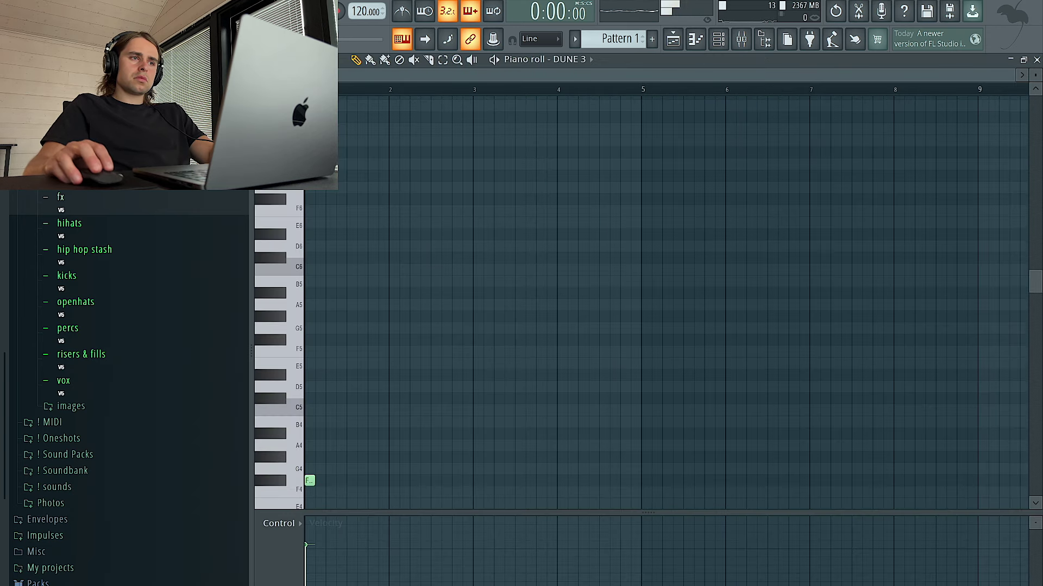
Place a G4 note at the start of Pattern 1, stretch it to eight bars and audition it an octave higher
{"action": "left_click", "coordinate": [310, 468]}
{"action": "left_click_drag", "start_coordinate": [320, 468], "coordinate": [735, 468]}
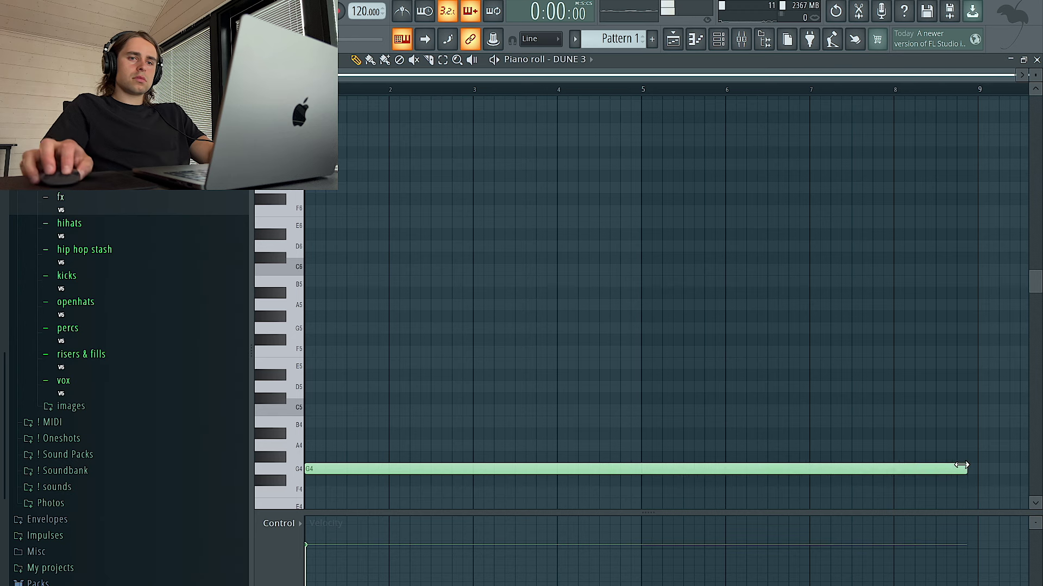
{"action": "key", "text": "ctrl+Up"}
{"action": "key", "text": "space"}
{"action": "key", "text": "ctrl+Down"}
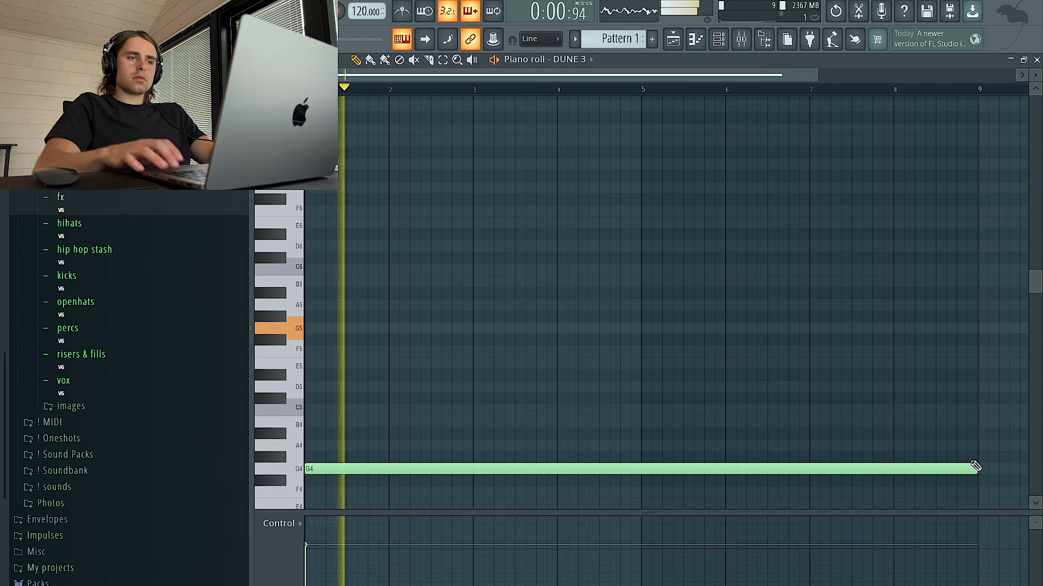
{"action": "key", "text": "space"}
Quick render Pattern 1 as an audio clip, solo the clip's track and play it
{"action": "left_click", "coordinate": [627, 41]}
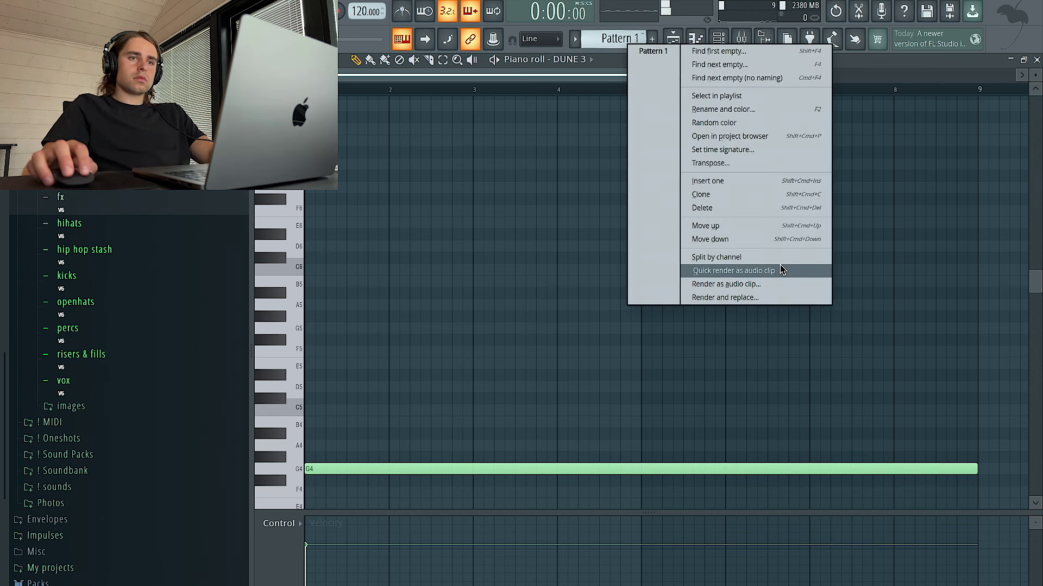
{"action": "left_click", "coordinate": [780, 270]}
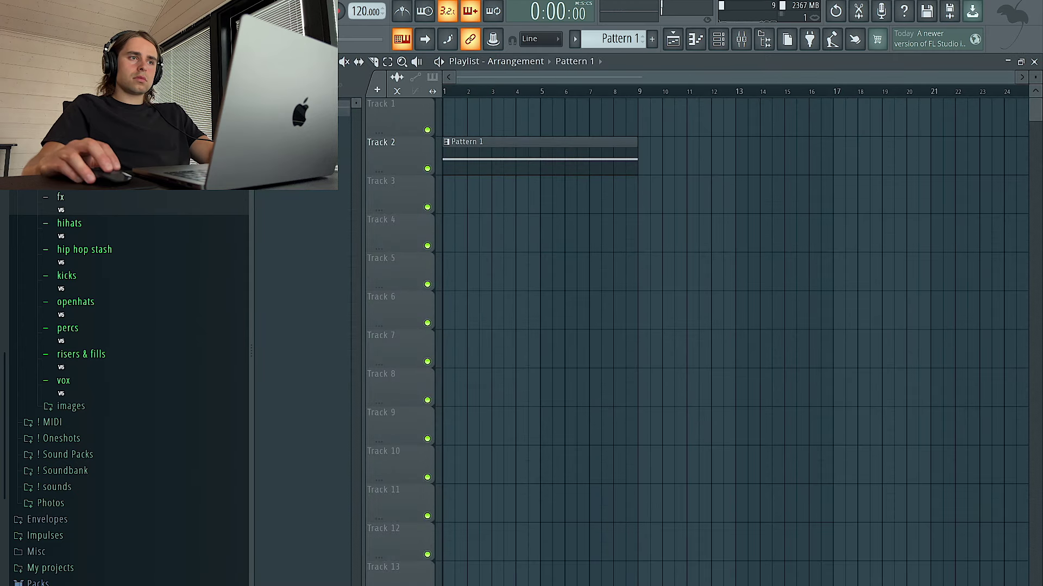
{"action": "right_click", "coordinate": [427, 246]}
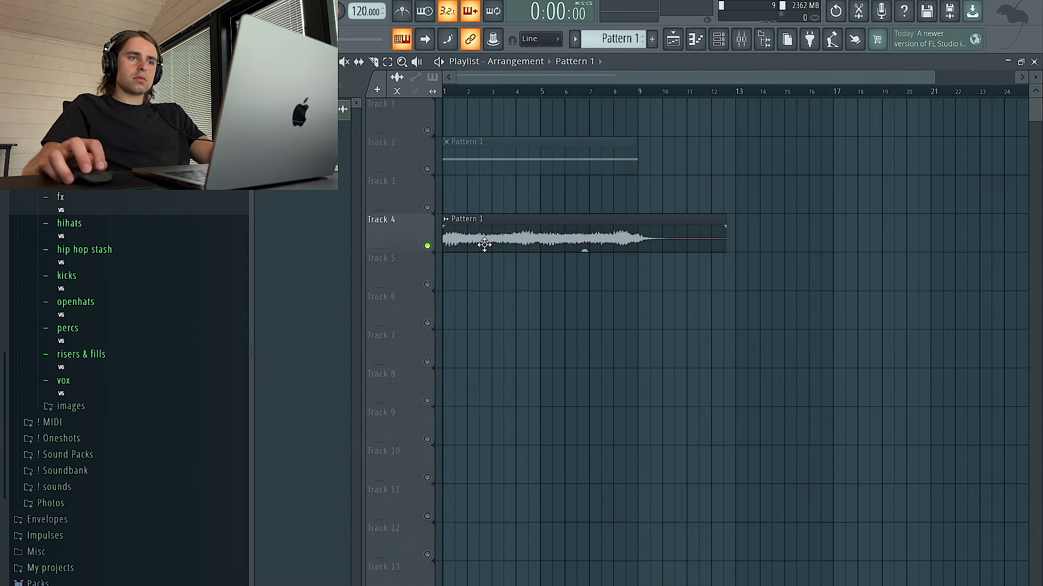
{"action": "key", "text": "space"}
Set the rendered clip's time stretching mode to Stretch and route it to mixer track 1
{"action": "double_click", "coordinate": [528, 233]}
{"action": "left_click", "coordinate": [600, 160]}
{"action": "left_click", "coordinate": [592, 200]}
{"action": "left_click", "coordinate": [626, 128]}
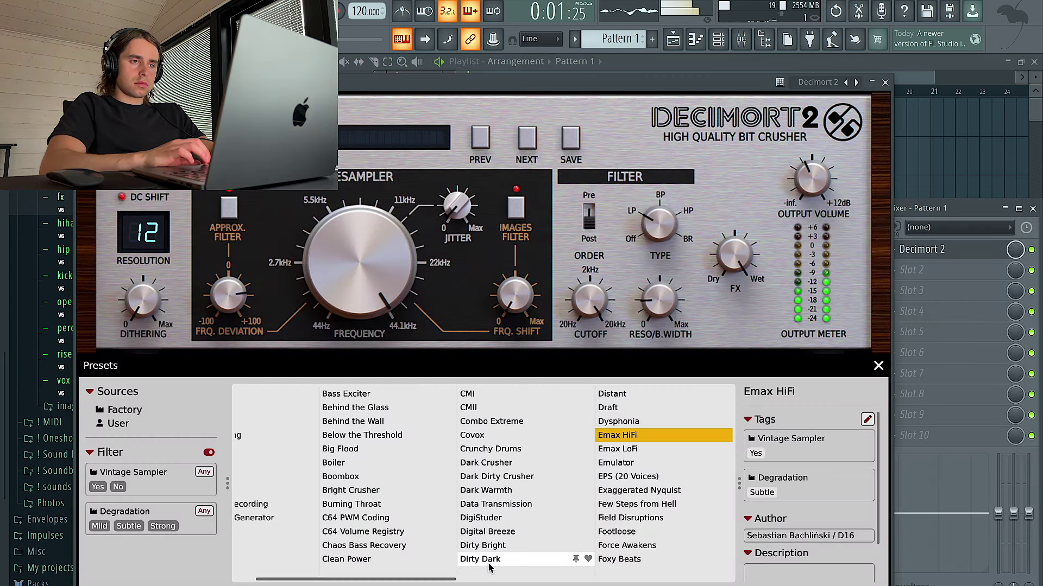
Audition Decimort 2 presets such as Dirty Dark and Hi Tone Disturbance, and load Perfect Cut on the rendered clip's mixer track
{"action": "left_click", "coordinate": [489, 562]}
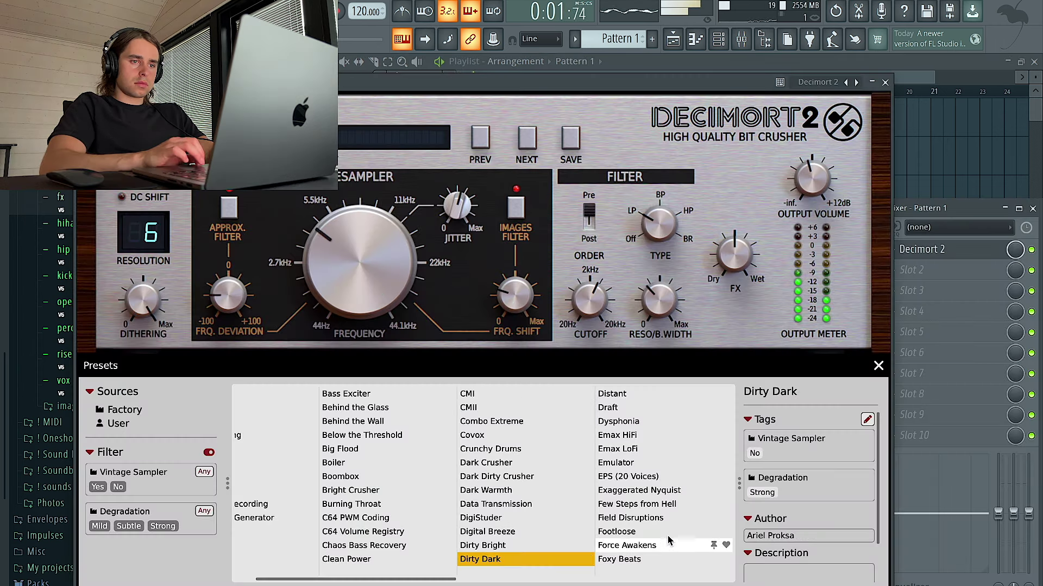
{"action": "scroll", "coordinate": [597, 538], "scroll_direction": "down", "scroll_amount": 2}
{"action": "left_click", "coordinate": [645, 519]}
{"action": "left_click", "coordinate": [632, 531]}
{"action": "left_click", "coordinate": [630, 435]}
{"action": "left_click", "coordinate": [638, 463]}
{"action": "left_click", "coordinate": [645, 489]}
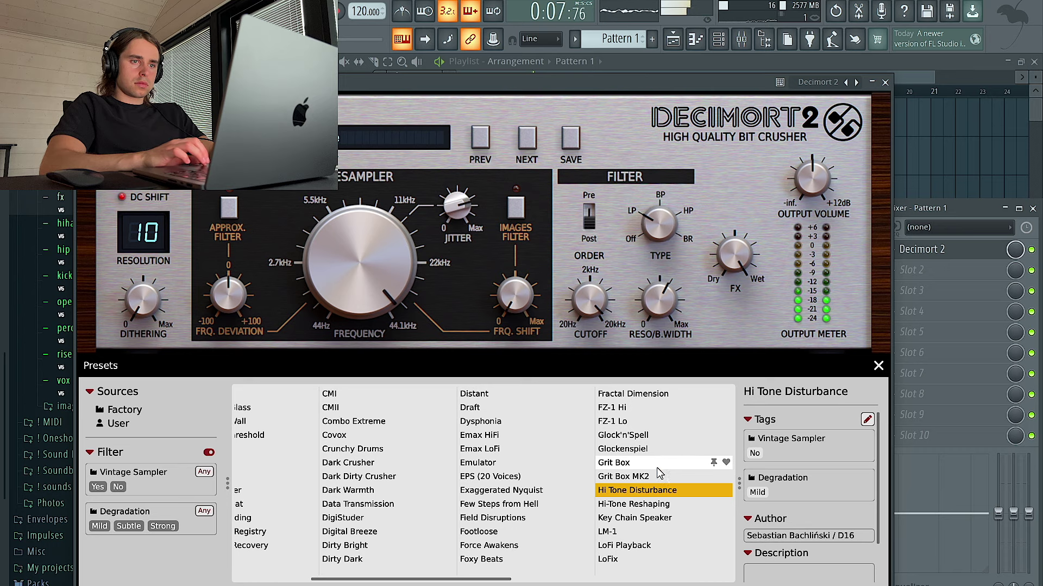
{"action": "scroll", "coordinate": [656, 468], "scroll_direction": "down", "scroll_amount": 2}
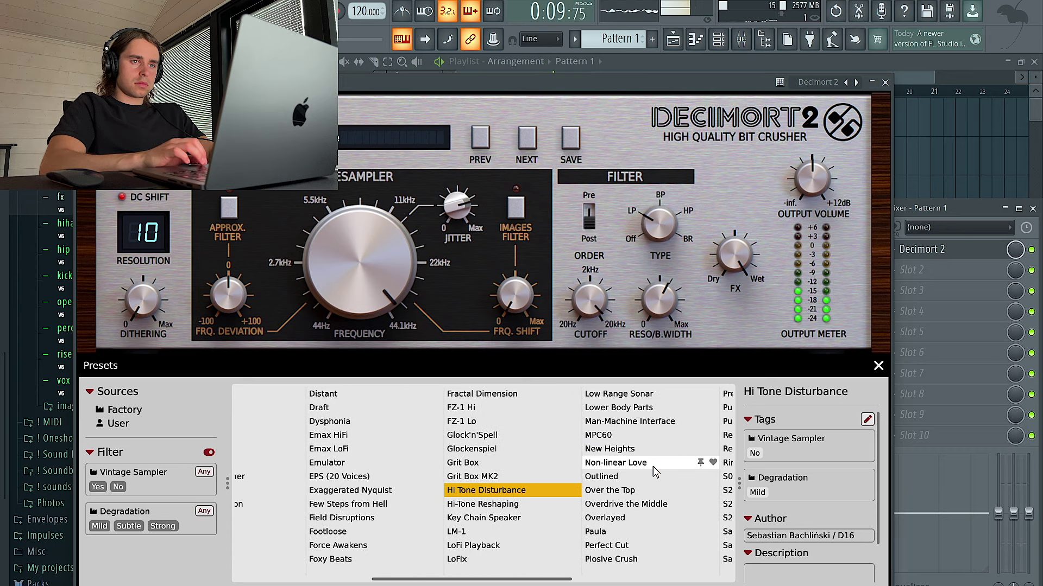
{"action": "left_click", "coordinate": [621, 547]}
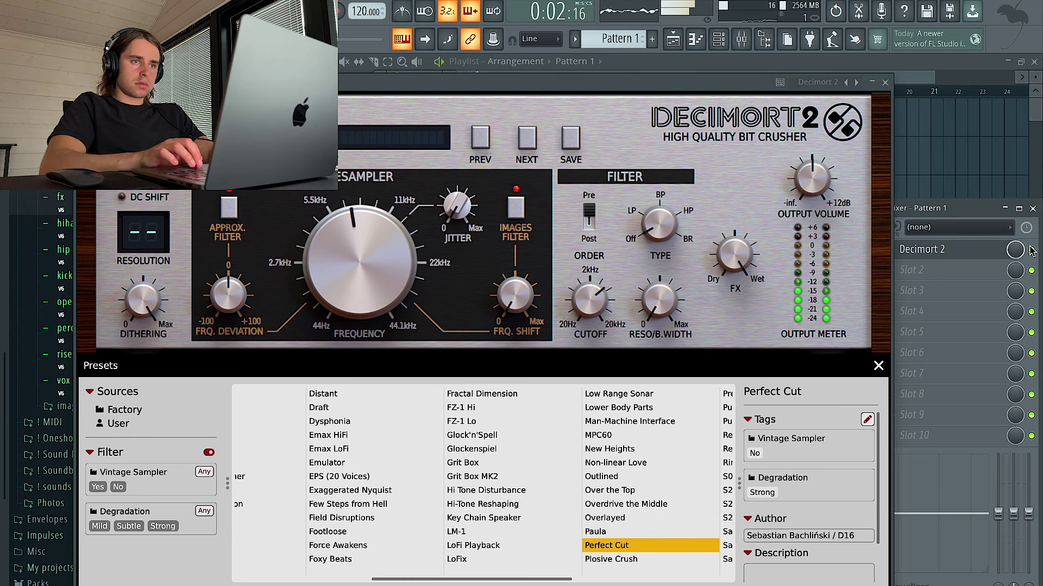
{"action": "left_click", "coordinate": [886, 82]}
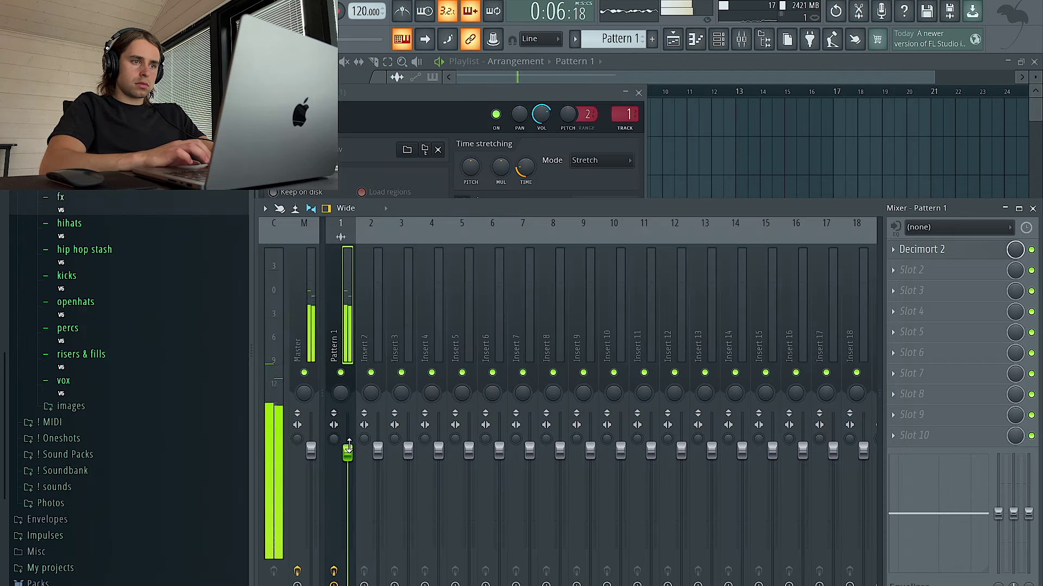
Open the DUNE 3 synth and load a different factory soundbank
{"action": "left_click", "coordinate": [750, 140]}
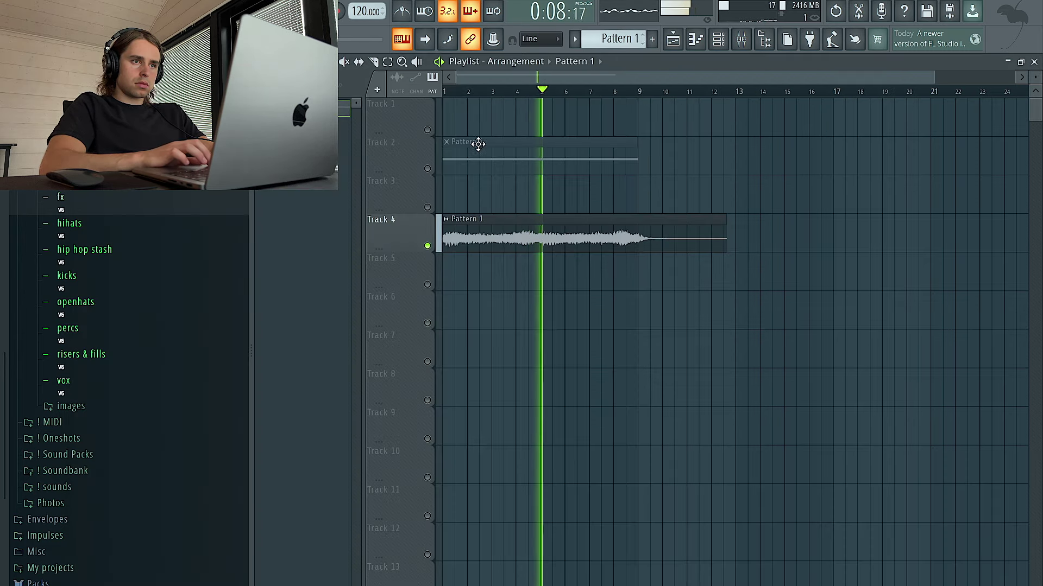
{"action": "left_click", "coordinate": [718, 38]}
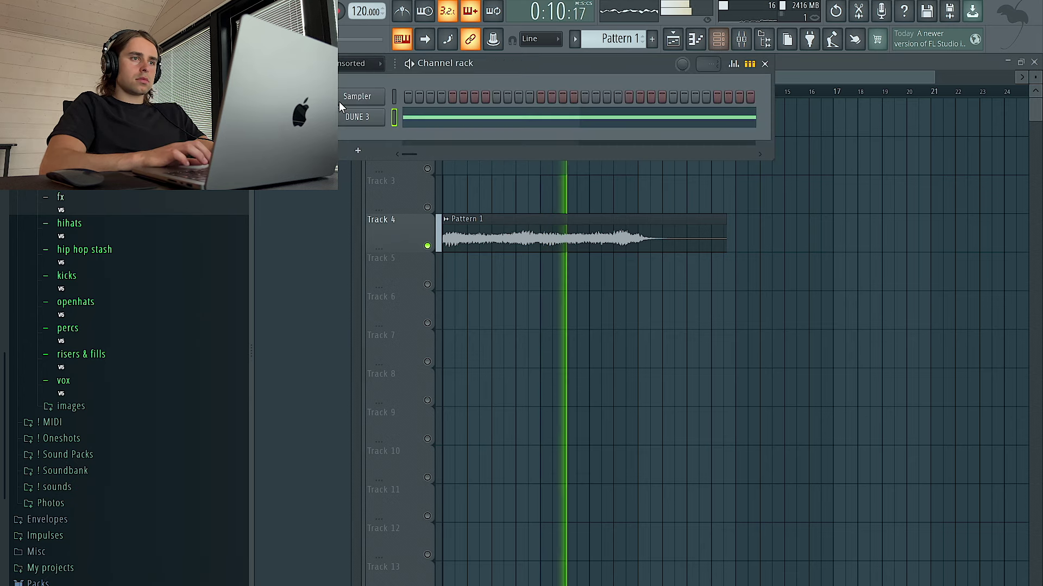
{"action": "left_click", "coordinate": [358, 117]}
{"action": "left_click", "coordinate": [553, 200]}
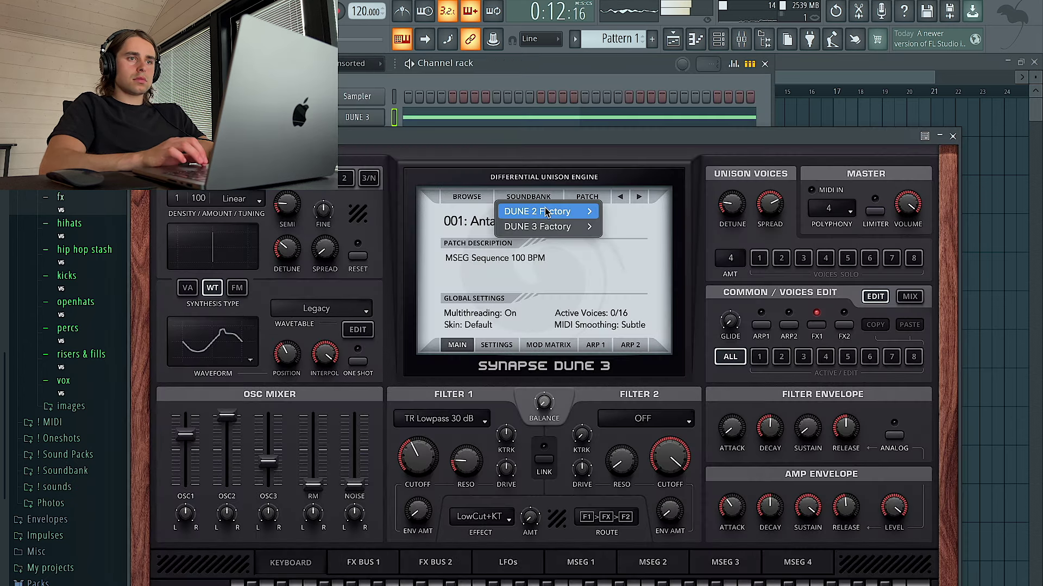
{"action": "mouse_move", "coordinate": [553, 217]}
{"action": "left_click", "coordinate": [628, 227]}
Step back through the DUNE 3 patches to 045: Vermont Bass RH and play the pattern's long note with it
{"action": "left_click", "coordinate": [620, 197]}
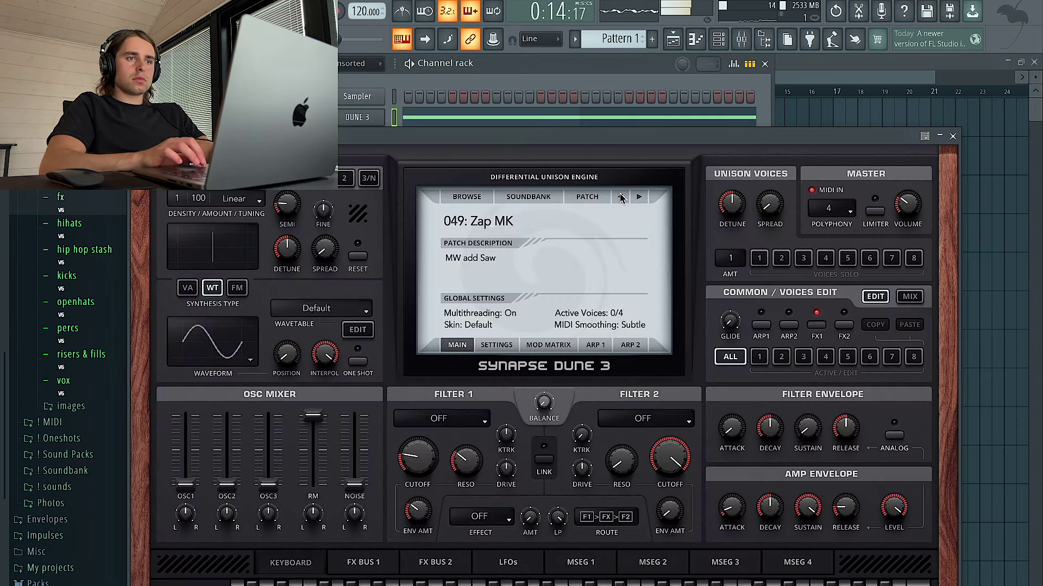
{"action": "left_click", "coordinate": [620, 198]}
{"action": "left_click", "coordinate": [621, 197]}
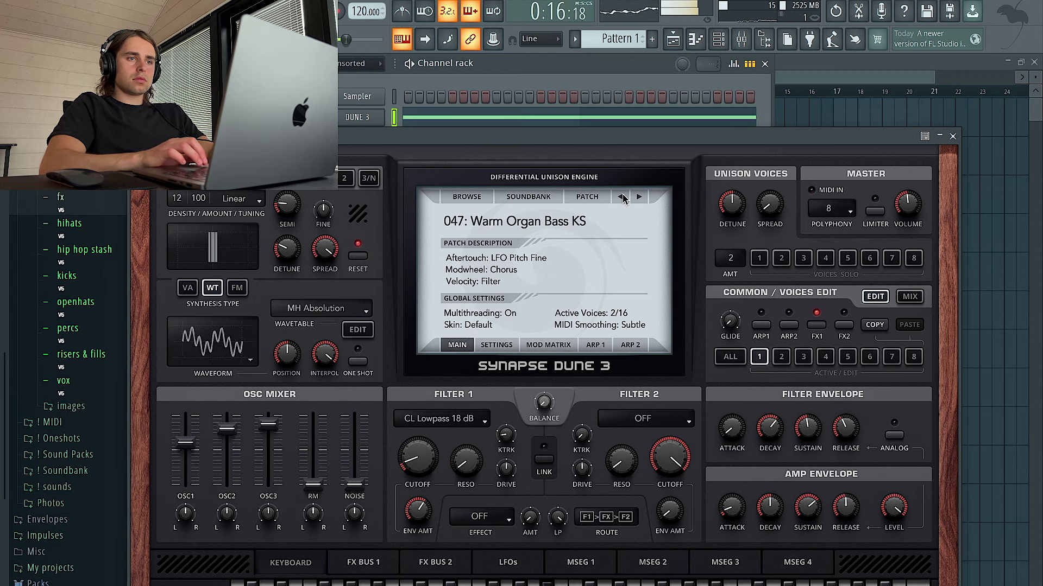
{"action": "left_click", "coordinate": [620, 197]}
{"action": "left_click", "coordinate": [621, 197]}
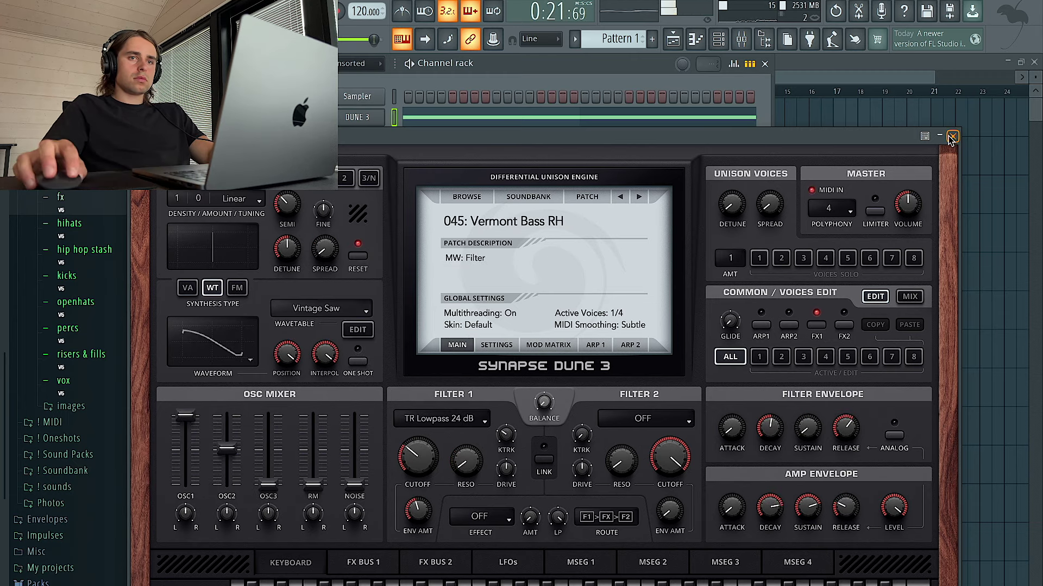
{"action": "left_click", "coordinate": [952, 137]}
{"action": "left_click", "coordinate": [415, 118]}
{"action": "key", "text": "space"}
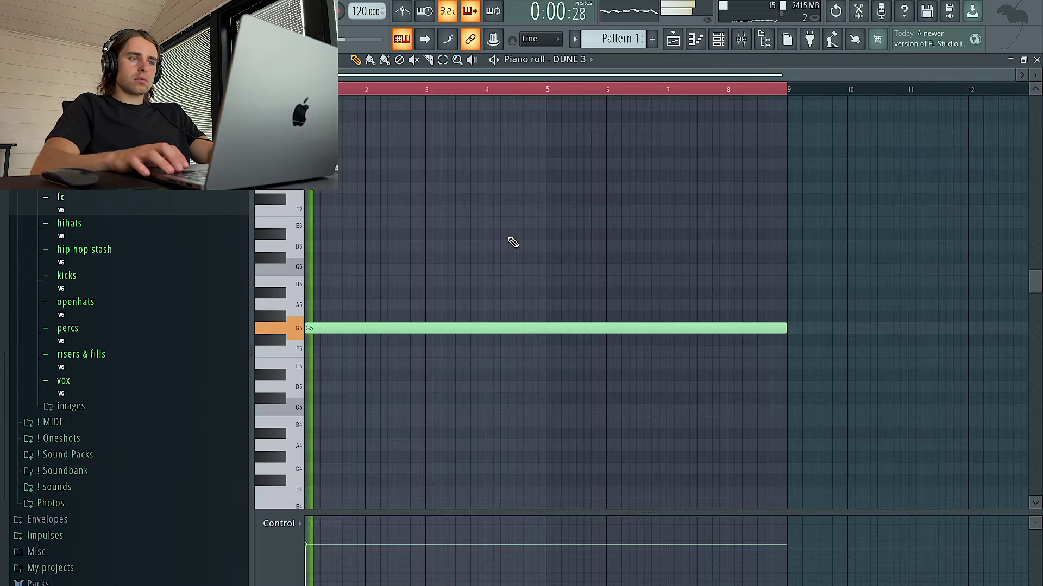
Step DUNE 3 back to patch 042: Triangle Sub RH and audition it on the pattern
{"action": "left_click", "coordinate": [739, 43]}
{"action": "left_click", "coordinate": [375, 120]}
{"action": "left_click", "coordinate": [620, 198]}
{"action": "left_click", "coordinate": [620, 198]}
{"action": "left_click", "coordinate": [620, 198]}
{"action": "key", "text": "space"}
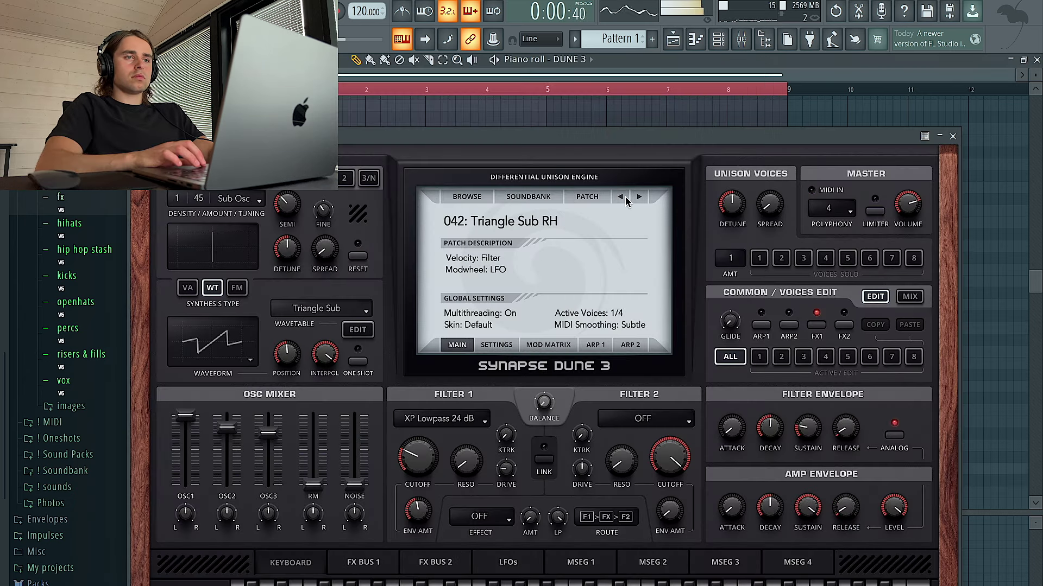
{"action": "left_click", "coordinate": [952, 137]}
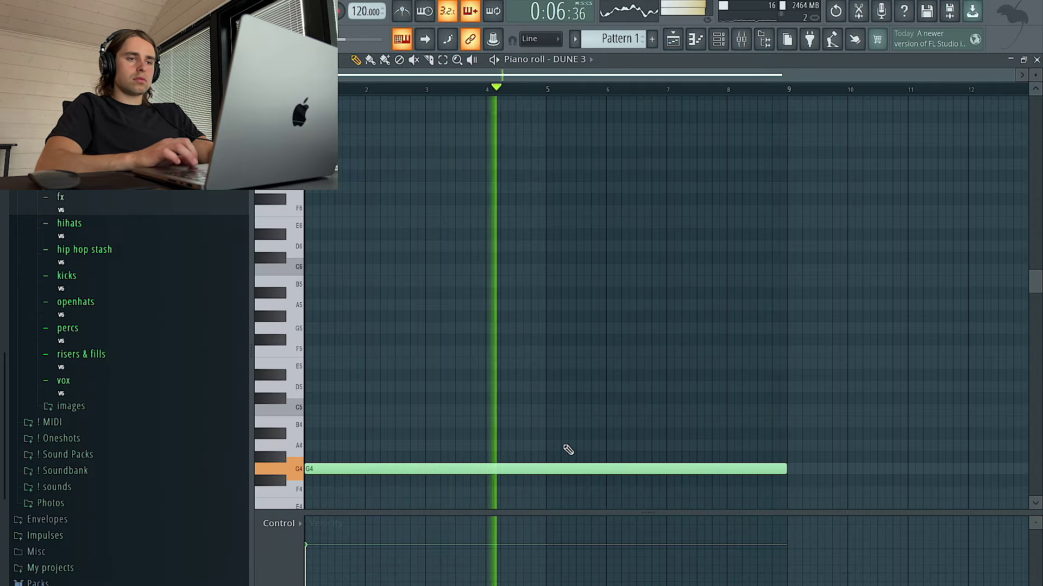
Listen to the pattern alongside the rendered clip and advance DUNE 3 to the patch after 038: Sustain Bass RH
{"action": "scroll", "coordinate": [554, 454], "scroll_direction": "down", "scroll_amount": 5}
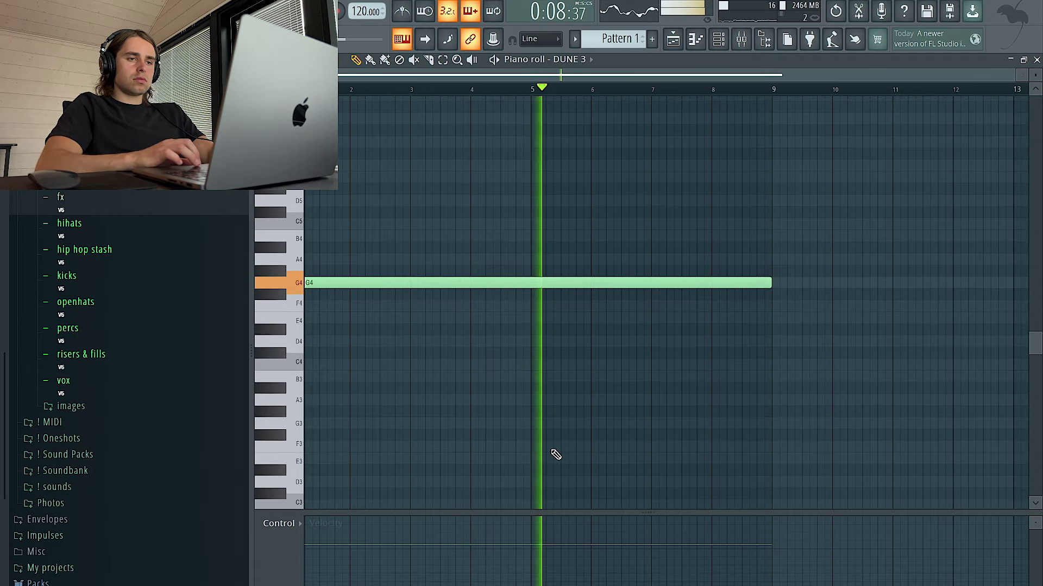
{"action": "key", "text": "F5"}
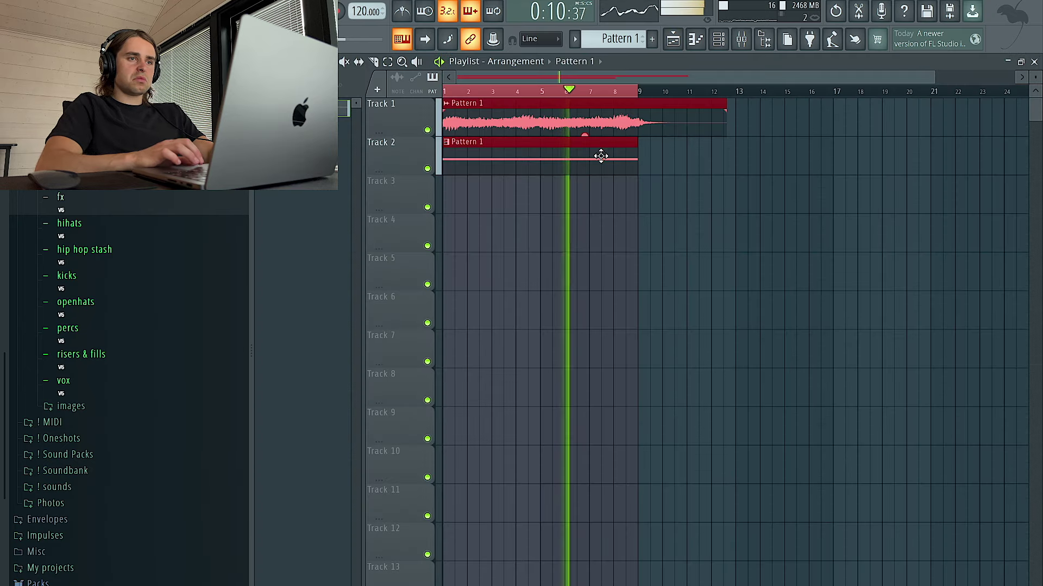
{"action": "key", "text": "F7"}
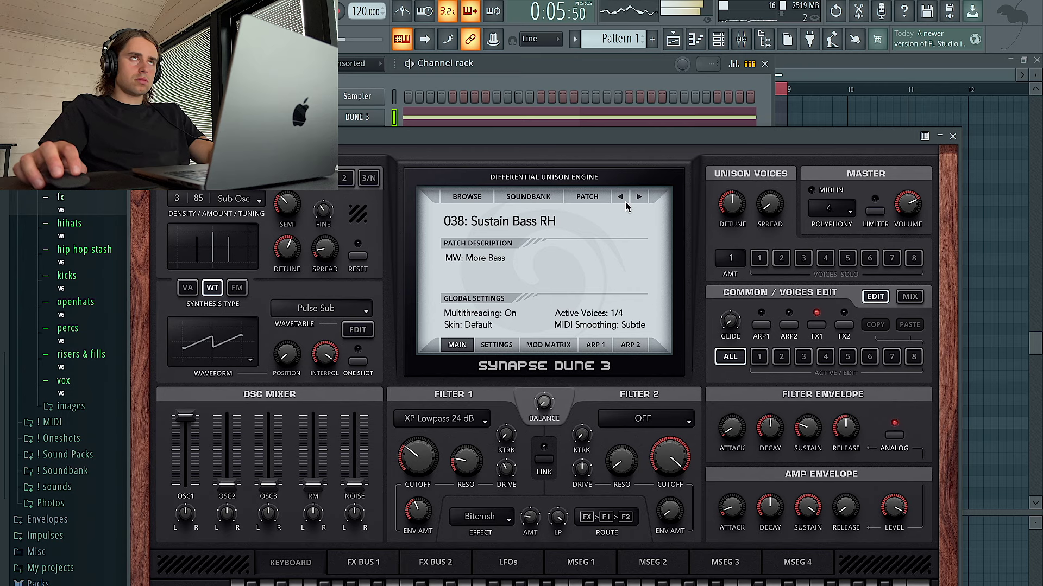
{"action": "left_click", "coordinate": [639, 198]}
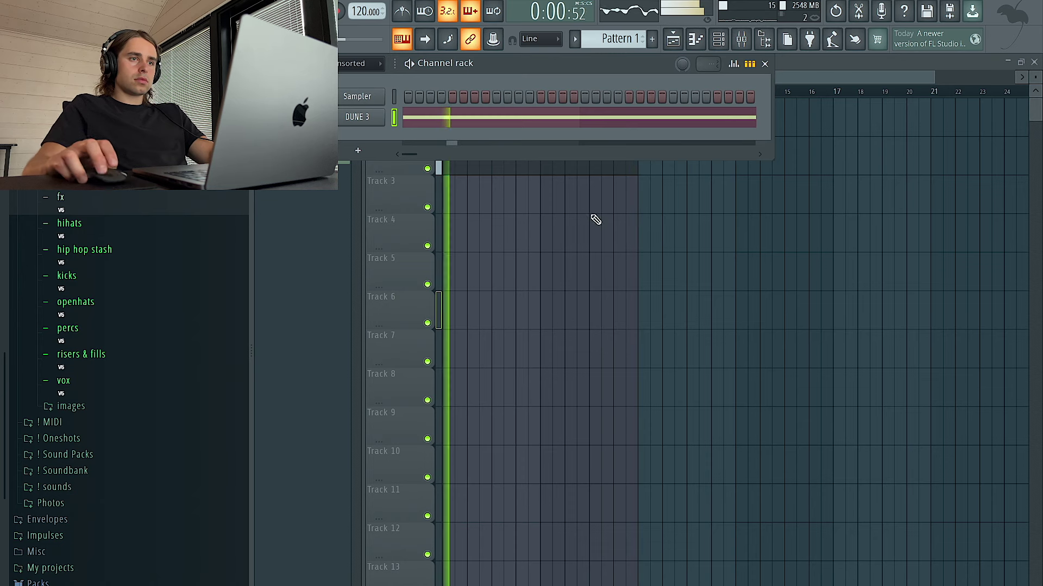
Duplicate the Pattern 1 clip on Track 2 to bar 9 and make the copy a unique pattern
{"action": "right_click", "coordinate": [547, 215]}
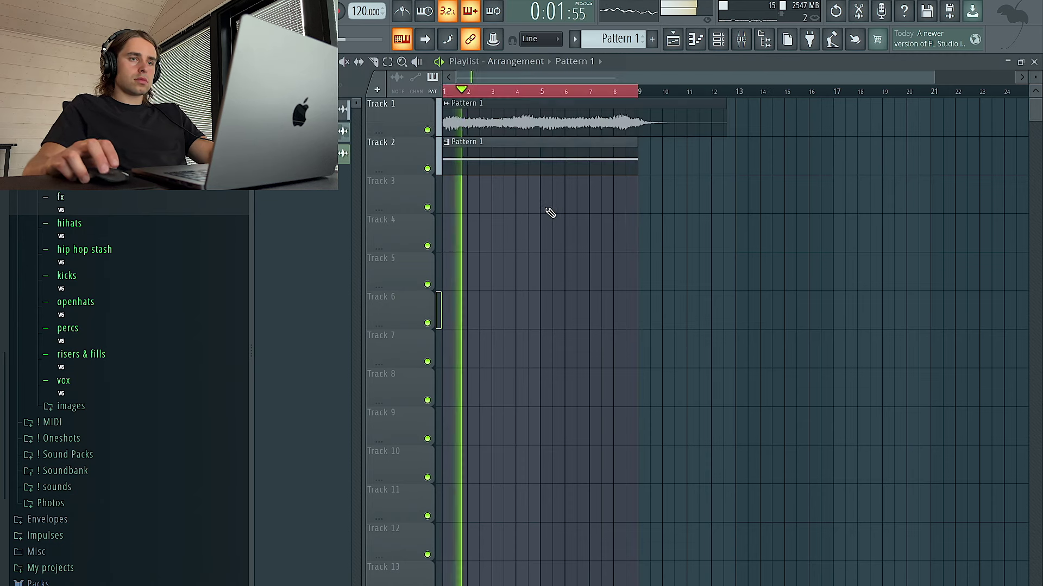
{"action": "left_click_drag", "start_coordinate": [664, 176], "coordinate": [562, 140]}
{"action": "key", "text": "ctrl+b"}
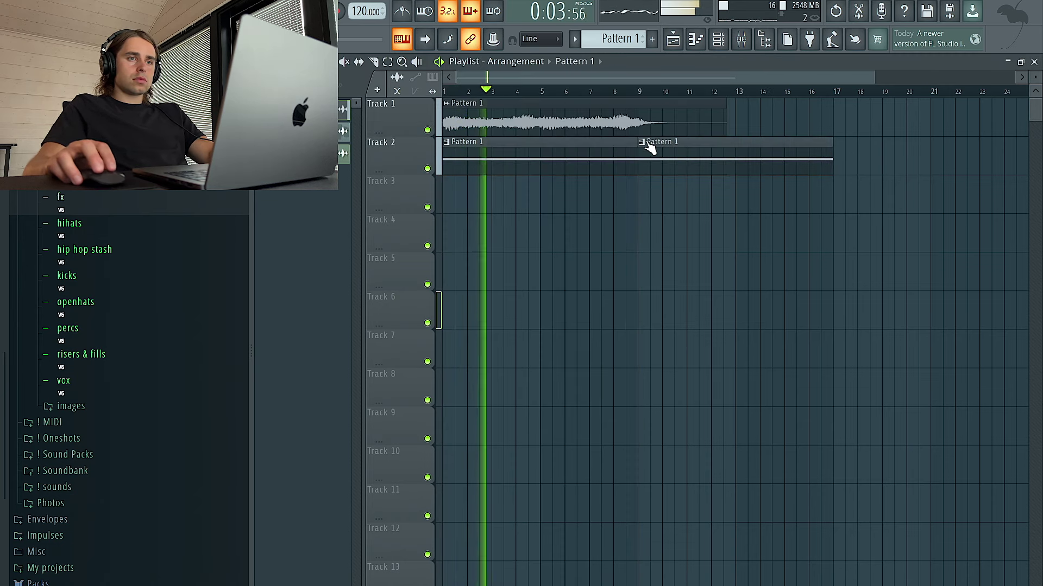
{"action": "left_click", "coordinate": [641, 142]}
{"action": "left_click", "coordinate": [675, 260]}
Move the long note in Pattern 2 up to C4 and shorten it to two bars
{"action": "double_click", "coordinate": [680, 162]}
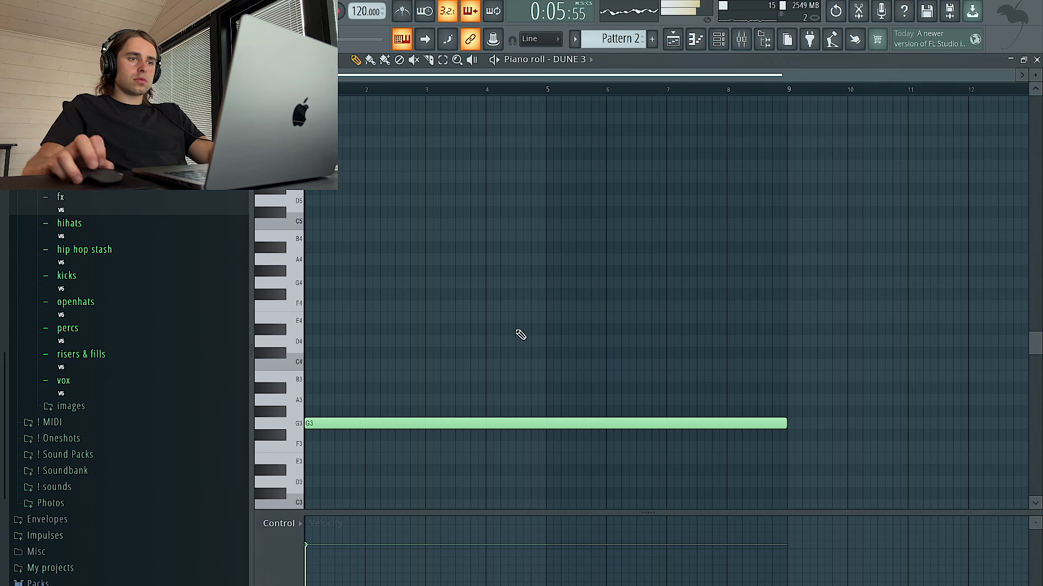
{"action": "left_click_drag", "start_coordinate": [346, 424], "coordinate": [345, 364]}
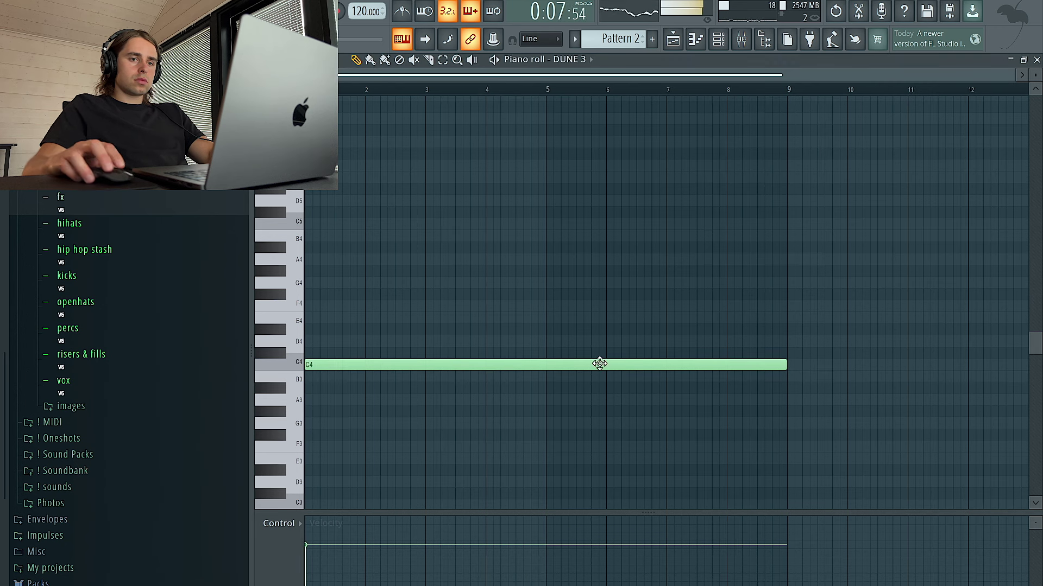
{"action": "left_click_drag", "start_coordinate": [761, 365], "coordinate": [360, 368]}
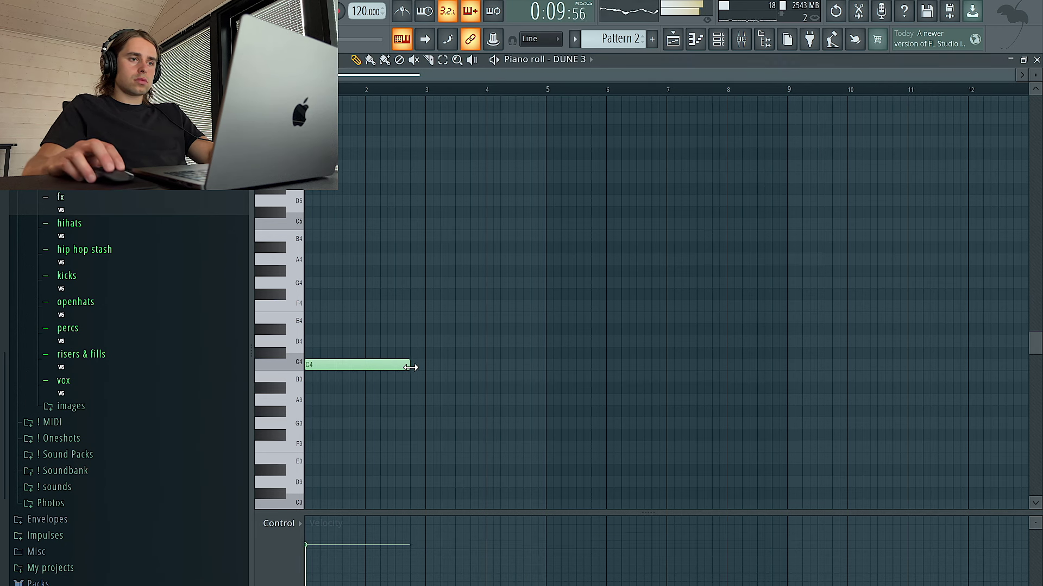
{"action": "left_click", "coordinate": [673, 40]}
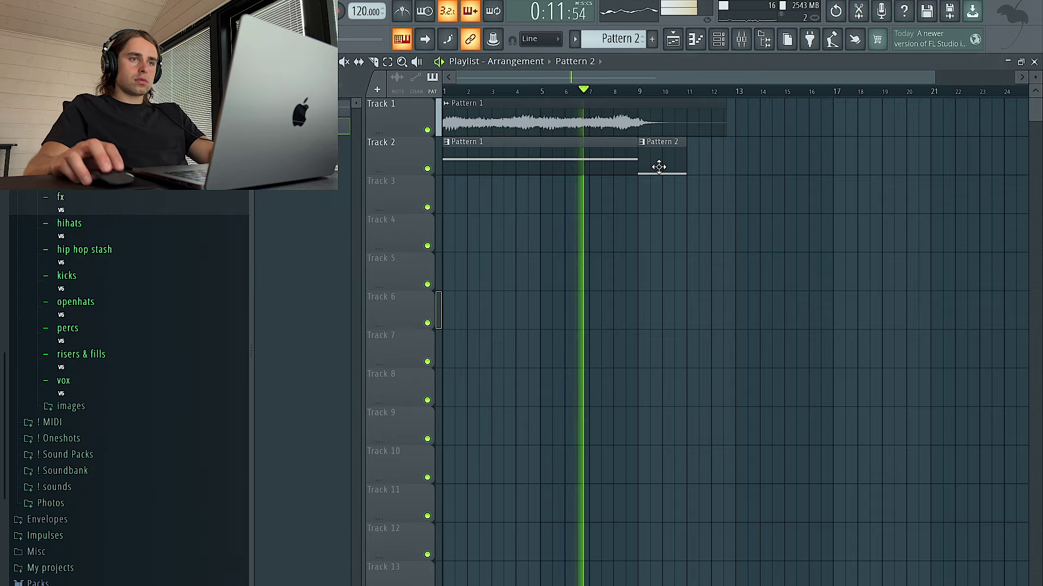
Select bars 9 through 16 in the playlist as the playback loop
{"action": "double_click", "coordinate": [660, 167]}
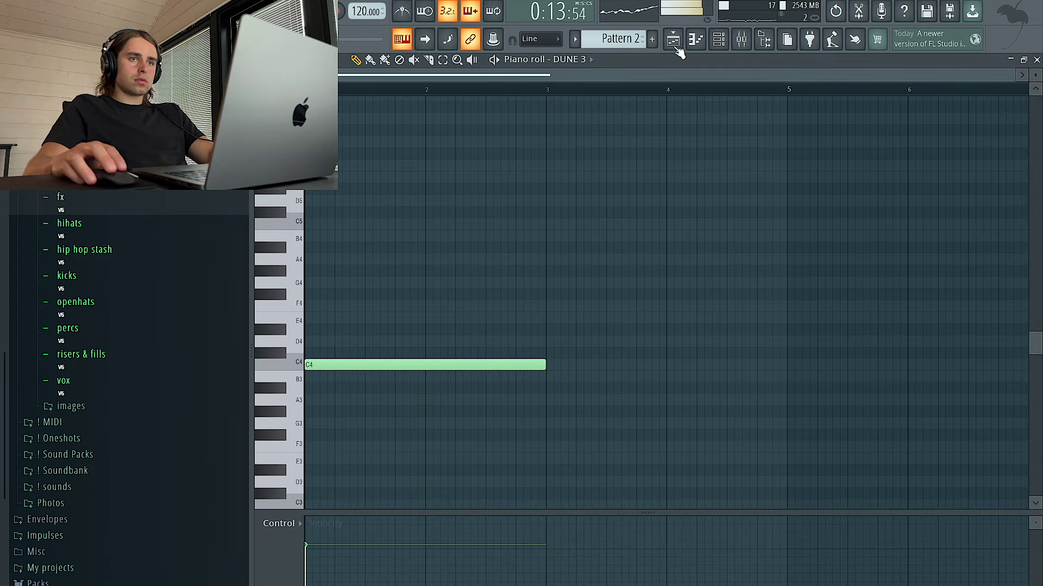
{"action": "left_click", "coordinate": [674, 41]}
{"action": "left_click_drag", "start_coordinate": [838, 93], "coordinate": [642, 93]}
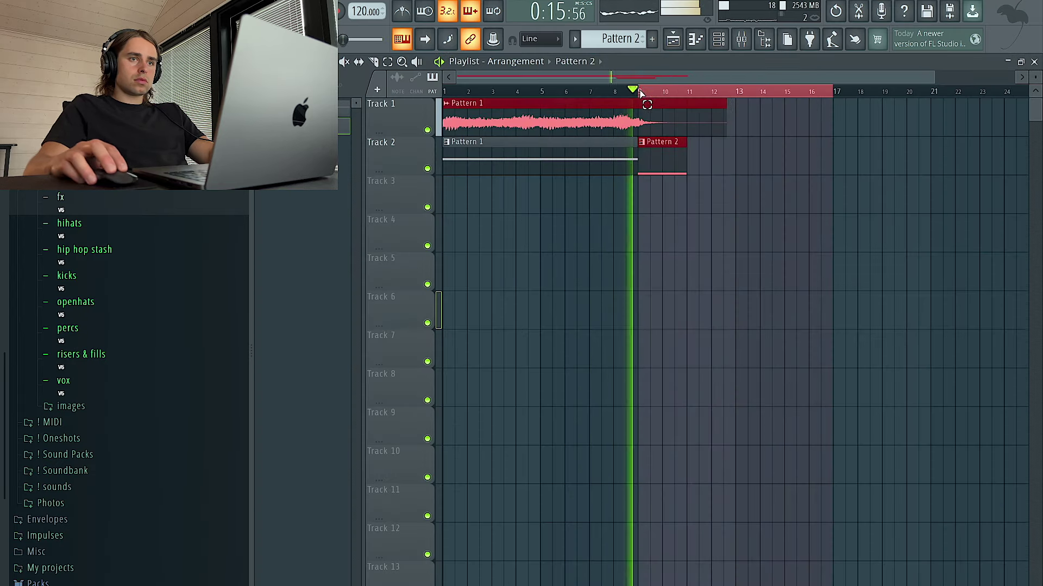
Add a two-bar D4 note directly after the C4 note in Pattern 2 and return to the playlist
{"action": "double_click", "coordinate": [658, 169]}
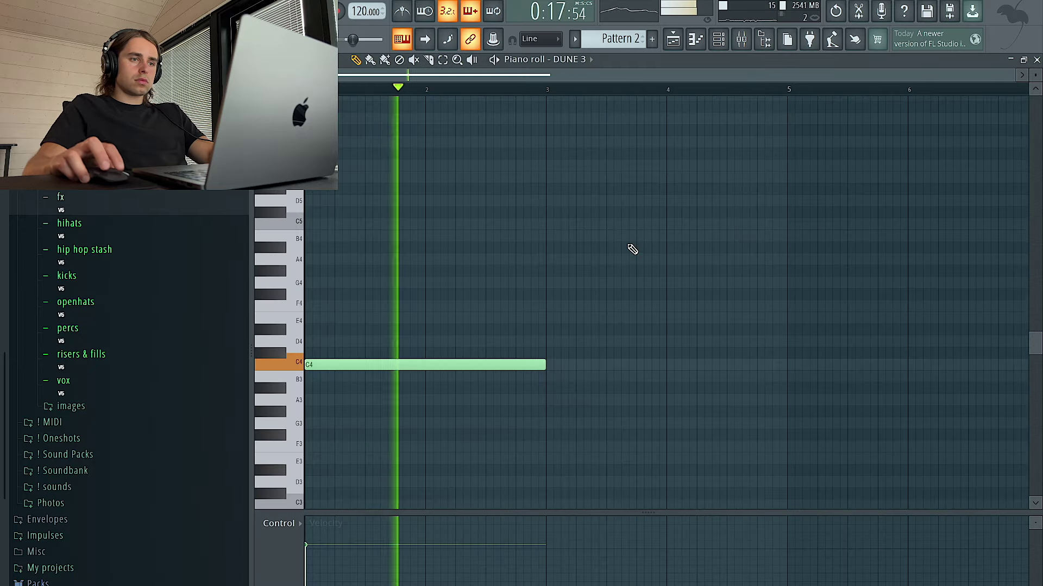
{"action": "left_click", "coordinate": [535, 342]}
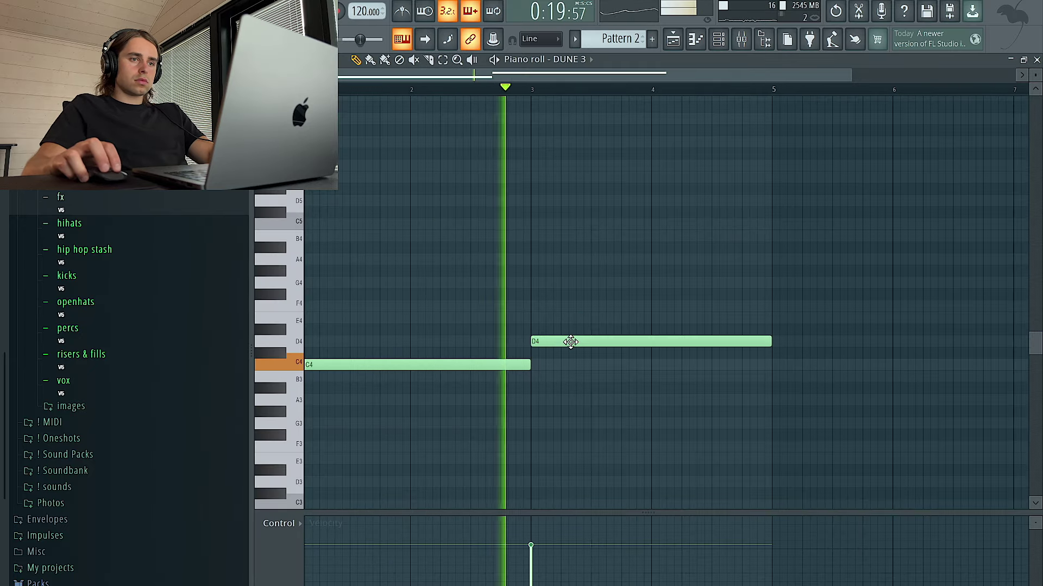
{"action": "left_click", "coordinate": [673, 39]}
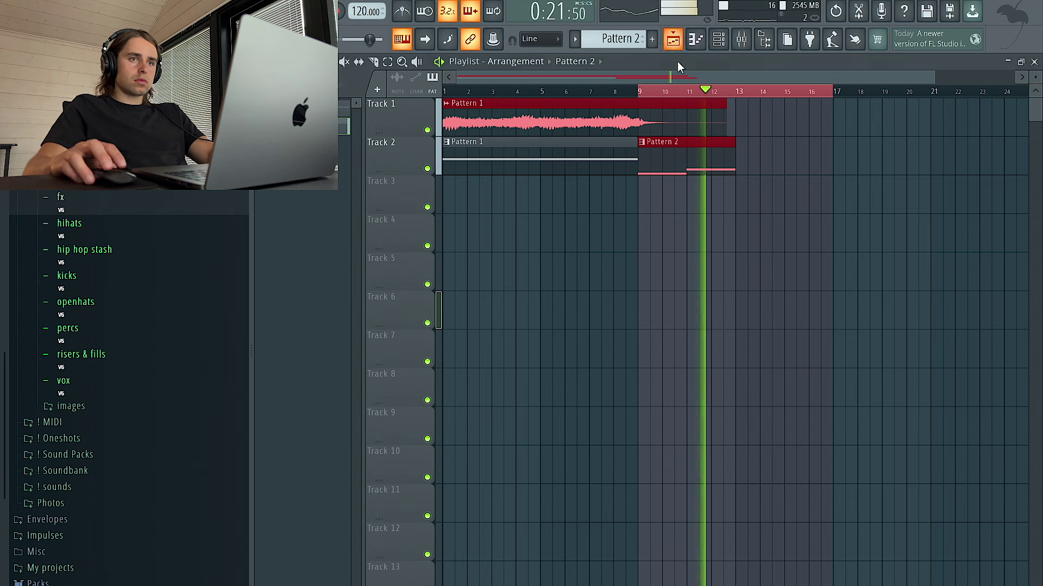
Duplicate the Pattern 2 clip on Track 2 to bar 13 and loop bars 9 through 16 in the playlist
{"action": "left_click", "coordinate": [756, 167]}
{"action": "left_click", "coordinate": [750, 156]}
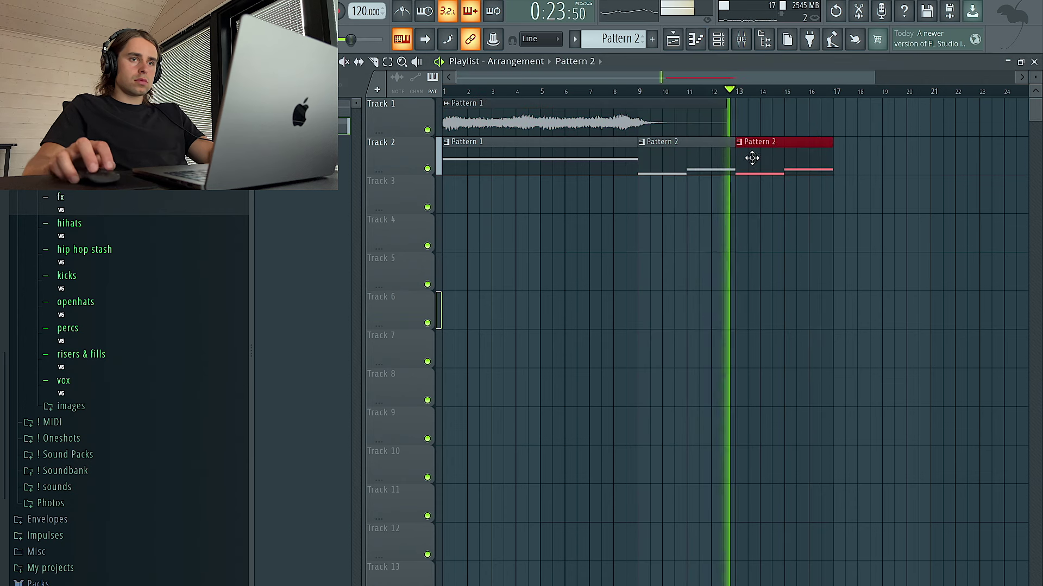
{"action": "left_click_drag", "start_coordinate": [687, 91], "coordinate": [493, 90]}
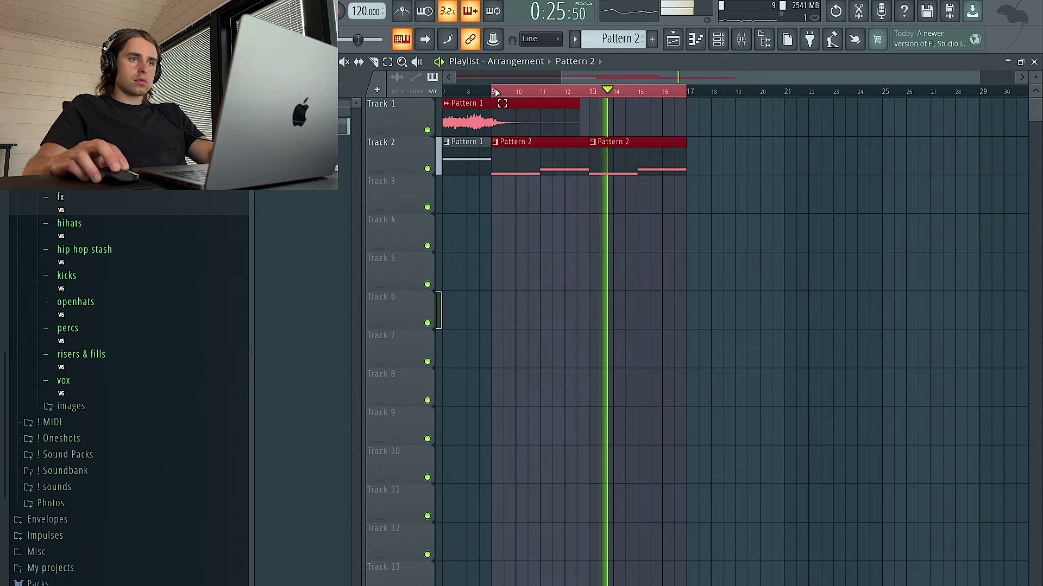
Create a new empty pattern and place its clip on Track 4, stretched from bar 9 through bar 16
{"action": "key", "text": "F4"}
{"action": "left_click", "coordinate": [490, 235]}
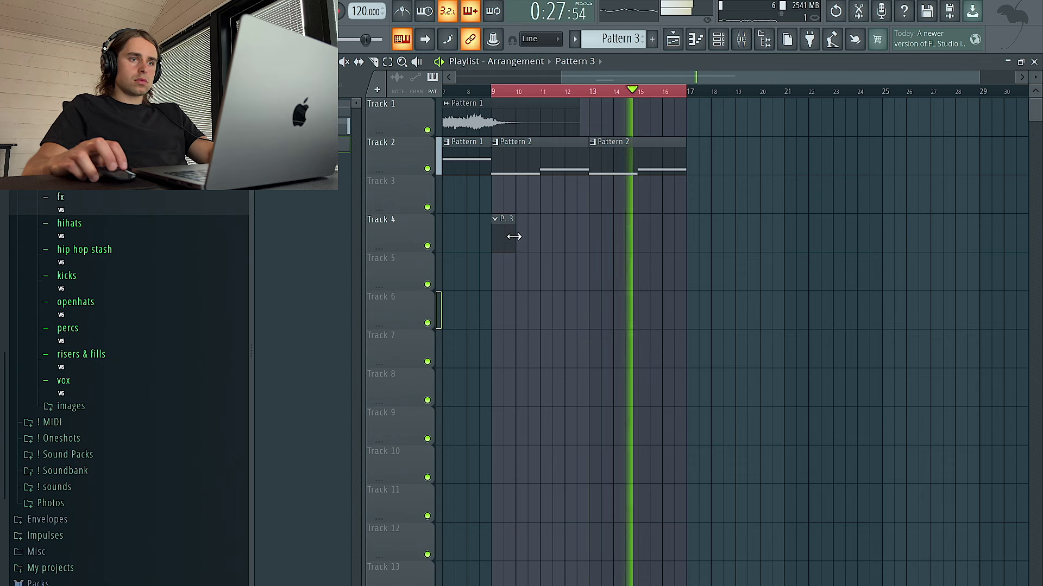
{"action": "left_click_drag", "start_coordinate": [512, 235], "coordinate": [694, 237]}
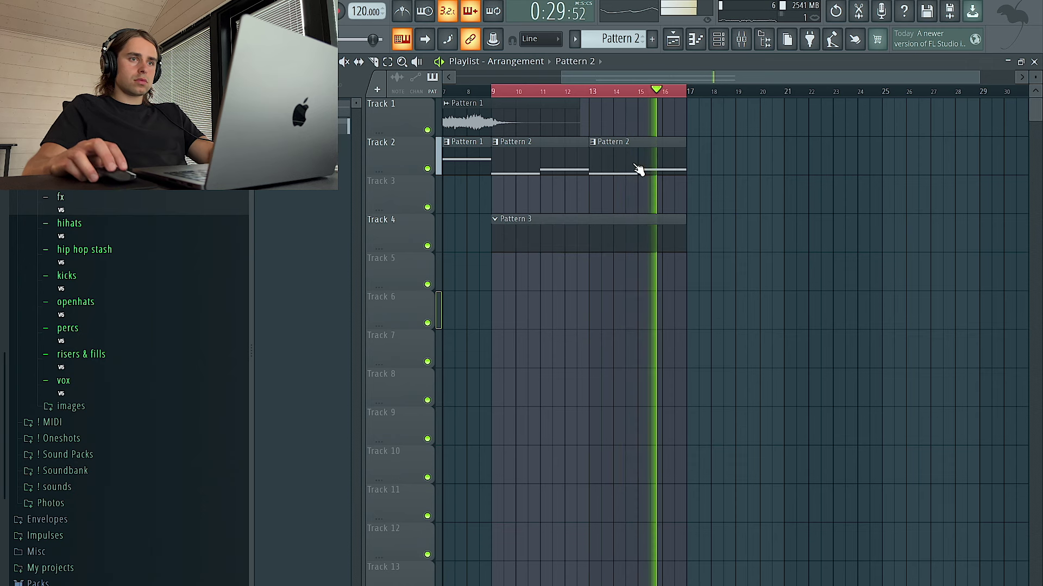
Transpose the notes in Pattern 2 down one octave to C3 and D3
{"action": "double_click", "coordinate": [640, 169]}
{"action": "key", "text": "shift+Down"}
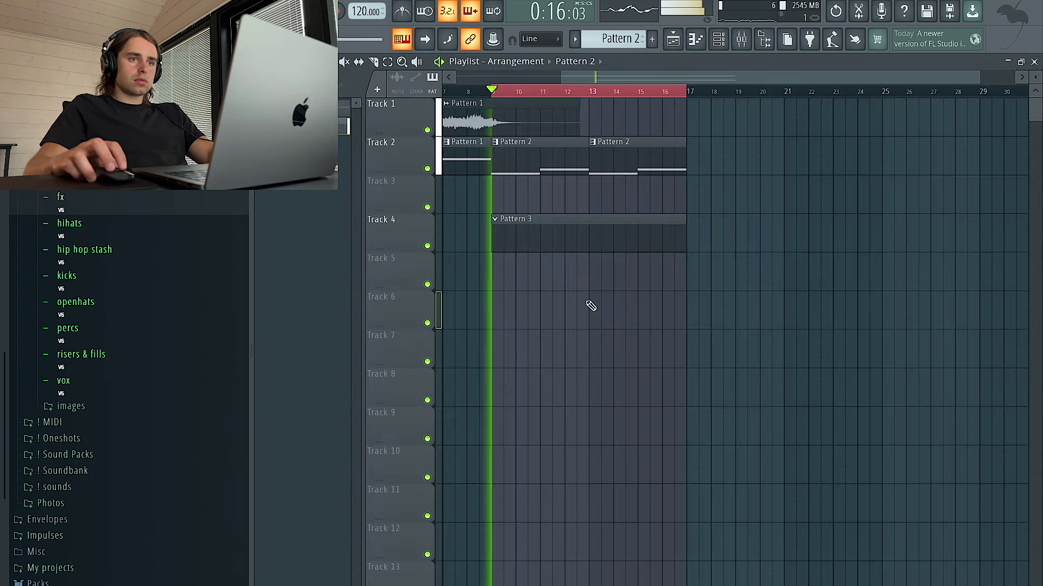
Add a Serato Sample channel and load the SWIMMING POOLS movie stars MP3 from the Downloads folder into it
{"action": "left_click", "coordinate": [571, 246]}
{"action": "left_click", "coordinate": [718, 39]}
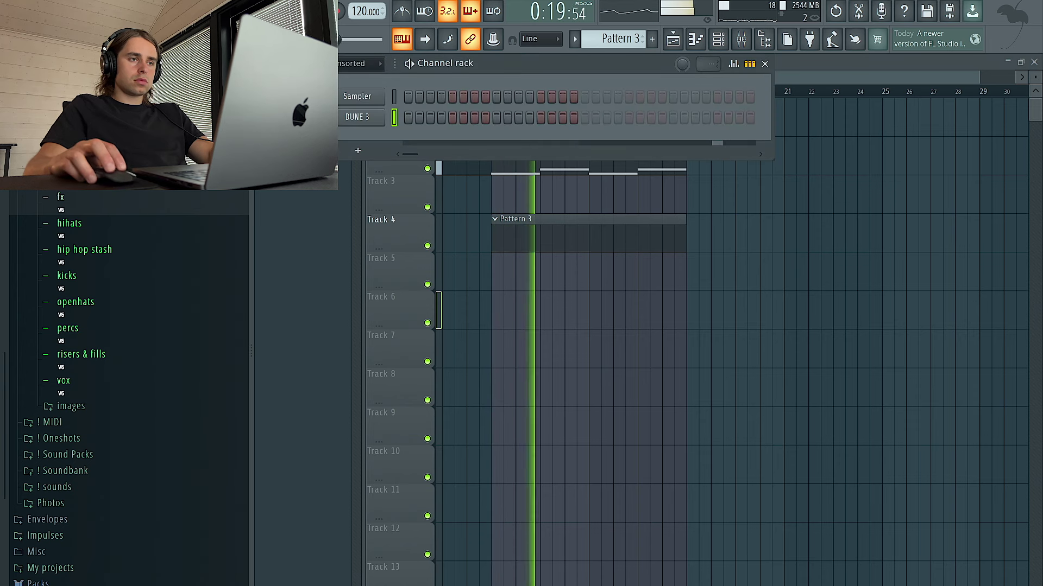
{"action": "double_click", "coordinate": [566, 163]}
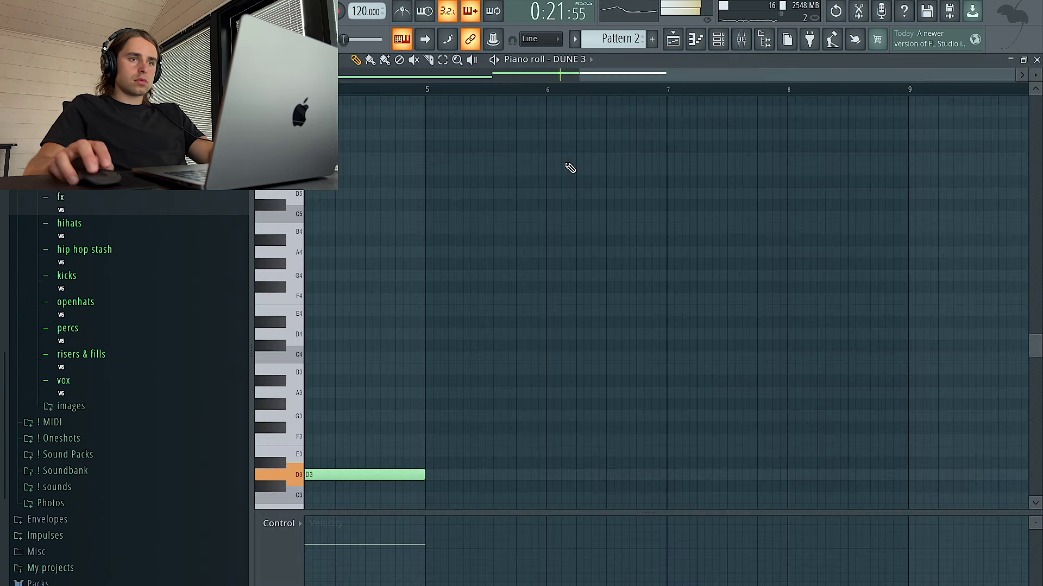
{"action": "left_click", "coordinate": [717, 45]}
{"action": "left_click", "coordinate": [357, 158]}
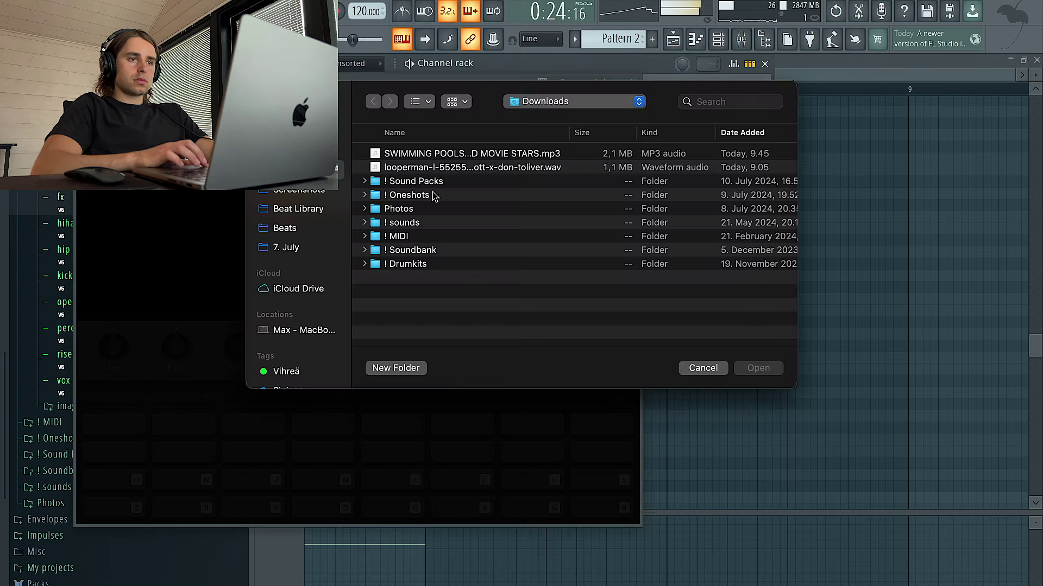
{"action": "left_click", "coordinate": [453, 157]}
{"action": "left_click", "coordinate": [749, 370]}
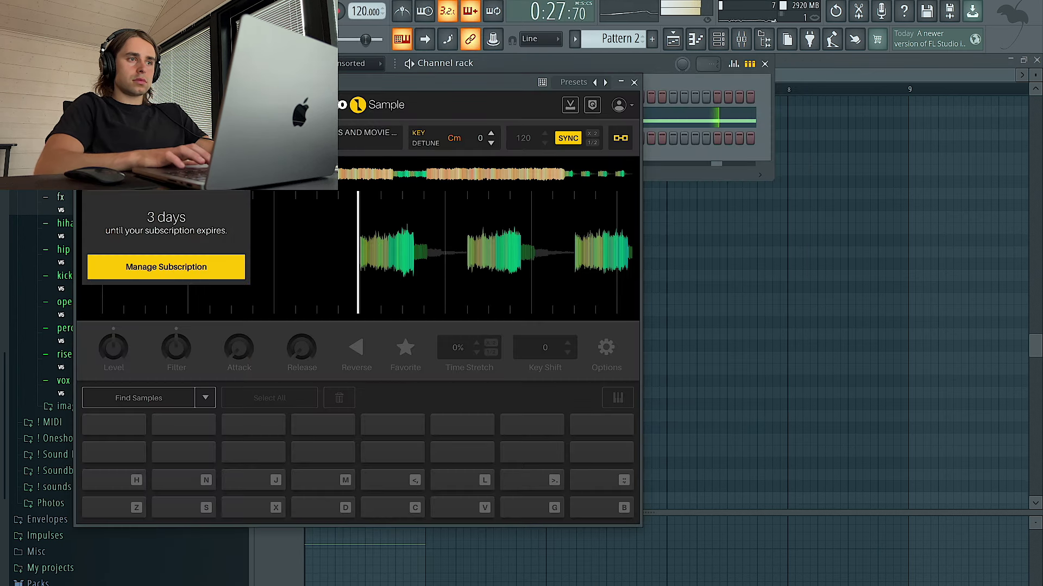
Slice the song onto the pads with Find Samples, set the key shift to -5 (Gm) and audition the first pad
{"action": "left_click", "coordinate": [153, 400]}
{"action": "left_click", "coordinate": [490, 143]}
{"action": "left_click", "coordinate": [489, 143]}
{"action": "left_click", "coordinate": [489, 143]}
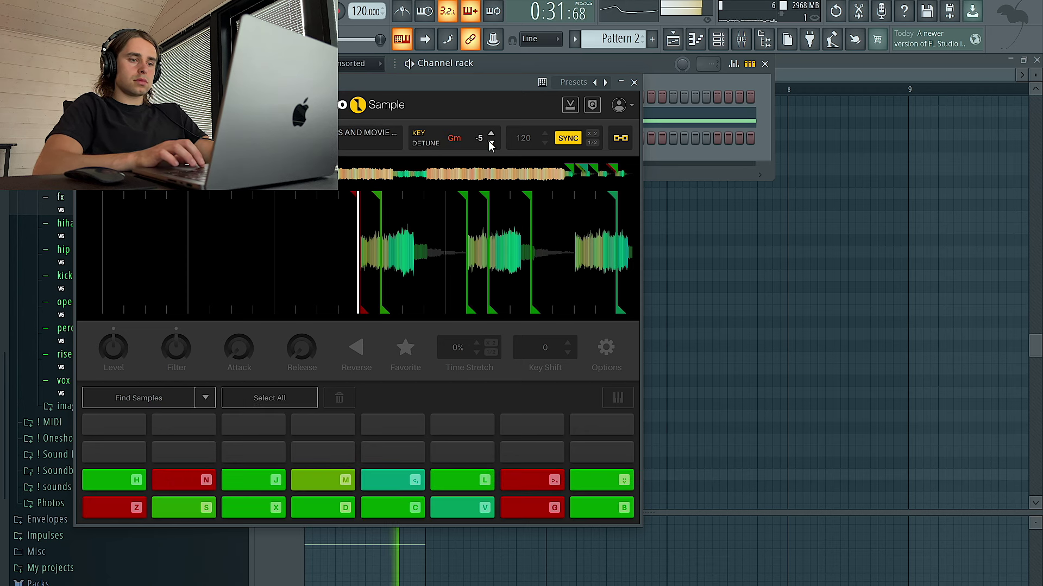
{"action": "left_click", "coordinate": [490, 142]}
{"action": "left_click", "coordinate": [489, 143]}
{"action": "left_click", "coordinate": [113, 509]}
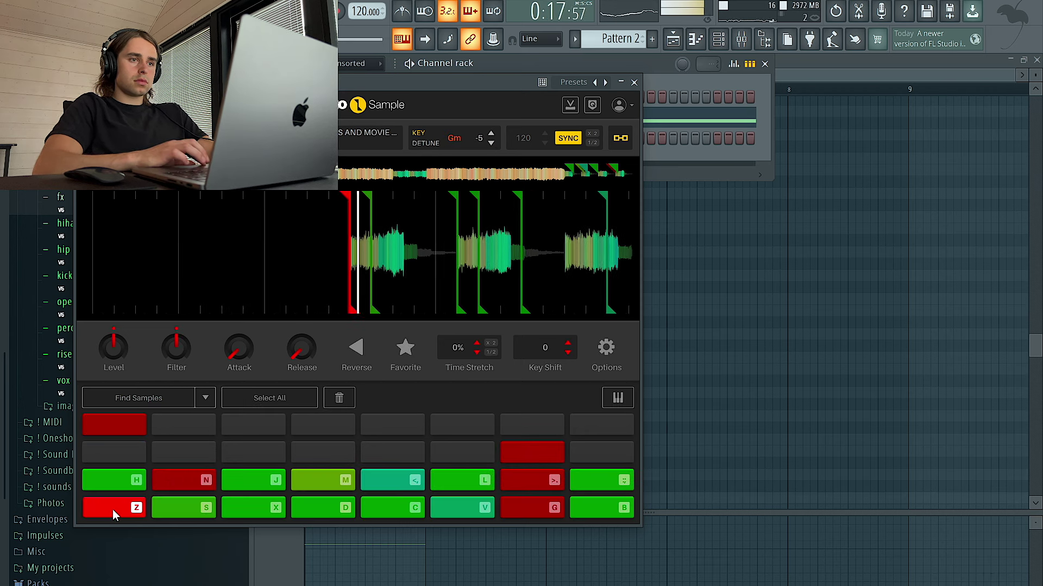
Open the Serato Sample channel's piano roll in Pattern 2 and enter a two-bar C3 note at its start
{"action": "left_click", "coordinate": [635, 82]}
{"action": "right_click", "coordinate": [380, 134]}
{"action": "left_click", "coordinate": [411, 136]}
{"action": "left_click_drag", "start_coordinate": [377, 346], "coordinate": [193, 502]}
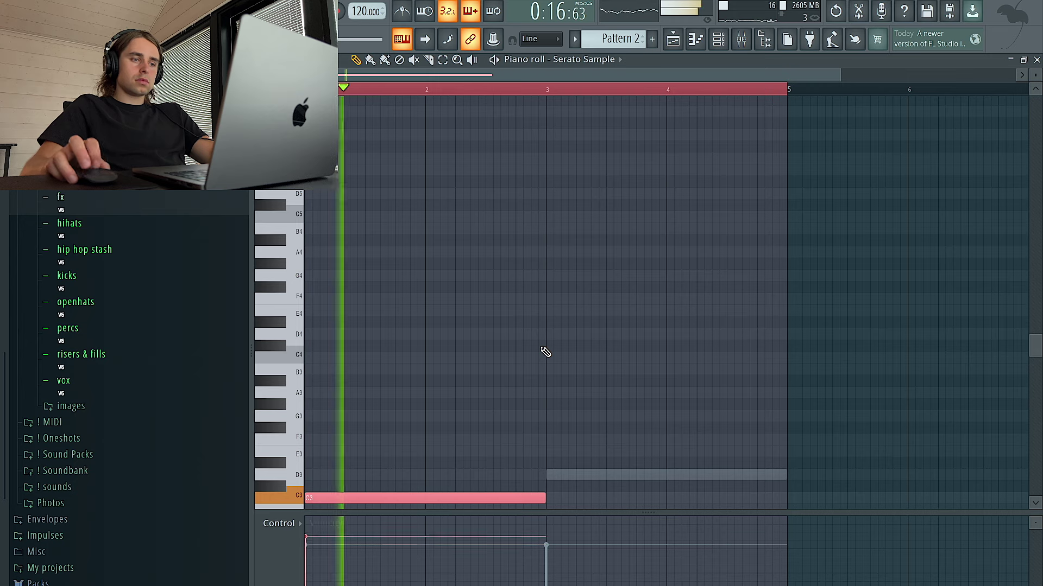
{"action": "scroll", "coordinate": [546, 352], "scroll_direction": "up", "scroll_amount": 3}
{"action": "left_click_drag", "start_coordinate": [570, 346], "coordinate": [491, 390]}
{"action": "key", "text": "ctrl+b"}
{"action": "key", "text": "Delete"}
Audition the first Serato Sample slice within the playlist loop and close the sampler
{"action": "key", "text": "space"}
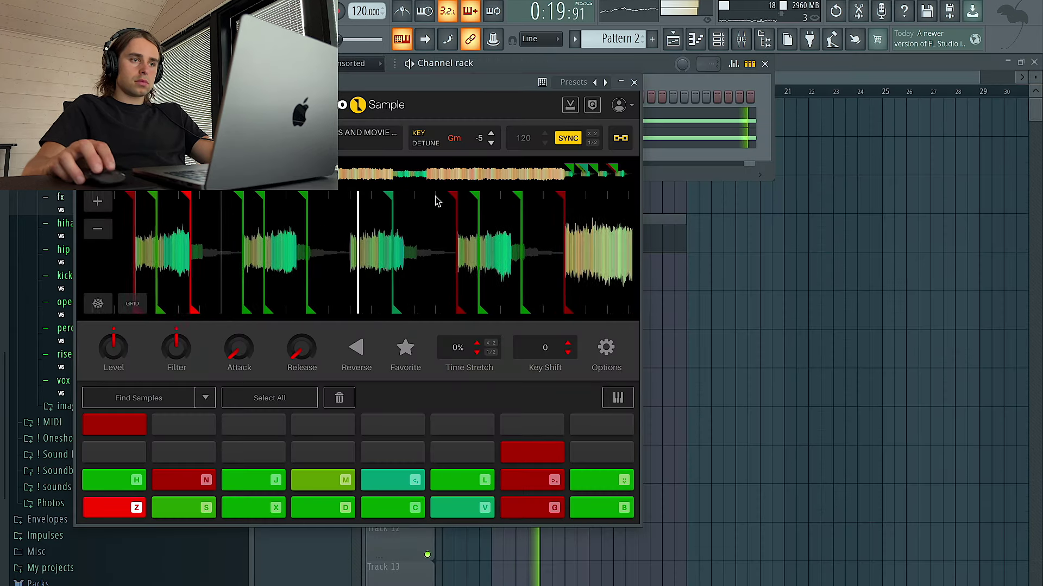
{"action": "key", "text": "space"}
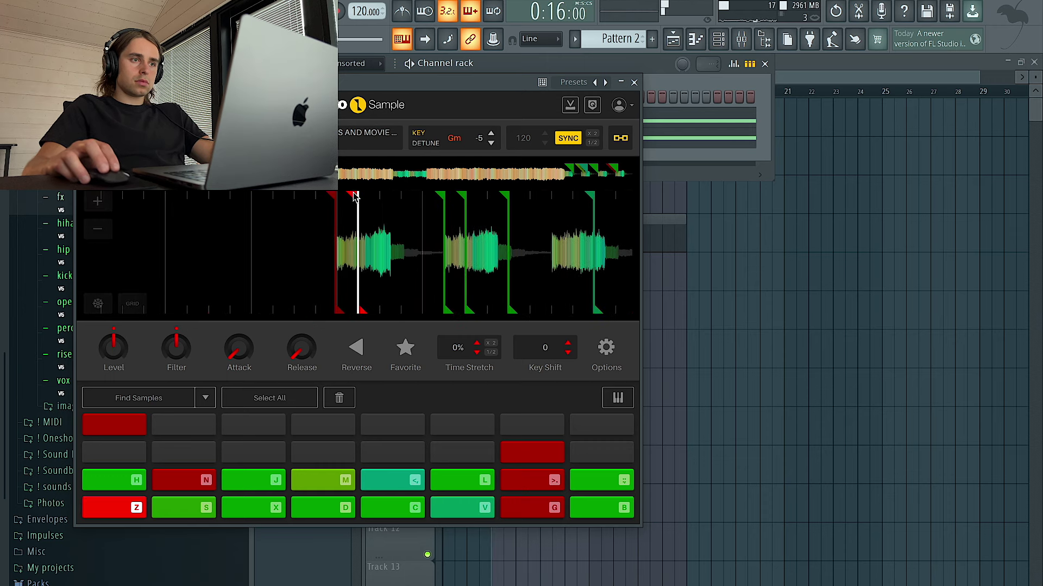
{"action": "left_click", "coordinate": [798, 216]}
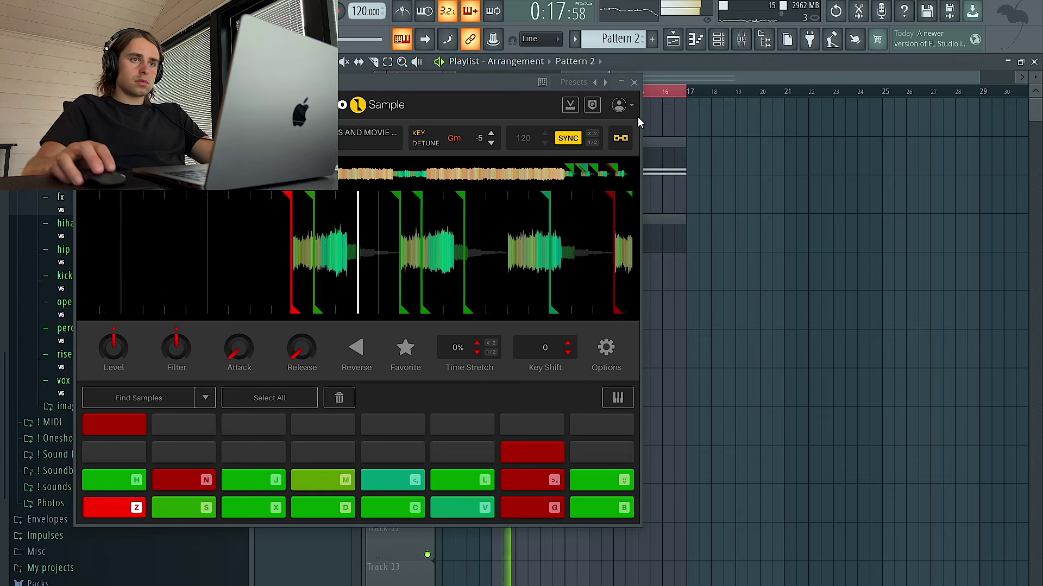
{"action": "left_click", "coordinate": [633, 83]}
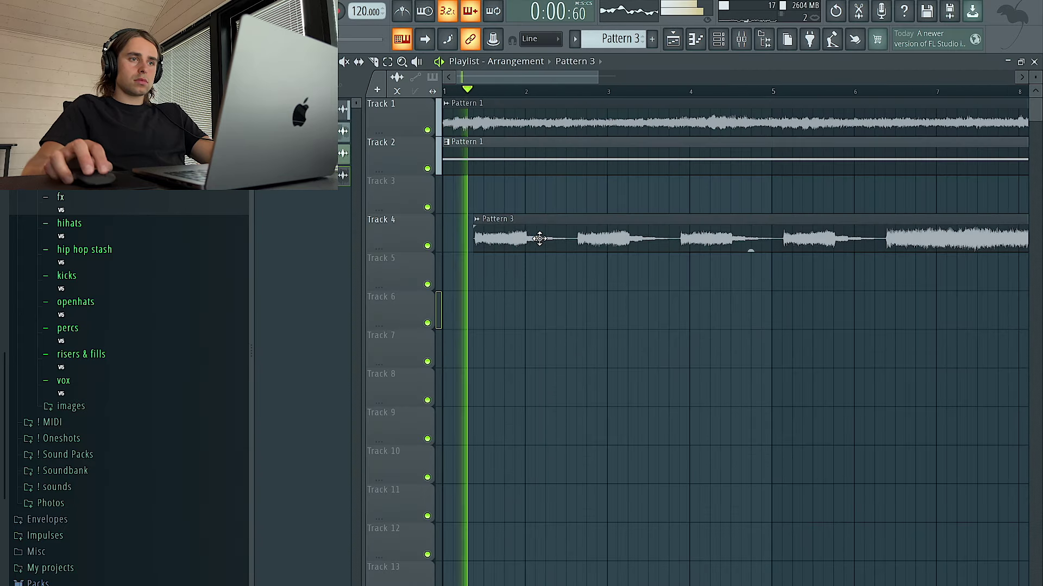
Move the rendered Pattern 3 audio clip on Track 4 so that it starts at bar 9
{"action": "left_click_drag", "start_coordinate": [542, 242], "coordinate": [658, 238]}
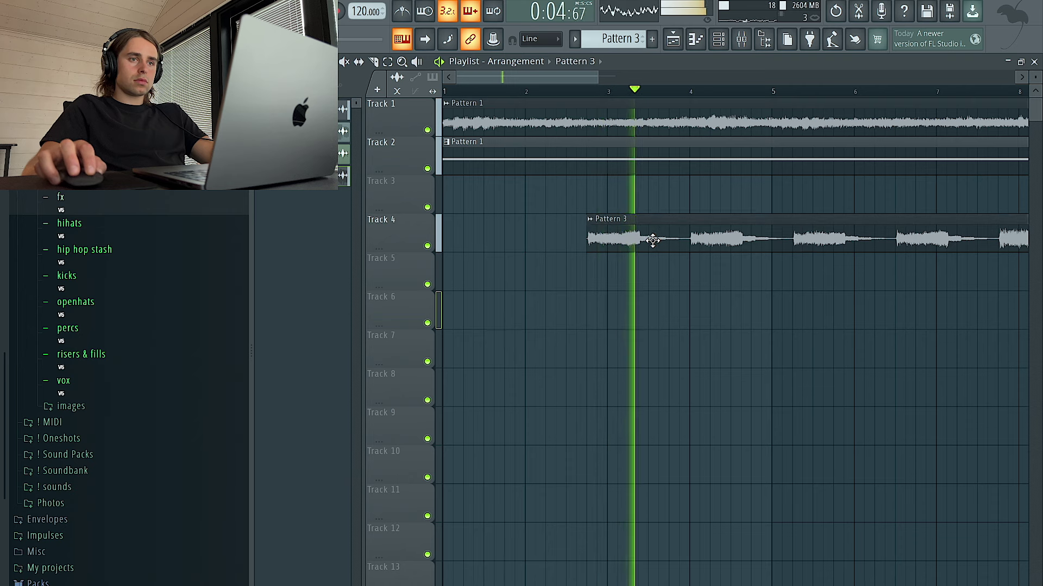
{"action": "double_click", "coordinate": [658, 239]}
{"action": "scroll", "coordinate": [809, 320], "scroll_direction": "right", "scroll_amount": 3}
{"action": "key", "text": "Escape"}
{"action": "scroll", "coordinate": [674, 284], "scroll_direction": "down", "scroll_amount": 5}
{"action": "left_click_drag", "start_coordinate": [562, 236], "coordinate": [766, 237]}
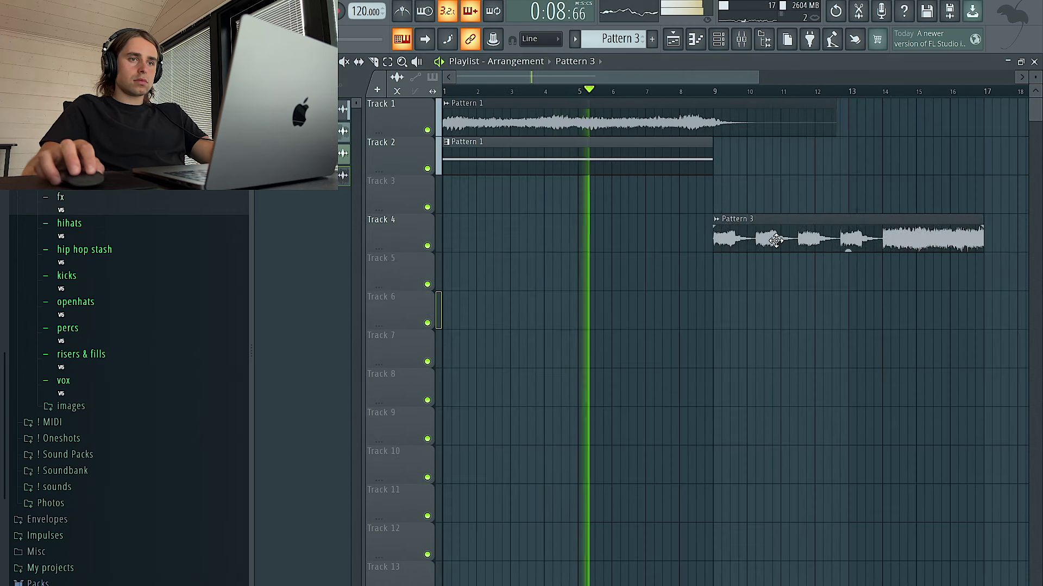
Set the time stretching mode of the Pattern 3 audio clip to Stretch
{"action": "double_click", "coordinate": [769, 239]}
{"action": "key", "text": "Escape"}
{"action": "double_click", "coordinate": [744, 237]}
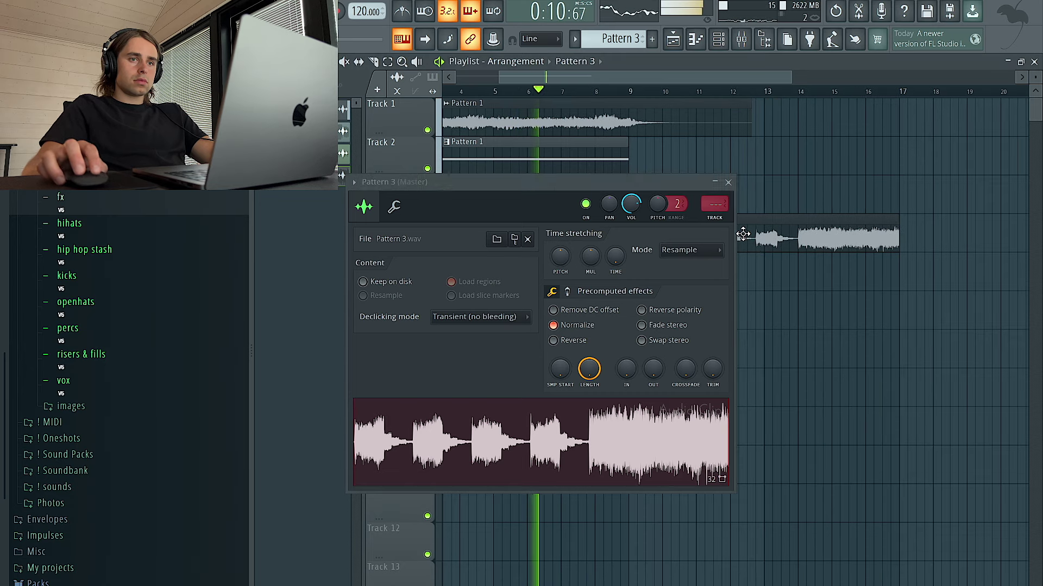
{"action": "key", "text": "Escape"}
{"action": "double_click", "coordinate": [700, 238]}
{"action": "left_click", "coordinate": [691, 249]}
{"action": "left_click", "coordinate": [679, 289]}
{"action": "key", "text": "Escape"}
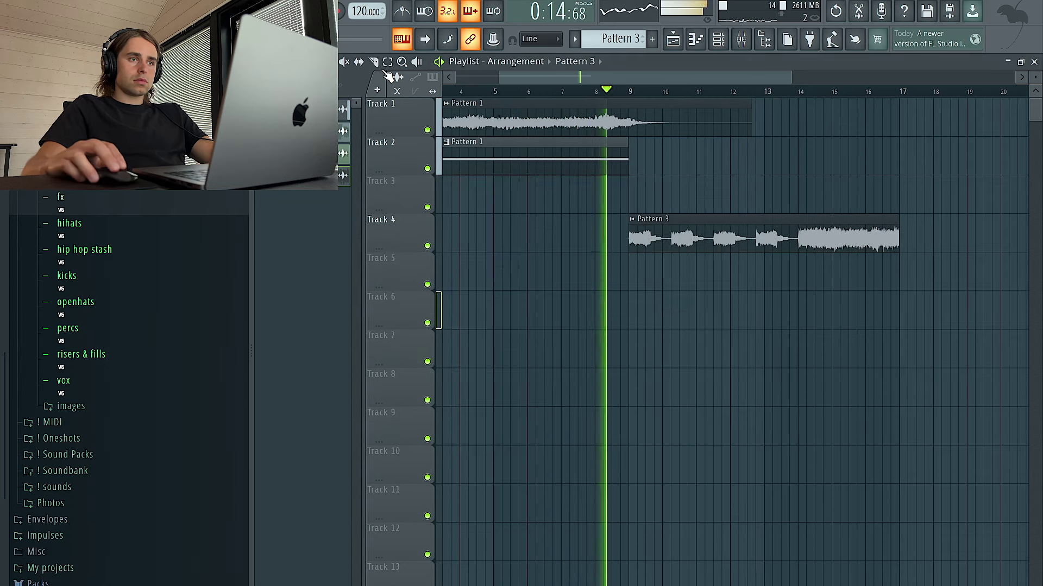
Slice the Pattern 3 audio clip between its hits and move the second and third hits to bars 11 and 13
{"action": "scroll", "coordinate": [689, 269], "scroll_direction": "up", "scroll_amount": 2}
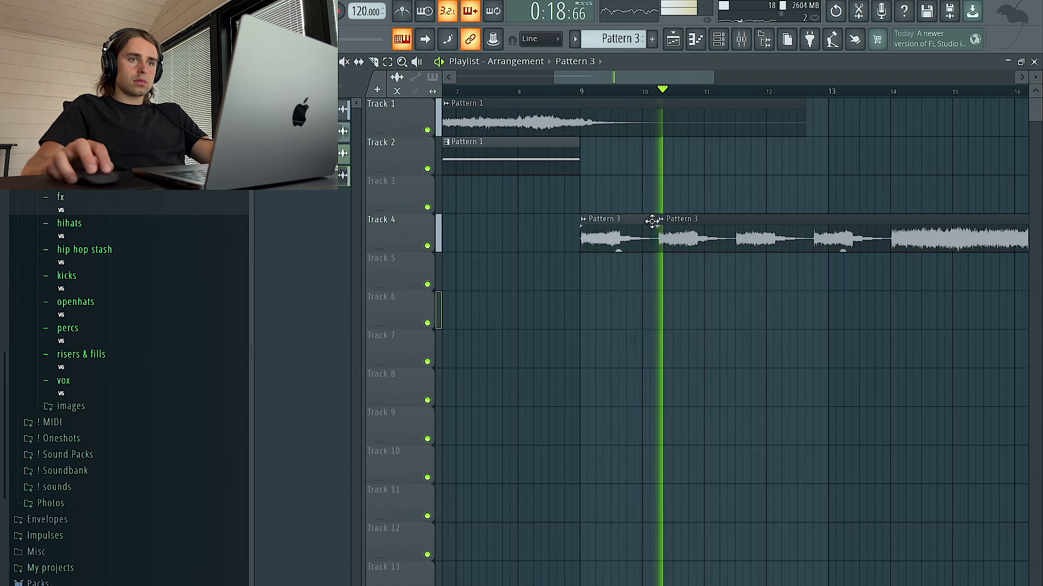
{"action": "left_click_drag", "start_coordinate": [698, 232], "coordinate": [737, 234]}
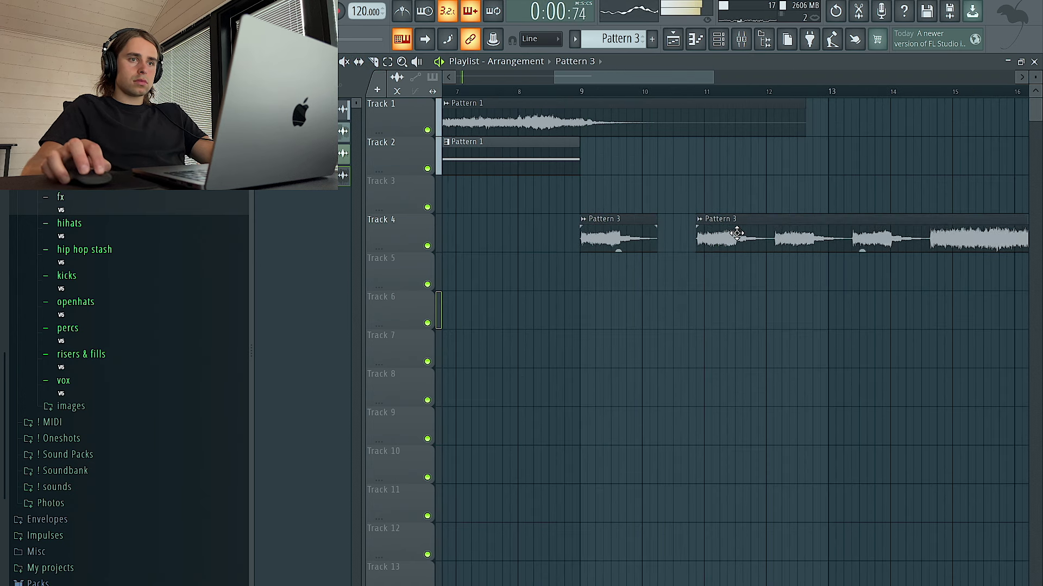
{"action": "left_click", "coordinate": [575, 82]}
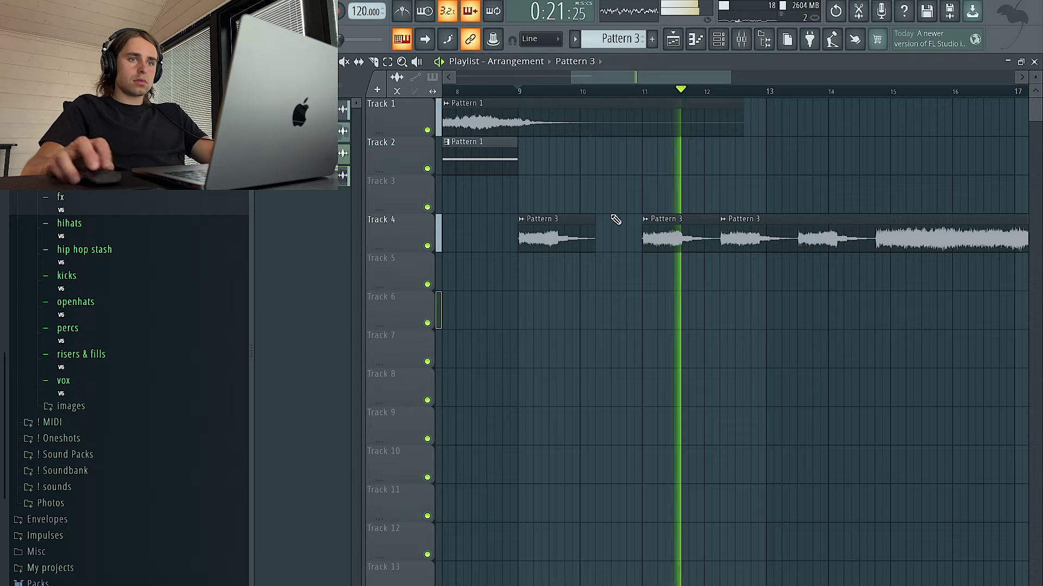
{"action": "scroll", "coordinate": [689, 236], "scroll_direction": "up", "scroll_amount": 3}
{"action": "left_click_drag", "start_coordinate": [688, 236], "coordinate": [684, 235]}
{"action": "scroll", "coordinate": [688, 235], "scroll_direction": "right", "scroll_amount": 3}
{"action": "left_click_drag", "start_coordinate": [759, 243], "coordinate": [874, 239]}
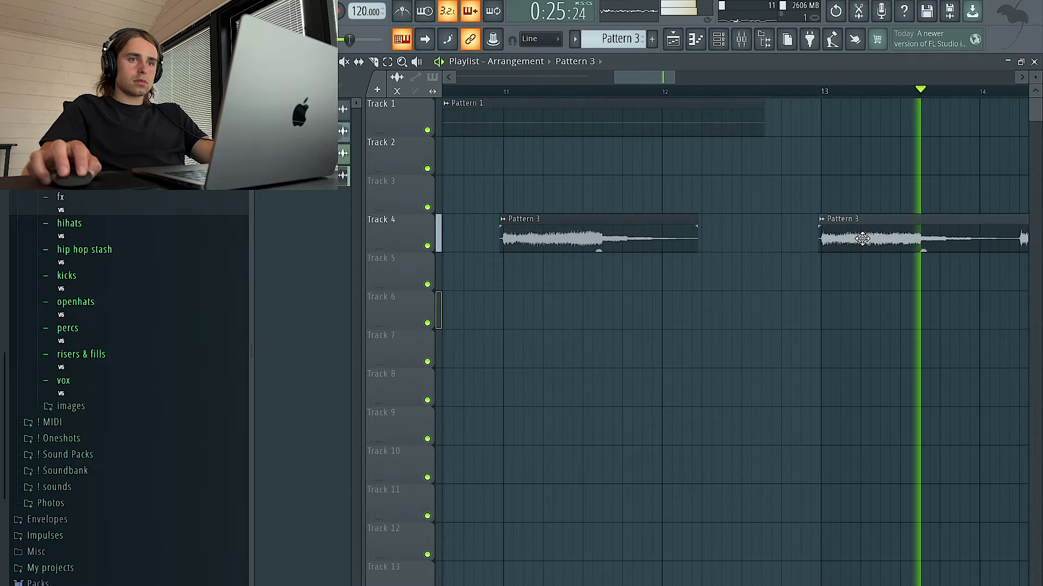
Separate the fourth Pattern 3 hit, move it to bar 15 and remove the long sustained section after it
{"action": "scroll", "coordinate": [857, 238], "scroll_direction": "right", "scroll_amount": 3}
{"action": "scroll", "coordinate": [857, 237], "scroll_direction": "down", "scroll_amount": 3}
{"action": "left_click", "coordinate": [374, 62]}
{"action": "left_click_drag", "start_coordinate": [642, 247], "coordinate": [727, 238]}
{"action": "left_click", "coordinate": [301, 62]}
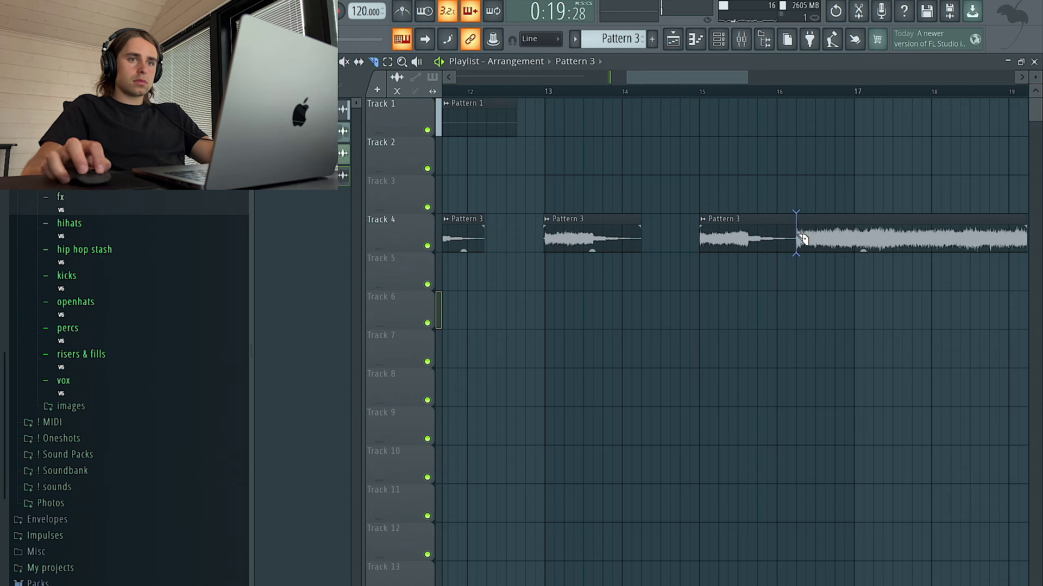
{"action": "scroll", "coordinate": [842, 223], "scroll_direction": "down", "scroll_amount": 4}
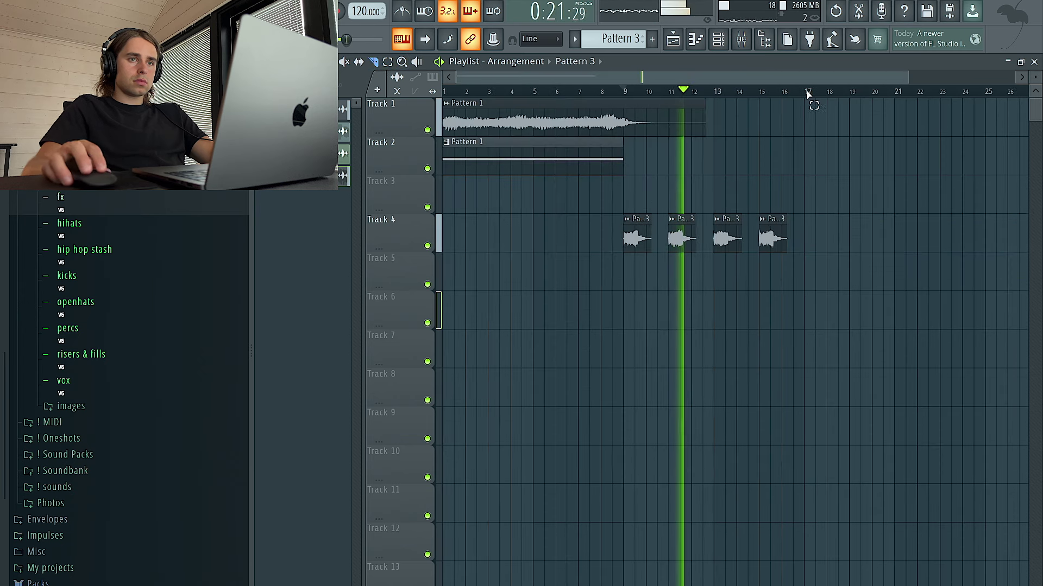
Loop bars 9 through 16 and place a copy of the Pattern 1 clip on Track 3 at bar 9
{"action": "left_click_drag", "start_coordinate": [807, 94], "coordinate": [625, 93]}
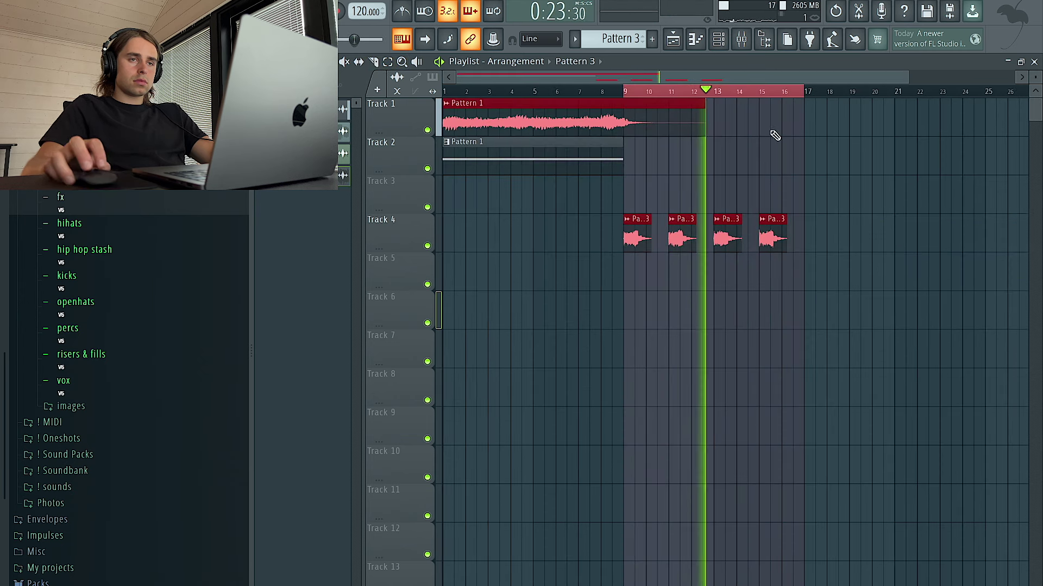
{"action": "left_click", "coordinate": [652, 39]}
{"action": "left_click", "coordinate": [563, 160]}
{"action": "left_click", "coordinate": [625, 188]}
Make the Pattern 1 copy on Track 3 a unique pattern
{"action": "key", "text": "space"}
{"action": "double_click", "coordinate": [679, 196]}
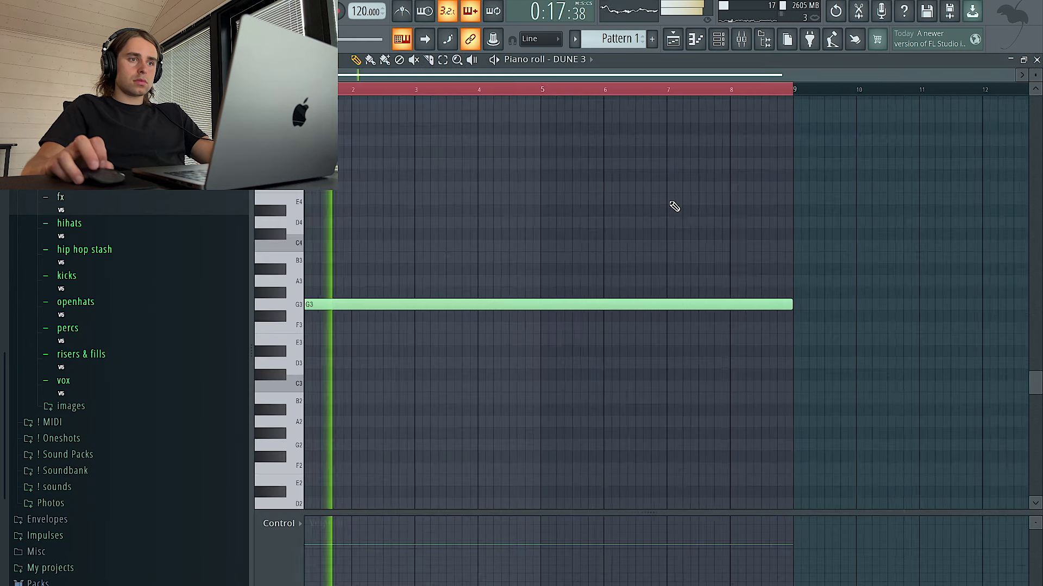
{"action": "key", "text": "Escape"}
{"action": "key", "text": "space"}
{"action": "key", "text": "space"}
{"action": "left_click", "coordinate": [627, 180]}
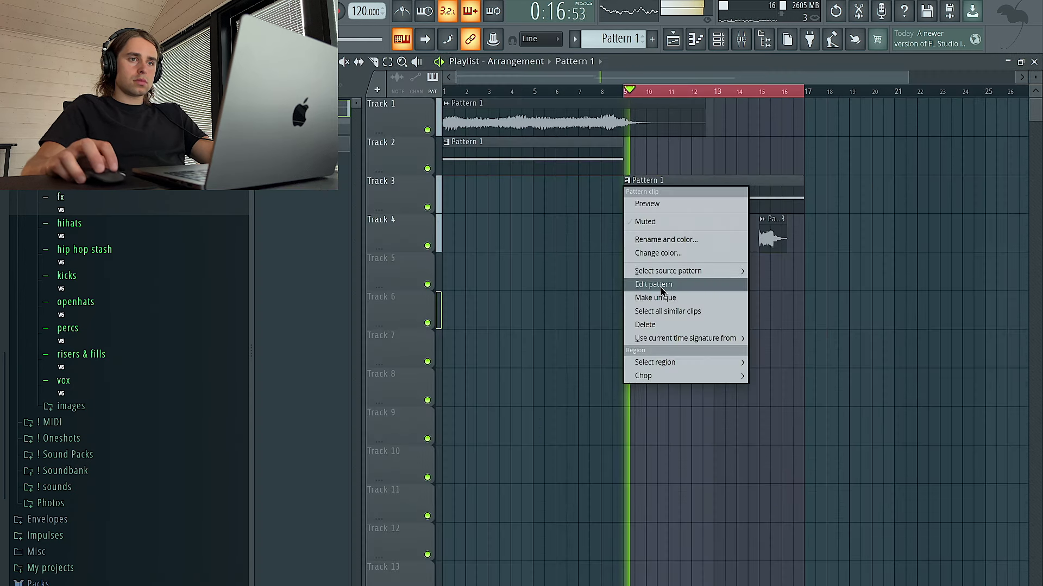
{"action": "left_click", "coordinate": [661, 298]}
Route the Pattern 3 audio clip to mixer track 2 and load the HalfTime effect in its first slot
{"action": "double_click", "coordinate": [640, 235]}
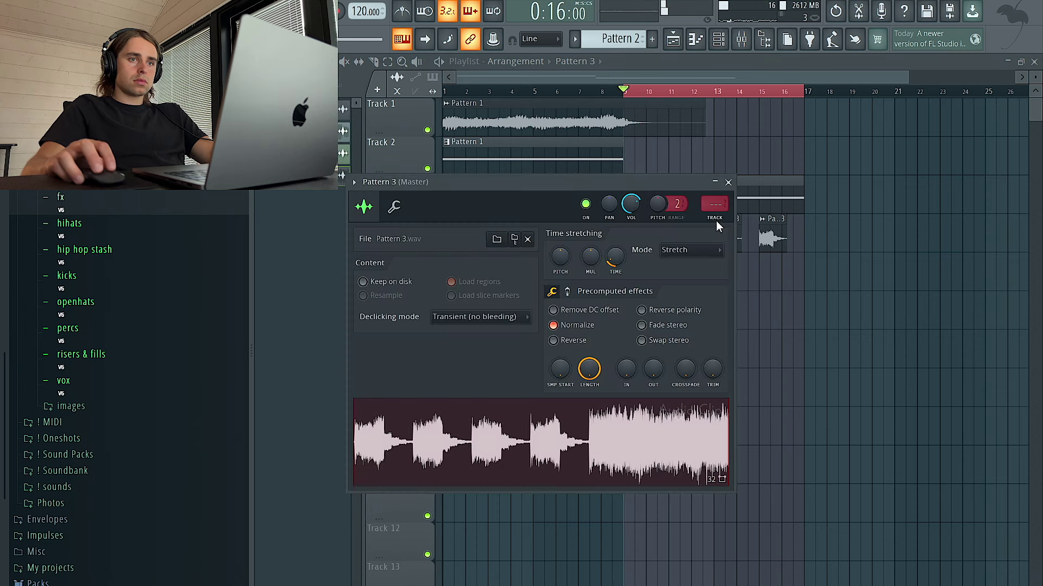
{"action": "key", "text": "ctrl+l"}
{"action": "left_click", "coordinate": [964, 250]}
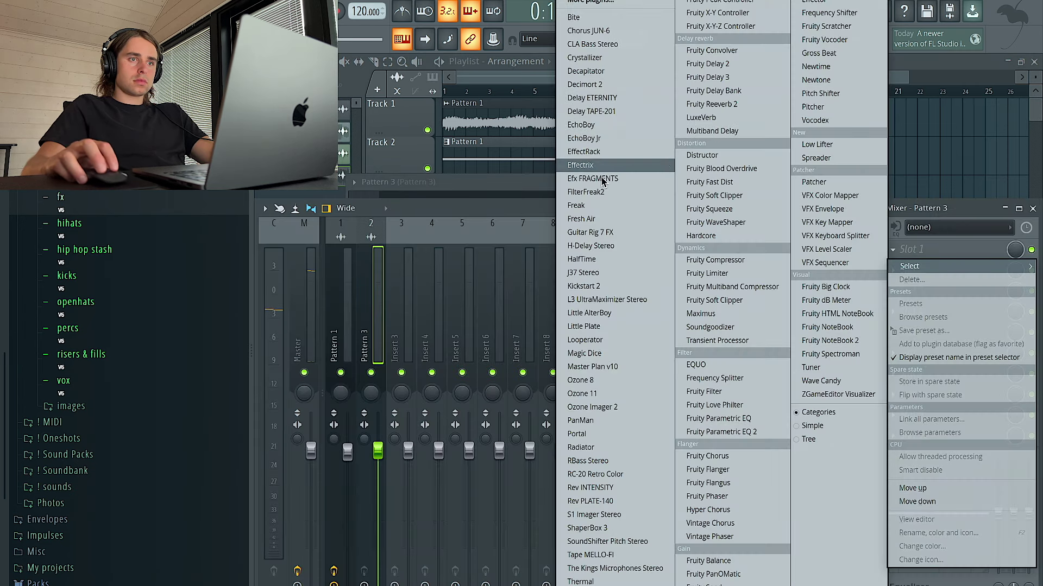
{"action": "left_click", "coordinate": [604, 259]}
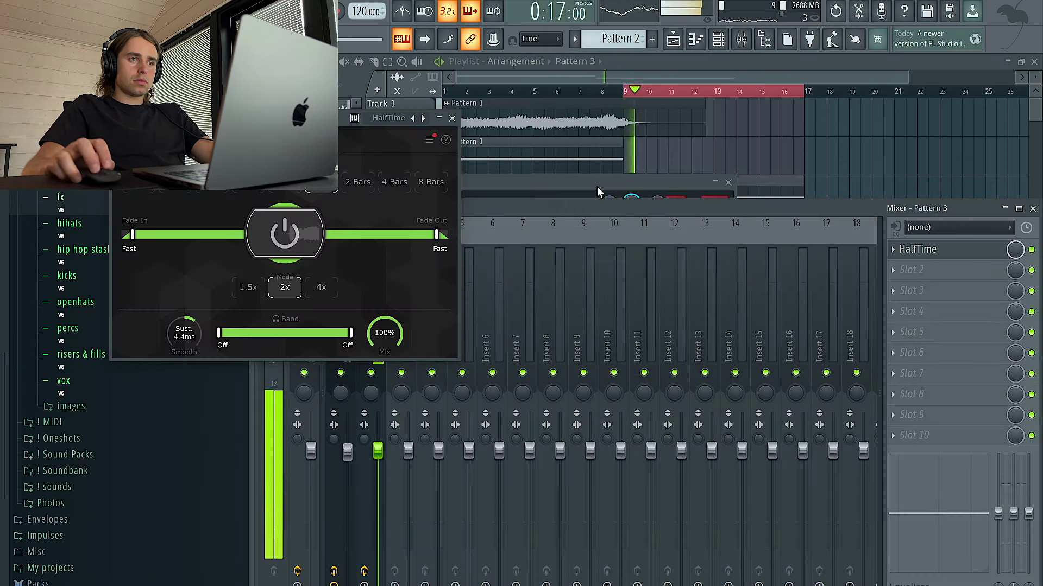
{"action": "left_click", "coordinate": [453, 119]}
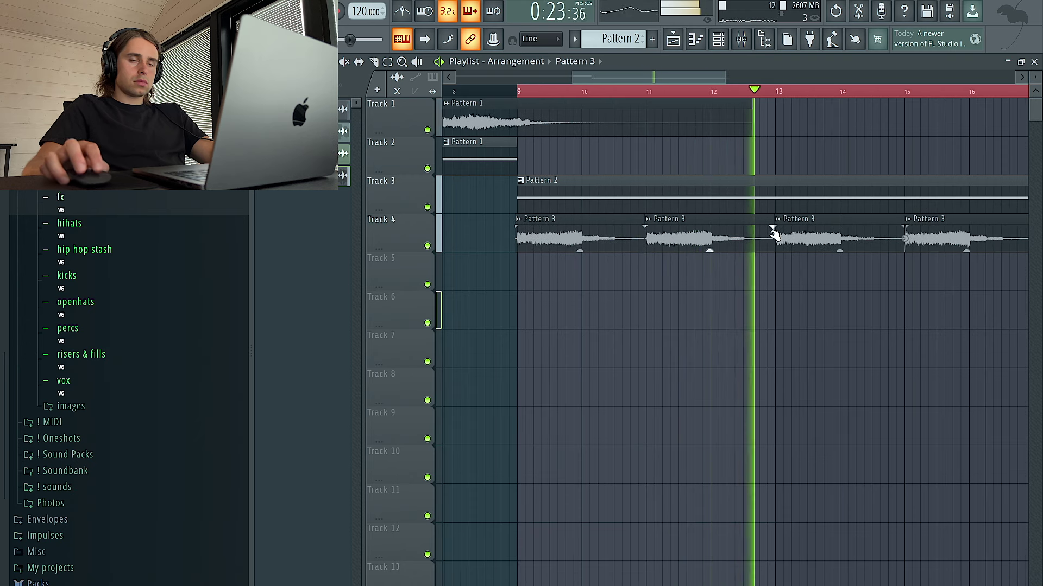
{"action": "scroll", "coordinate": [779, 235], "scroll_direction": "up", "scroll_amount": 4}
{"action": "left_click_drag", "start_coordinate": [786, 243], "coordinate": [791, 281]}
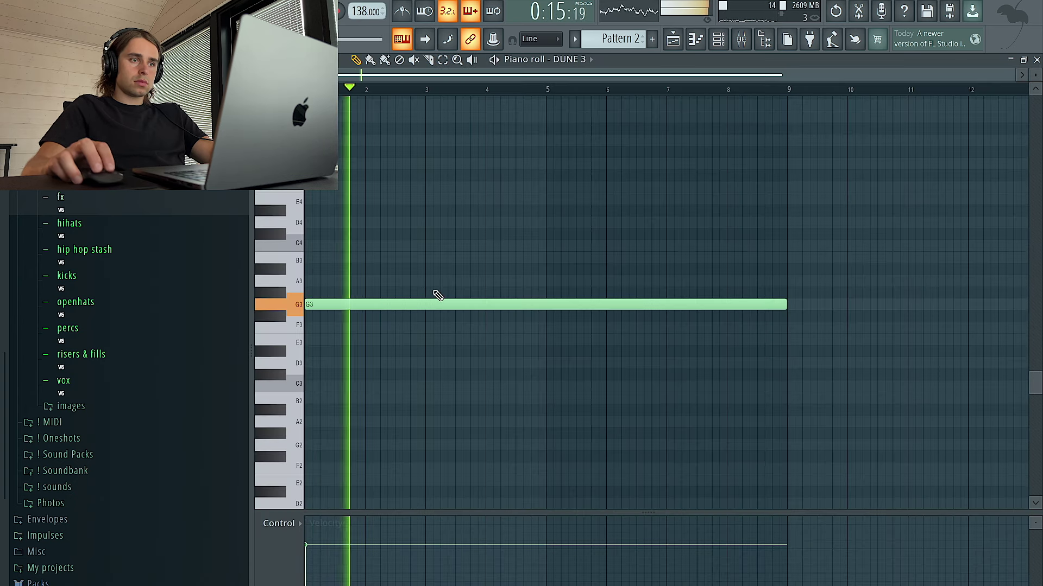
Cut the G3 note in Pattern 2 to bars 1–2 and add a D3 note spanning bars 3–4
{"action": "left_click", "coordinate": [424, 281]}
{"action": "key", "text": "ctrl+l"}
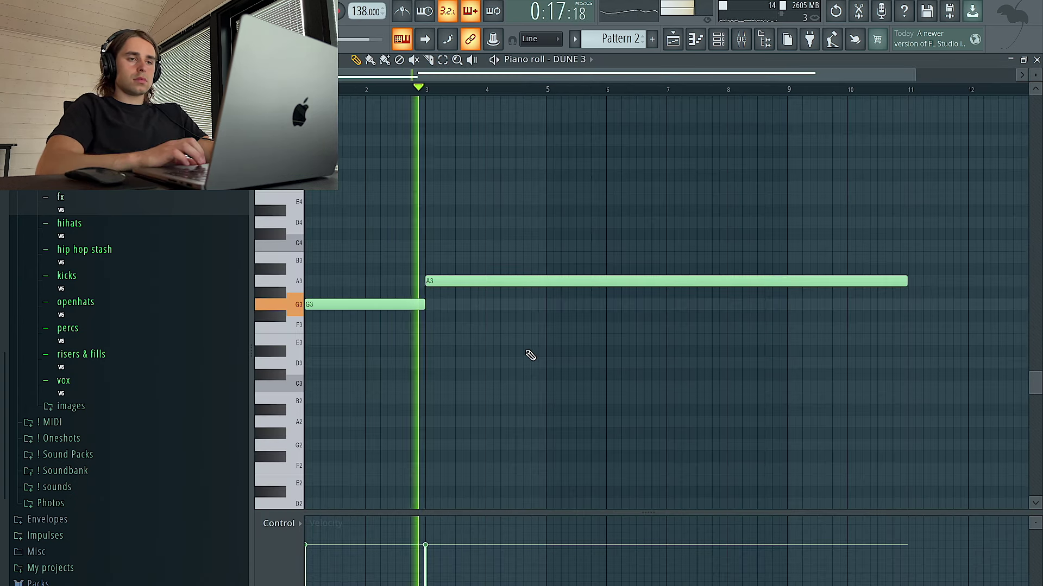
{"action": "key", "text": "space"}
{"action": "left_click_drag", "start_coordinate": [554, 280], "coordinate": [554, 220]}
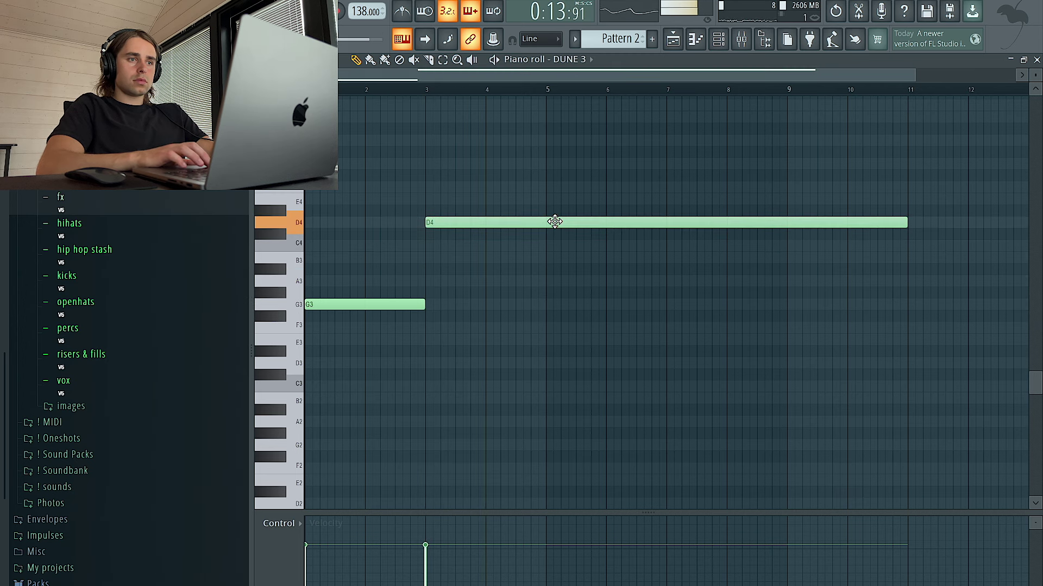
{"action": "key", "text": "space"}
{"action": "left_click", "coordinate": [555, 222], "text": "ctrl"}
{"action": "key", "text": "ctrl+Down"}
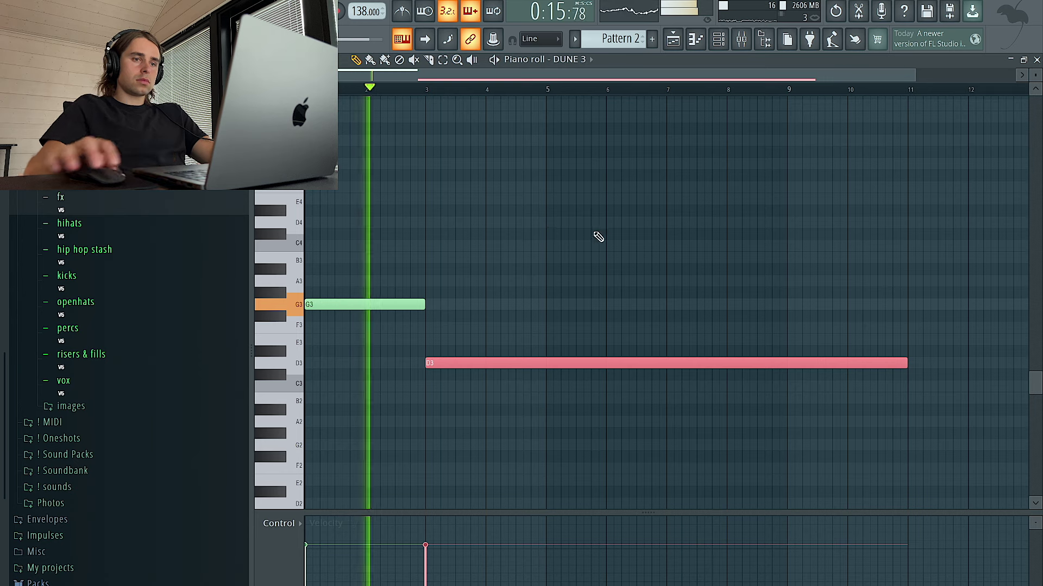
{"action": "left_click_drag", "start_coordinate": [905, 364], "coordinate": [546, 364]}
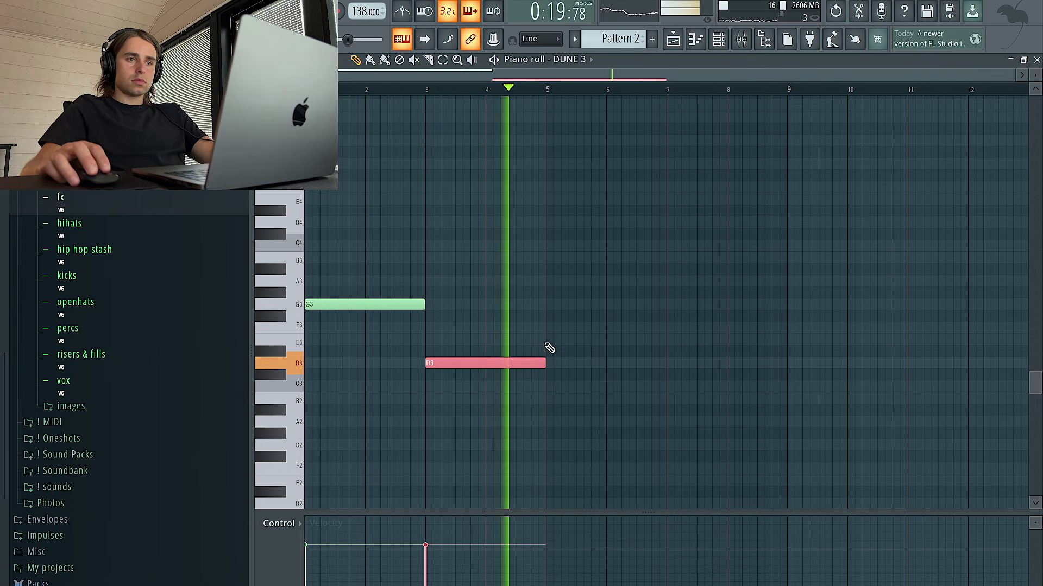
Try a two-bar F3 note at bar 5 and a two-bar A3 note at bar 7 in Pattern 2
{"action": "left_click", "coordinate": [547, 342]}
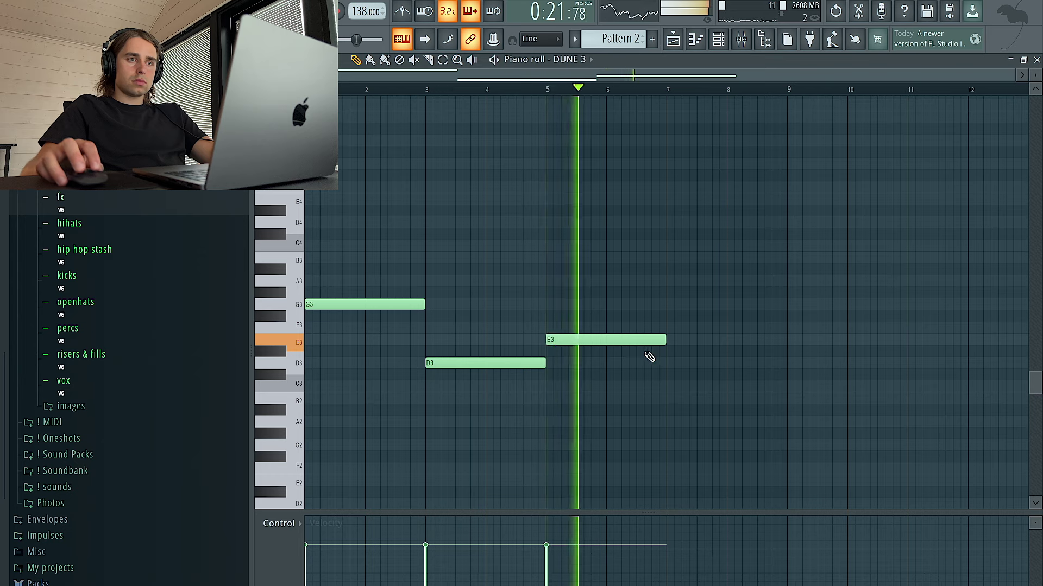
{"action": "left_click_drag", "start_coordinate": [559, 339], "coordinate": [591, 279]}
{"action": "left_click", "coordinate": [593, 304]}
{"action": "scroll", "coordinate": [596, 293], "scroll_direction": "left", "scroll_amount": 2}
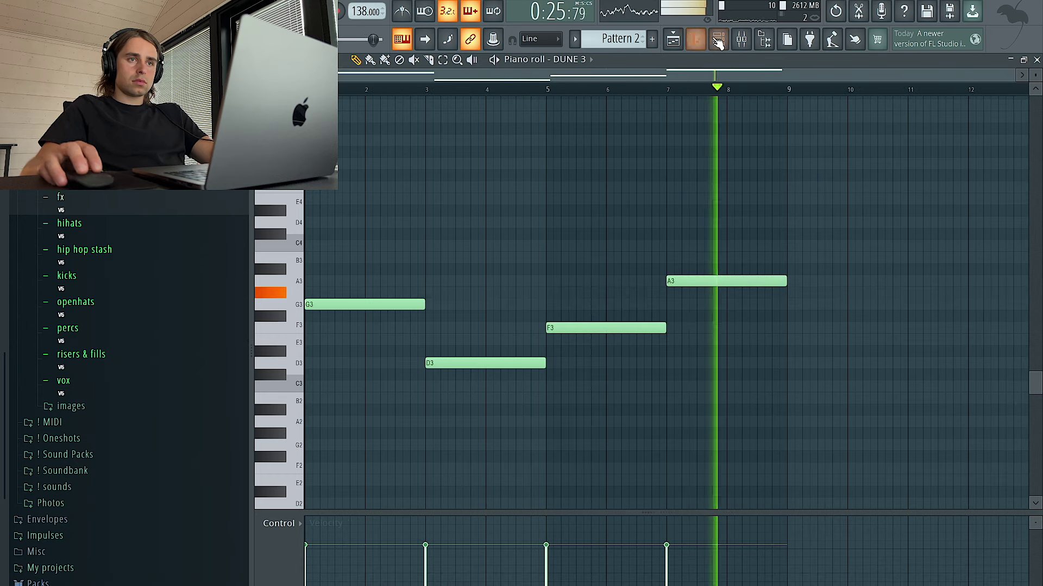
{"action": "key", "text": "F6"}
{"action": "key", "text": "F6"}
Raise the first two Pattern 2 notes one octave to G4 and D4 and repeat the pair over the following four bars
{"action": "key", "text": "ctrl+Up"}
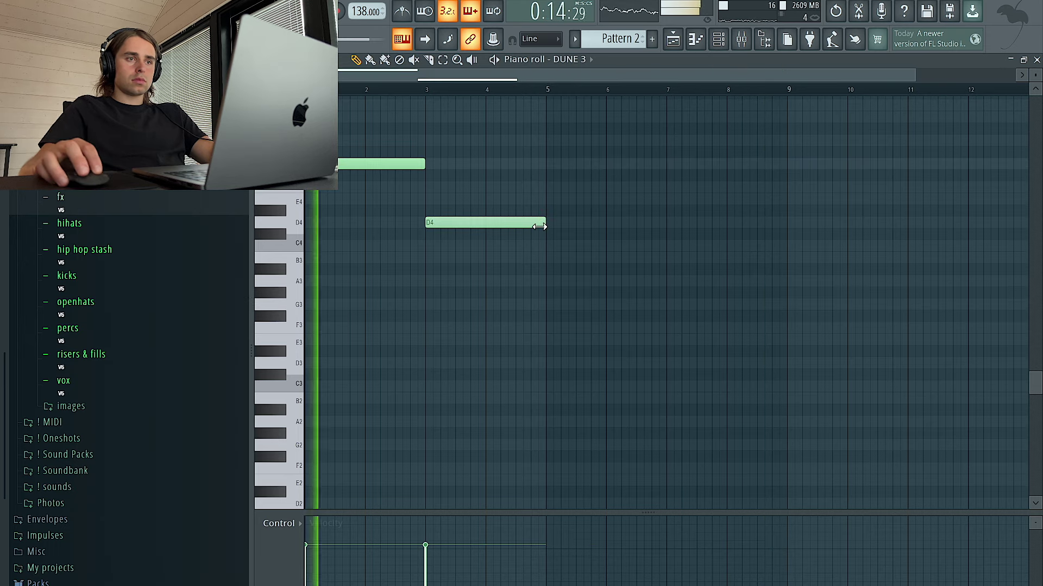
{"action": "key", "text": "ctrl+b"}
{"action": "left_click", "coordinate": [696, 39]}
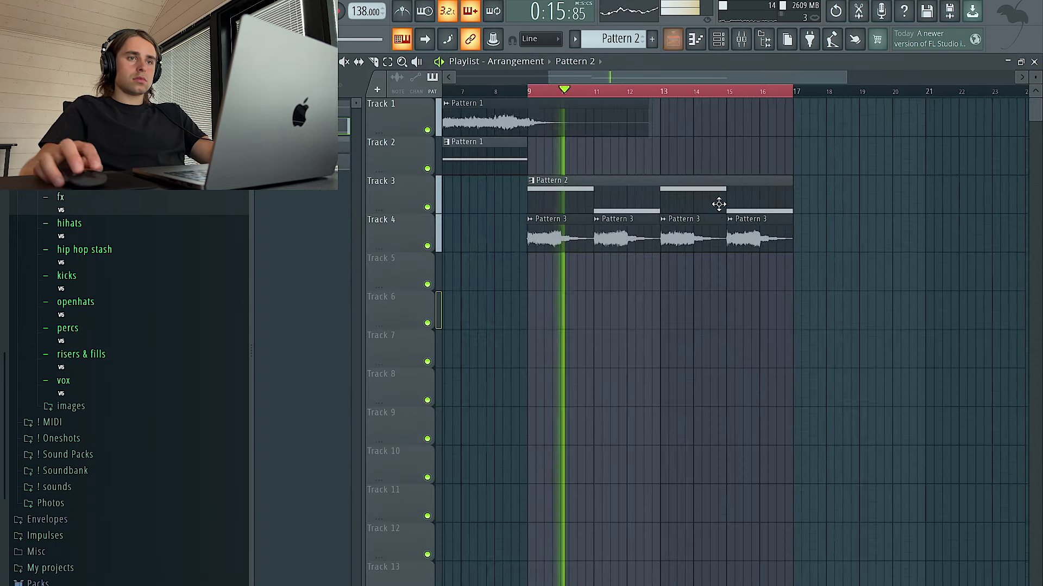
Load Fruity Parametric EQ 2 with a low cut in slot 2 and Delay ETERNITY in slot 4 of the Pattern 3 mixer track
{"action": "double_click", "coordinate": [701, 233]}
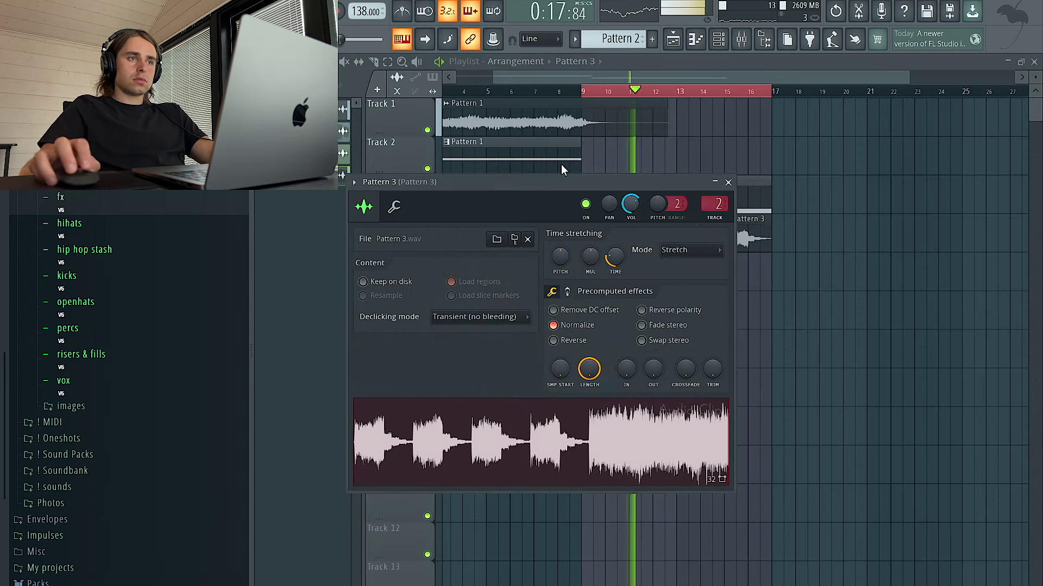
{"action": "key", "text": "Escape"}
{"action": "left_click", "coordinate": [741, 39]}
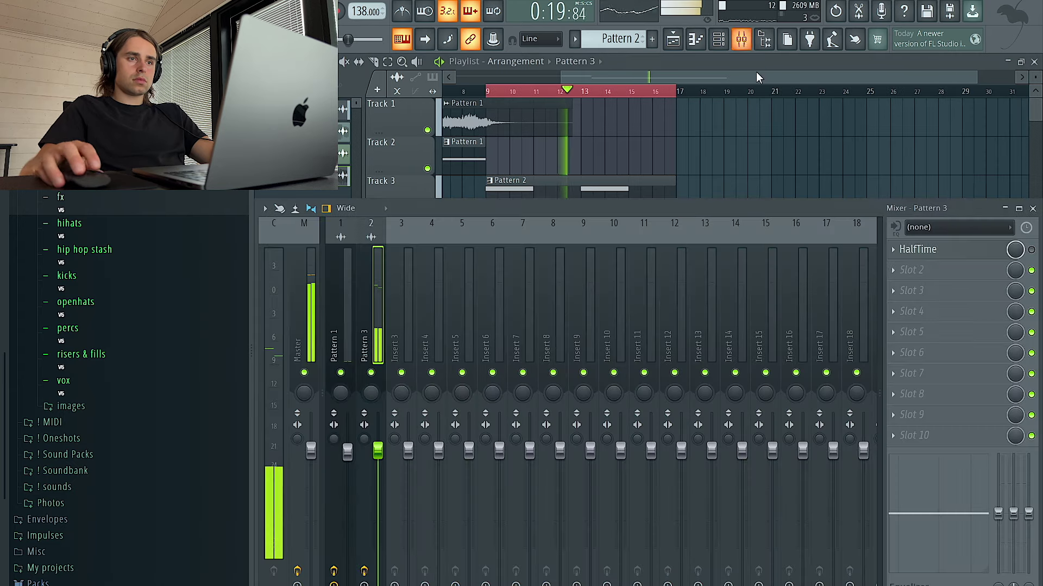
{"action": "left_click", "coordinate": [935, 269]}
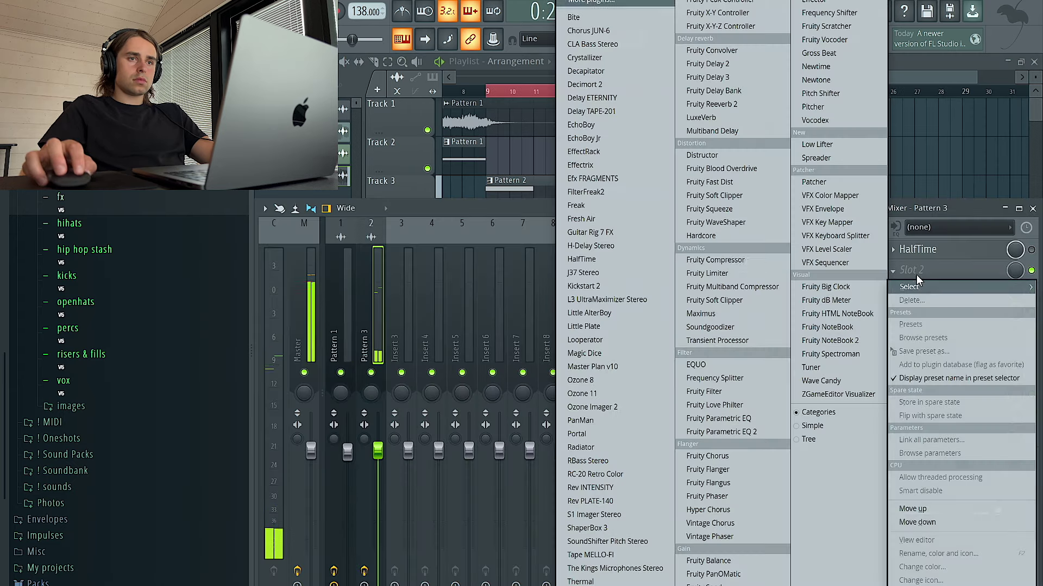
{"action": "left_click", "coordinate": [727, 433]}
{"action": "left_click_drag", "start_coordinate": [447, 335], "coordinate": [483, 416]}
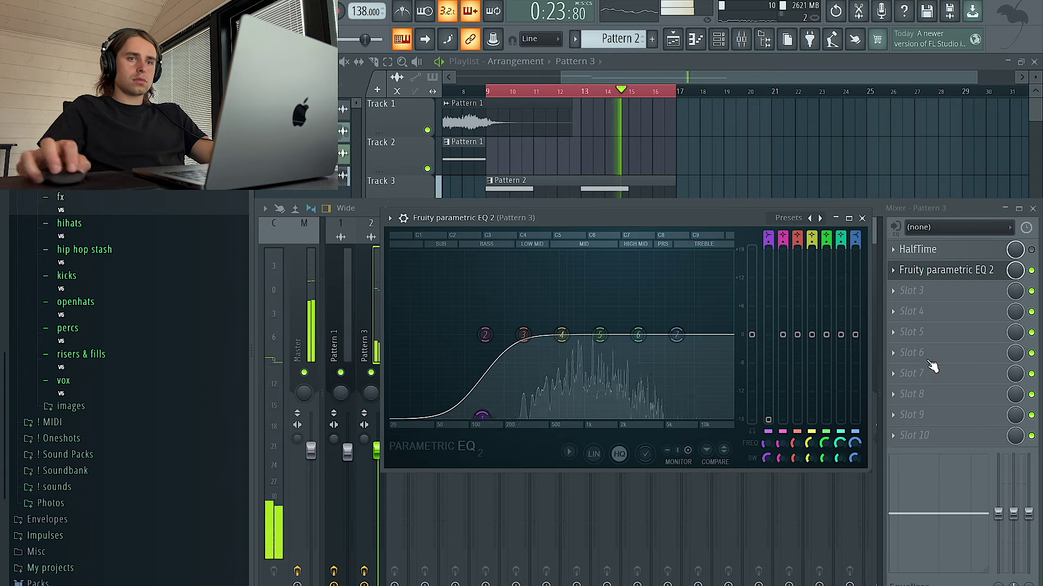
{"action": "left_click", "coordinate": [923, 312]}
{"action": "left_click", "coordinate": [625, 101]}
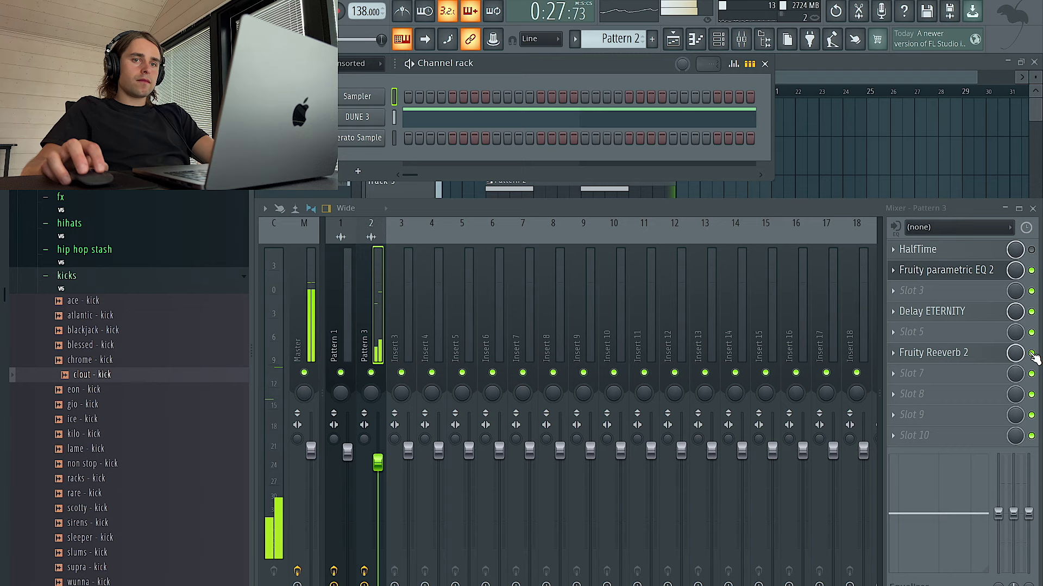
Add Ozone Imager 2 to the Pattern 3 mixer track, setting Width to 43% and Stereoize to 8.1 ms
{"action": "left_click", "coordinate": [911, 332]}
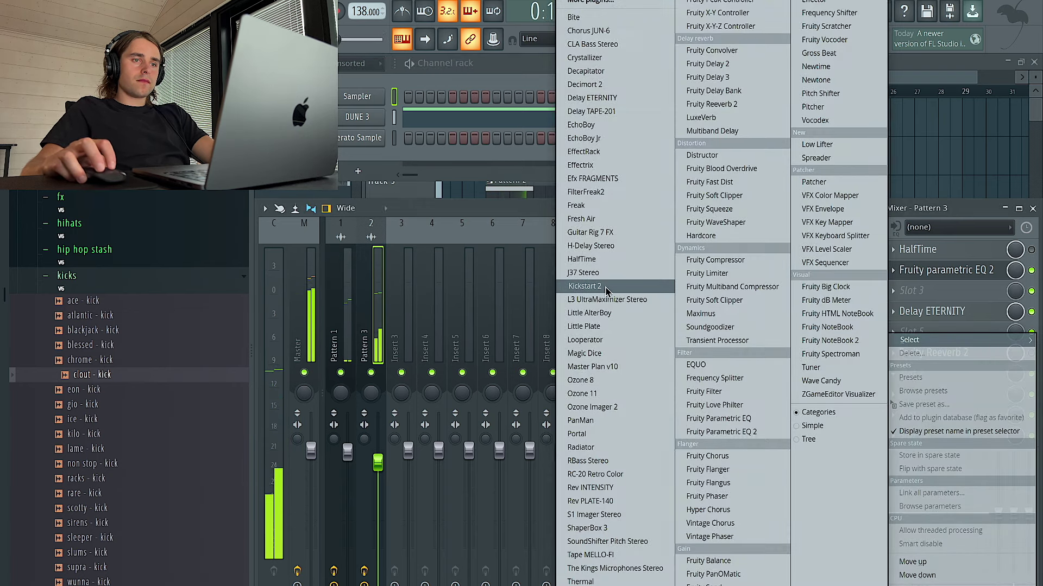
{"action": "left_click", "coordinate": [607, 408]}
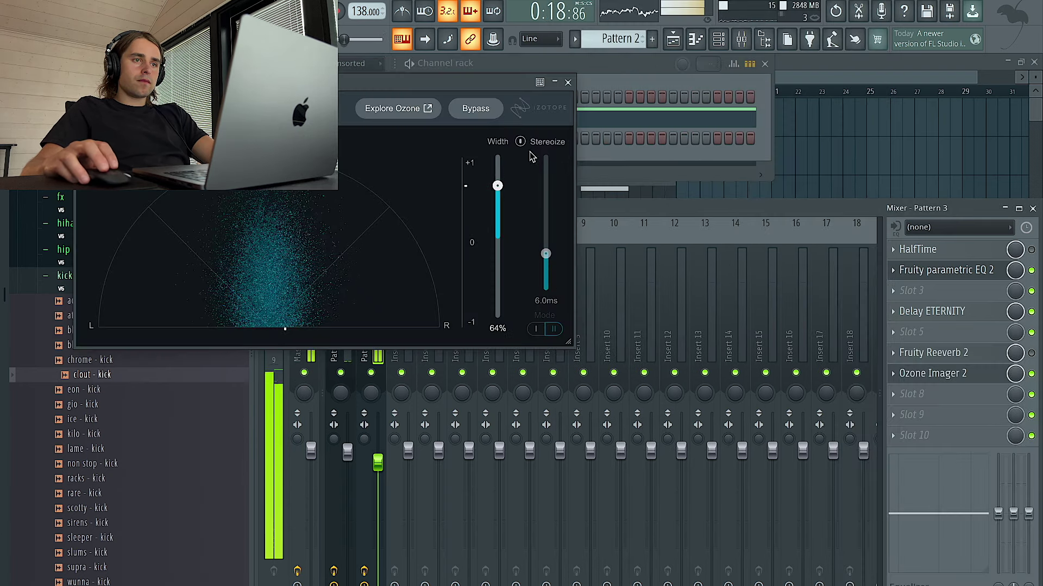
{"action": "left_click", "coordinate": [520, 142]}
{"action": "left_click_drag", "start_coordinate": [546, 254], "coordinate": [497, 218]}
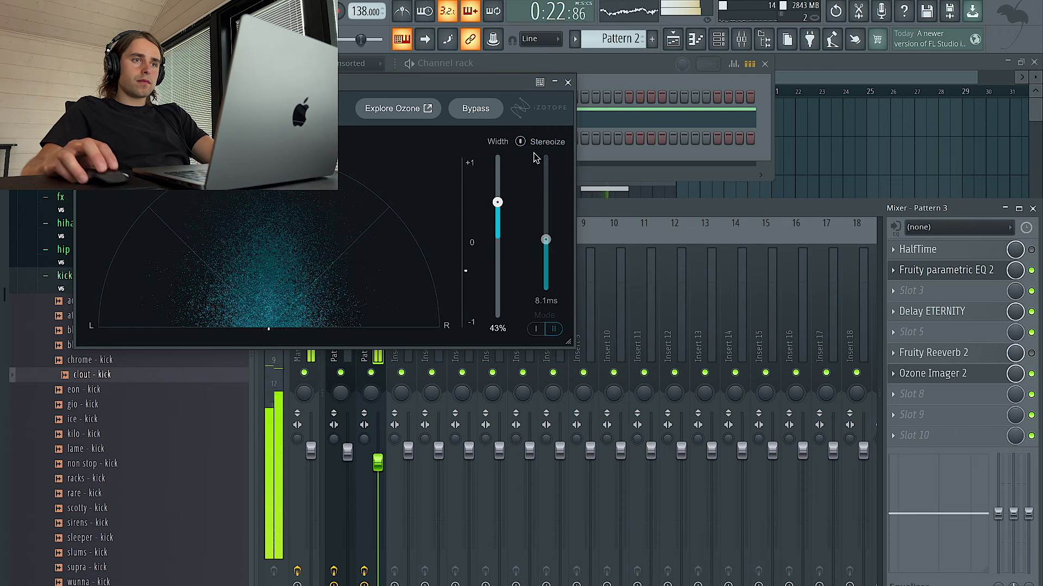
{"action": "left_click", "coordinate": [568, 83]}
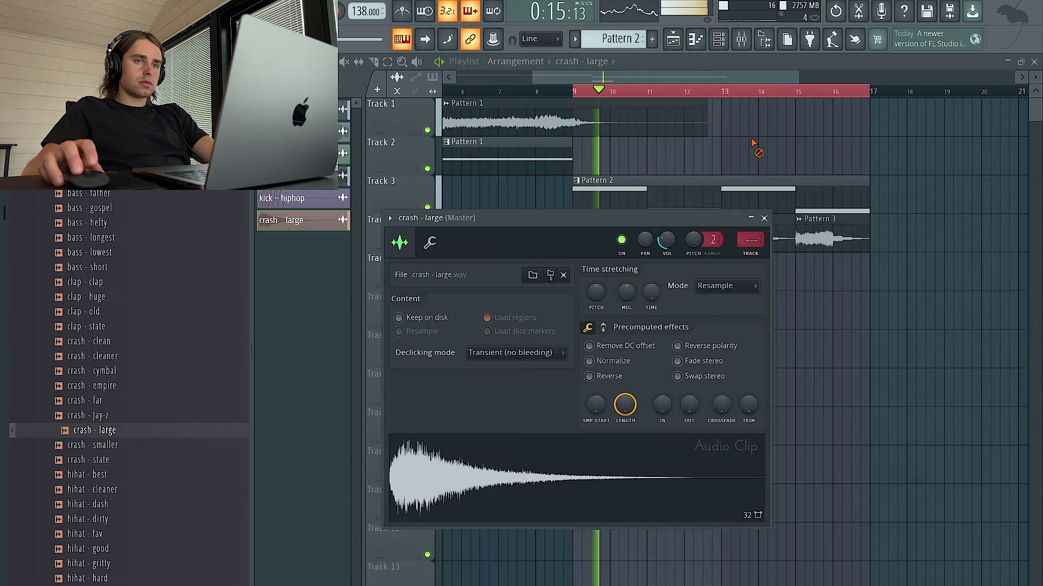
Duplicate the Pattern 2 and Pattern 3 clips of bars 9–16 so the copies start at bar 17
{"action": "key", "text": "Escape"}
{"action": "scroll", "coordinate": [751, 145], "scroll_direction": "down", "scroll_amount": 3}
{"action": "scroll", "coordinate": [744, 146], "scroll_direction": "right", "scroll_amount": 3}
{"action": "scroll", "coordinate": [706, 166], "scroll_direction": "left", "scroll_amount": 3}
{"action": "key", "text": "ctrl+d"}
{"action": "left_click_drag", "start_coordinate": [793, 175], "coordinate": [584, 266]}
{"action": "key", "text": "ctrl+b"}
{"action": "scroll", "coordinate": [549, 275], "scroll_direction": "down", "scroll_amount": 1}
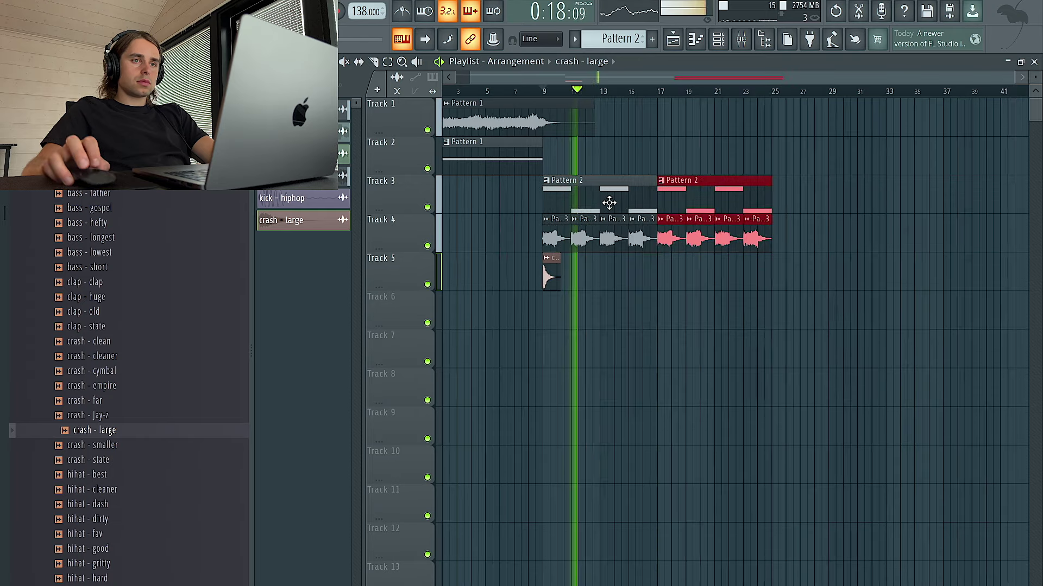
Add The Prince as a new instrument channel and load its "draconian village" lead preset
{"action": "left_click", "coordinate": [719, 45]}
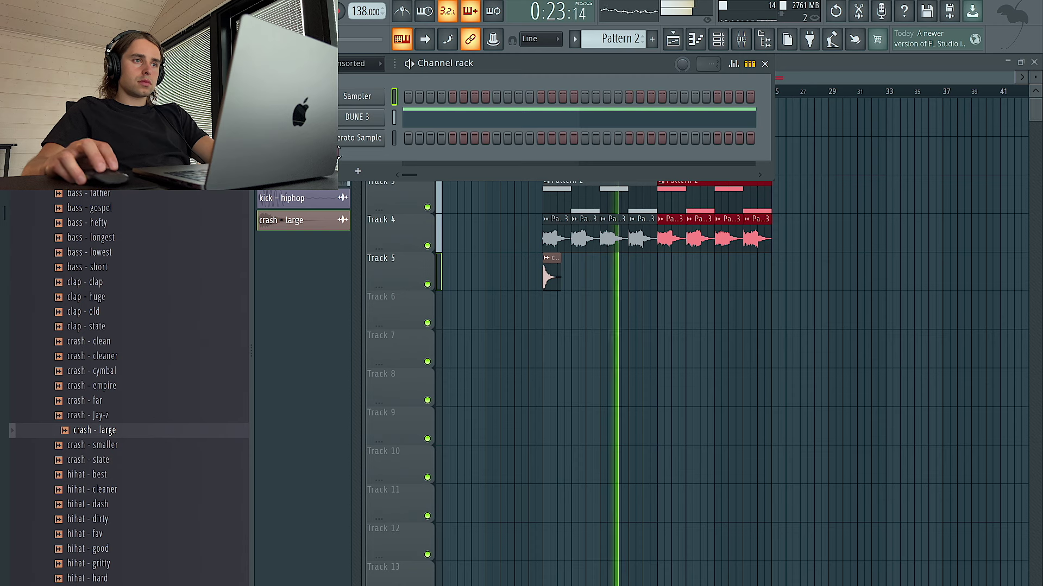
{"action": "left_click", "coordinate": [358, 171]}
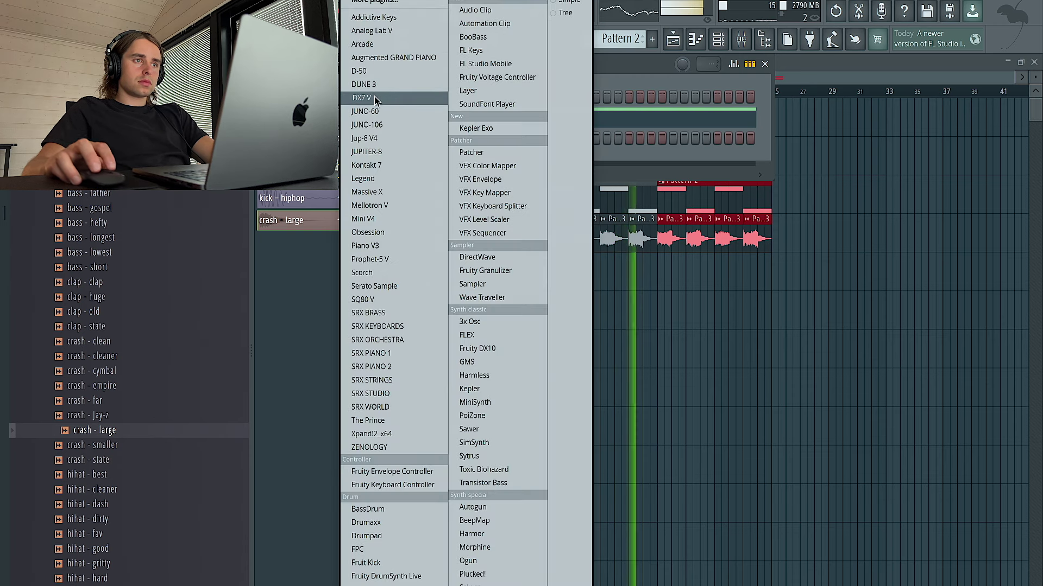
{"action": "left_click", "coordinate": [374, 420]}
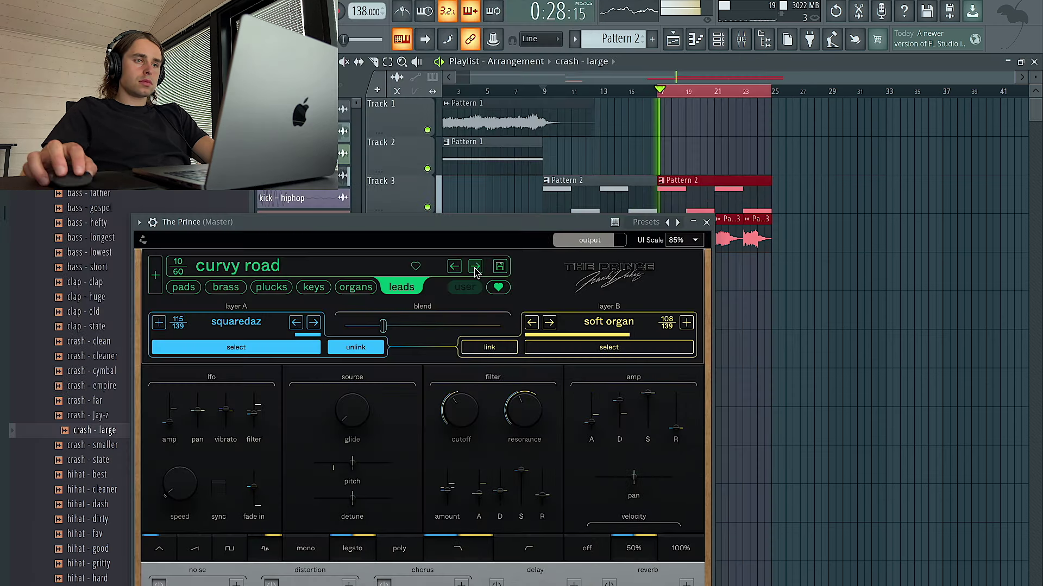
{"action": "left_click", "coordinate": [476, 266]}
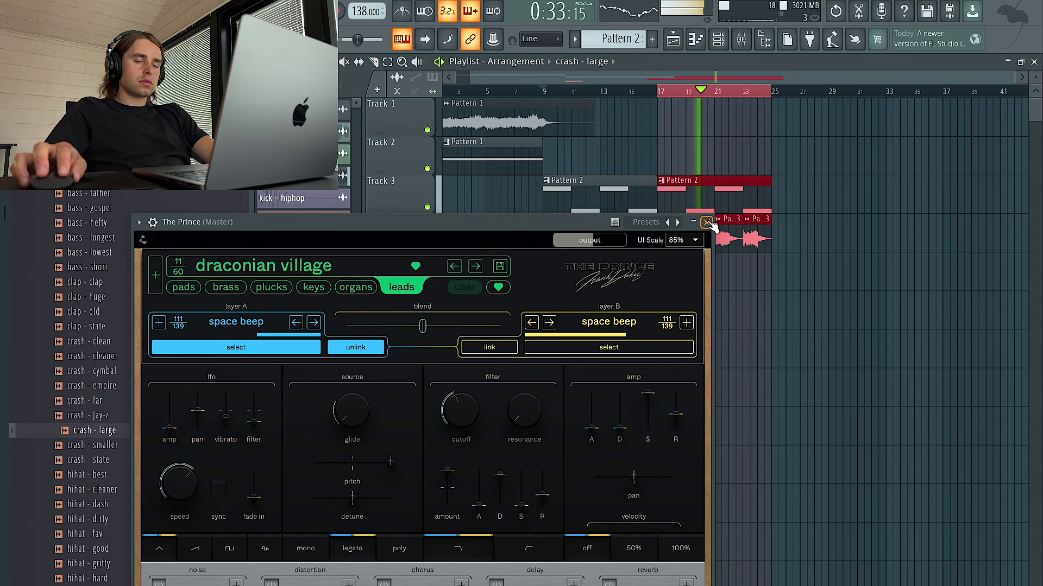
{"action": "left_click", "coordinate": [707, 223]}
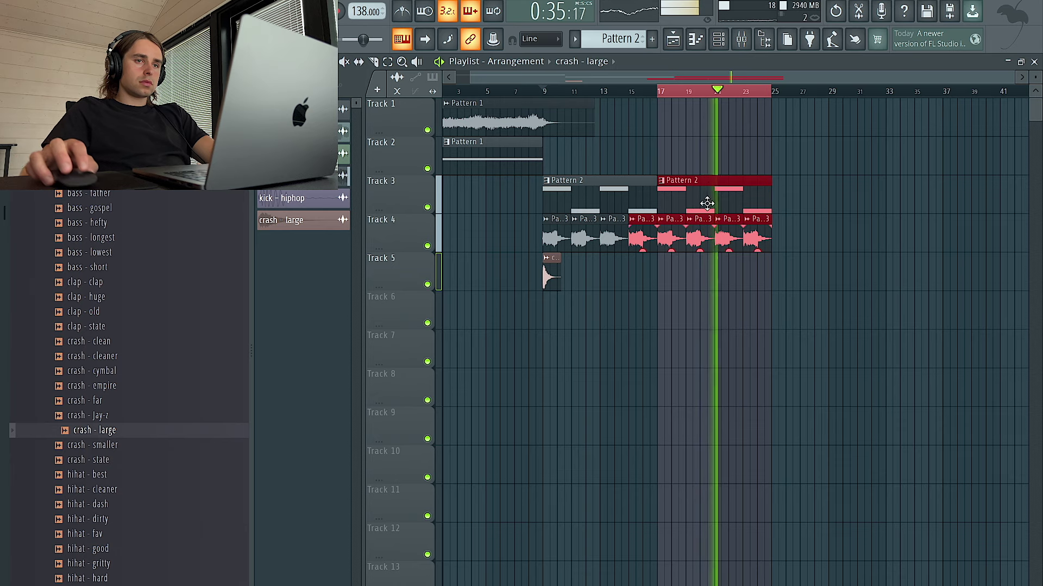
Record a four-bar melody of A#6 and A6 notes on The Prince into Pattern 5, using notes and automation recording
{"action": "left_click", "coordinate": [720, 44]}
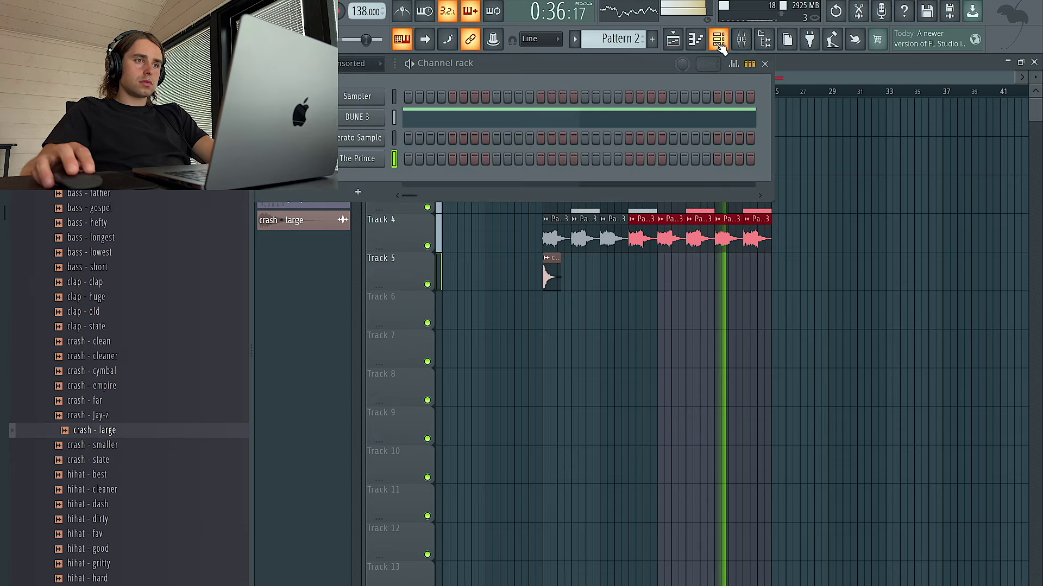
{"action": "right_click", "coordinate": [358, 165]}
{"action": "left_click", "coordinate": [397, 157]}
{"action": "scroll", "coordinate": [402, 174], "scroll_direction": "up", "scroll_amount": 5}
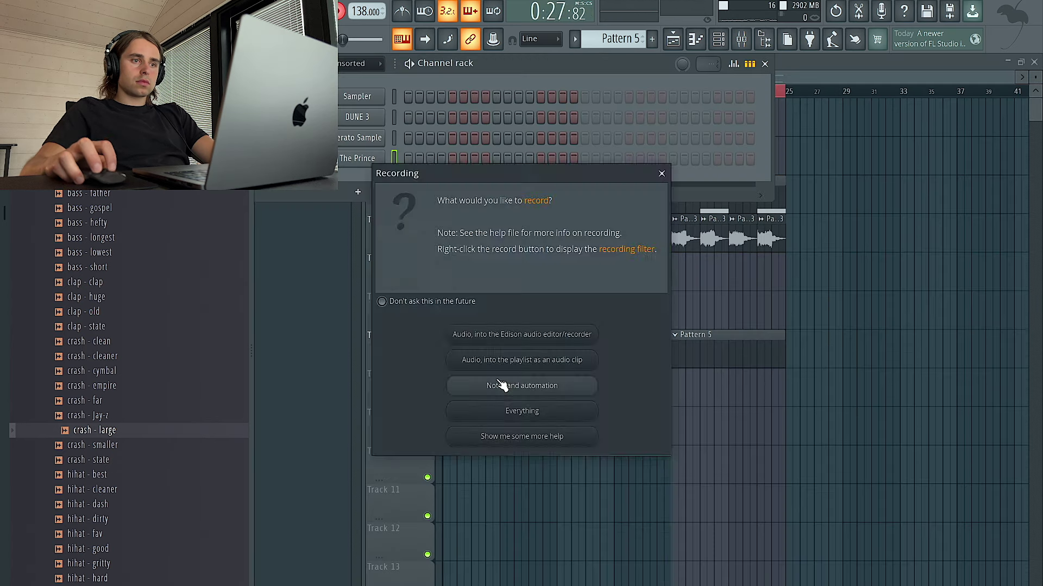
{"action": "left_click", "coordinate": [500, 384]}
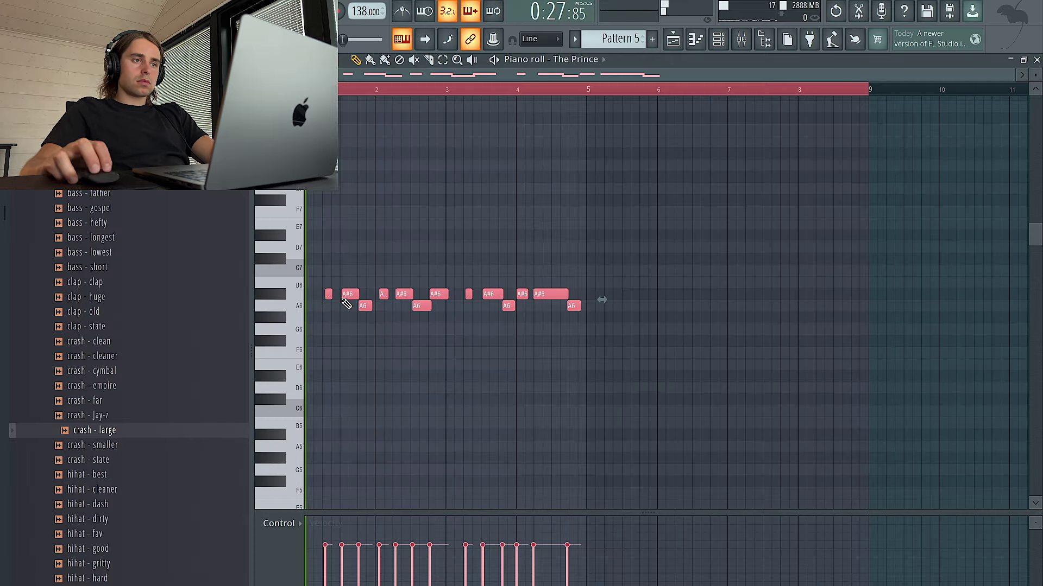
Duplicate the recorded four-bar melody in Pattern 5 so it repeats over bars 5–8
{"action": "scroll", "coordinate": [326, 302], "scroll_direction": "up", "scroll_amount": 3}
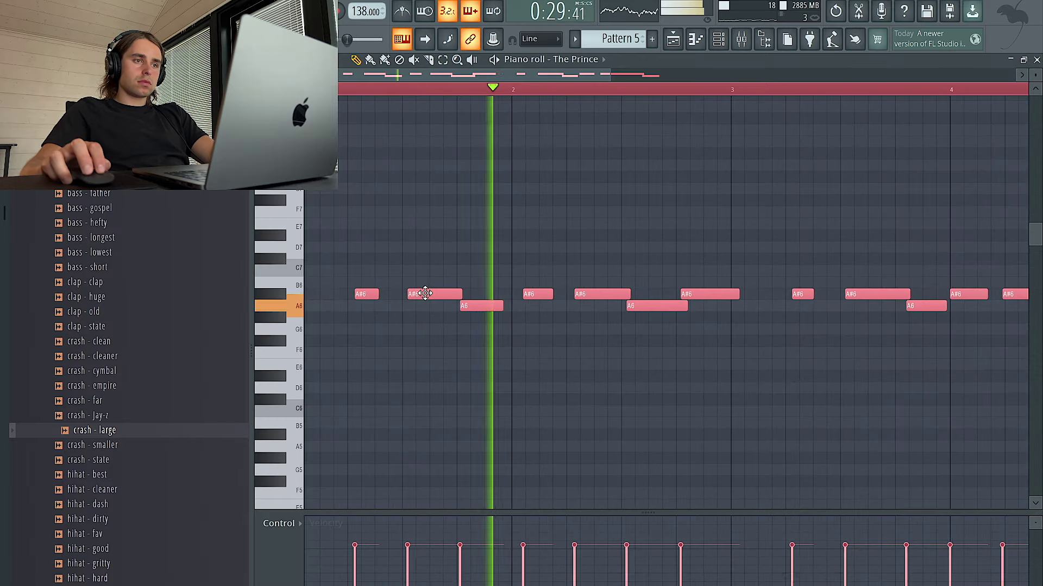
{"action": "scroll", "coordinate": [438, 266], "scroll_direction": "down", "scroll_amount": 3}
{"action": "left_click", "coordinate": [522, 215], "text": "ctrl"}
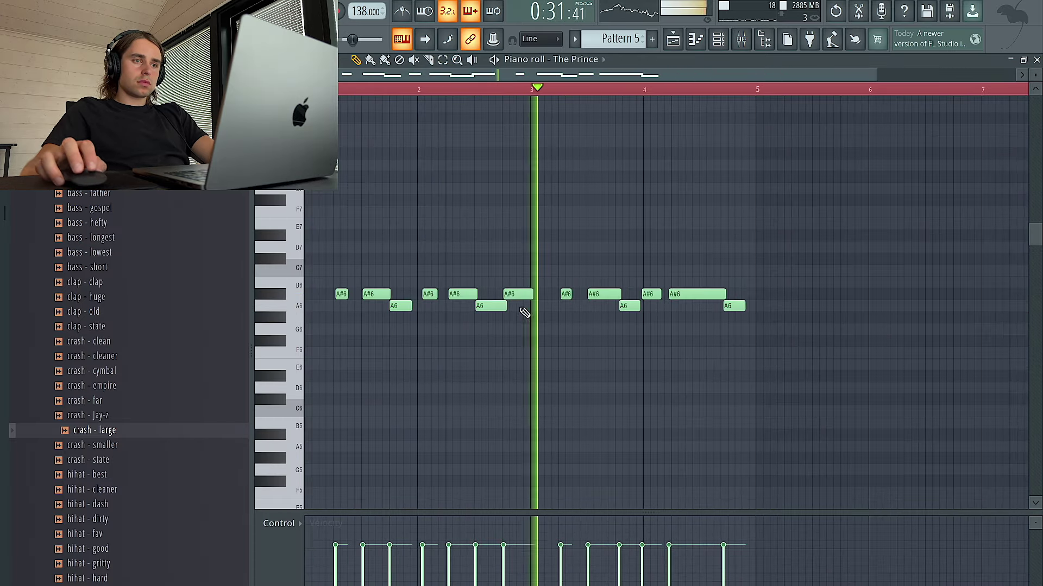
{"action": "scroll", "coordinate": [597, 204], "scroll_direction": "down", "scroll_amount": 2}
{"action": "key", "text": "ctrl+a"}
{"action": "key", "text": "ctrl+b"}
{"action": "left_click", "coordinate": [611, 294]}
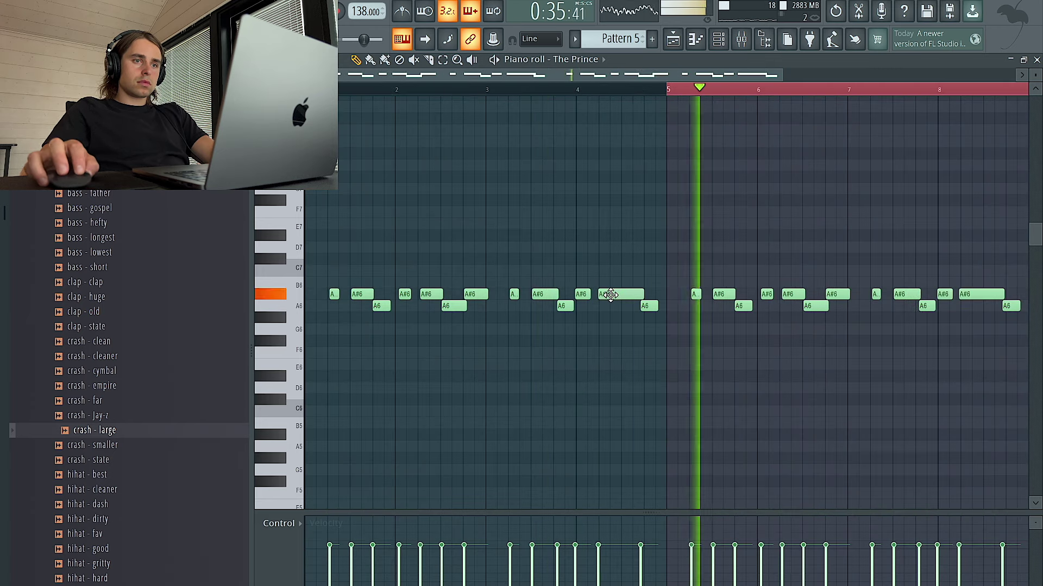
Lower the whole Pattern 5 melody one octave to A#5 and A5
{"action": "scroll", "coordinate": [792, 304], "scroll_direction": "up", "scroll_amount": 2}
{"action": "left_click_drag", "start_coordinate": [789, 295], "coordinate": [744, 296]}
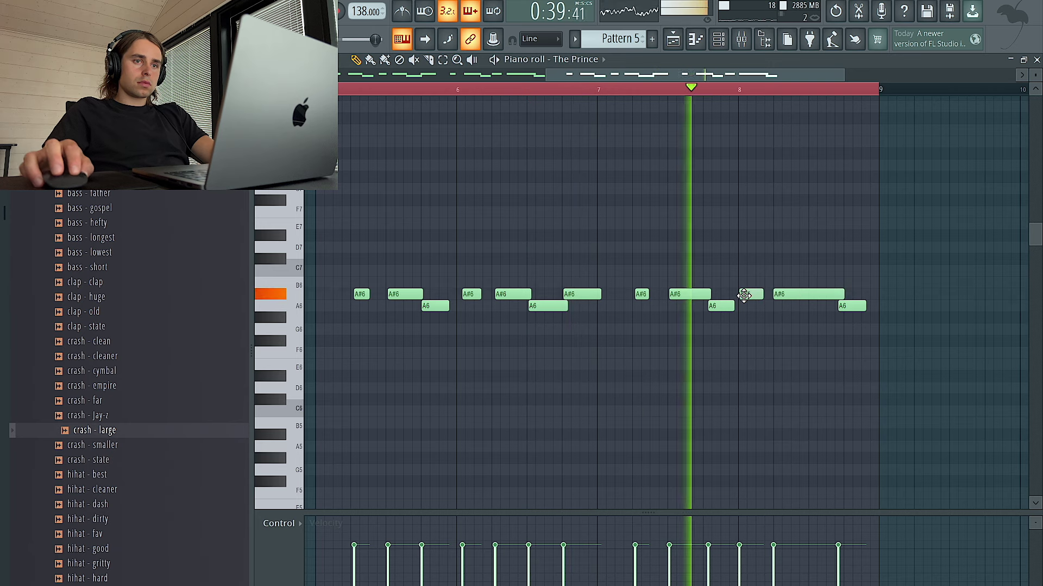
{"action": "key", "text": "ctrl+z"}
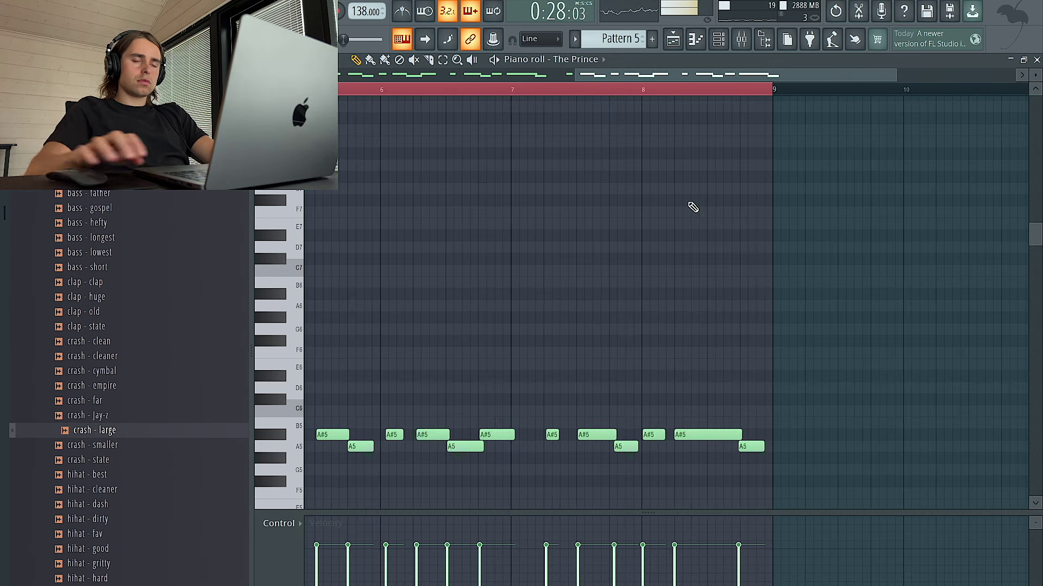
Duplicate the playlist section starting at bar 17 right after itself and make the copied Pattern 5 clip a unique pattern
{"action": "scroll", "coordinate": [695, 214], "scroll_direction": "down", "scroll_amount": 2}
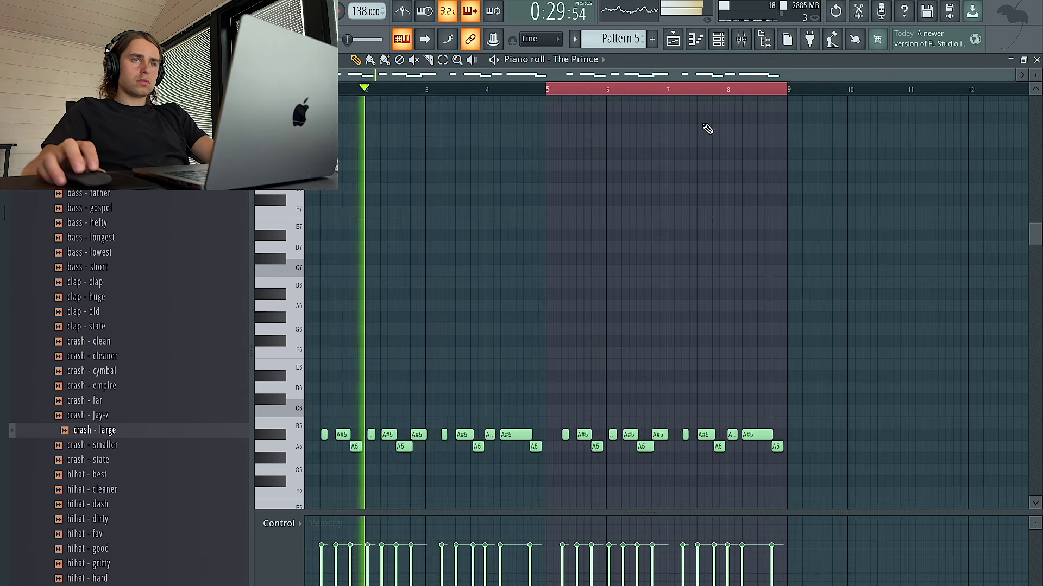
{"action": "left_click", "coordinate": [672, 38]}
{"action": "scroll", "coordinate": [782, 326], "scroll_direction": "right", "scroll_amount": 2}
{"action": "left_click_drag", "start_coordinate": [835, 443], "coordinate": [656, 191]}
{"action": "key", "text": "ctrl+b"}
{"action": "right_click", "coordinate": [786, 320]}
{"action": "left_click", "coordinate": [762, 335]}
{"action": "left_click", "coordinate": [817, 453]}
Raise the melody in the unique Pattern 5 copy one octave to A#6 and A6
{"action": "double_click", "coordinate": [807, 359]}
{"action": "key", "text": "ctrl+Up"}
{"action": "scroll", "coordinate": [788, 187], "scroll_direction": "left", "scroll_amount": 3}
Randomize the velocity and pan levels of the Pattern 6 melody notes with the bipolar option on
{"action": "key", "text": "alt+r"}
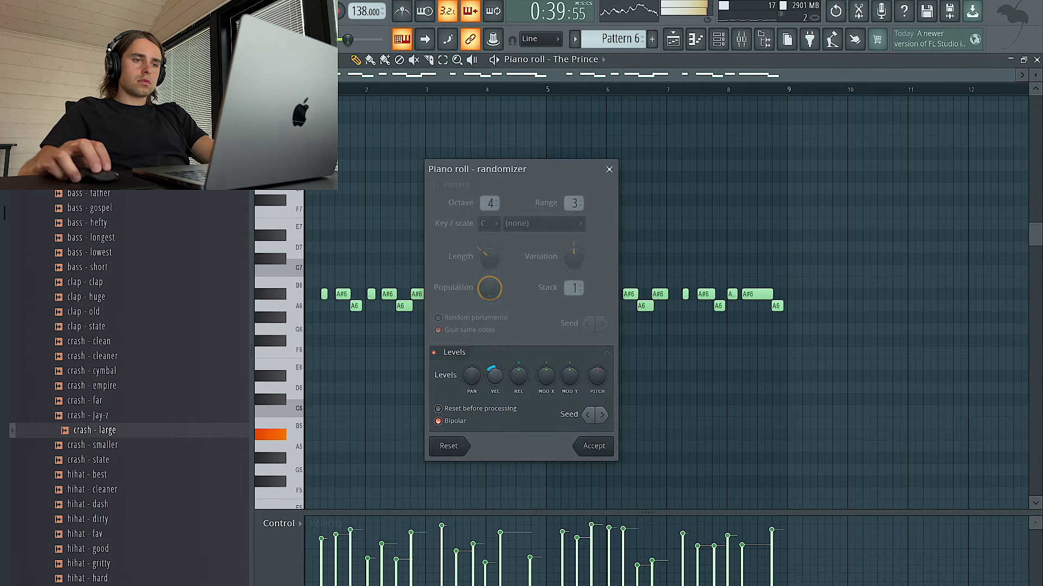
{"action": "left_click_drag", "start_coordinate": [495, 376], "coordinate": [494, 377]}
{"action": "left_click_drag", "start_coordinate": [471, 376], "coordinate": [471, 379]}
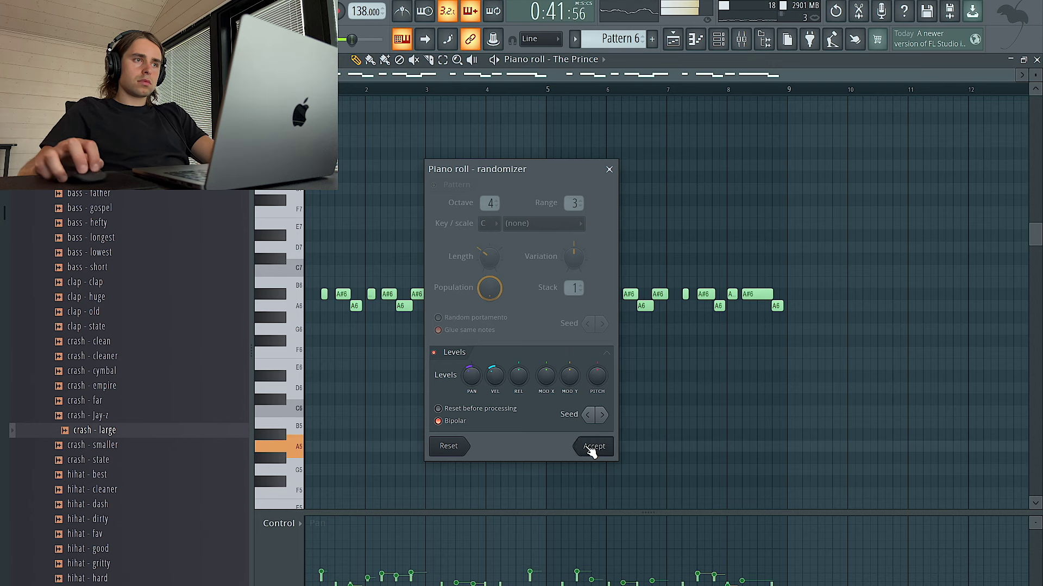
{"action": "left_click", "coordinate": [592, 447]}
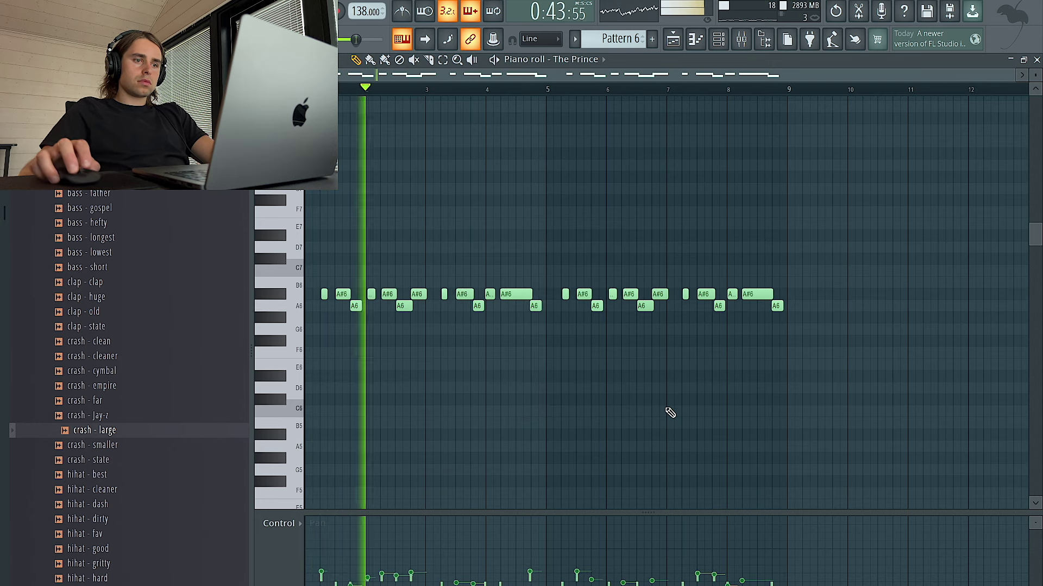
Randomize the velocity and pan levels of the Pattern 5 melody notes with the bipolar option on
{"action": "left_click", "coordinate": [676, 44]}
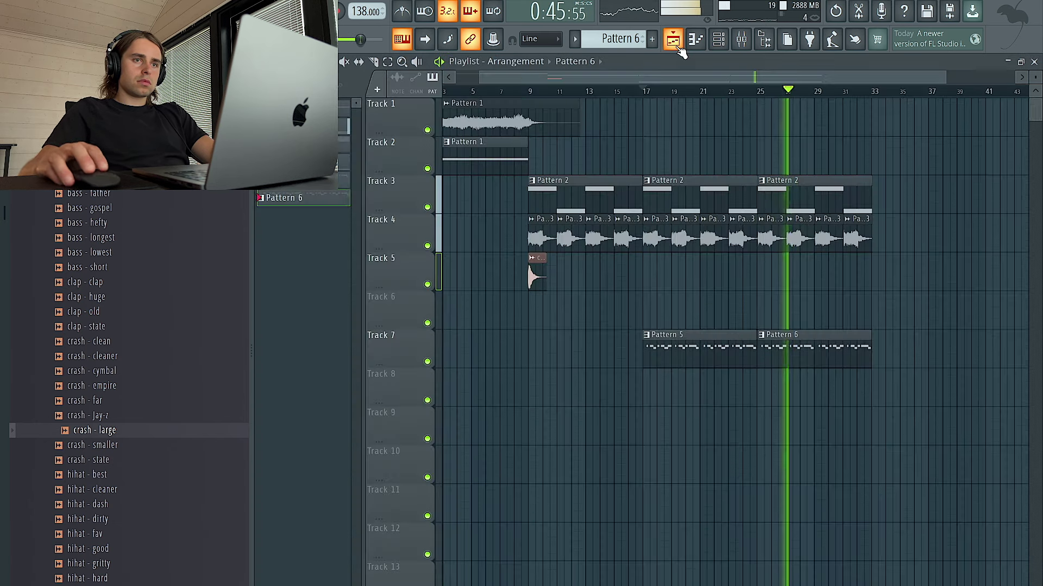
{"action": "double_click", "coordinate": [720, 349]}
{"action": "key", "text": "alt+r"}
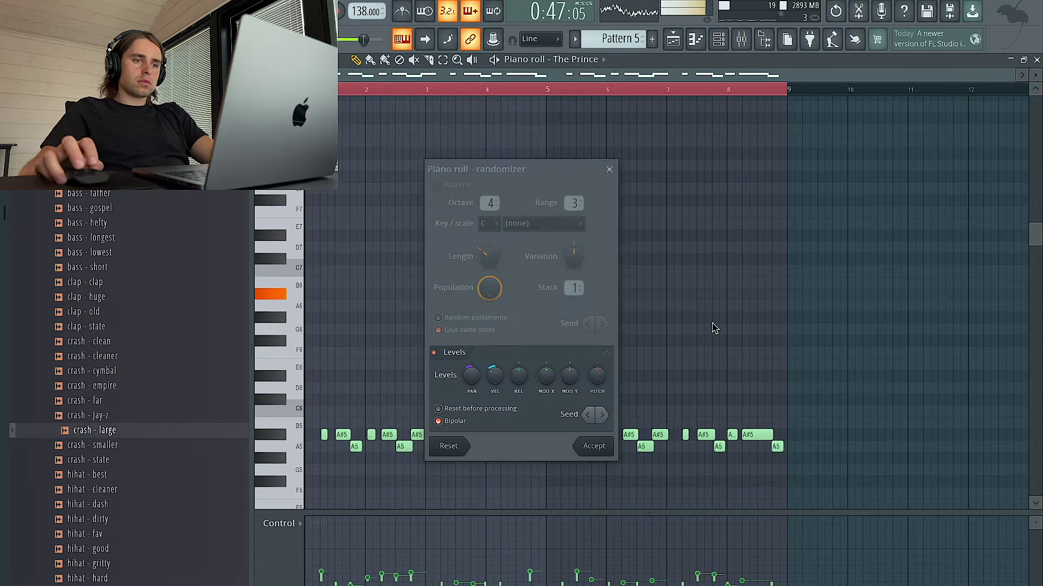
{"action": "left_click", "coordinate": [598, 444]}
{"action": "left_click", "coordinate": [676, 43]}
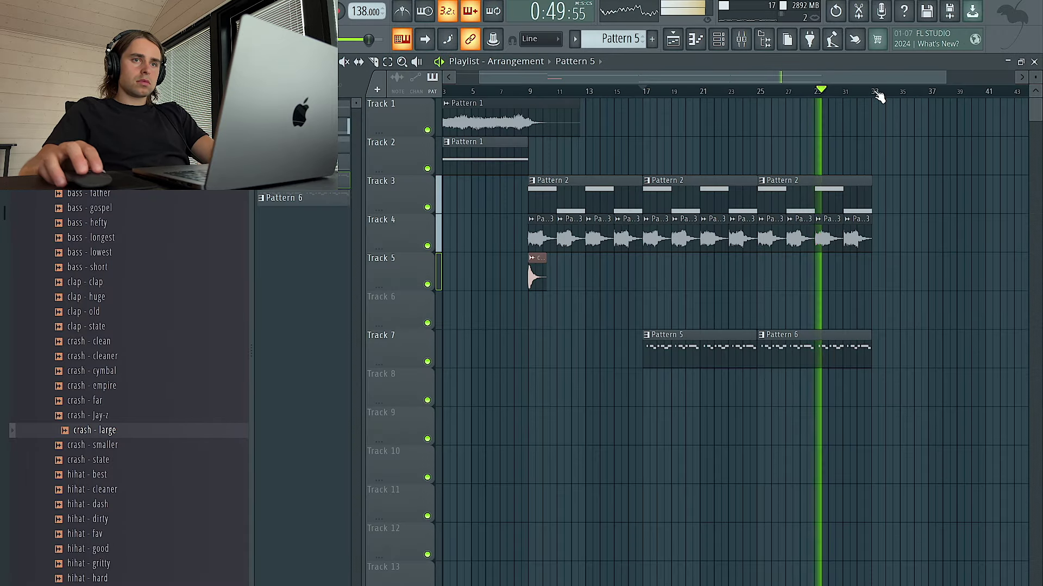
Select bars 17 to 33 in the playlist for looping and show the mixer and the channel rack
{"action": "left_click_drag", "start_coordinate": [876, 93], "coordinate": [663, 96]}
{"action": "left_click", "coordinate": [644, 93], "text": "ctrl"}
{"action": "left_click_drag", "start_coordinate": [870, 90], "coordinate": [645, 92]}
{"action": "key", "text": "F9"}
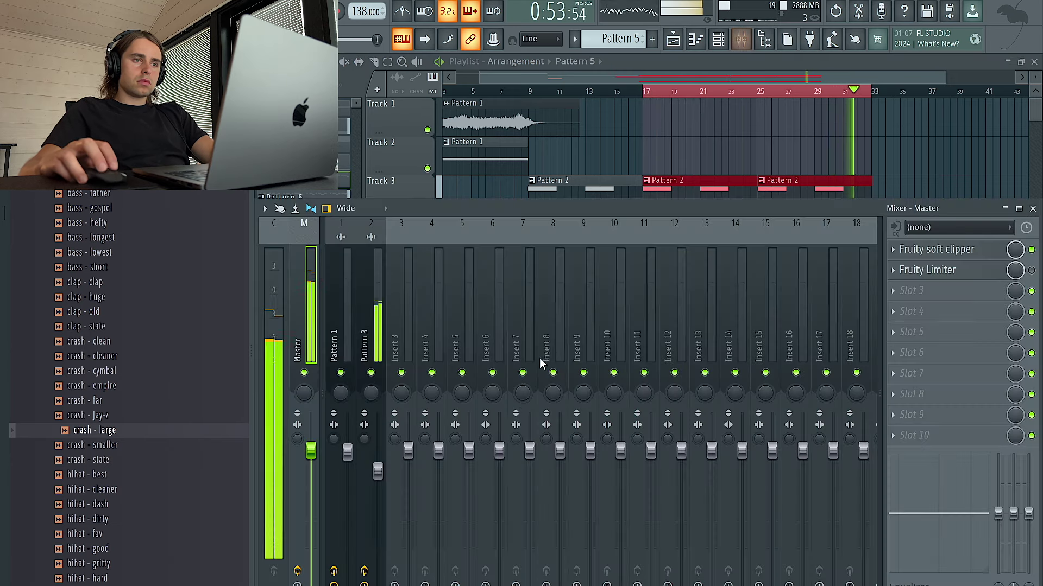
{"action": "key", "text": "F6"}
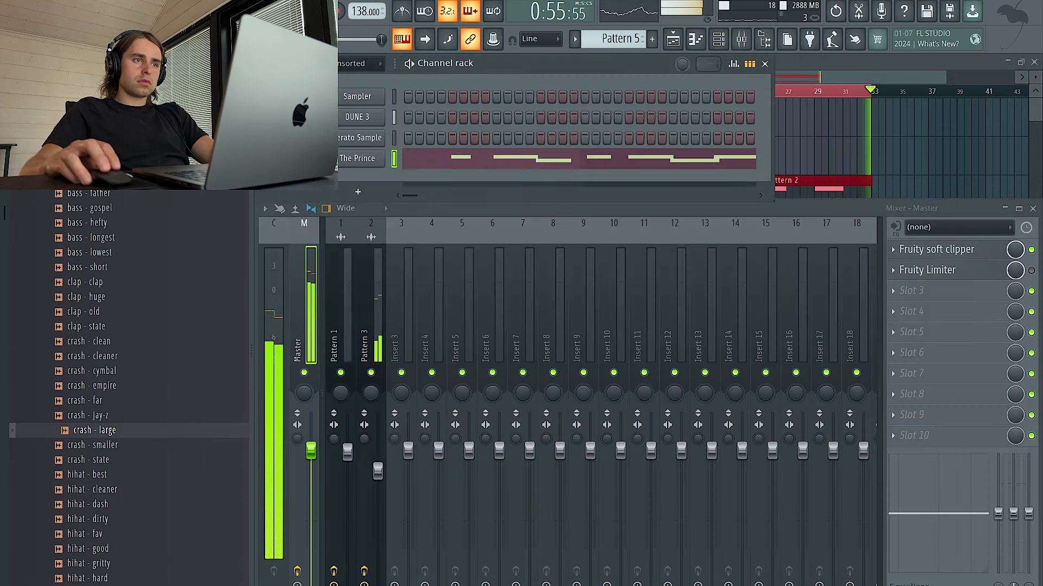
Import the browser-downloaded aproach-3 loop onto Track 6 at bar 33, using Stretch mode and a slightly lowered pitch
{"action": "left_click", "coordinate": [978, 42]}
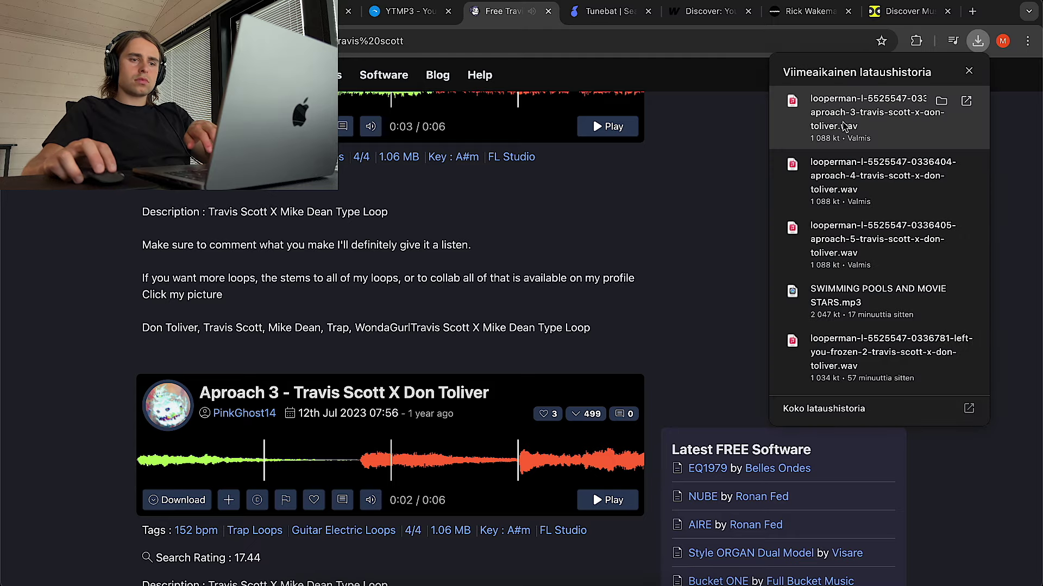
{"action": "key", "text": "ctrl+Right"}
{"action": "left_click_drag", "start_coordinate": [842, 126], "coordinate": [727, 314]}
{"action": "double_click", "coordinate": [726, 312]}
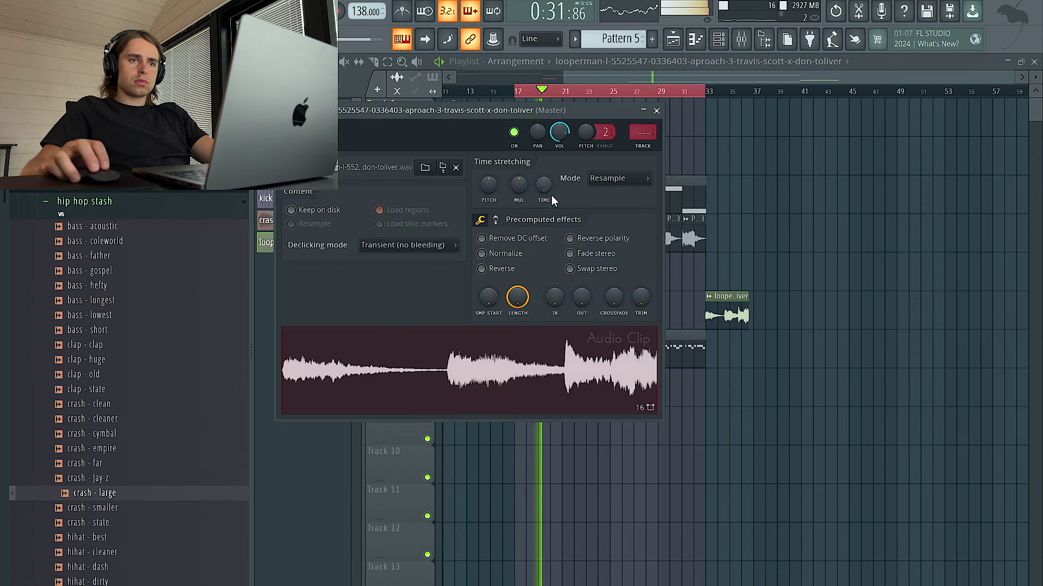
{"action": "left_click", "coordinate": [619, 178]}
{"action": "left_click", "coordinate": [605, 215]}
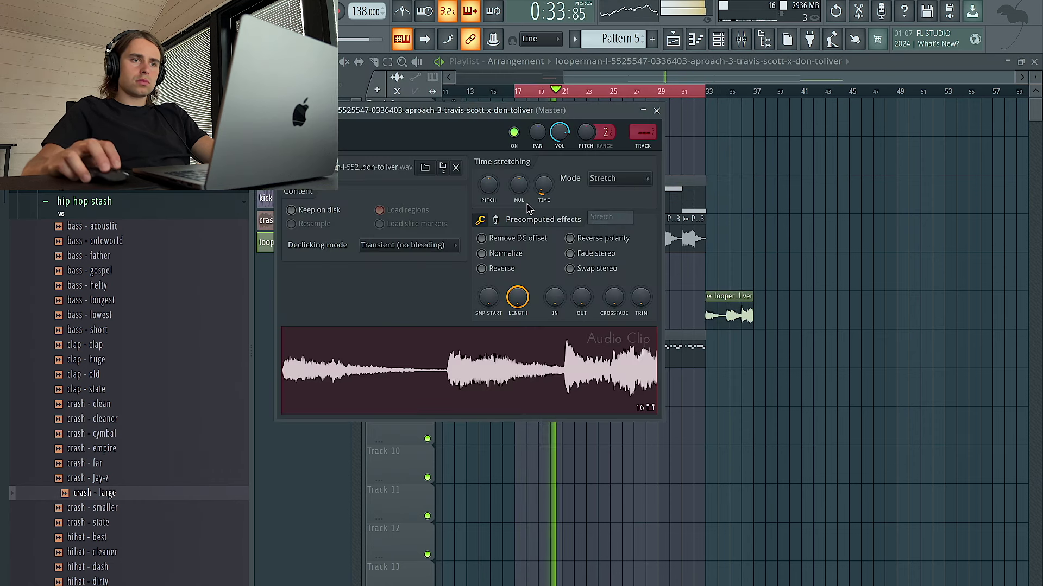
{"action": "key", "text": "Escape"}
Extend the Pattern 3 clips on Track 4 to bar 41 and duplicate the aproach-3 clip on Track 6 right after itself
{"action": "mouse_move", "coordinate": [724, 305]}
{"action": "left_mouse_down"}
{"action": "mouse_move", "coordinate": [641, 305]}
{"action": "mouse_move", "coordinate": [710, 305]}
{"action": "left_mouse_up"}
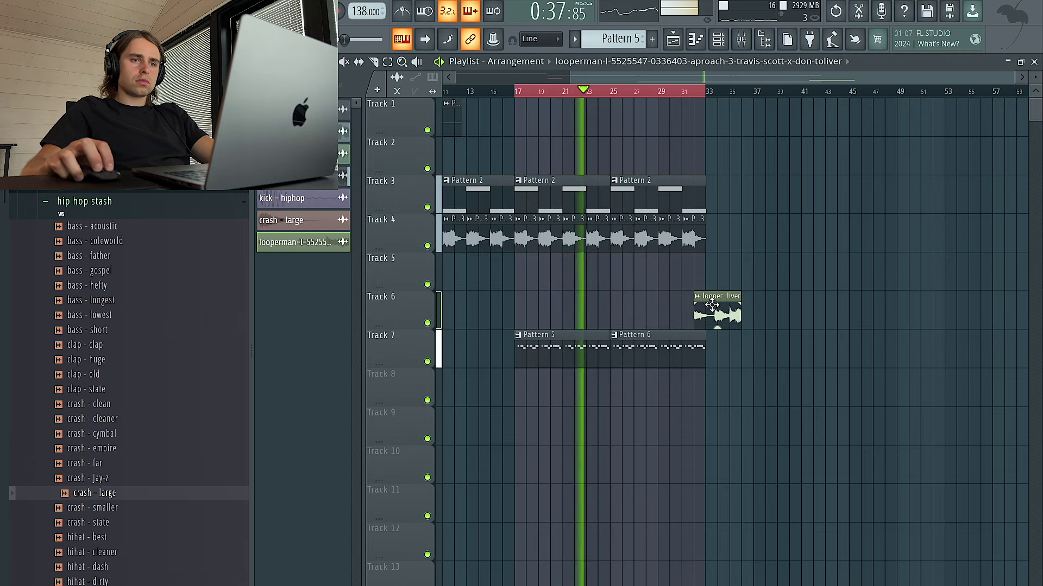
{"action": "scroll", "coordinate": [733, 264], "scroll_direction": "right", "scroll_amount": 3}
{"action": "left_click_drag", "start_coordinate": [704, 251], "coordinate": [653, 243]}
{"action": "left_click", "coordinate": [703, 324]}
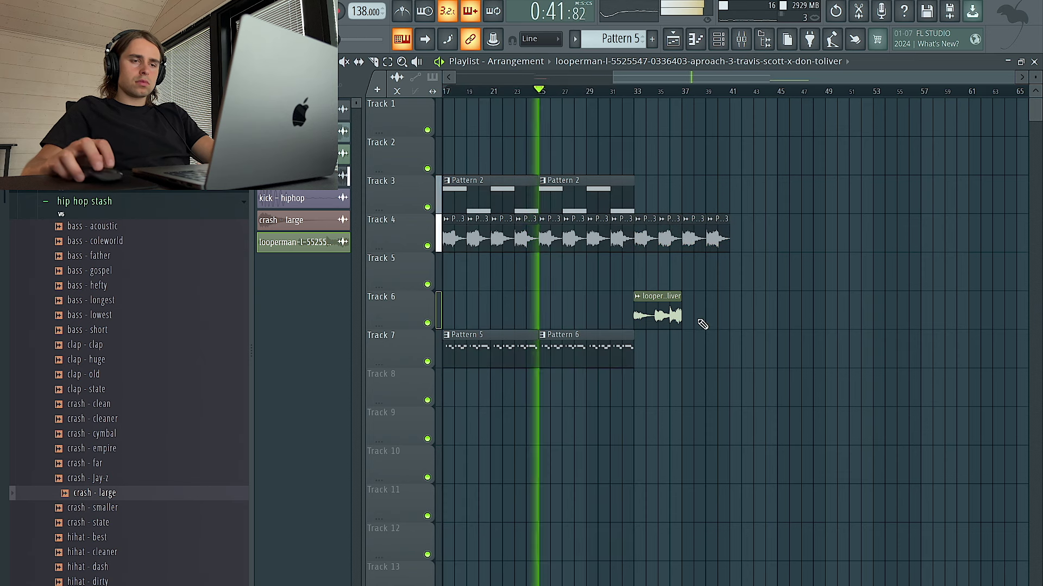
{"action": "double_click", "coordinate": [704, 314]}
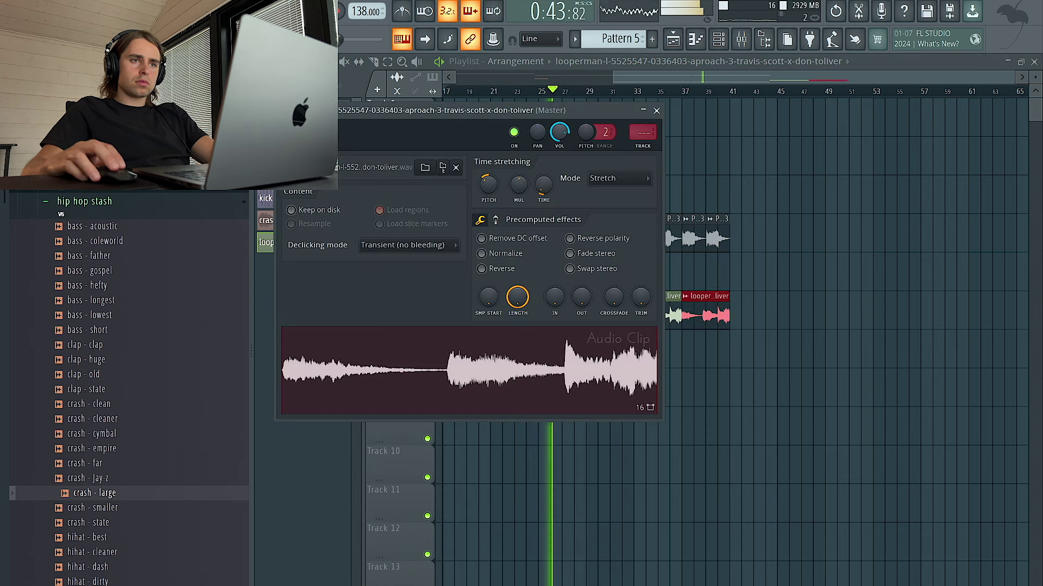
{"action": "left_click", "coordinate": [792, 166]}
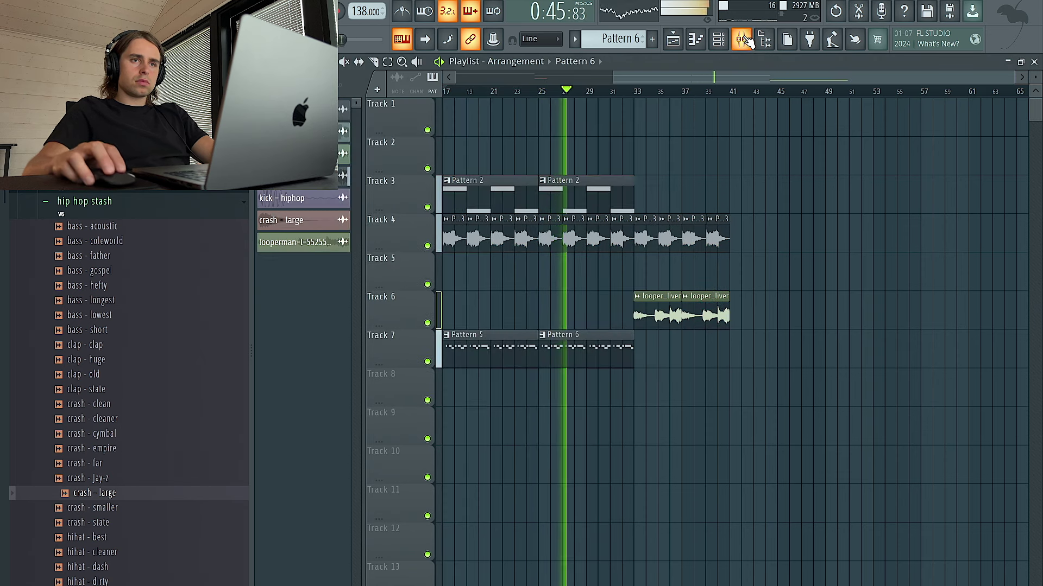
Review the Fruity Reeverb 2 and Fruity parametric EQ 2 effects on mixer Insert 4
{"action": "left_click", "coordinate": [743, 40]}
{"action": "left_click", "coordinate": [432, 304]}
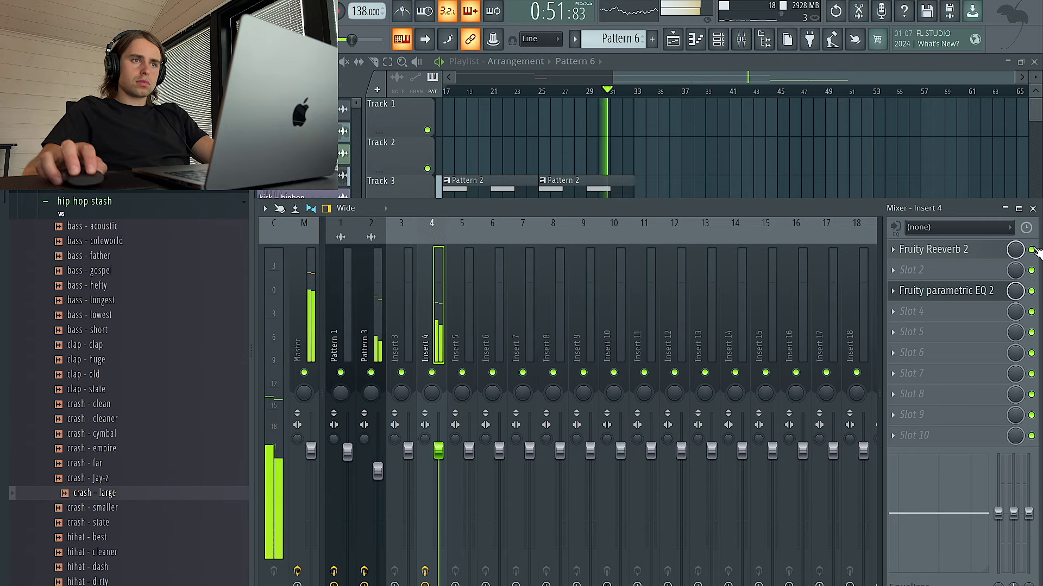
{"action": "key", "text": "F9"}
Inspect the clips around bar 33 and extend the Pattern 3 and aproach-3 clips on Tracks 4 and 6 to bar 49
{"action": "scroll", "coordinate": [779, 170], "scroll_direction": "up", "scroll_amount": 10}
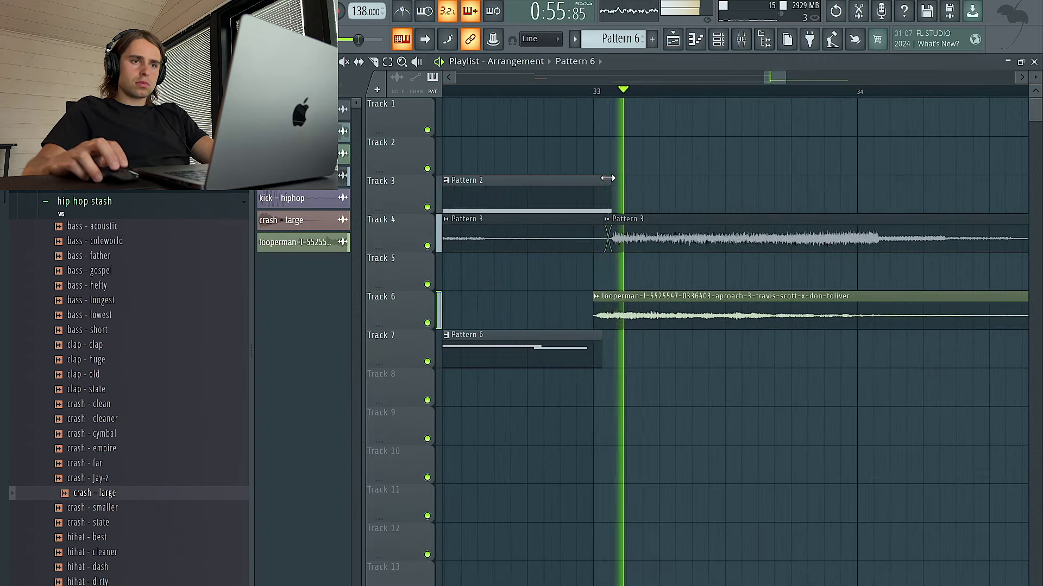
{"action": "scroll", "coordinate": [625, 98], "scroll_direction": "down", "scroll_amount": 6}
{"action": "scroll", "coordinate": [624, 97], "scroll_direction": "down", "scroll_amount": 2}
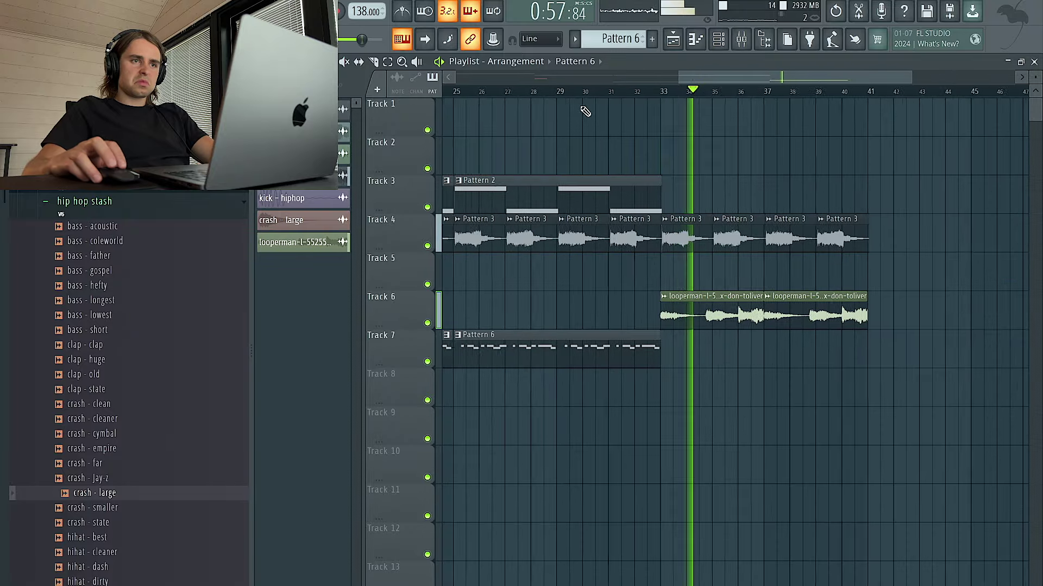
{"action": "scroll", "coordinate": [496, 305], "scroll_direction": "up", "scroll_amount": 8}
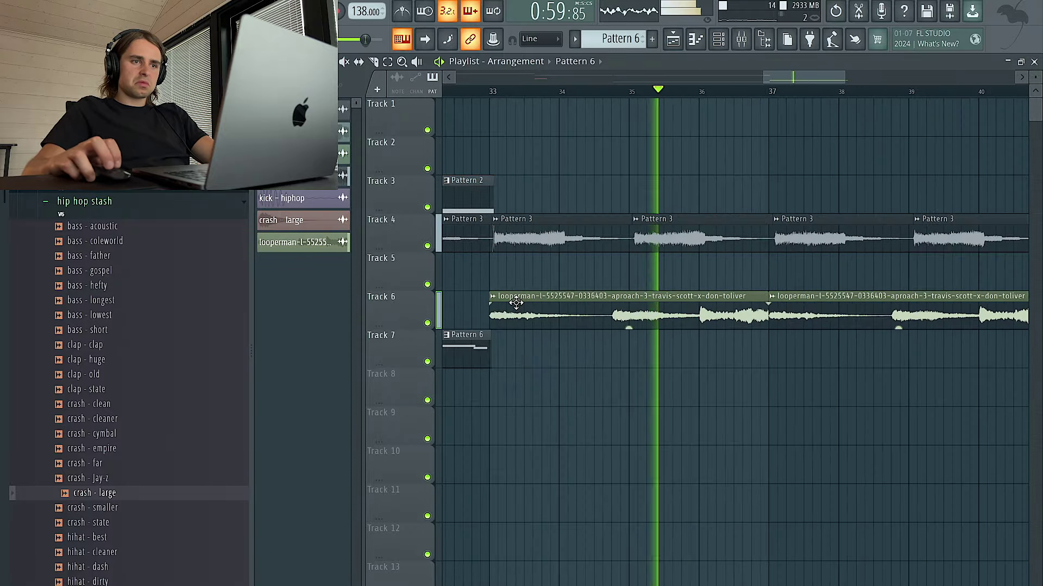
{"action": "scroll", "coordinate": [540, 282], "scroll_direction": "down", "scroll_amount": 10}
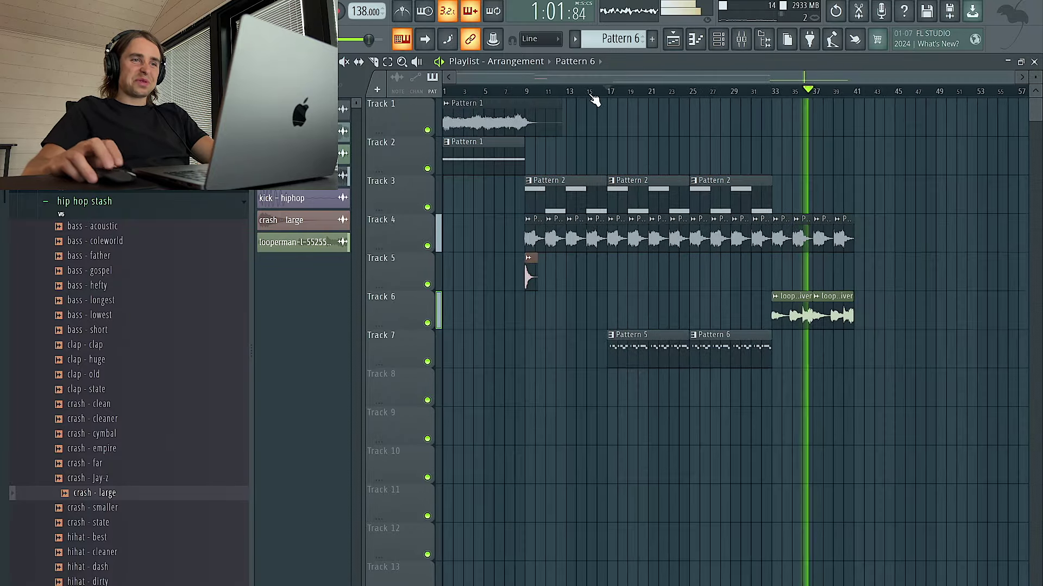
{"action": "left_click", "coordinate": [585, 91]}
{"action": "scroll", "coordinate": [611, 217], "scroll_direction": "up", "scroll_amount": 5}
{"action": "scroll", "coordinate": [611, 225], "scroll_direction": "up", "scroll_amount": 4}
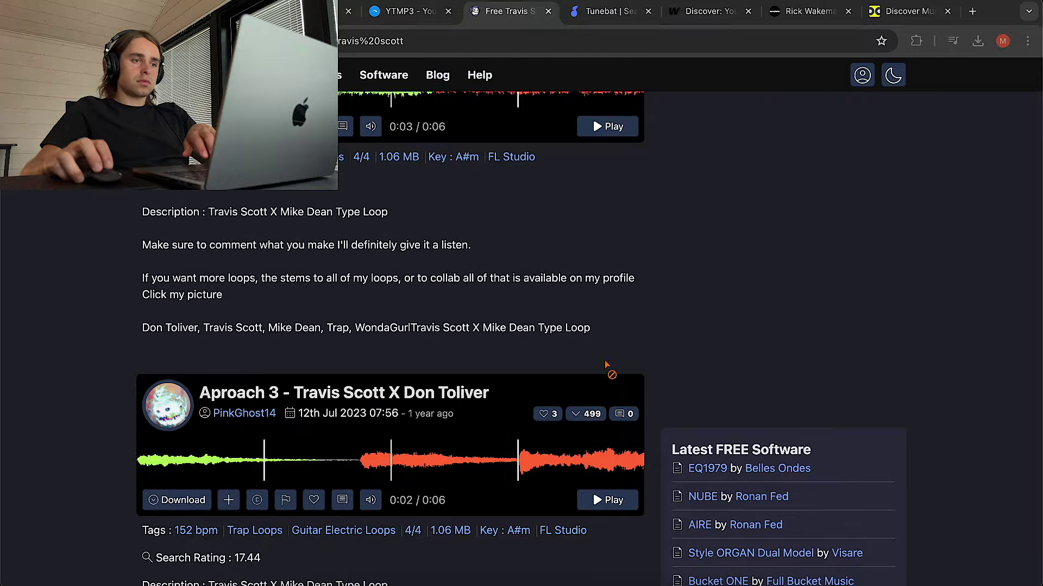
Try the downloaded aproach-4 loop on Track 5 at bar 41, using Stretch mode and a slightly lowered pitch
{"action": "left_click", "coordinate": [977, 42]}
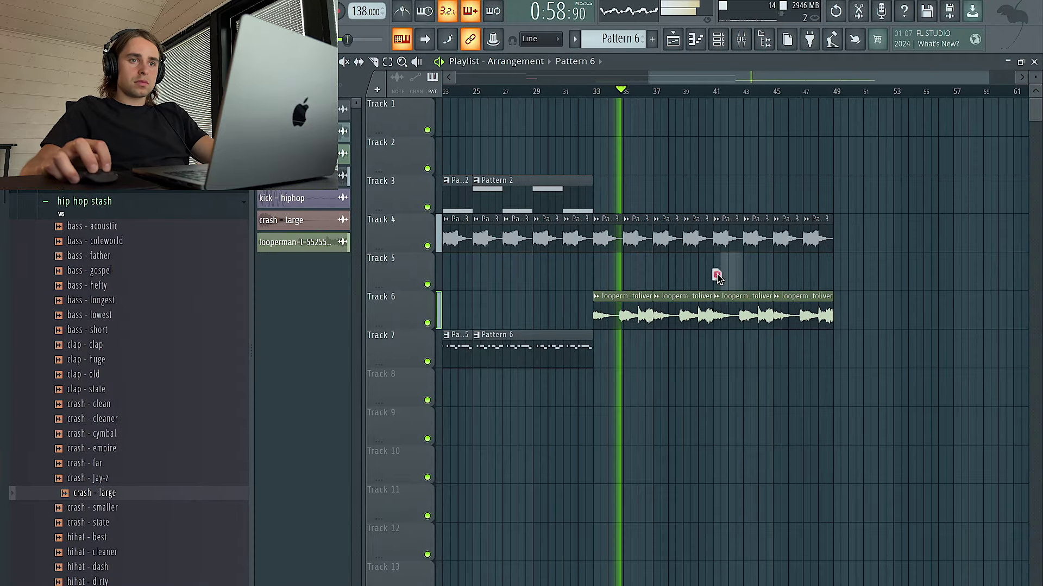
{"action": "left_click", "coordinate": [717, 276]}
{"action": "double_click", "coordinate": [734, 275]}
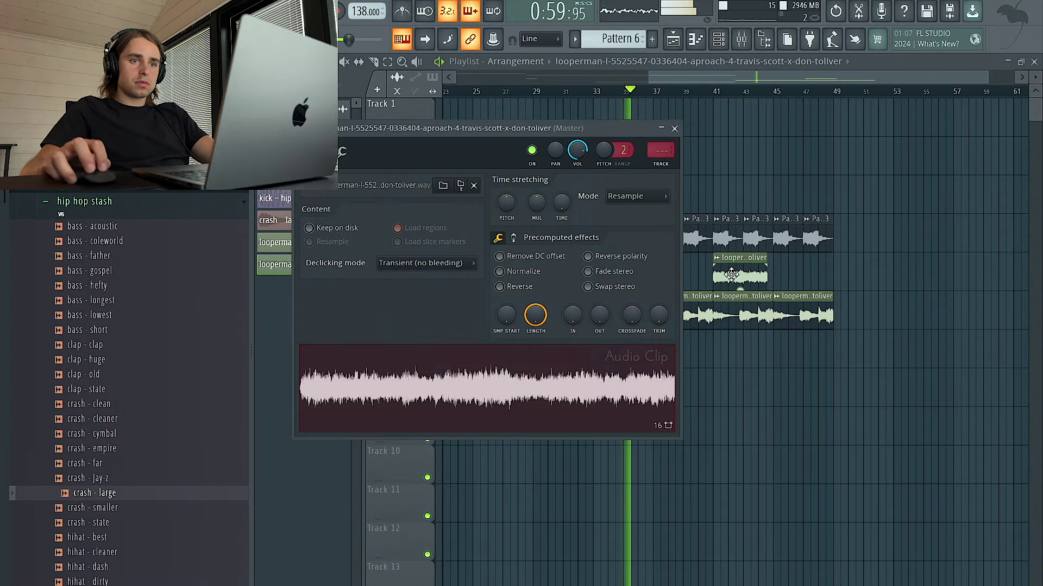
{"action": "left_click", "coordinate": [631, 198]}
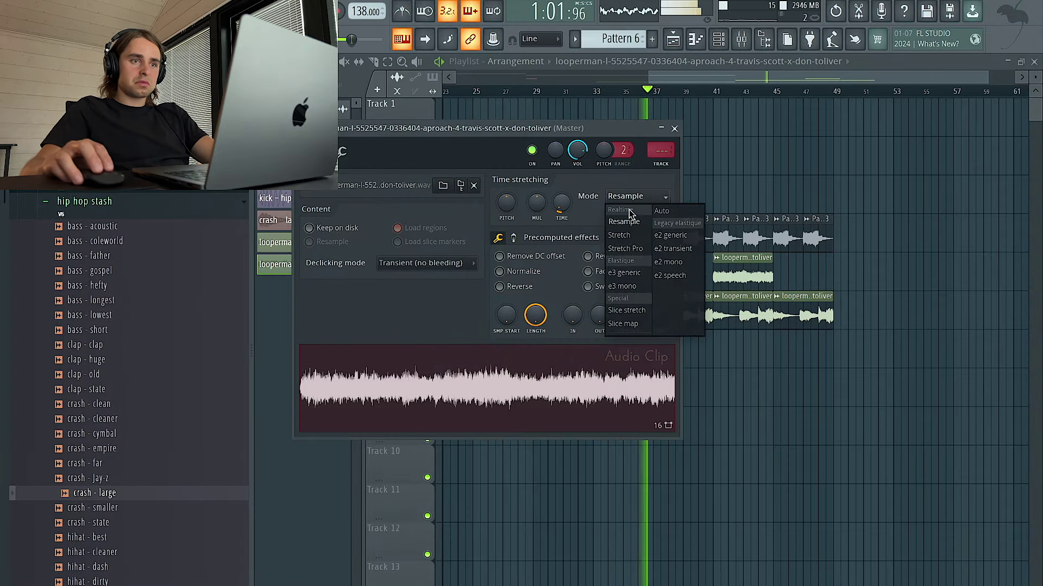
{"action": "left_click", "coordinate": [622, 237]}
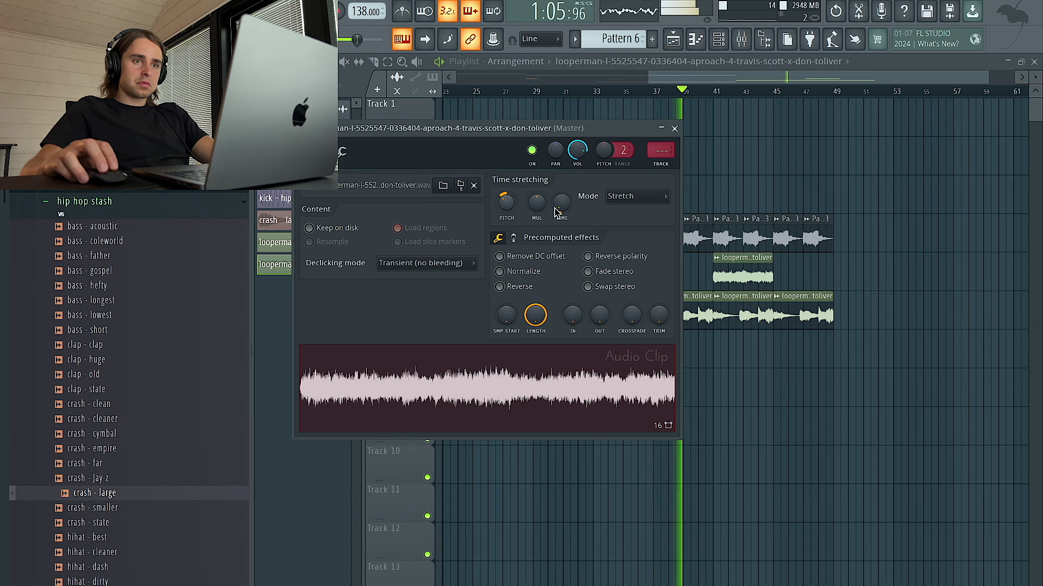
{"action": "left_click", "coordinate": [675, 128]}
Remove the Pattern 3 clips after bar 41 and duplicate the aproach-4 clip on Track 5 at bar 45
{"action": "scroll", "coordinate": [841, 226], "scroll_direction": "up", "scroll_amount": 3}
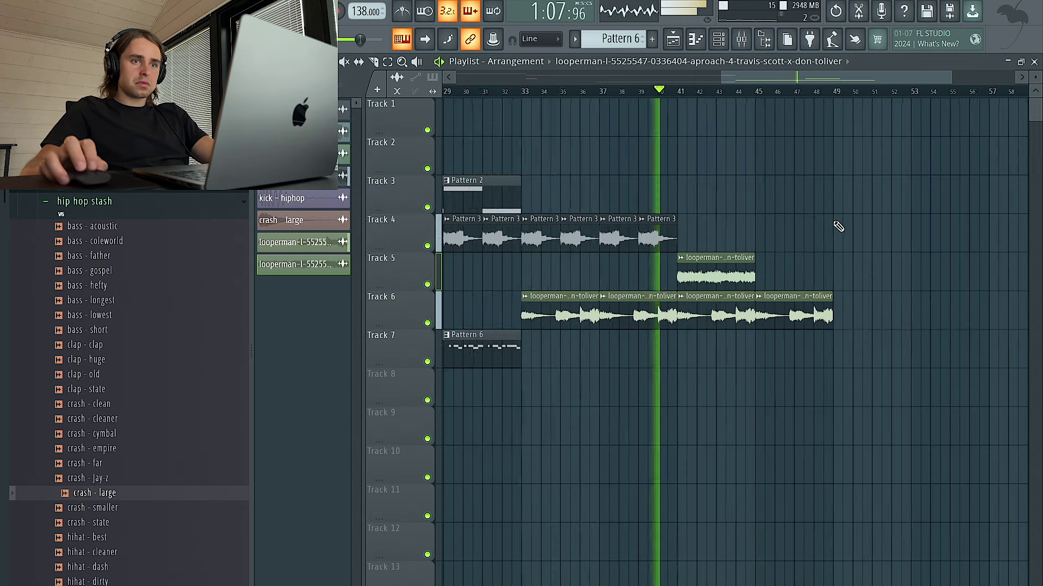
{"action": "left_click_drag", "start_coordinate": [793, 277], "coordinate": [740, 231]}
{"action": "key", "text": "ctrl+b"}
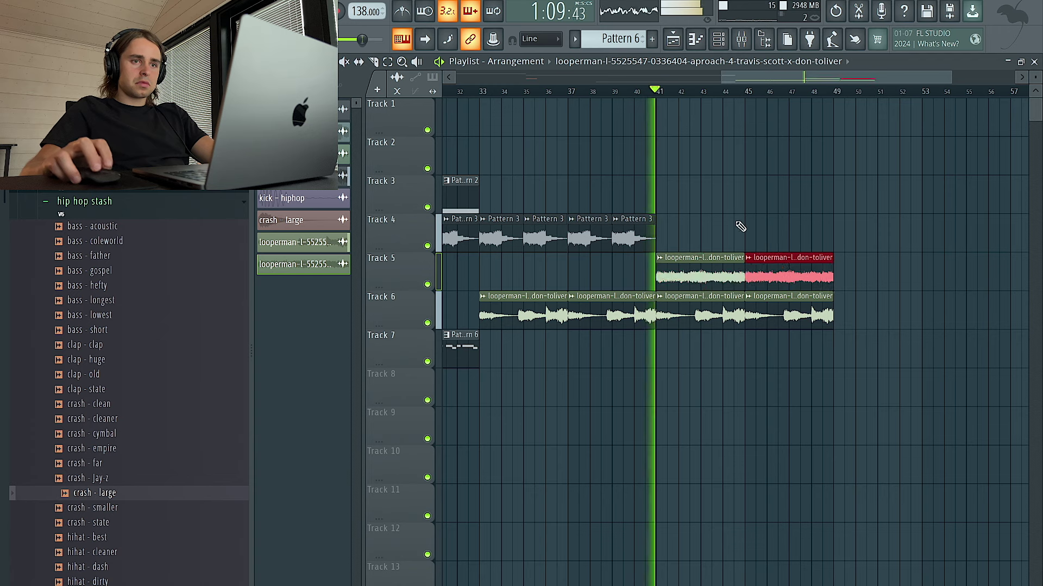
{"action": "double_click", "coordinate": [708, 267]}
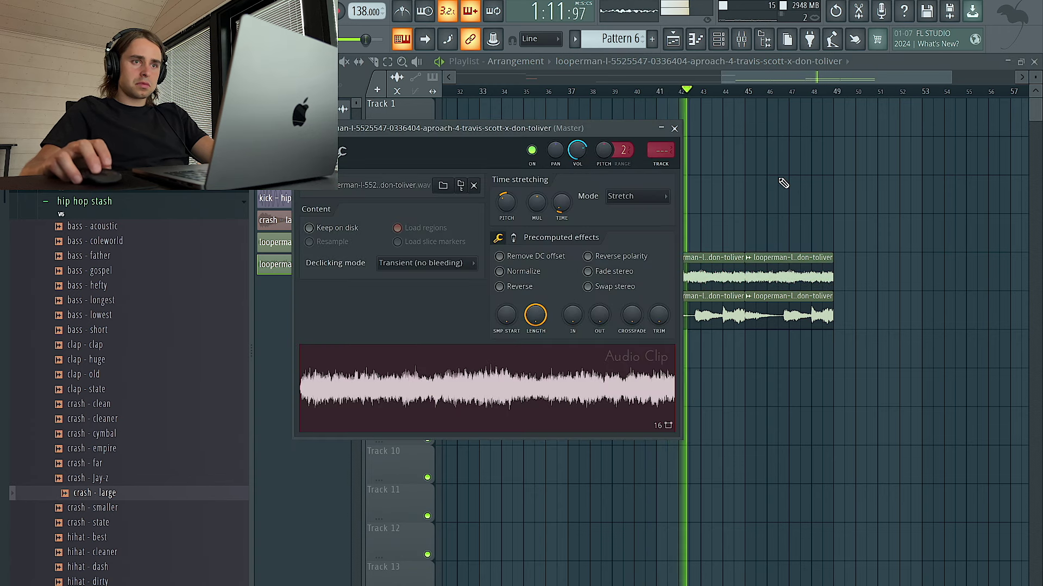
{"action": "key", "text": "Escape"}
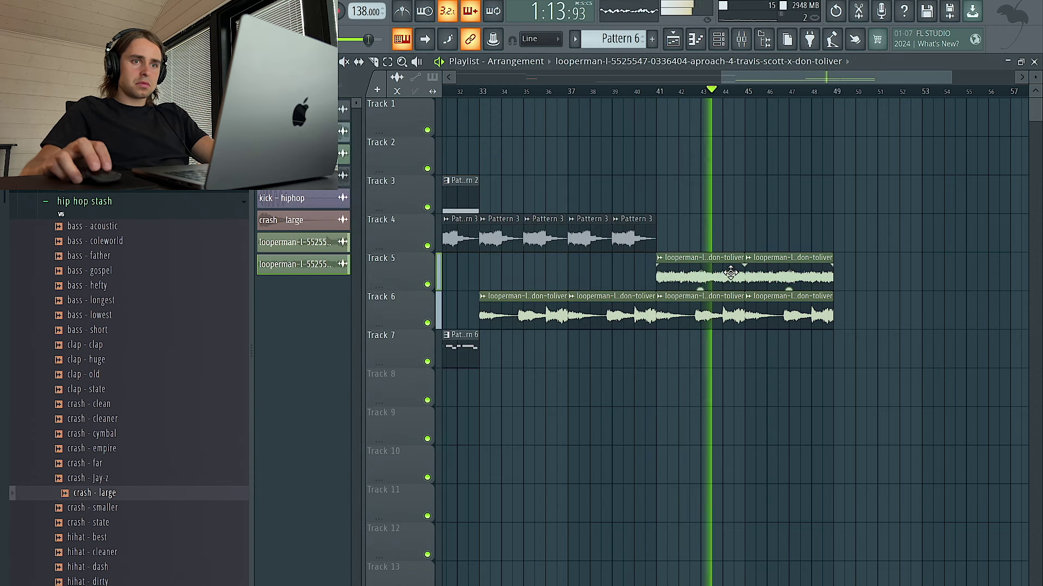
Try replacing the aproach-4 clips with two aproach-5 clips on Track 3 from bar 41, with Stretch mode and pitch range 12
{"action": "left_click_drag", "start_coordinate": [833, 97], "coordinate": [520, 106]}
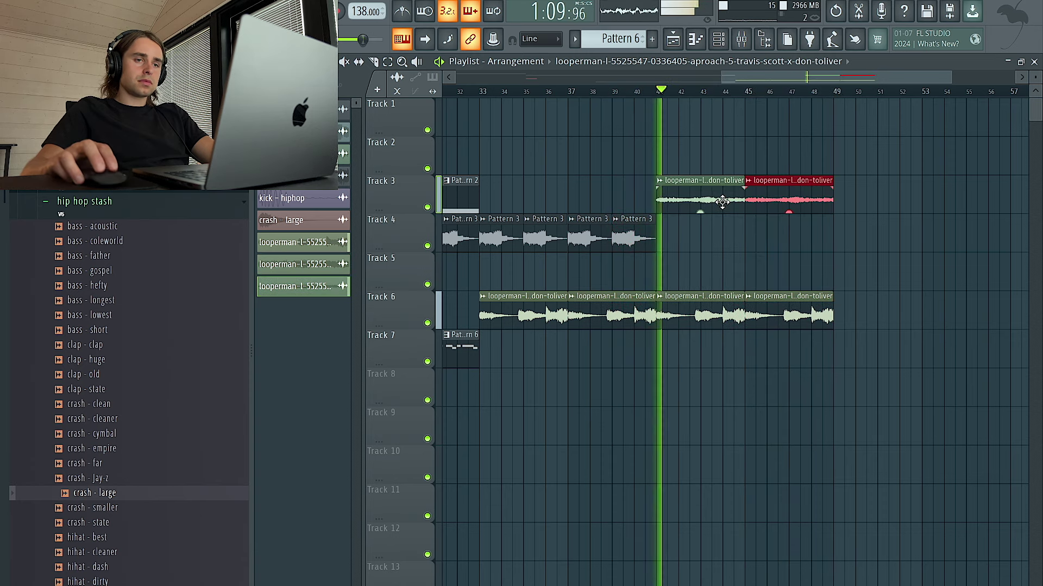
{"action": "double_click", "coordinate": [718, 202]}
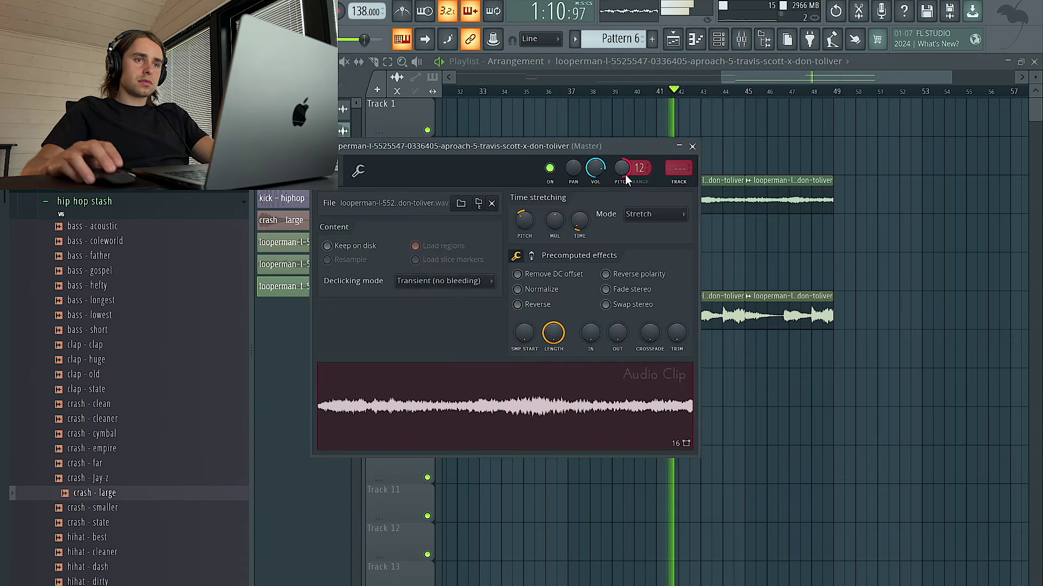
{"action": "key", "text": "Escape"}
Delete both aproach-5 clips from Track 3
{"action": "scroll", "coordinate": [803, 252], "scroll_direction": "down", "scroll_amount": 4}
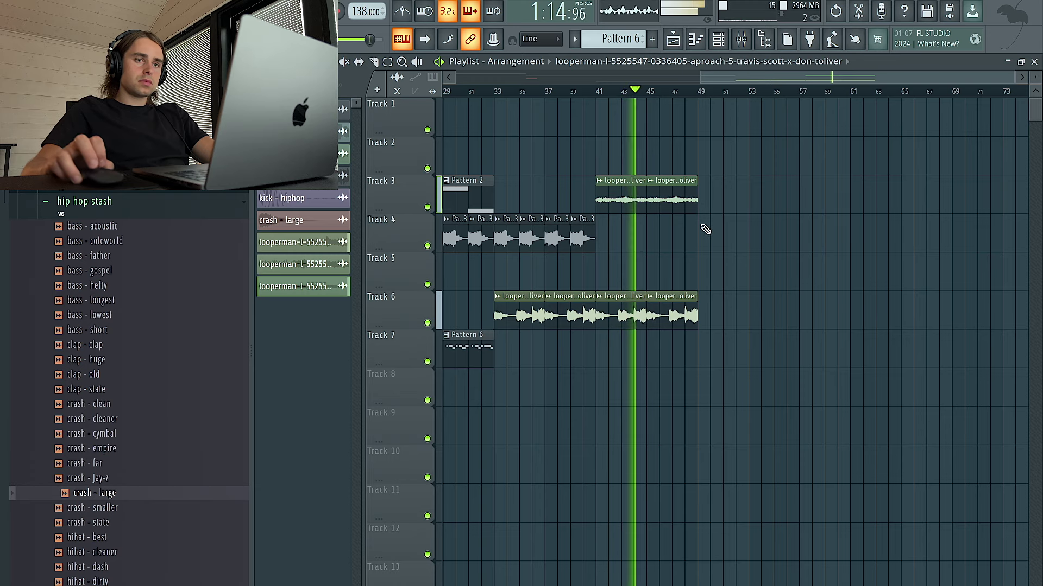
{"action": "scroll", "coordinate": [672, 221], "scroll_direction": "up", "scroll_amount": 3}
{"action": "right_click", "coordinate": [743, 199]}
{"action": "scroll", "coordinate": [733, 201], "scroll_direction": "right", "scroll_amount": 4}
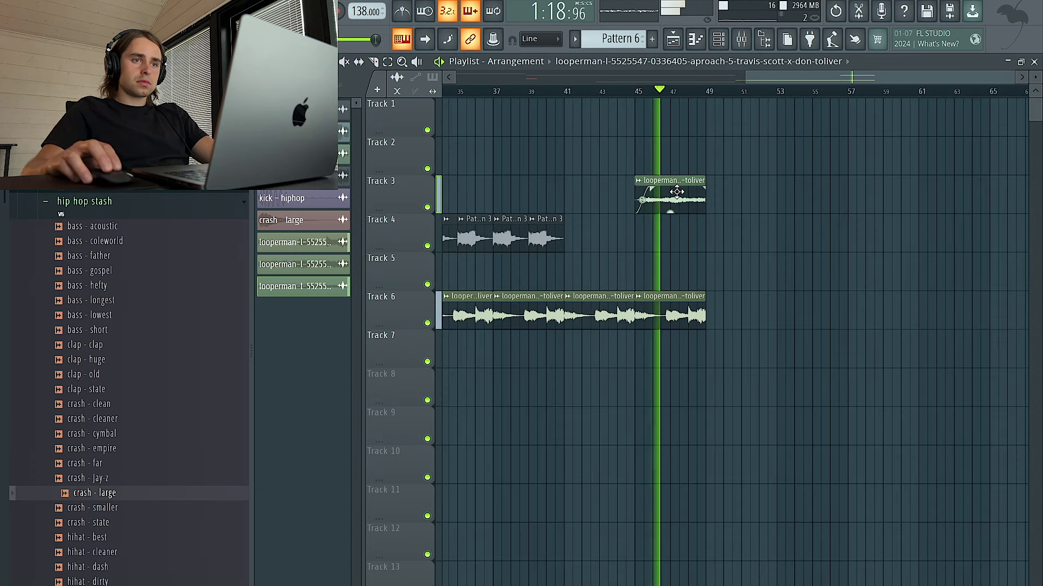
{"action": "scroll", "coordinate": [686, 199], "scroll_direction": "down", "scroll_amount": 5}
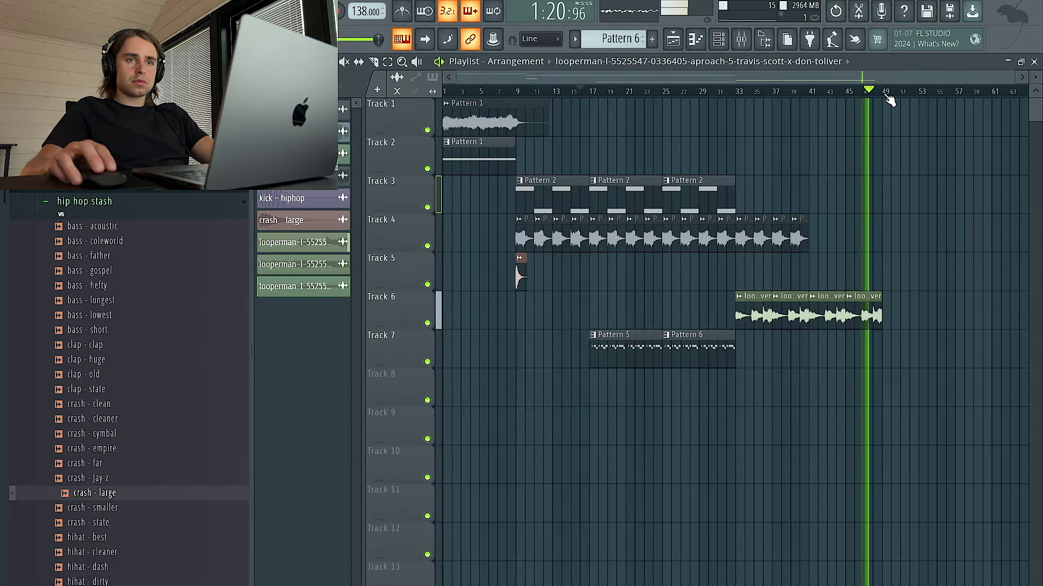
Select bars 33 to 49 and place a new empty pattern clip on Track 5 at bar 33
{"action": "left_click_drag", "start_coordinate": [868, 93], "coordinate": [784, 93]}
{"action": "scroll", "coordinate": [776, 157], "scroll_direction": "up", "scroll_amount": 3}
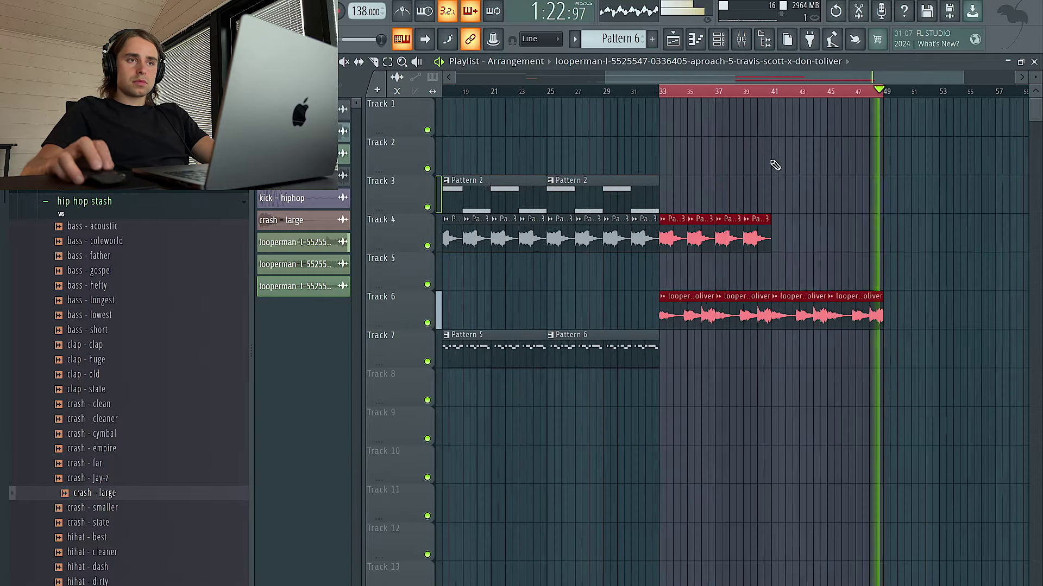
{"action": "scroll", "coordinate": [603, 46], "scroll_direction": "down", "scroll_amount": 2}
{"action": "left_click", "coordinate": [659, 276]}
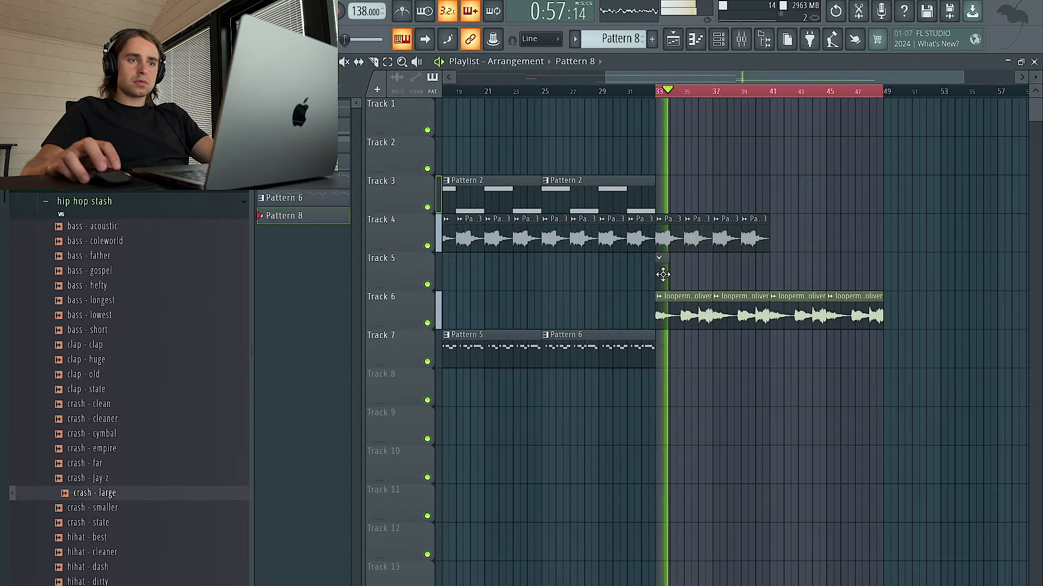
Select bars 33 to 41 as the loop and route the aproach-3 guitar clip to mixer track 3
{"action": "right_click", "coordinate": [763, 94]}
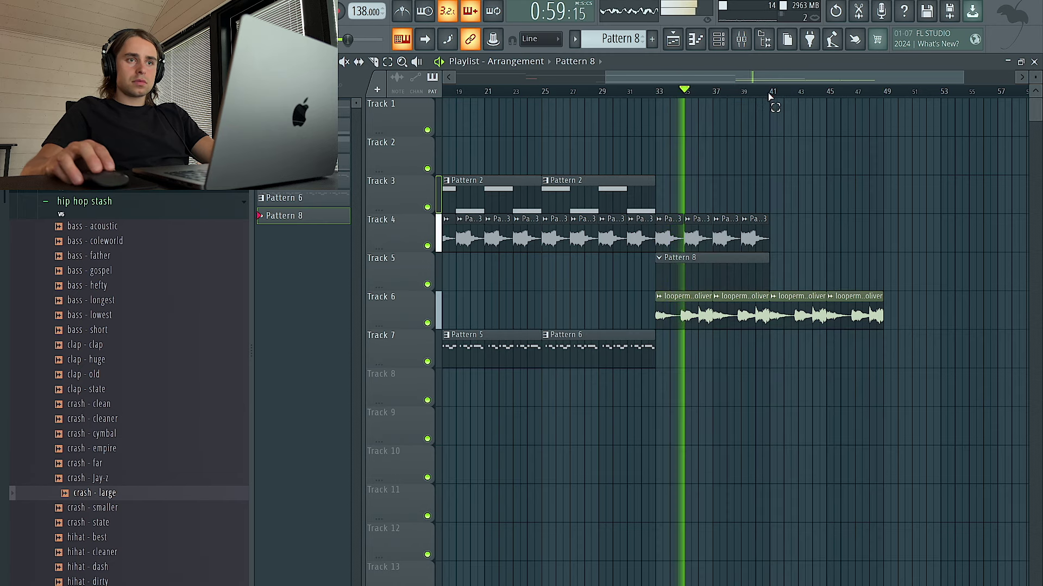
{"action": "left_click_drag", "start_coordinate": [769, 96], "coordinate": [654, 99]}
{"action": "double_click", "coordinate": [697, 304]}
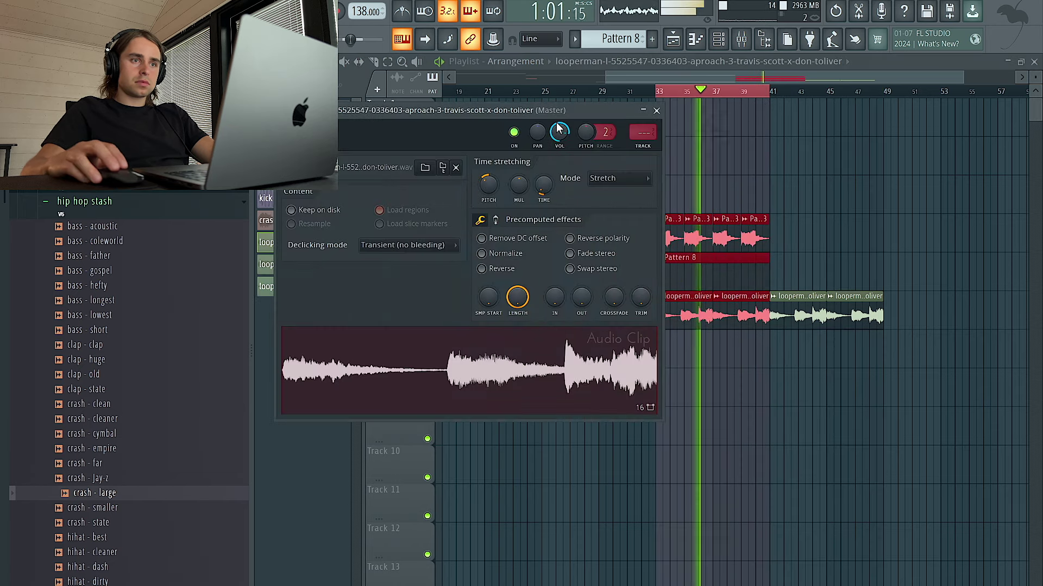
{"action": "left_click", "coordinate": [645, 148]}
{"action": "right_click", "coordinate": [783, 153]}
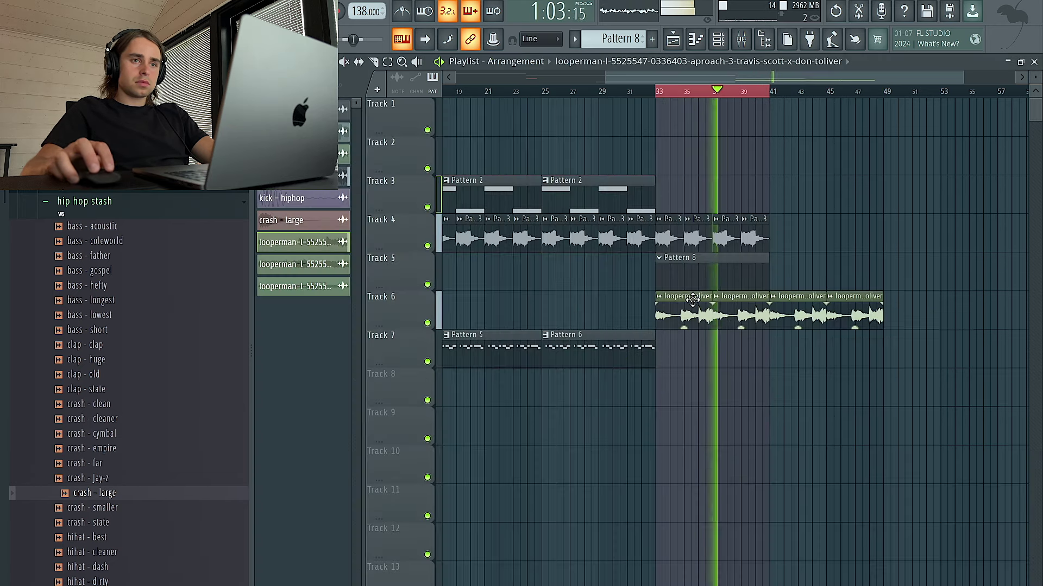
Show the Unsorted channels and add the hip hop stash hihat as a new channel, trying hihat - cleaner before using hihat - best
{"action": "left_click", "coordinate": [718, 41]}
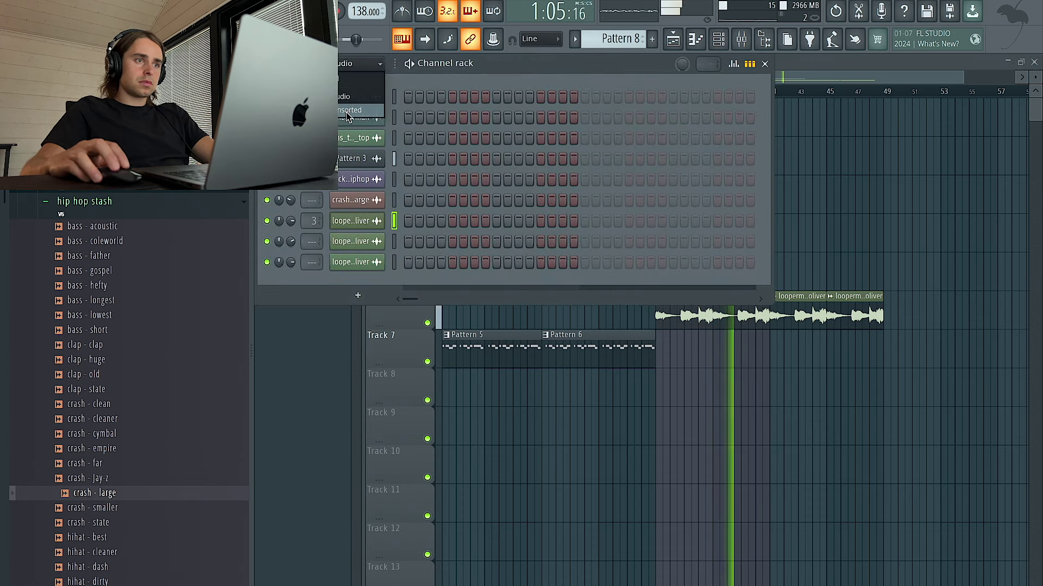
{"action": "left_click", "coordinate": [346, 111]}
{"action": "scroll", "coordinate": [123, 365], "scroll_direction": "down", "scroll_amount": 5}
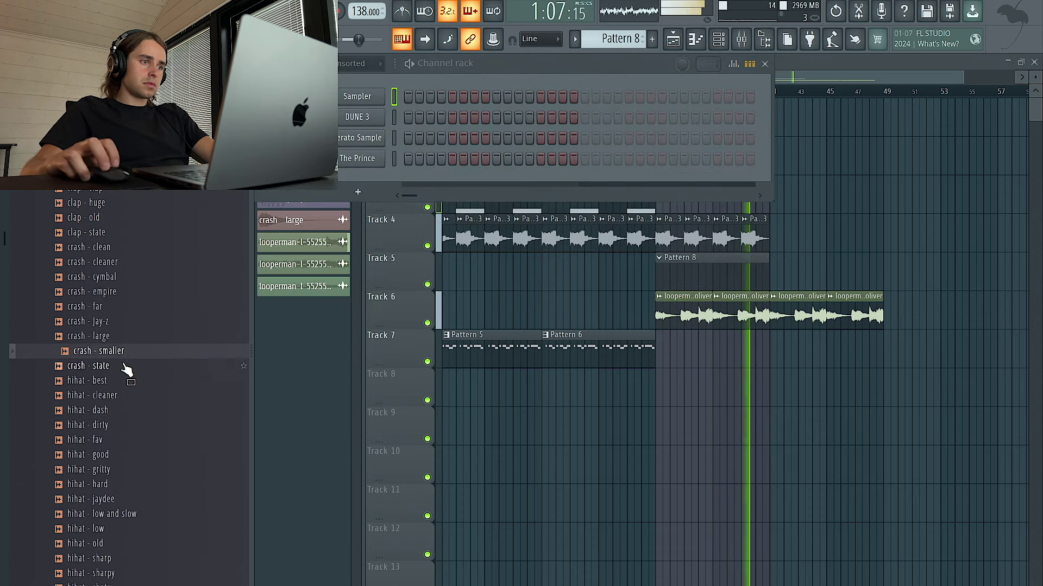
{"action": "left_click_drag", "start_coordinate": [126, 395], "coordinate": [285, 263]}
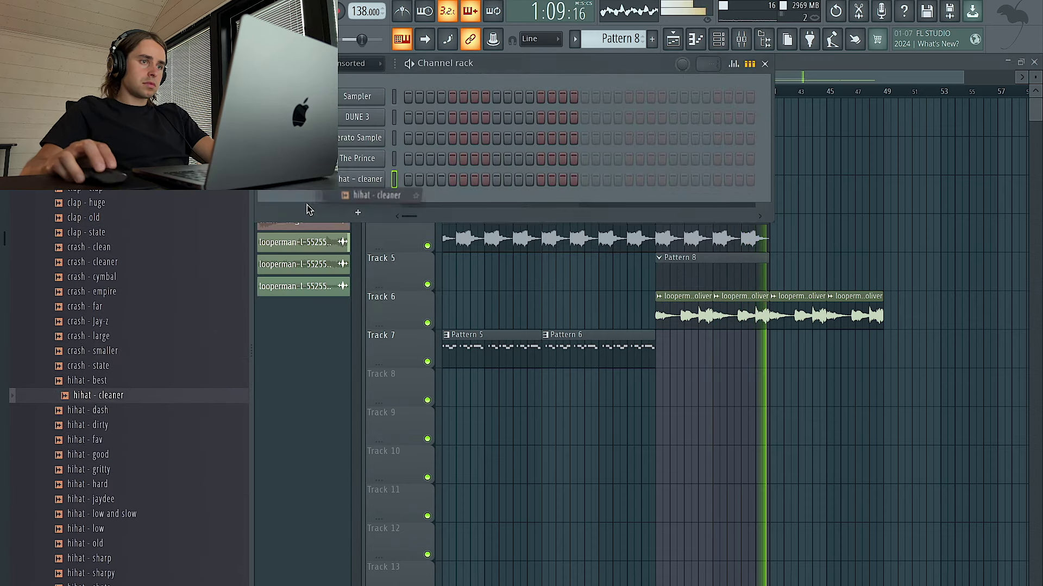
{"action": "left_click_drag", "start_coordinate": [116, 386], "coordinate": [369, 178]}
Fill the hihat - best channel every 8 steps and repeat its notes in the piano roll up to bar 9
{"action": "right_click", "coordinate": [343, 176]}
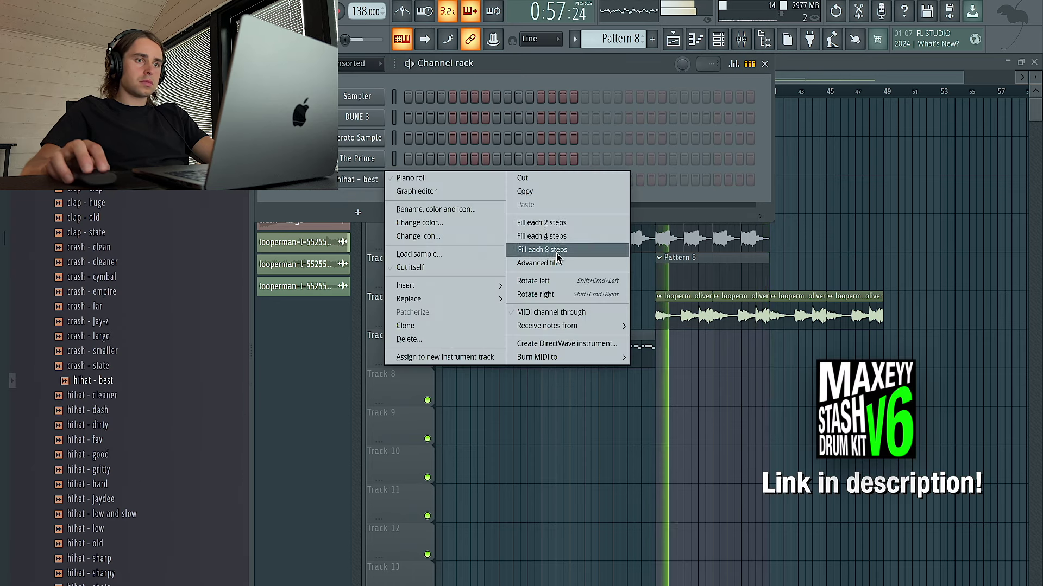
{"action": "left_click", "coordinate": [556, 252]}
{"action": "right_click", "coordinate": [363, 181]}
{"action": "left_click", "coordinate": [420, 179]}
{"action": "left_click_drag", "start_coordinate": [375, 94], "coordinate": [320, 92]}
{"action": "key", "text": "ctrl+b"}
{"action": "key", "text": "ctrl+b"}
{"action": "key", "text": "ctrl+b"}
{"action": "key", "text": "ctrl+b"}
{"action": "key", "text": "ctrl+b"}
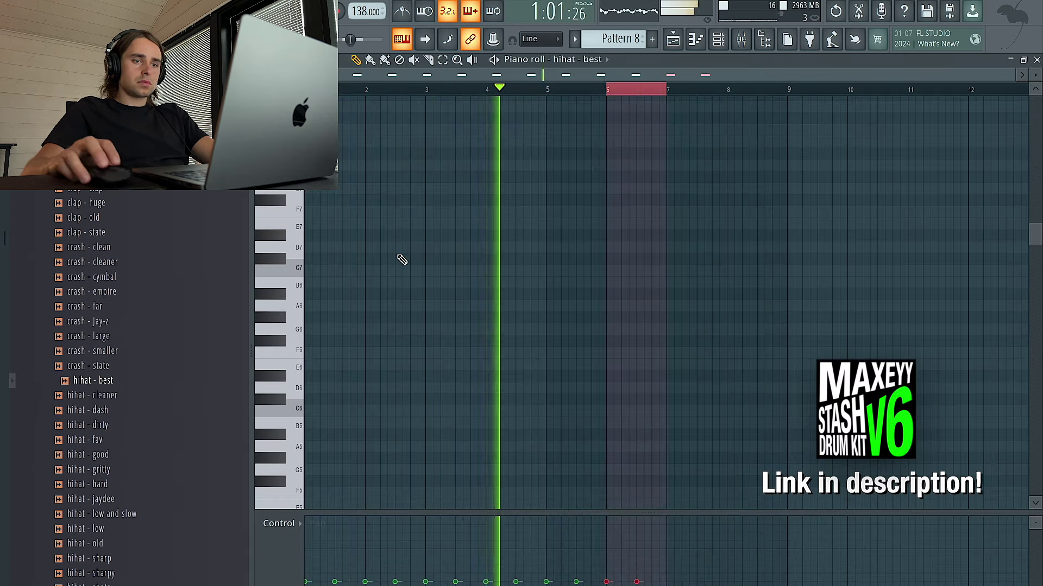
{"action": "key", "text": "ctrl+b"}
{"action": "key", "text": "ctrl+b"}
Duplicate all hihat - best notes one beat later to fill the gaps between them
{"action": "scroll", "coordinate": [626, 298], "scroll_direction": "down", "scroll_amount": 5}
{"action": "key", "text": "ctrl+a"}
{"action": "left_click_drag", "start_coordinate": [517, 329], "coordinate": [533, 331]}
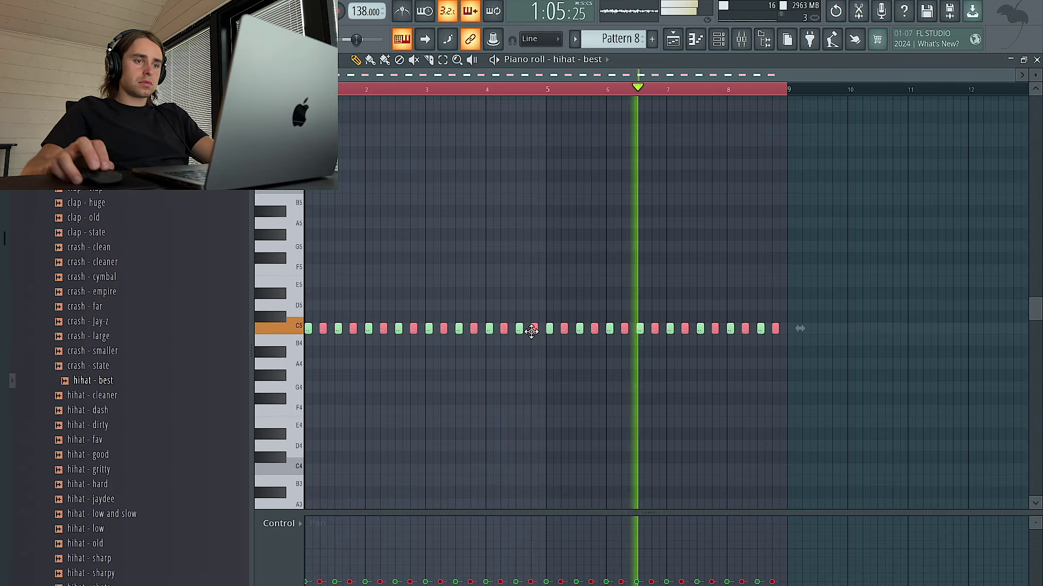
Show note velocities and transpose all hihat - best notes down an octave to C4
{"action": "left_click", "coordinate": [324, 524]}
{"action": "left_click", "coordinate": [292, 545]}
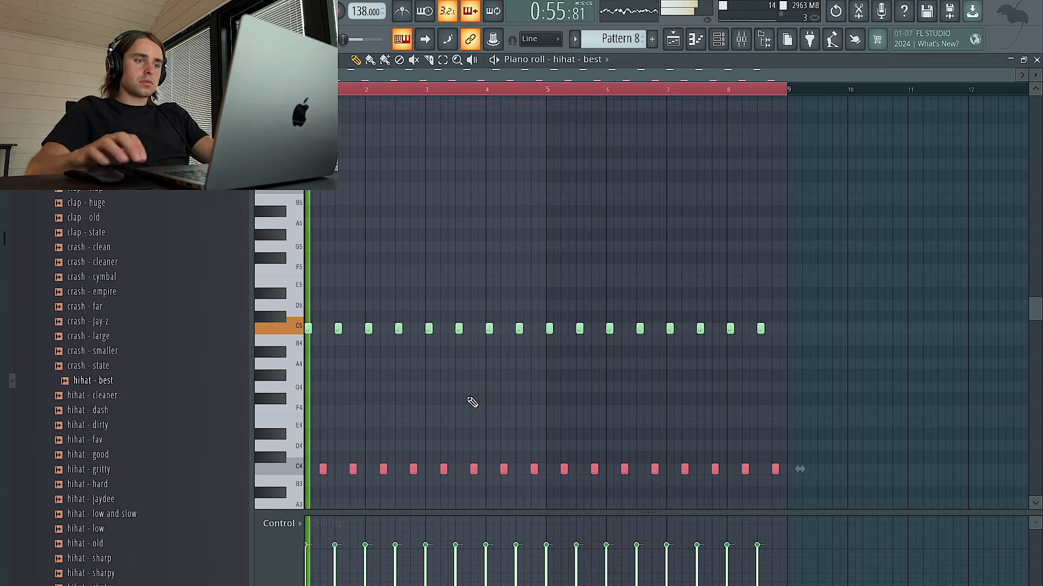
{"action": "key", "text": "ctrl+Up"}
{"action": "key", "text": "ctrl+a"}
{"action": "key", "text": "ctrl+Down"}
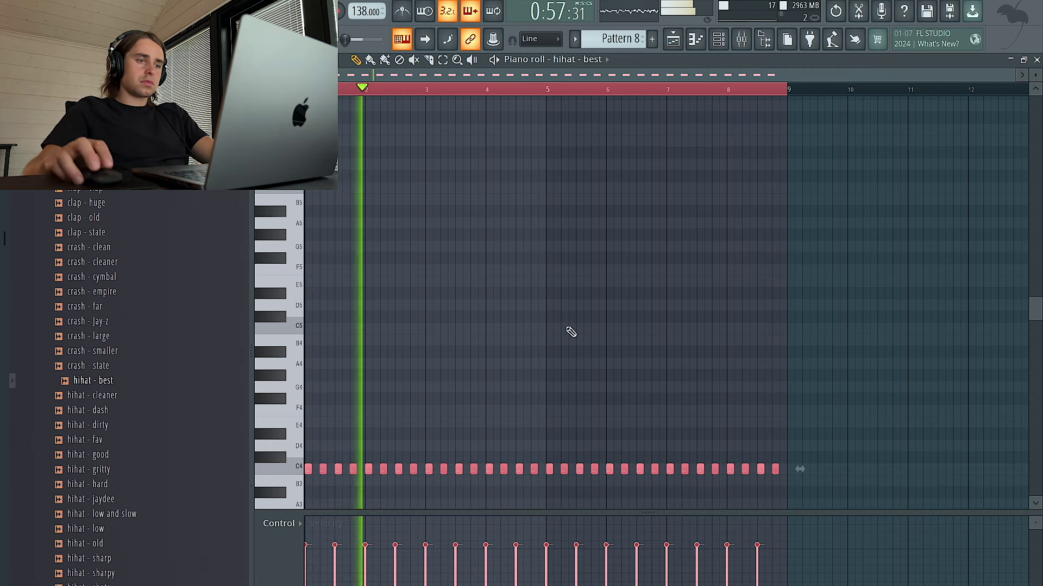
Adjust the hihat - best velocities, undo the increases and lower the velocity of the notes
{"action": "scroll", "coordinate": [590, 310], "scroll_direction": "up", "scroll_amount": 4}
{"action": "scroll", "coordinate": [591, 310], "scroll_direction": "down", "scroll_amount": 1}
{"action": "scroll", "coordinate": [590, 310], "scroll_direction": "down", "scroll_amount": 3}
{"action": "left_click", "coordinate": [718, 39]}
{"action": "scroll", "coordinate": [711, 227], "scroll_direction": "right", "scroll_amount": 1}
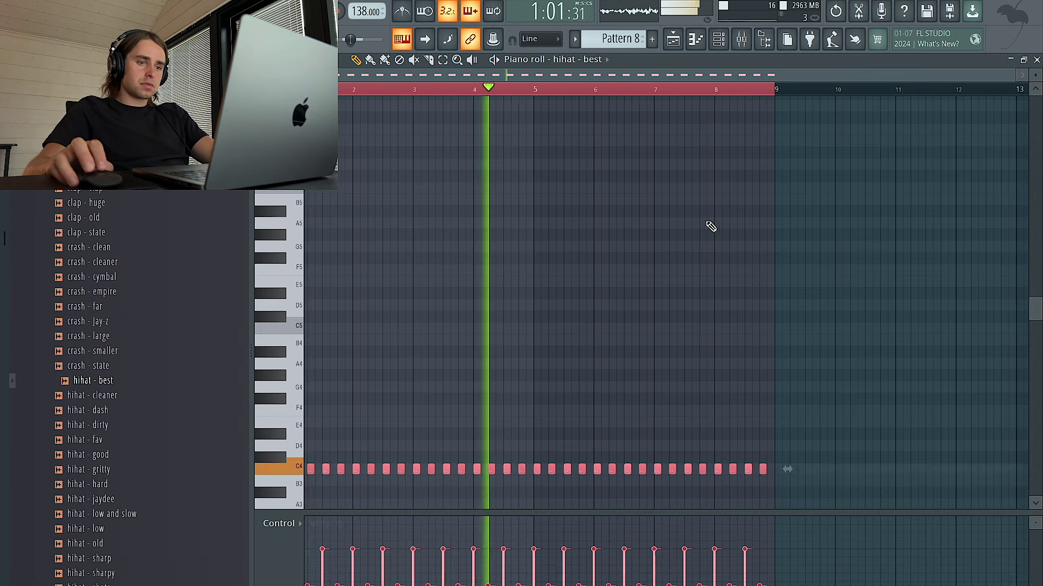
{"action": "key", "text": "ctrl+z"}
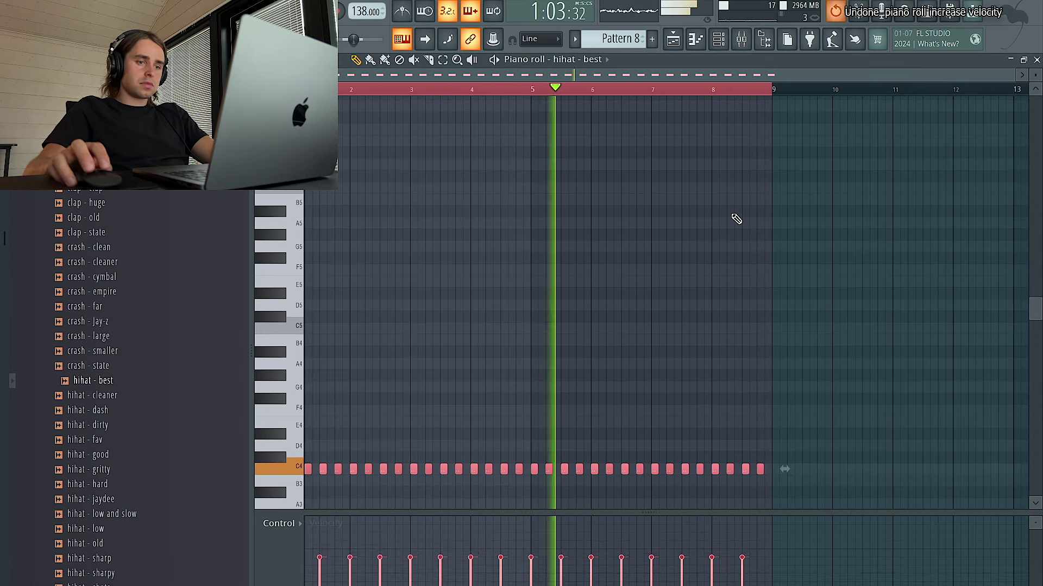
{"action": "key", "text": "ctrl+z"}
{"action": "scroll", "coordinate": [736, 219], "scroll_direction": "down", "scroll_amount": 5}
{"action": "scroll", "coordinate": [731, 227], "scroll_direction": "right", "scroll_amount": 1}
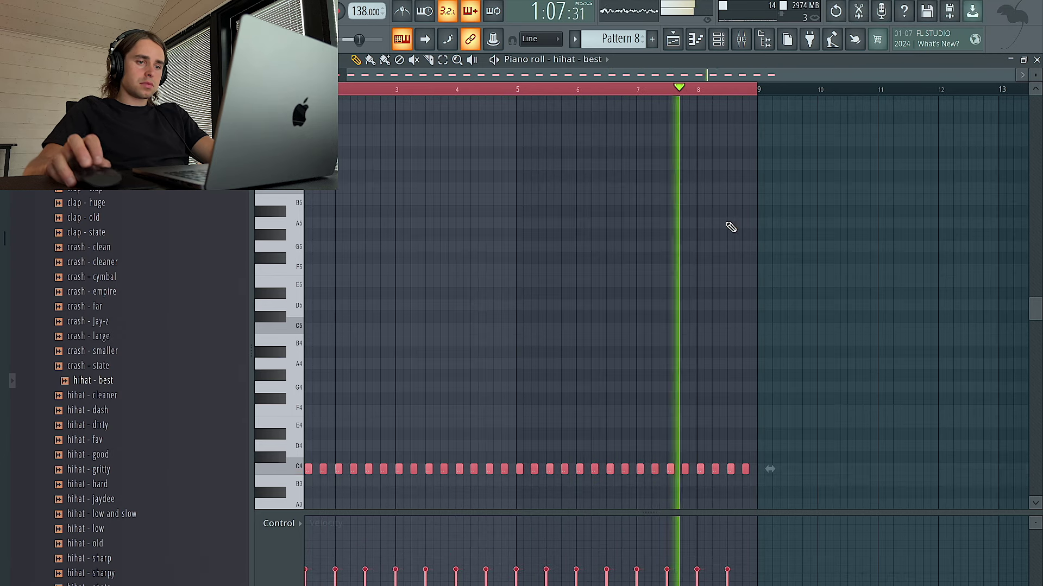
Add the clap - old sample as a new channel and audition the other hip hop stash claps
{"action": "key", "text": "F6"}
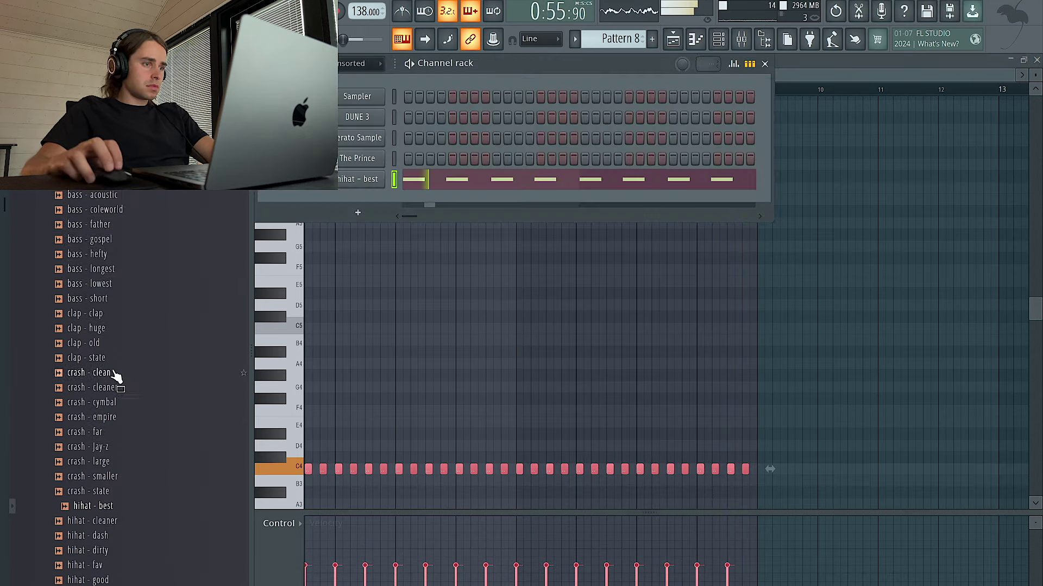
{"action": "scroll", "coordinate": [133, 337], "scroll_direction": "up", "scroll_amount": 3}
{"action": "left_click", "coordinate": [124, 437]}
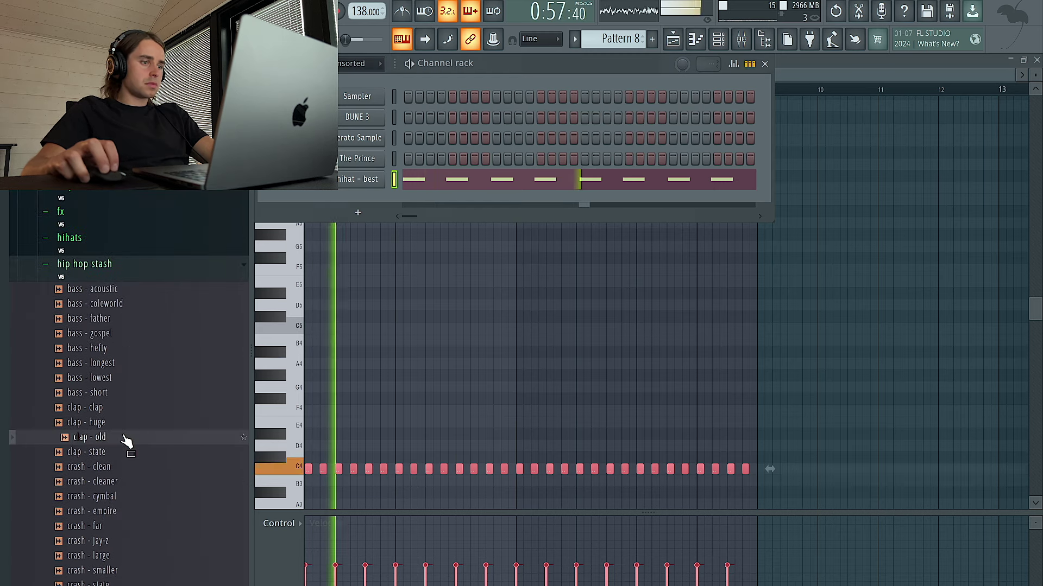
{"action": "left_click_drag", "start_coordinate": [123, 437], "coordinate": [360, 209]}
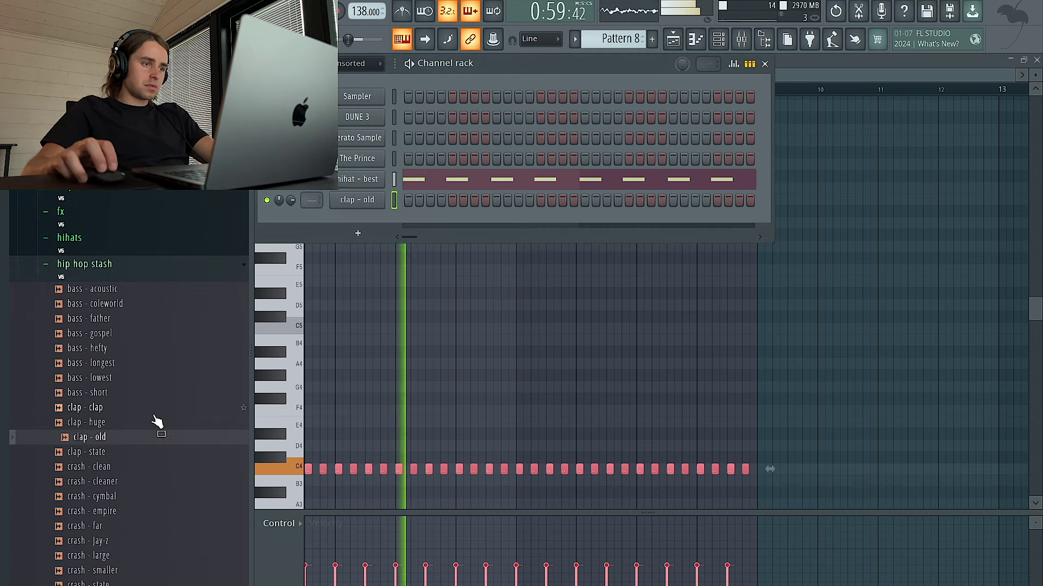
{"action": "left_click", "coordinate": [136, 412]}
{"action": "left_click", "coordinate": [134, 427]}
{"action": "left_click", "coordinate": [133, 441]}
{"action": "left_click", "coordinate": [134, 457]}
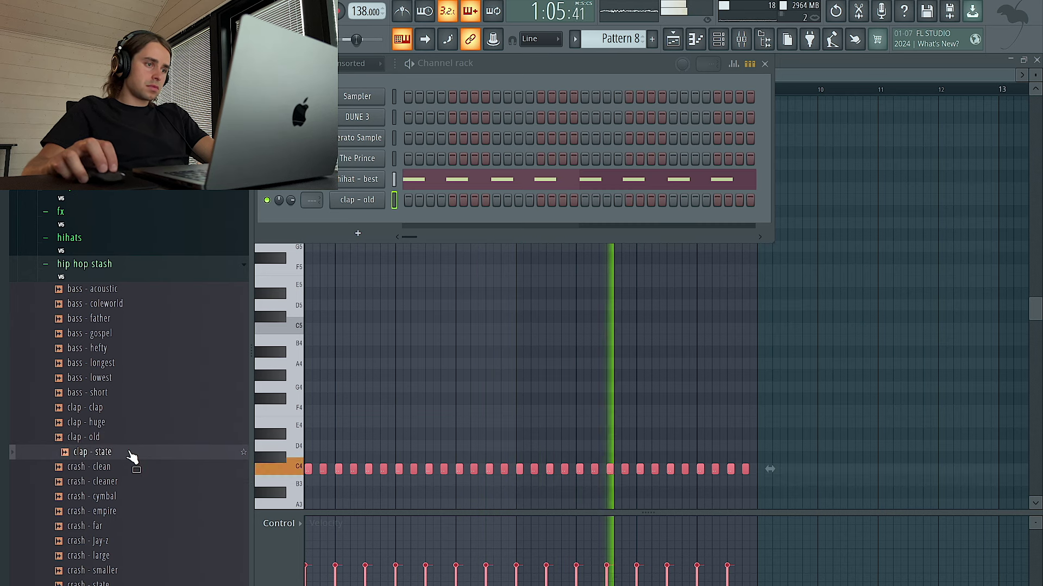
{"action": "left_click", "coordinate": [136, 439]}
Place a C5 note on beat 3 of bar 1 for clap - old and repeat it in each following bar
{"action": "right_click", "coordinate": [373, 200]}
{"action": "left_click", "coordinate": [407, 200]}
{"action": "key", "text": "ctrl+b"}
{"action": "key", "text": "ctrl+b"}
{"action": "key", "text": "ctrl+b"}
{"action": "key", "text": "ctrl+b"}
{"action": "key", "text": "ctrl+b"}
{"action": "key", "text": "ctrl+b"}
{"action": "key", "text": "ctrl+a"}
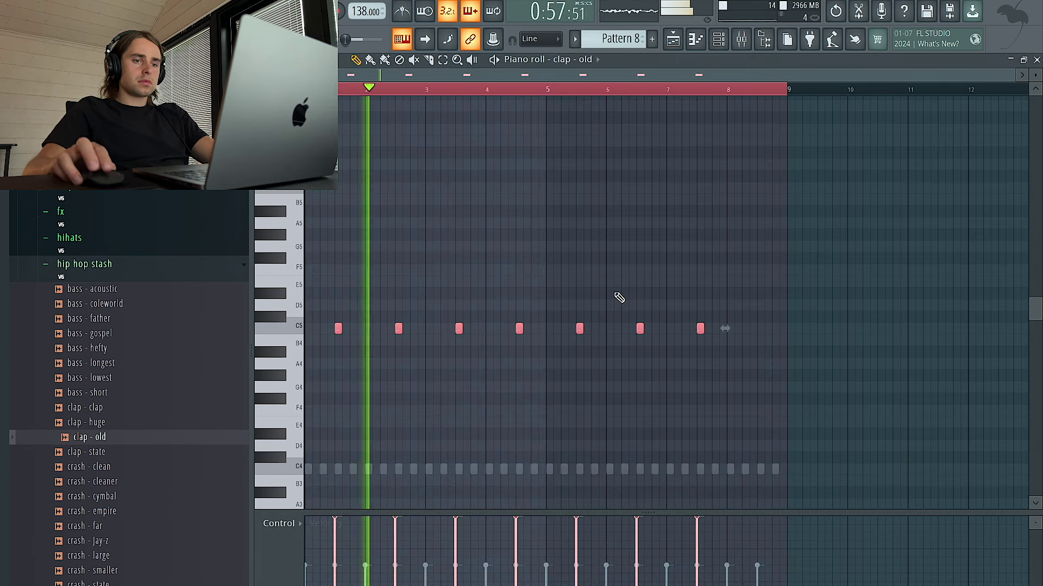
Delete the clap - old notes from bar 5 onward and duplicate the first four bars of claps across bars 5 to 8
{"action": "left_click", "coordinate": [619, 298]}
{"action": "left_click_drag", "start_coordinate": [805, 372], "coordinate": [577, 270]}
{"action": "key", "text": "Delete"}
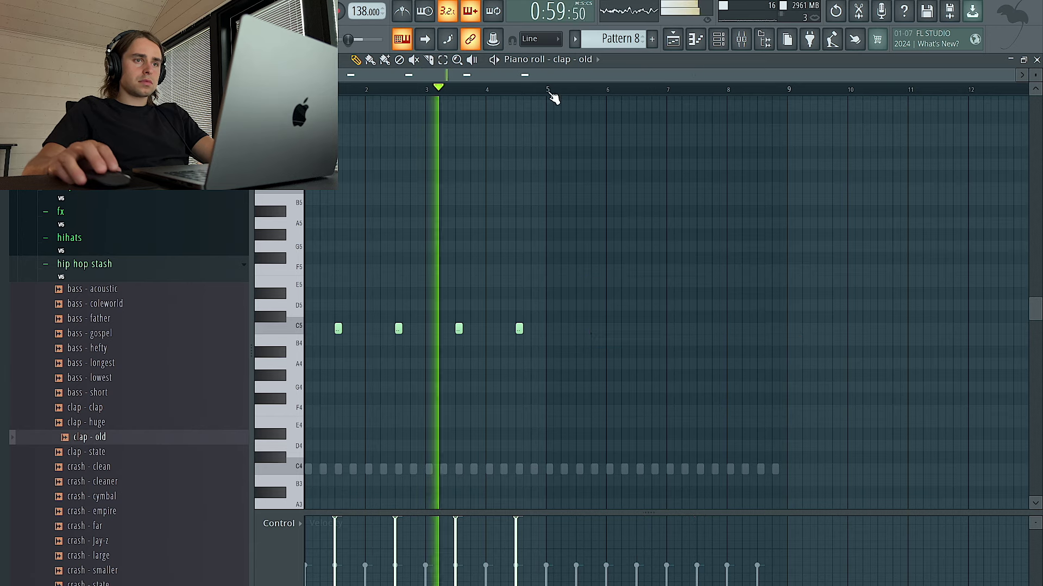
{"action": "key", "text": "ctrl+a"}
{"action": "key", "text": "ctrl+b"}
{"action": "key", "text": "ctrl+a"}
Add chrome - kick with notes on beats 1 and 2 of every second bar, and try lowering them two semitones
{"action": "key", "text": "F6"}
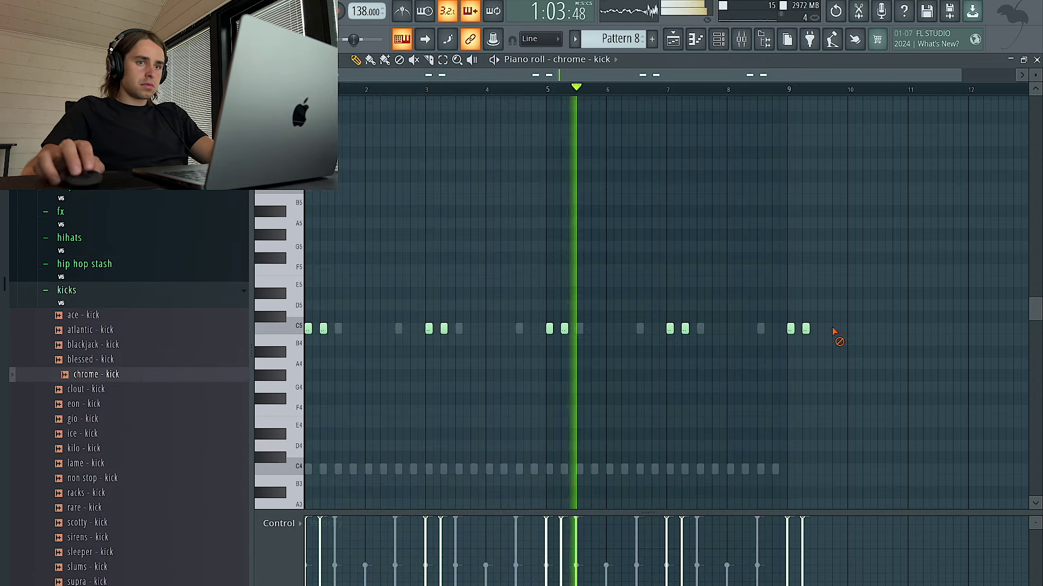
{"action": "key", "text": "Down"}
{"action": "key", "text": "Down"}
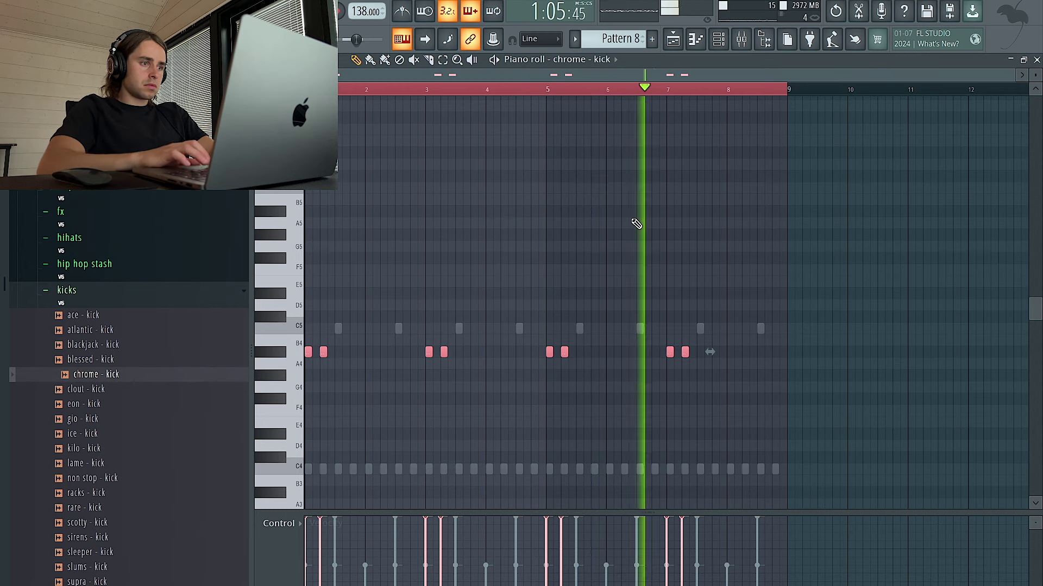
Replace the kick sample with racks - kick after trying sleeper - kick and blessed - kick on the same notes
{"action": "left_click_drag", "start_coordinate": [135, 550], "coordinate": [446, 418]}
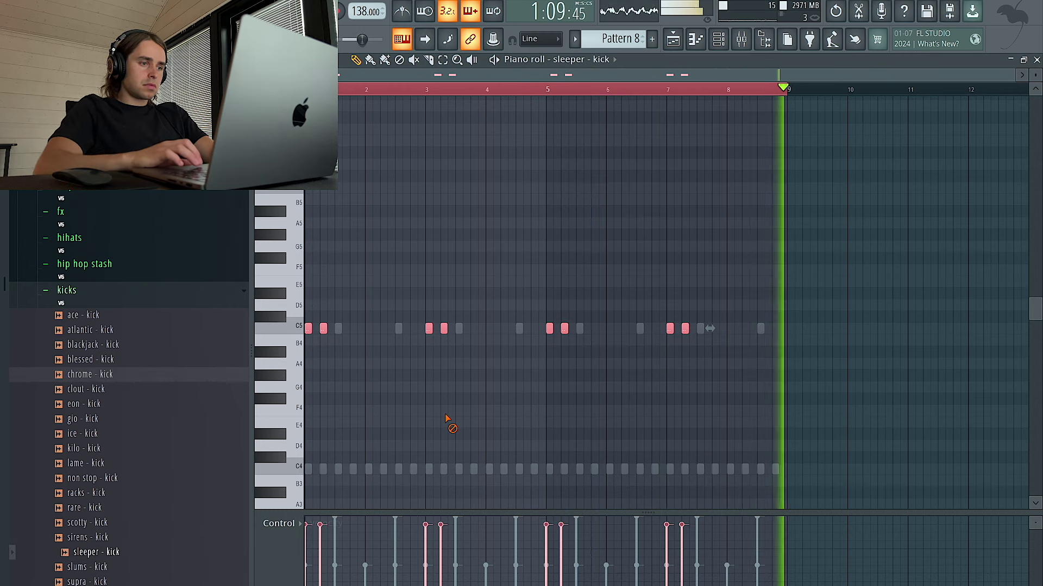
{"action": "key", "text": "space"}
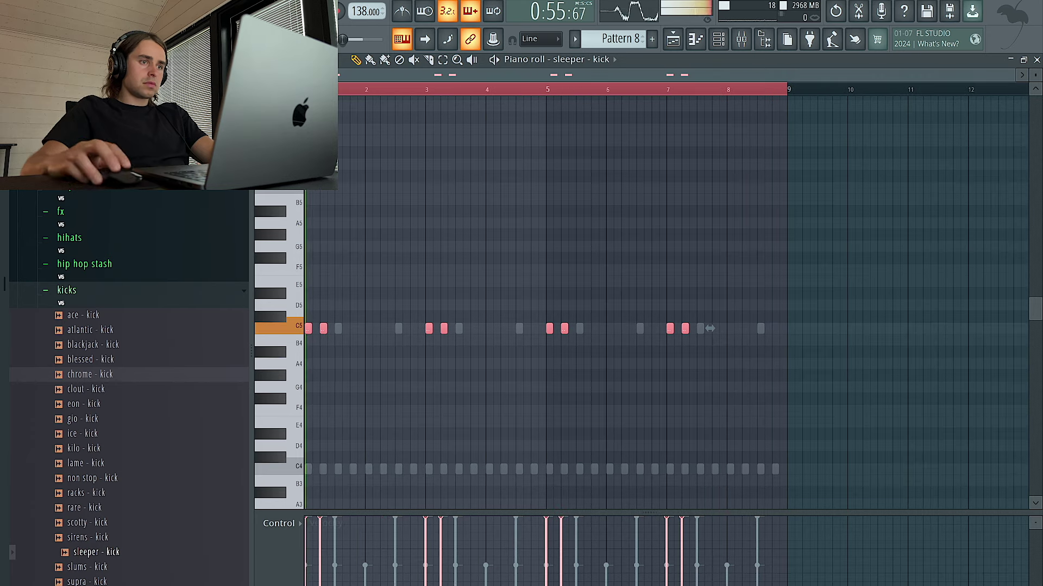
{"action": "left_click_drag", "start_coordinate": [90, 359], "coordinate": [429, 219]}
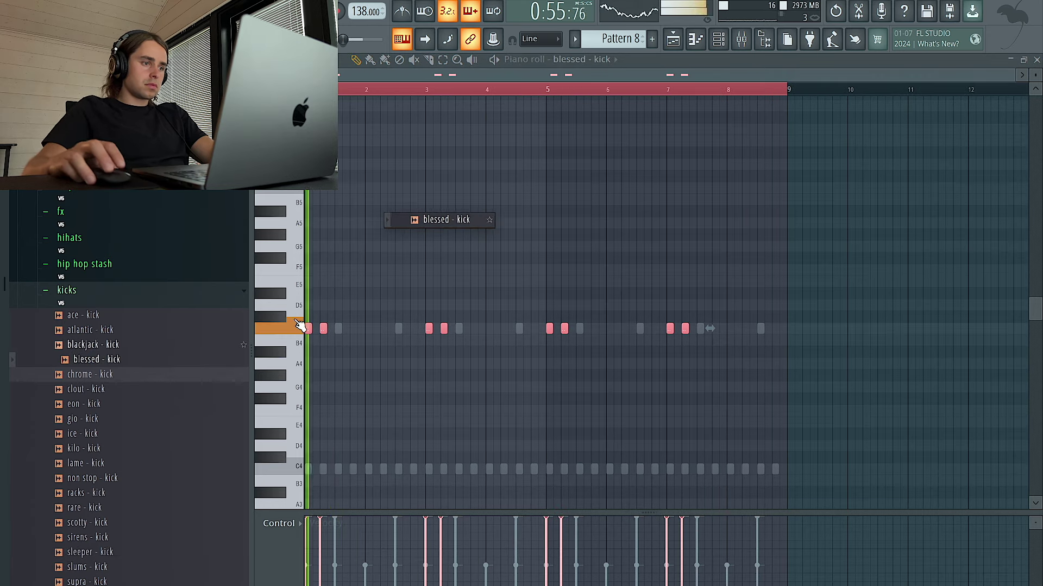
{"action": "left_click_drag", "start_coordinate": [120, 502], "coordinate": [465, 247]}
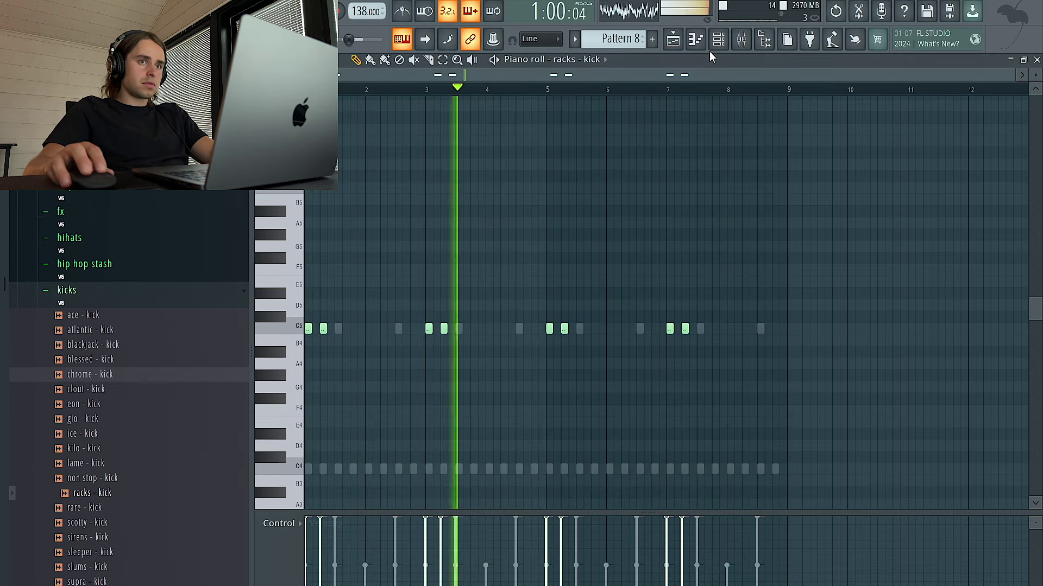
Add Fruity parametric EQ 2 to the aproach-3 mixer track and pull band 1 fully down to cut the low end
{"action": "left_click", "coordinate": [718, 39]}
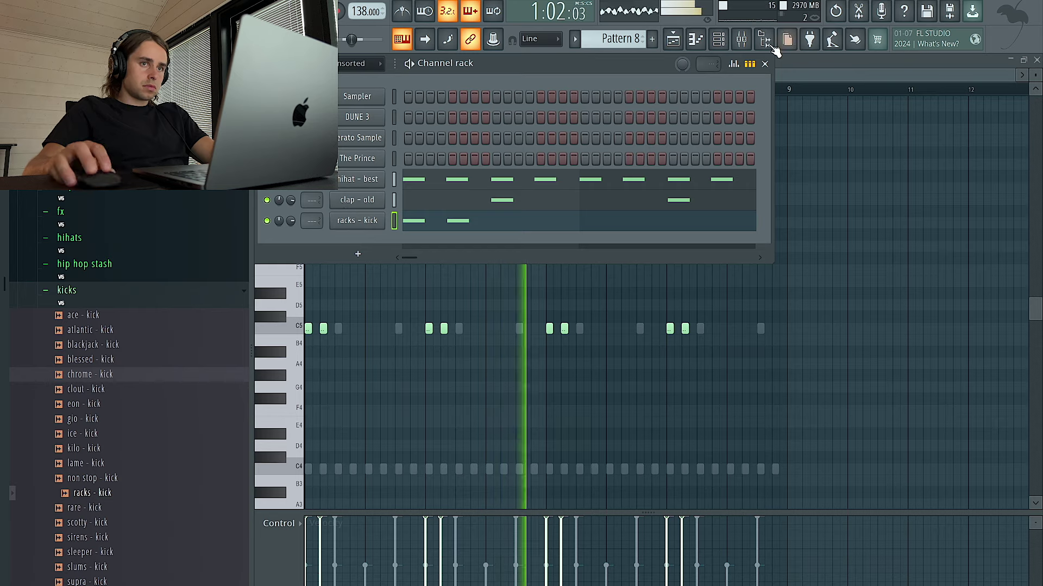
{"action": "left_click", "coordinate": [743, 40]}
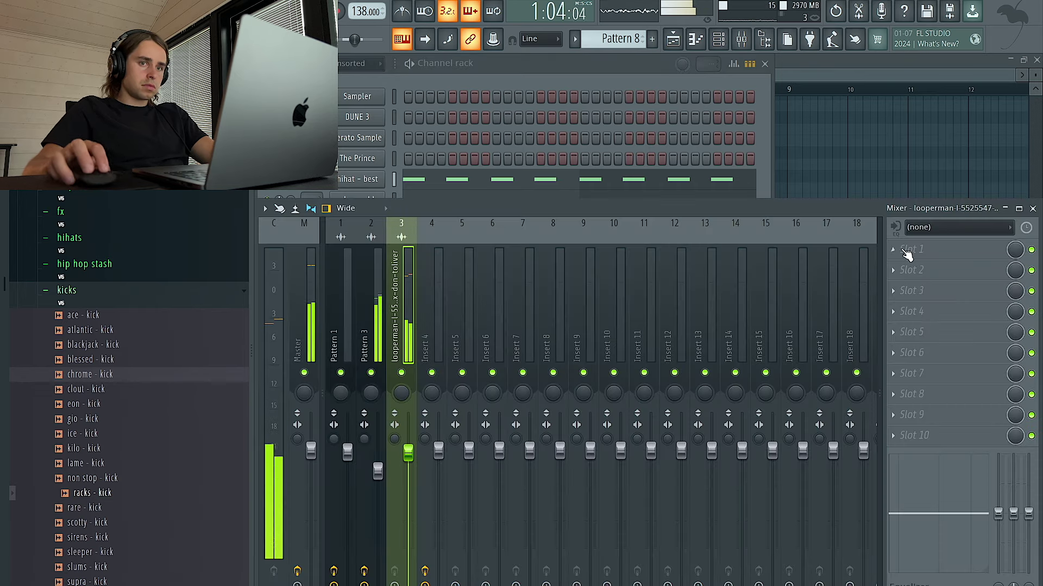
{"action": "left_click", "coordinate": [906, 252]}
{"action": "left_click", "coordinate": [726, 432]}
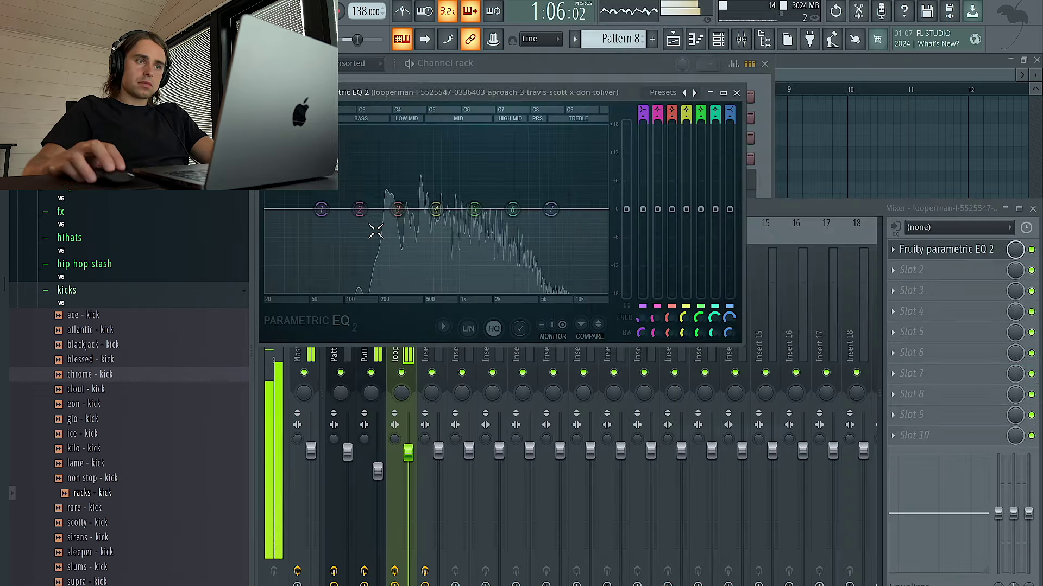
{"action": "left_click_drag", "start_coordinate": [321, 210], "coordinate": [349, 293]}
{"action": "left_click_drag", "start_coordinate": [431, 229], "coordinate": [431, 230]}
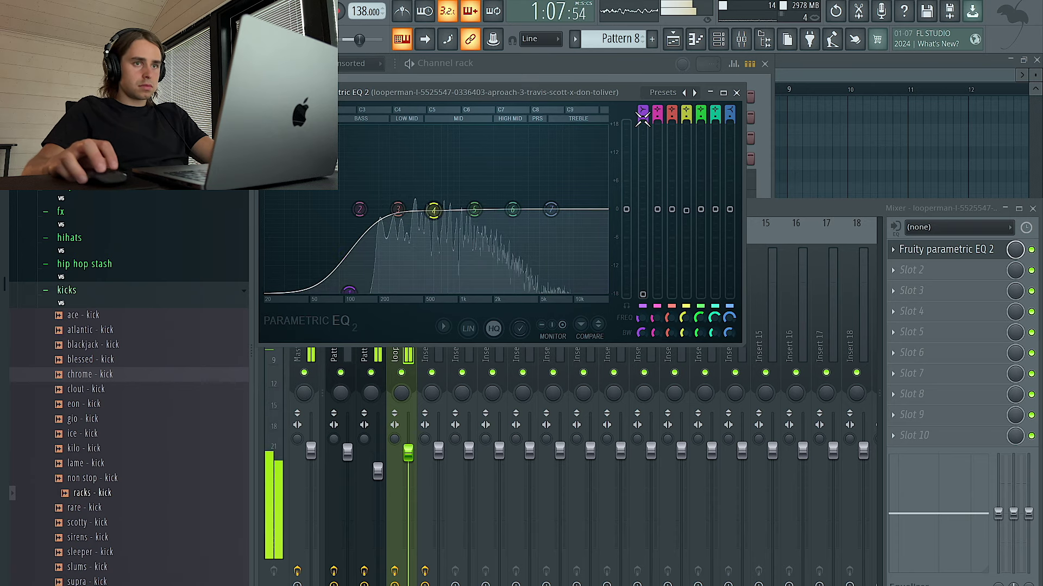
{"action": "left_click", "coordinate": [737, 93]}
{"action": "key", "text": "F7"}
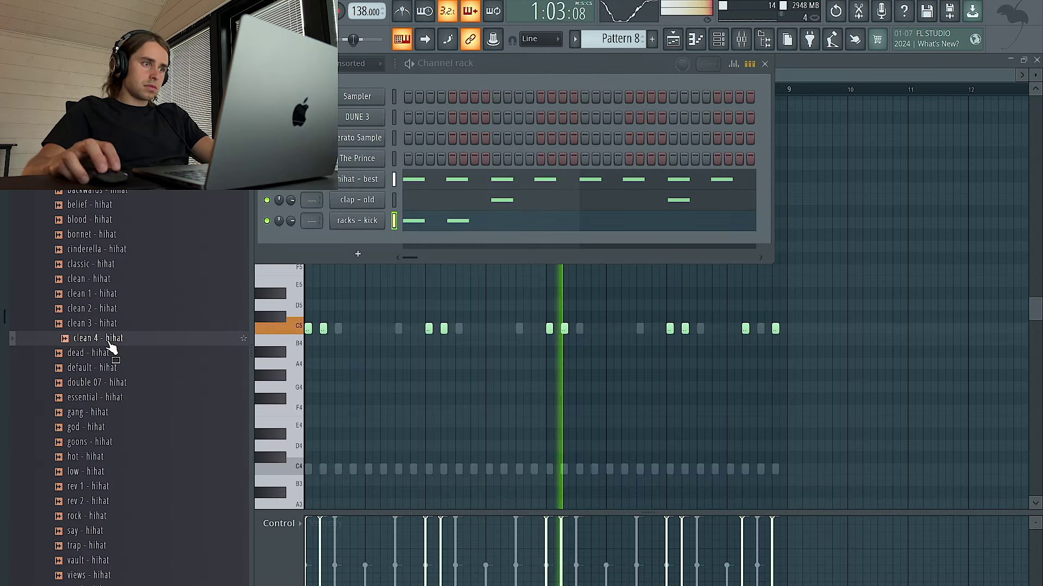
Add clean 4 - hihat as a new channel and record its hits into Pattern 8 as notes and automation
{"action": "left_click_drag", "start_coordinate": [146, 338], "coordinate": [361, 247]}
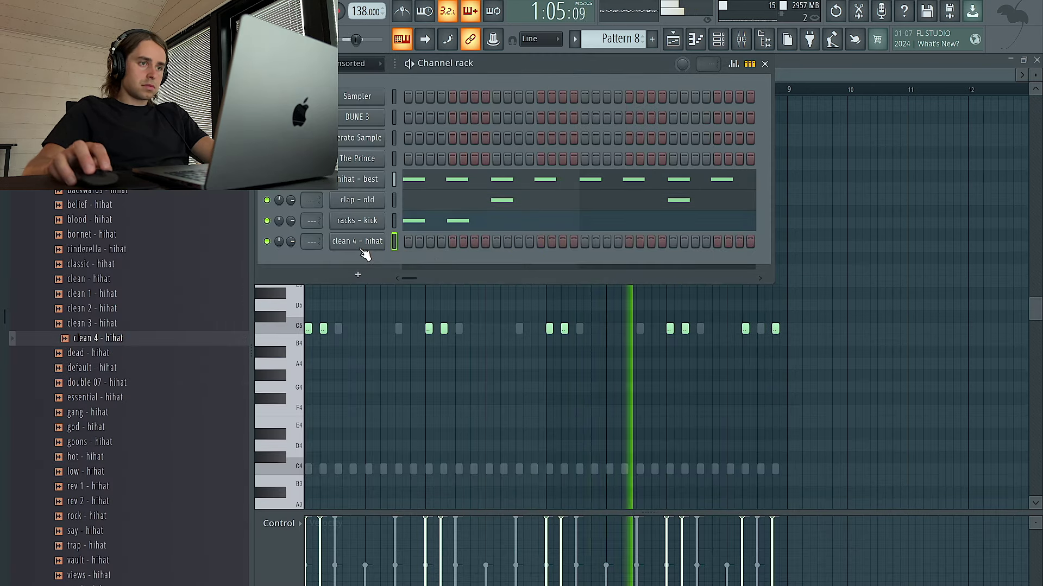
{"action": "key", "text": "space"}
{"action": "key", "text": "r"}
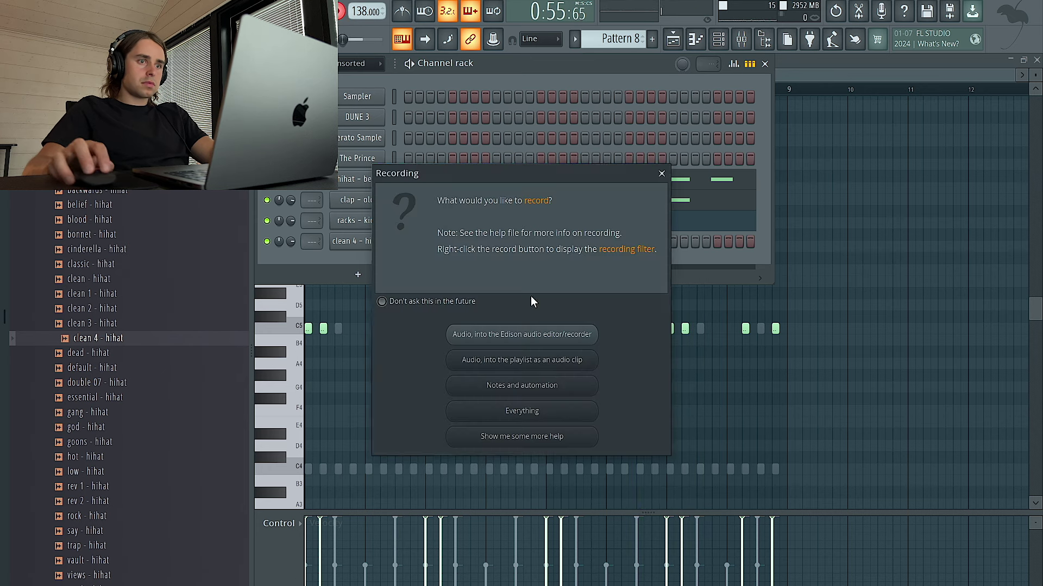
{"action": "left_click", "coordinate": [541, 387]}
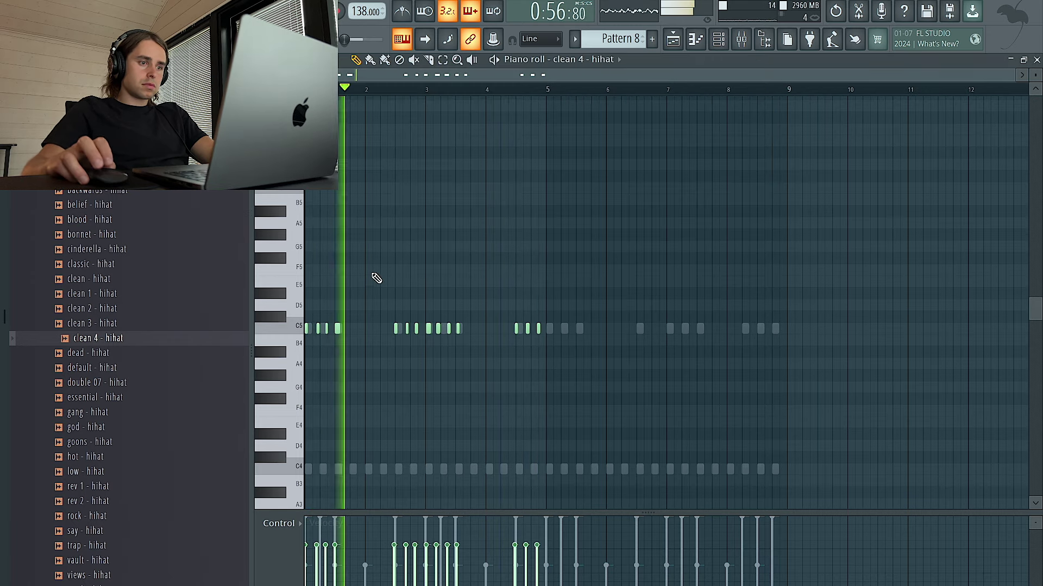
Delete the recorded clean 4 - hihat notes in the second half of bar 2
{"action": "scroll", "coordinate": [342, 325], "scroll_direction": "up", "scroll_amount": 3}
{"action": "right_click", "coordinate": [461, 327]}
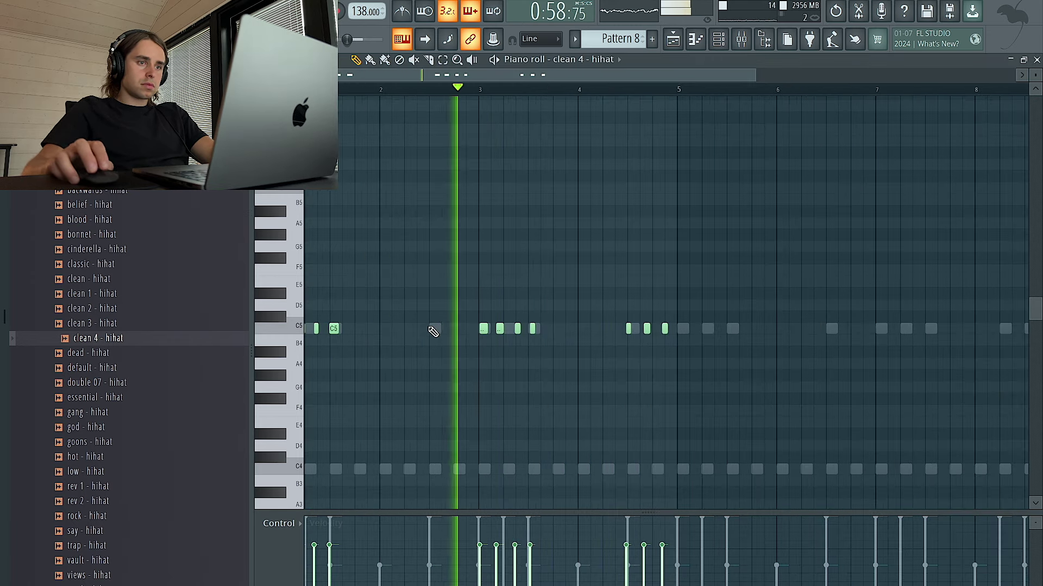
{"action": "scroll", "coordinate": [432, 326], "scroll_direction": "down", "scroll_amount": 2}
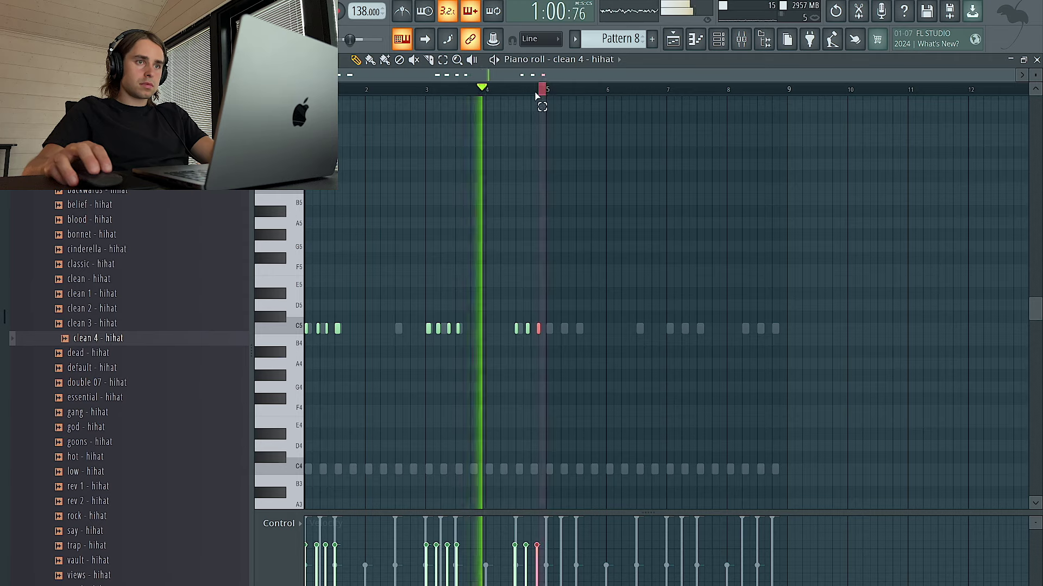
Duplicate the first four bars of clean 4 - hihat notes into bars 5 to 8
{"action": "left_click_drag", "start_coordinate": [535, 96], "coordinate": [787, 90]}
{"action": "scroll", "coordinate": [558, 232], "scroll_direction": "up", "scroll_amount": 2}
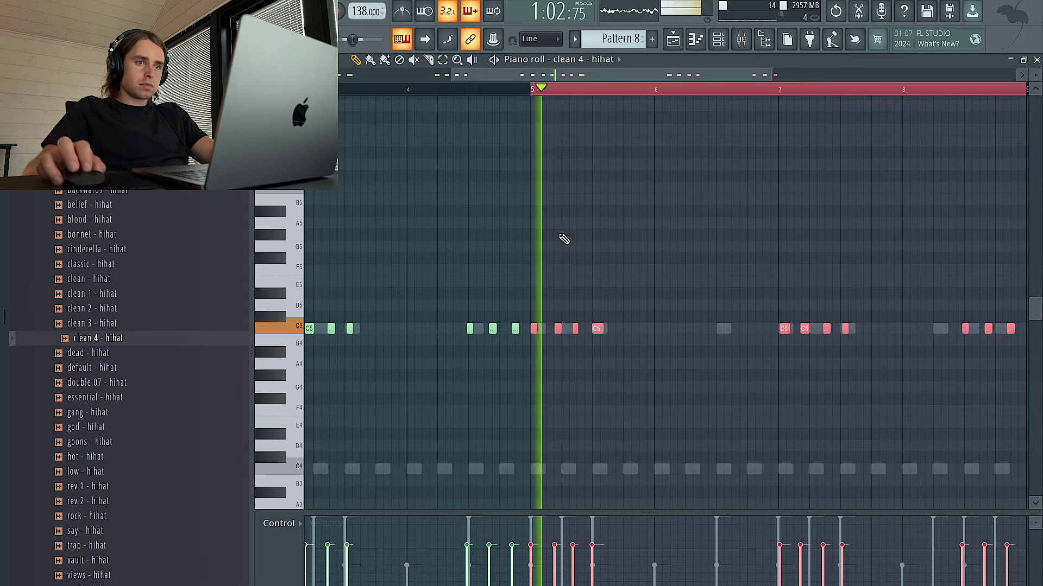
{"action": "scroll", "coordinate": [561, 237], "scroll_direction": "up", "scroll_amount": 2}
{"action": "left_click", "coordinate": [588, 342], "text": "ctrl"}
{"action": "scroll", "coordinate": [609, 319], "scroll_direction": "right", "scroll_amount": 5}
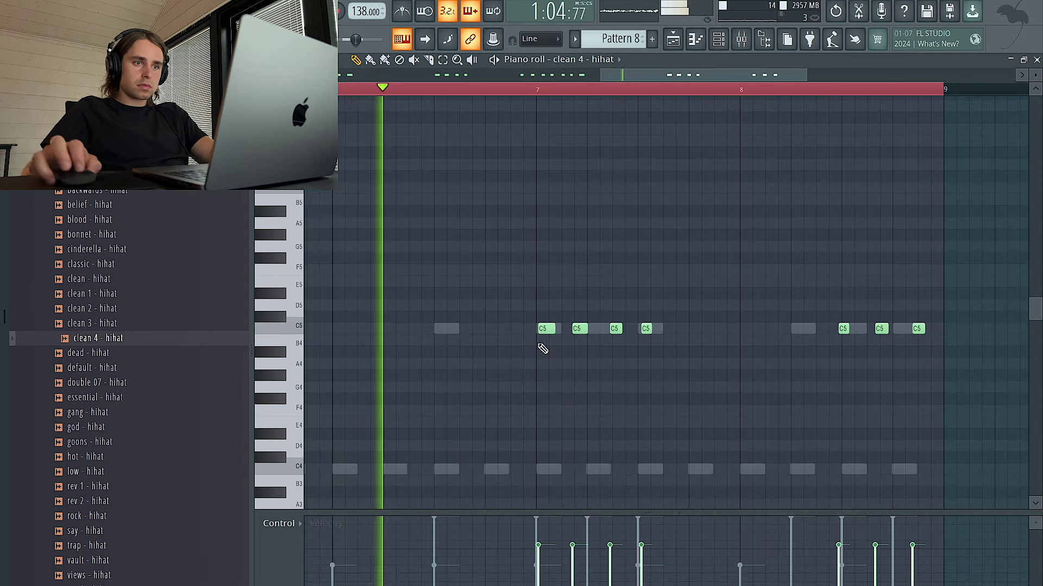
{"action": "scroll", "coordinate": [542, 348], "scroll_direction": "up", "scroll_amount": 1}
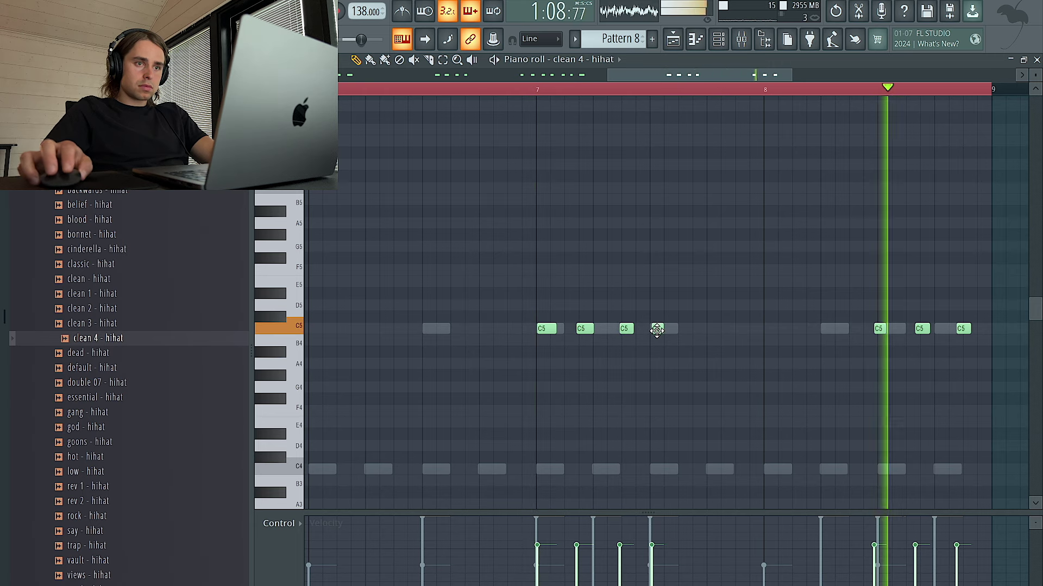
{"action": "scroll", "coordinate": [349, 344], "scroll_direction": "down", "scroll_amount": 3}
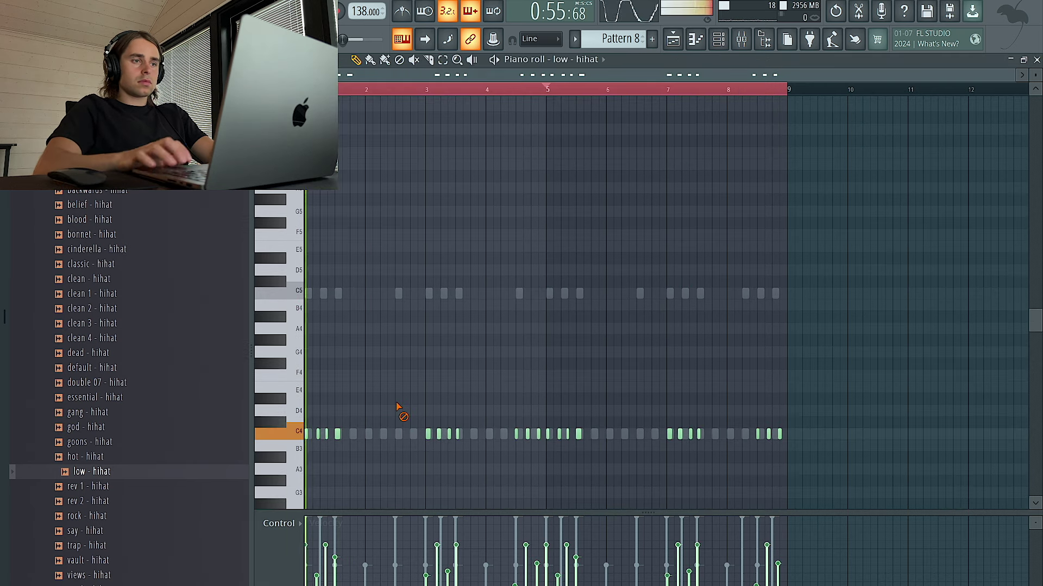
Move the three low - hihat hits from late bar 4 to late bar 2 and repeat the first four bars over bars 5 to 8
{"action": "left_click", "coordinate": [718, 42]}
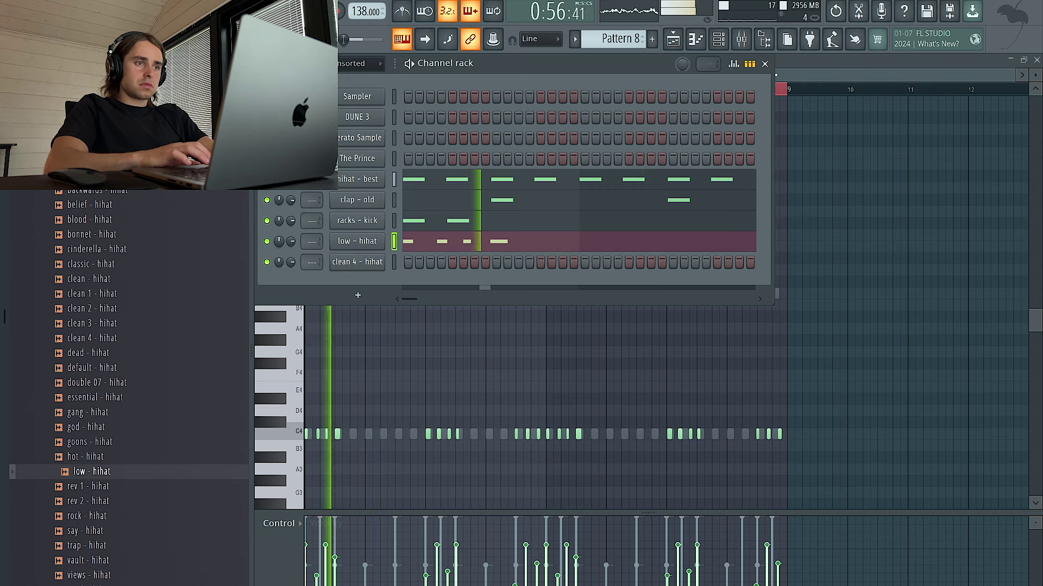
{"action": "left_click_drag", "start_coordinate": [513, 397], "coordinate": [390, 434]}
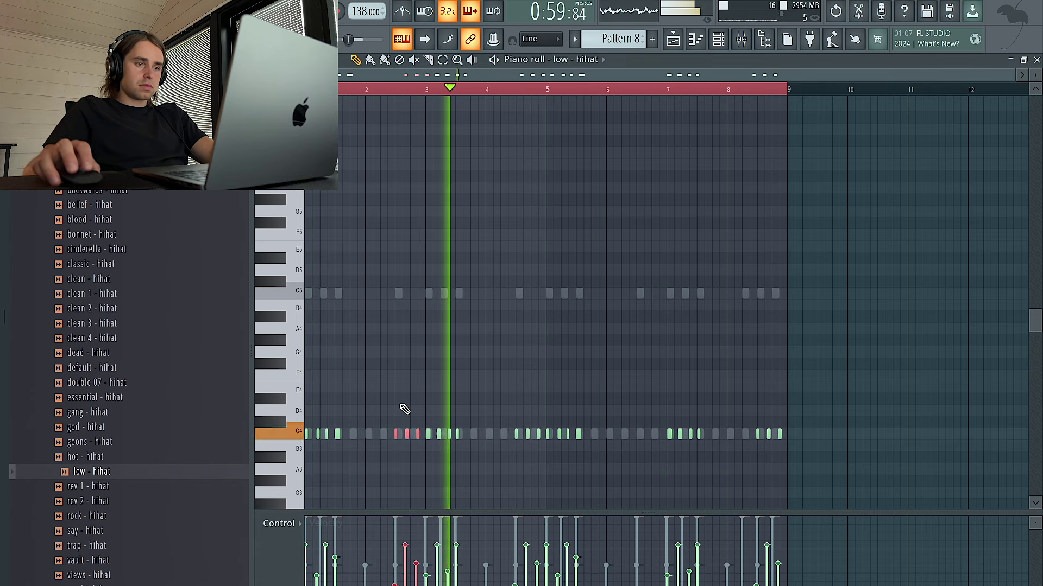
{"action": "right_click", "coordinate": [515, 435]}
{"action": "left_click_drag", "start_coordinate": [840, 463], "coordinate": [541, 350]}
Add the core - 808 sample as a new channel below clean 4 - hihat
{"action": "left_click", "coordinate": [102, 219]}
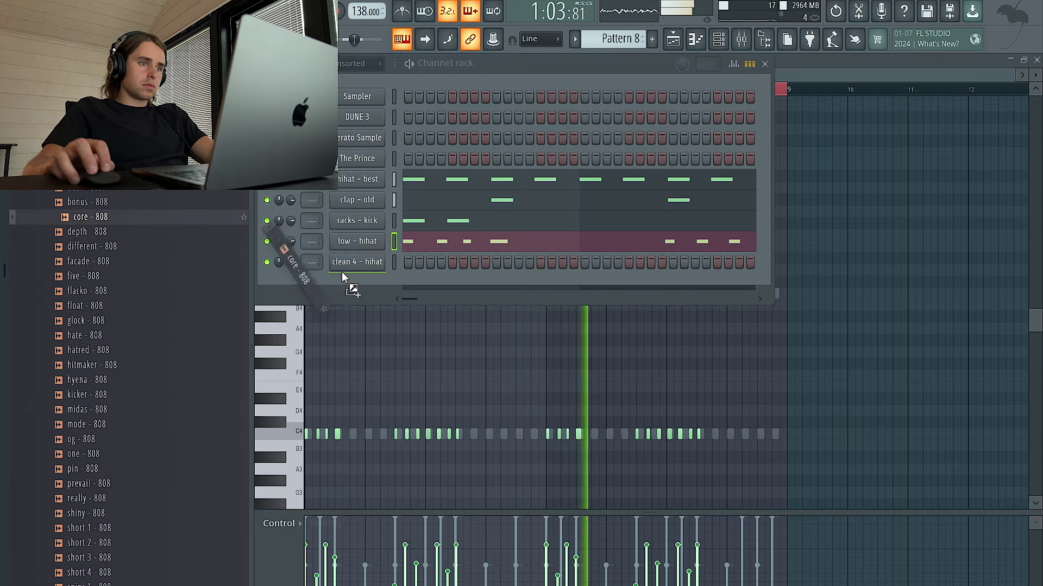
{"action": "left_click_drag", "start_coordinate": [343, 273], "coordinate": [351, 280]}
{"action": "right_click", "coordinate": [355, 283]}
{"action": "left_click", "coordinate": [407, 370]}
Browse the other drum kits' 808 samples and swap the new channel's sample for 808 - BOOSTED
{"action": "scroll", "coordinate": [196, 302], "scroll_direction": "up", "scroll_amount": 5}
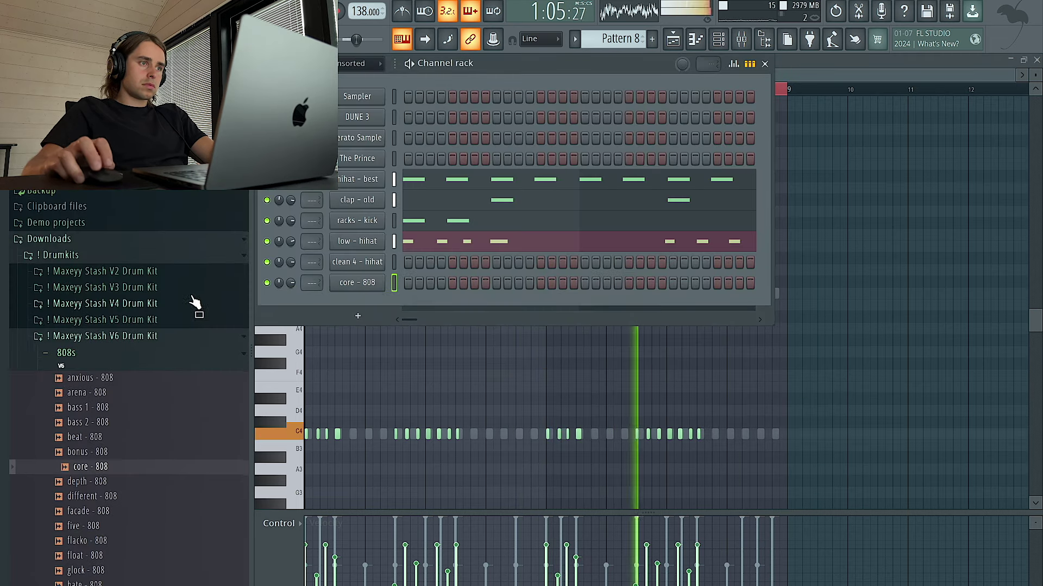
{"action": "left_click", "coordinate": [143, 305]}
{"action": "left_click", "coordinate": [138, 283]}
{"action": "left_click", "coordinate": [135, 324]}
{"action": "left_click", "coordinate": [137, 294]}
{"action": "left_click", "coordinate": [135, 250]}
{"action": "left_click", "coordinate": [122, 234]}
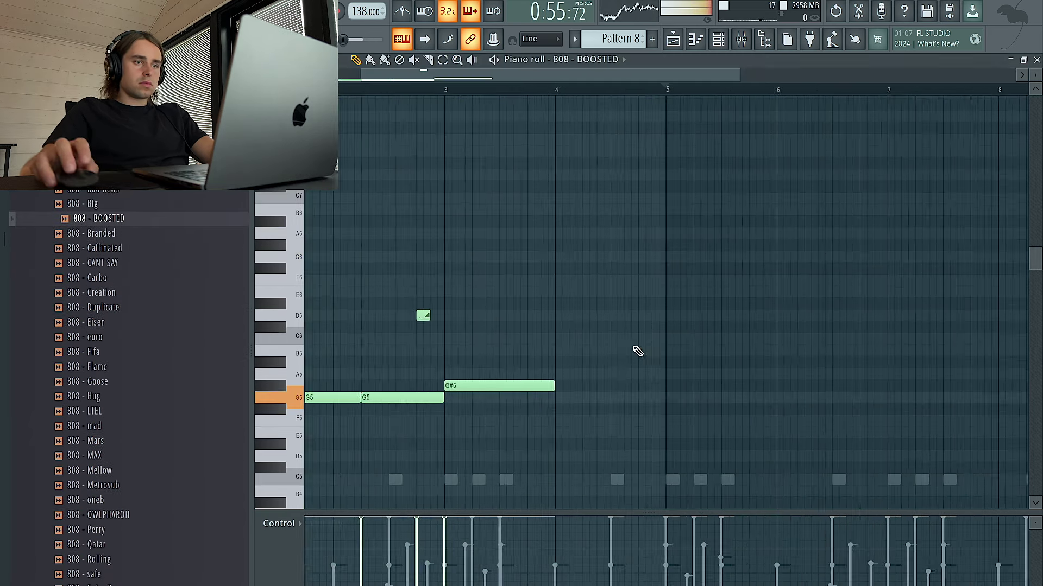
Set the 808 piano roll's scale highlighting to Minor Natural (Aeolian) with root G
{"action": "scroll", "coordinate": [510, 296], "scroll_direction": "down", "scroll_amount": 1}
{"action": "scroll", "coordinate": [396, 291], "scroll_direction": "up", "scroll_amount": 2}
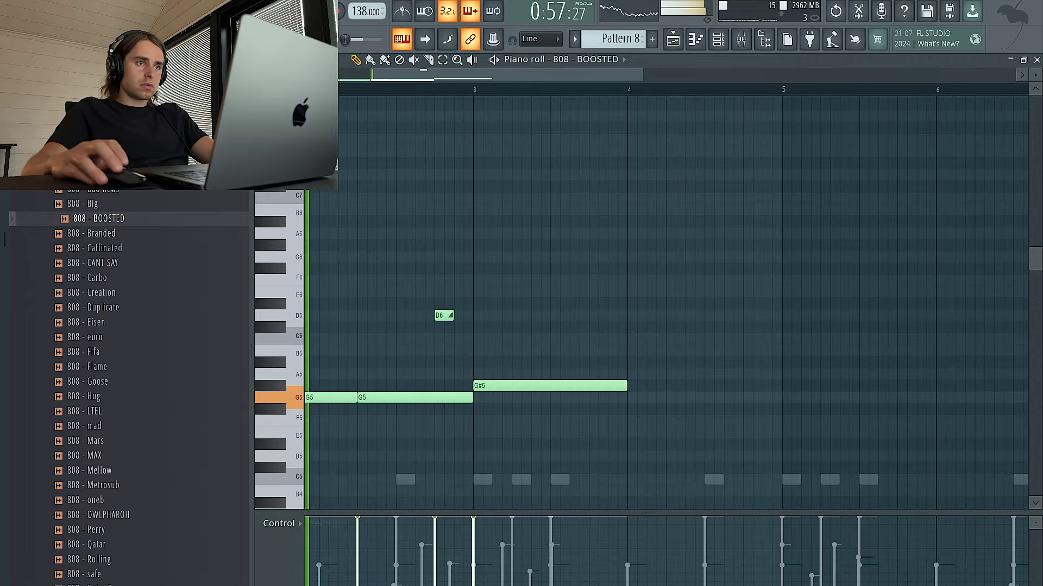
{"action": "left_click", "coordinate": [303, 59]}
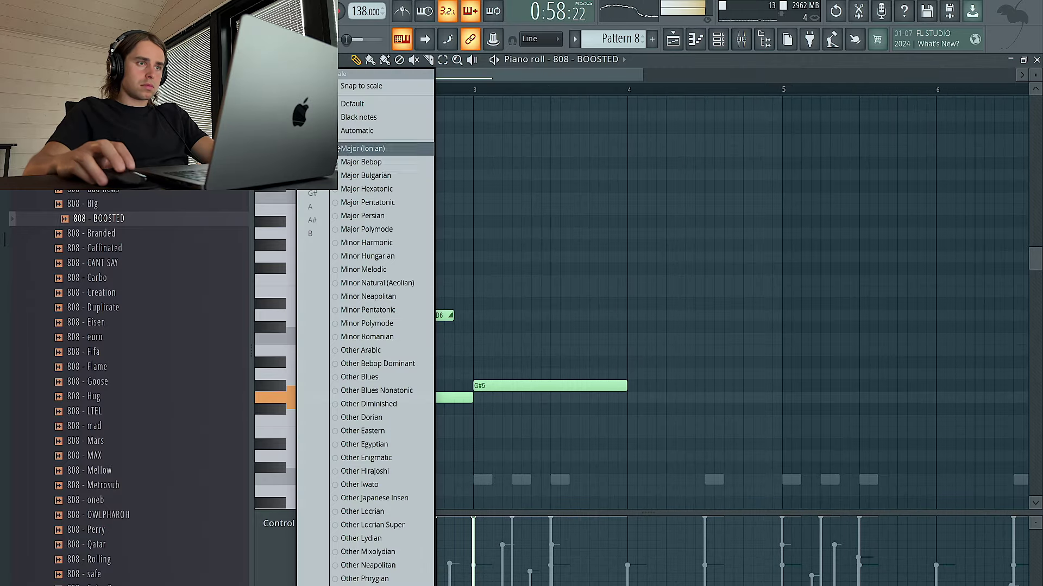
{"action": "left_click", "coordinate": [377, 283]}
{"action": "left_click", "coordinate": [303, 60]}
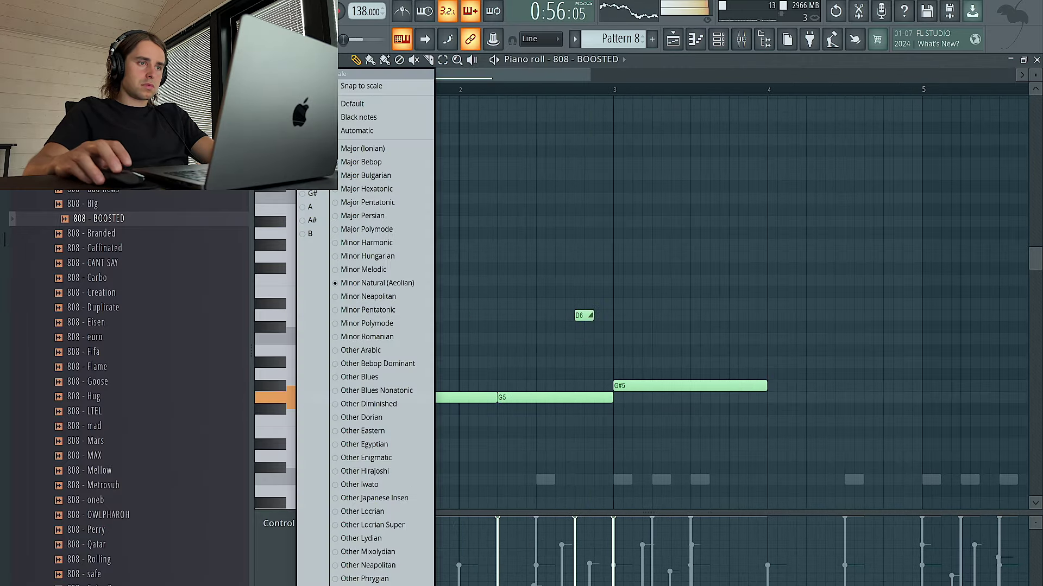
{"action": "left_click", "coordinate": [314, 182]}
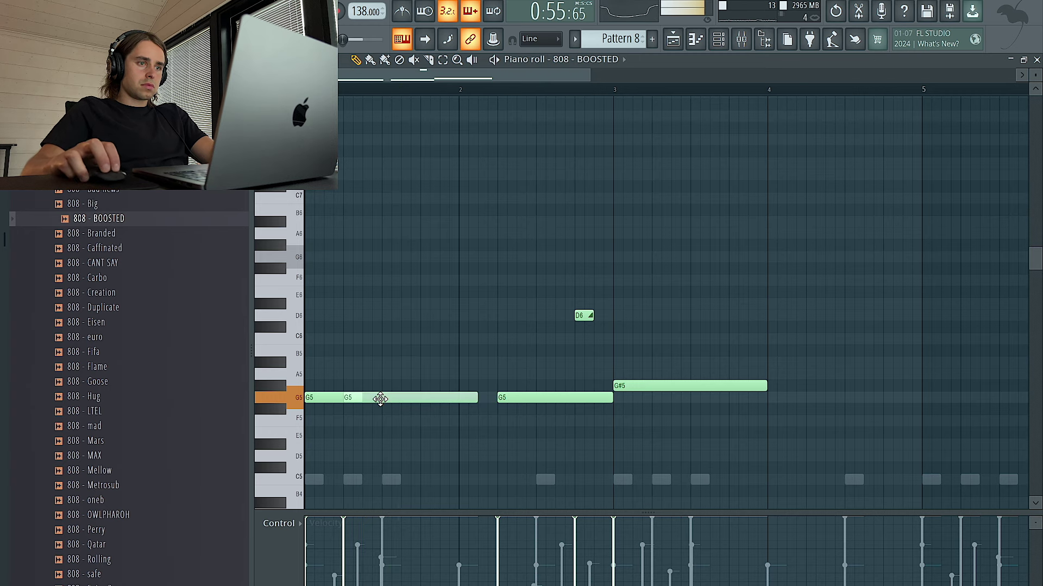
Try an extra G5 note at different positions in bar 1 of the 808 line, closing the gaps with legato, and delete it
{"action": "key", "text": "ctrl+l"}
{"action": "key", "text": "space"}
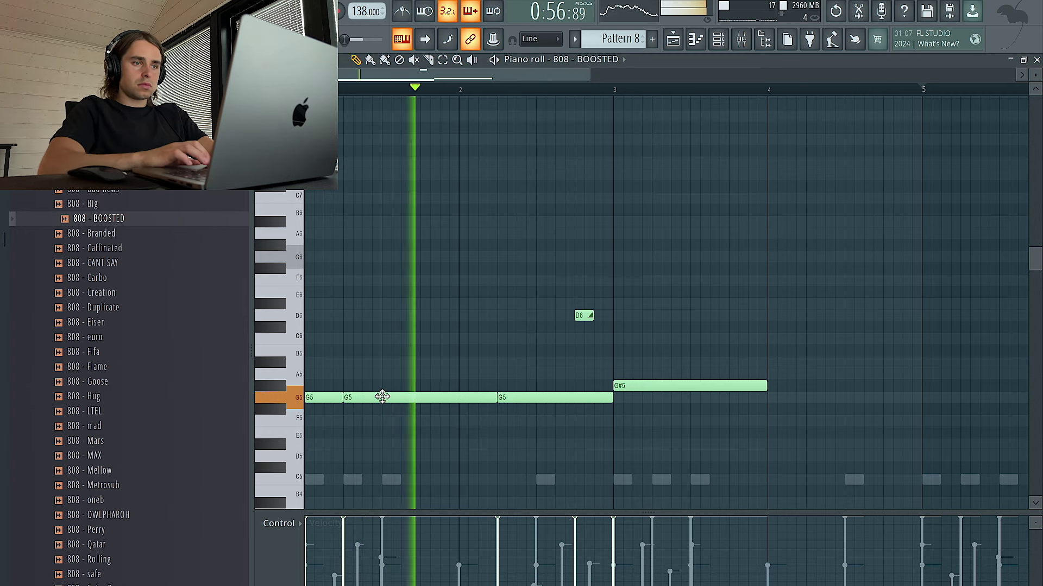
{"action": "left_click_drag", "start_coordinate": [382, 397], "coordinate": [415, 397]}
{"action": "key", "text": "ctrl+l"}
{"action": "right_click", "coordinate": [412, 396]}
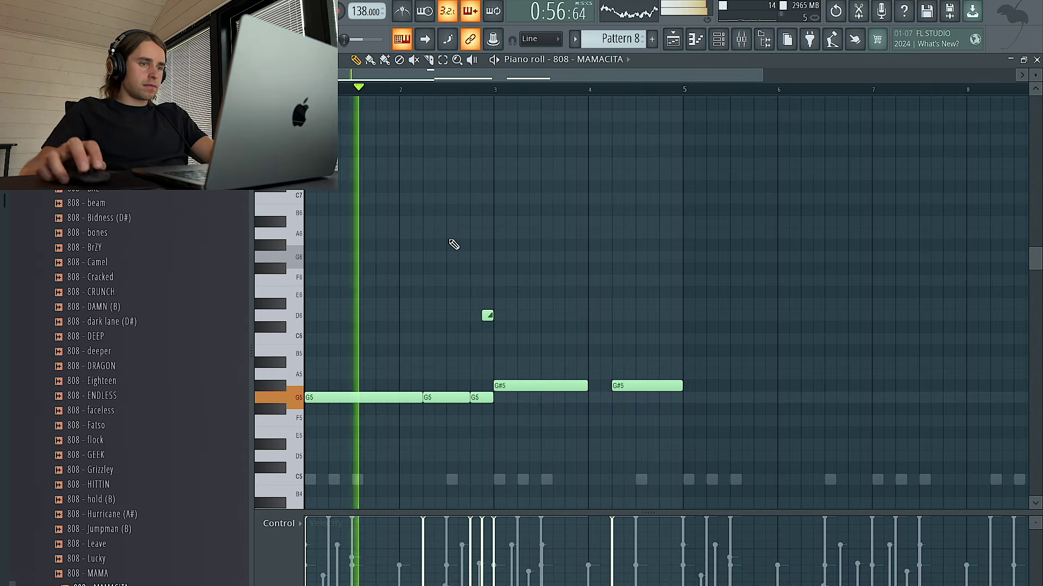
Delete the short G5 before bar 3, extend the preceding G5 to bar 3 and move the D6 slide one step earlier
{"action": "right_click", "coordinate": [484, 398]}
{"action": "left_click_drag", "start_coordinate": [470, 397], "coordinate": [497, 399]}
{"action": "right_click", "coordinate": [487, 315]}
{"action": "left_click_drag", "start_coordinate": [487, 316], "coordinate": [476, 315]}
Duplicate the first four bars of 808 notes into bars 5 to 8 and slightly lower the velocity of all notes
{"action": "left_click_drag", "start_coordinate": [684, 91], "coordinate": [311, 91]}
{"action": "key", "text": "ctrl+b"}
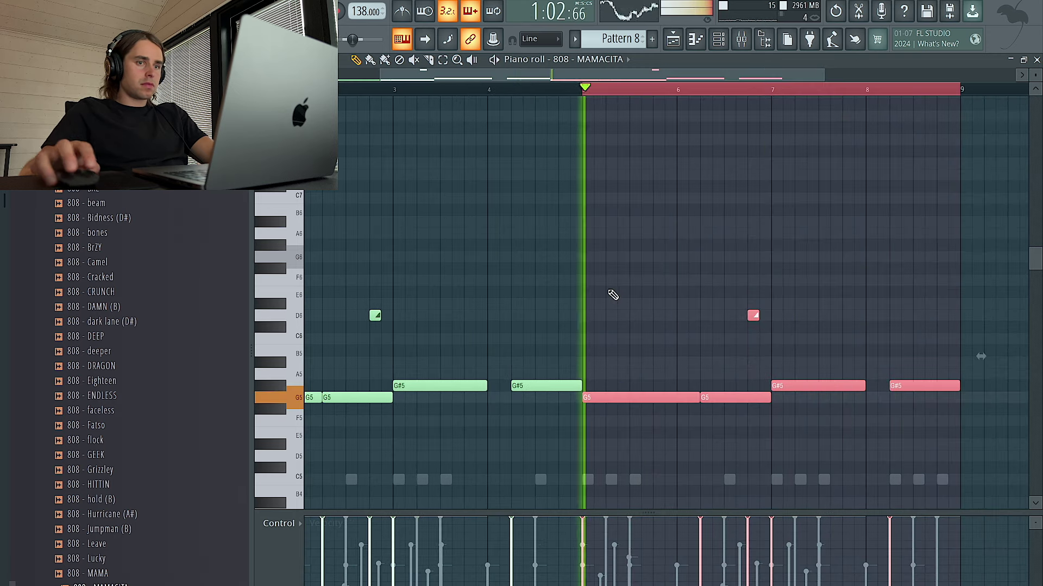
{"action": "scroll", "coordinate": [619, 293], "scroll_direction": "down", "scroll_amount": 2}
{"action": "key", "text": "ctrl+a"}
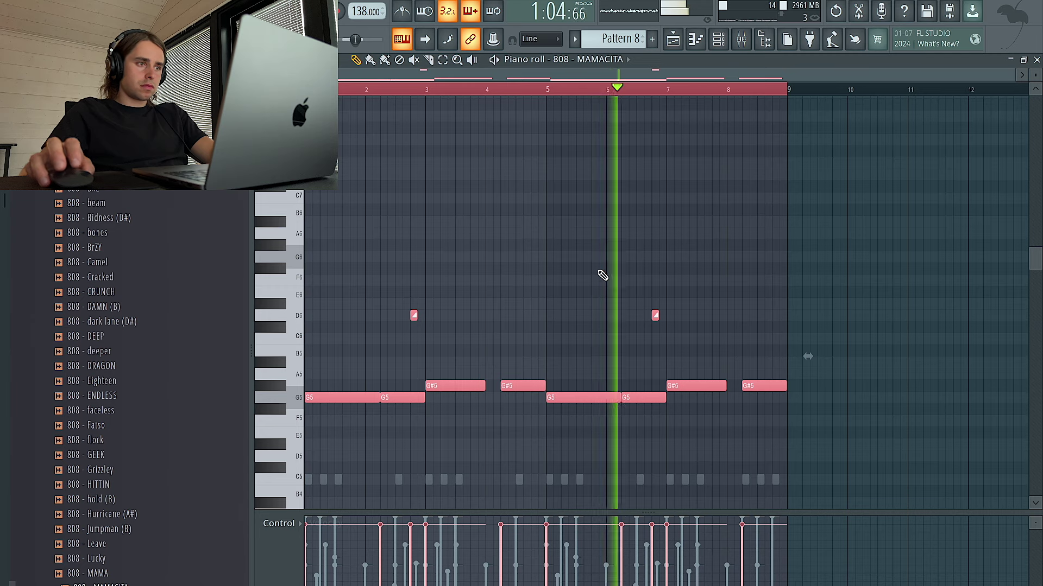
{"action": "right_click", "coordinate": [521, 242]}
{"action": "key", "text": "ctrl+a"}
{"action": "right_click", "coordinate": [640, 249]}
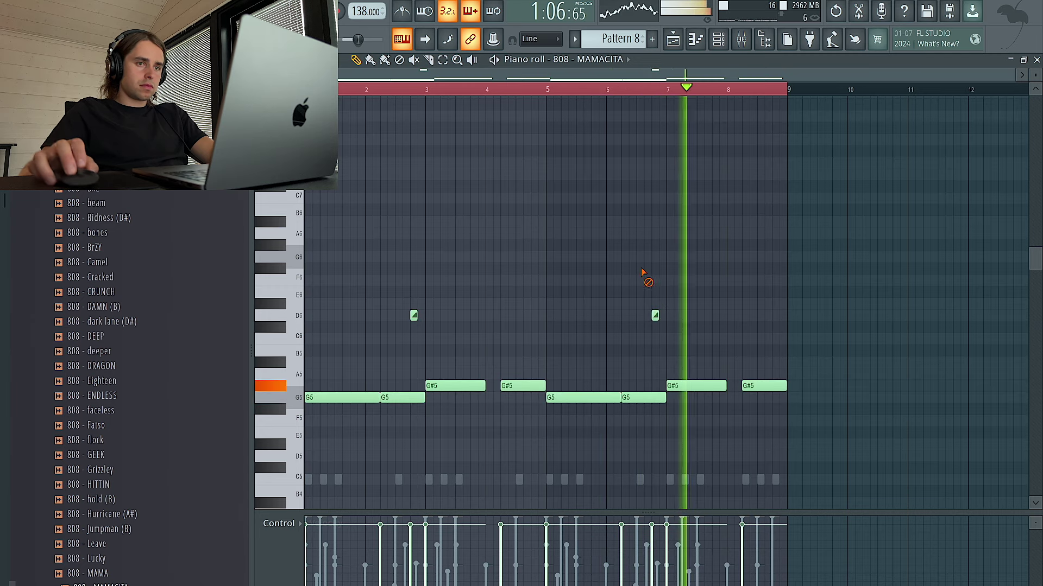
Lengthen the D6 slide in bar 6 up to bar 7 and try other positions and lengths for the bar 2 slide
{"action": "left_click_drag", "start_coordinate": [658, 316], "coordinate": [666, 315]}
{"action": "mouse_move", "coordinate": [415, 316]}
{"action": "left_mouse_down"}
{"action": "mouse_move", "coordinate": [426, 316]}
{"action": "mouse_move", "coordinate": [400, 318]}
{"action": "left_mouse_up"}
{"action": "scroll", "coordinate": [412, 425], "scroll_direction": "up", "scroll_amount": 2}
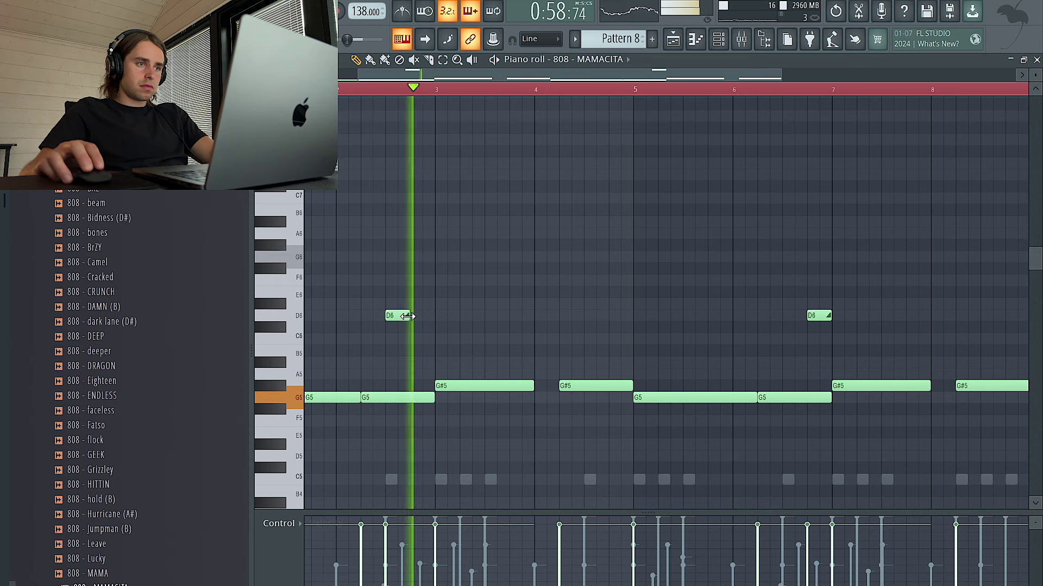
{"action": "left_click_drag", "start_coordinate": [411, 316], "coordinate": [423, 316]}
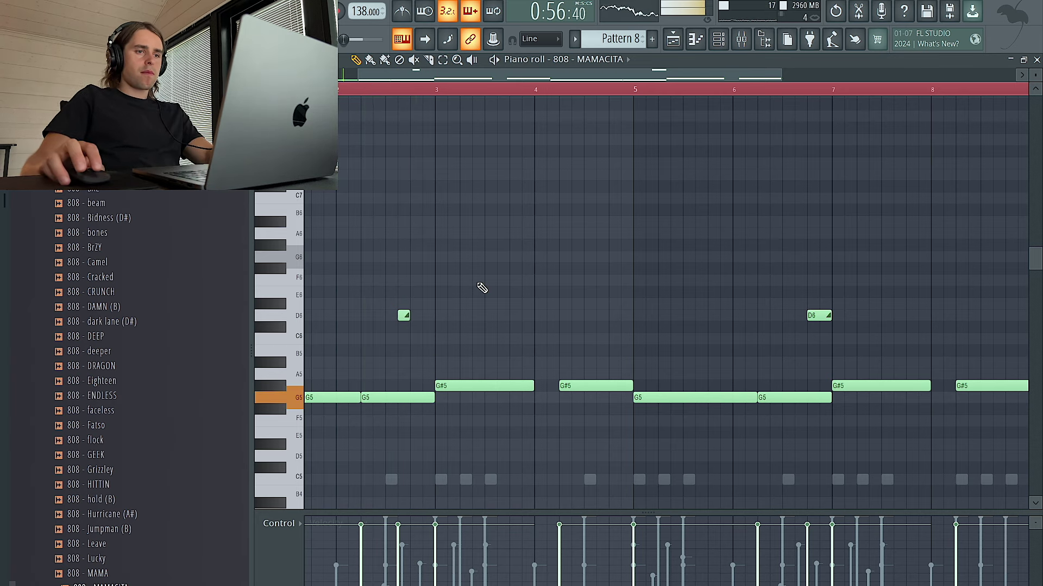
Shorten the D6 slide in bar 2 so it ends at bar 3, and slightly lower the velocity of all 808 notes
{"action": "key", "text": "ctrl+a"}
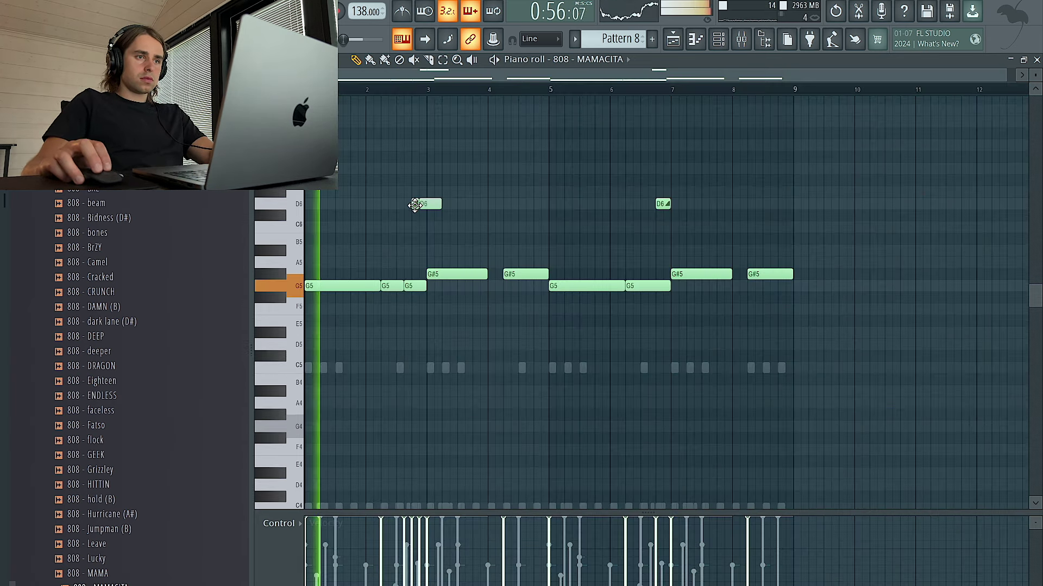
{"action": "left_click_drag", "start_coordinate": [441, 204], "coordinate": [422, 205]}
{"action": "key", "text": "ctrl+a"}
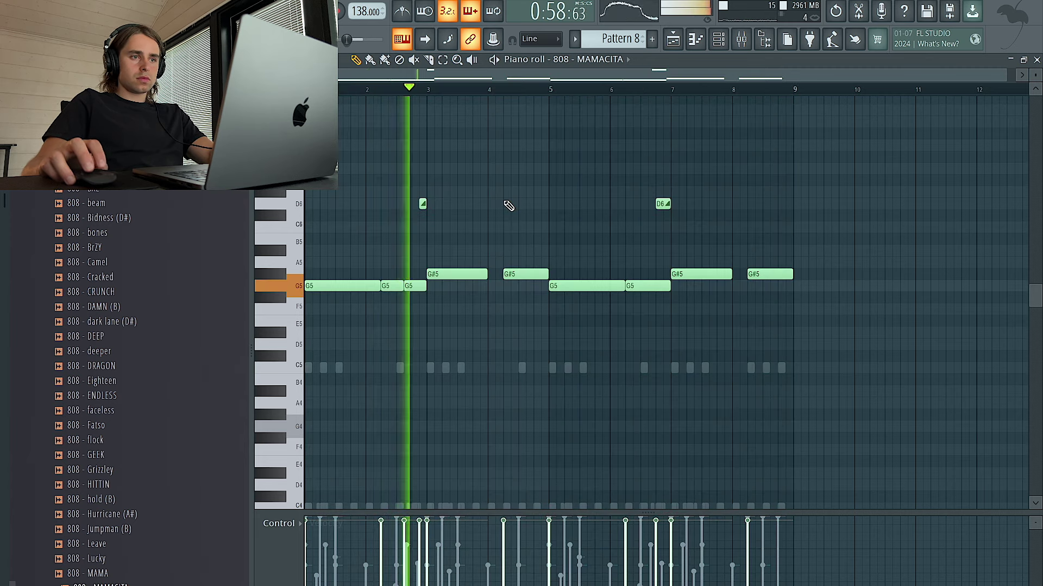
Replace the 808 notes in bars 5 to 8 with a copy of the revised first four bars
{"action": "key", "text": "ctrl+d"}
{"action": "left_click_drag", "start_coordinate": [873, 364], "coordinate": [549, 162]}
{"action": "key", "text": "Delete"}
{"action": "key", "text": "ctrl+b"}
Adjust the panning of the low - hihat channel in the channel rack
{"action": "left_click", "coordinate": [712, 40]}
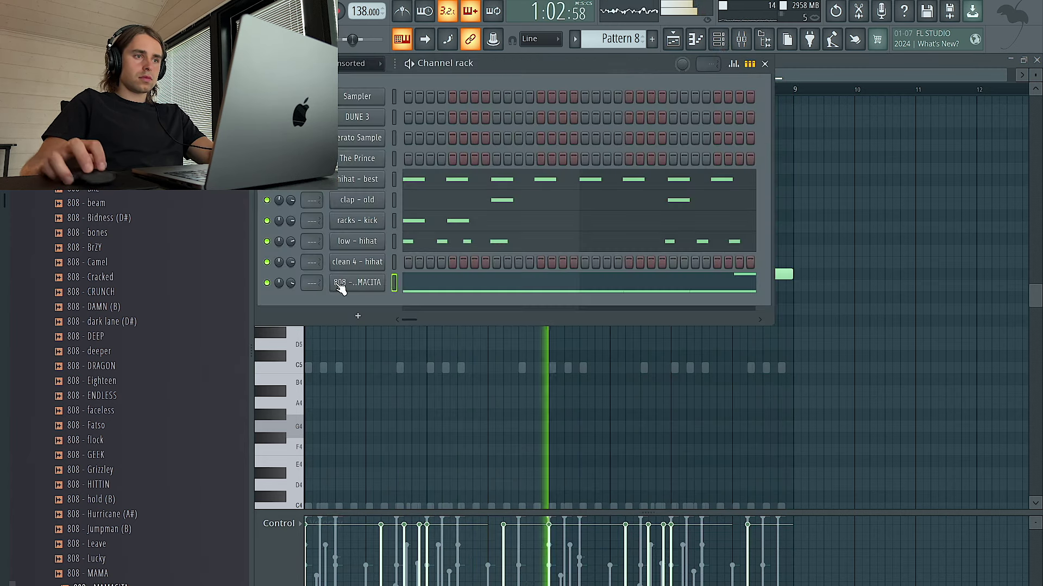
{"action": "mouse_move", "coordinate": [281, 241]}
{"action": "left_mouse_down"}
{"action": "mouse_move", "coordinate": [280, 251]}
{"action": "mouse_move", "coordinate": [291, 239]}
{"action": "left_mouse_up"}
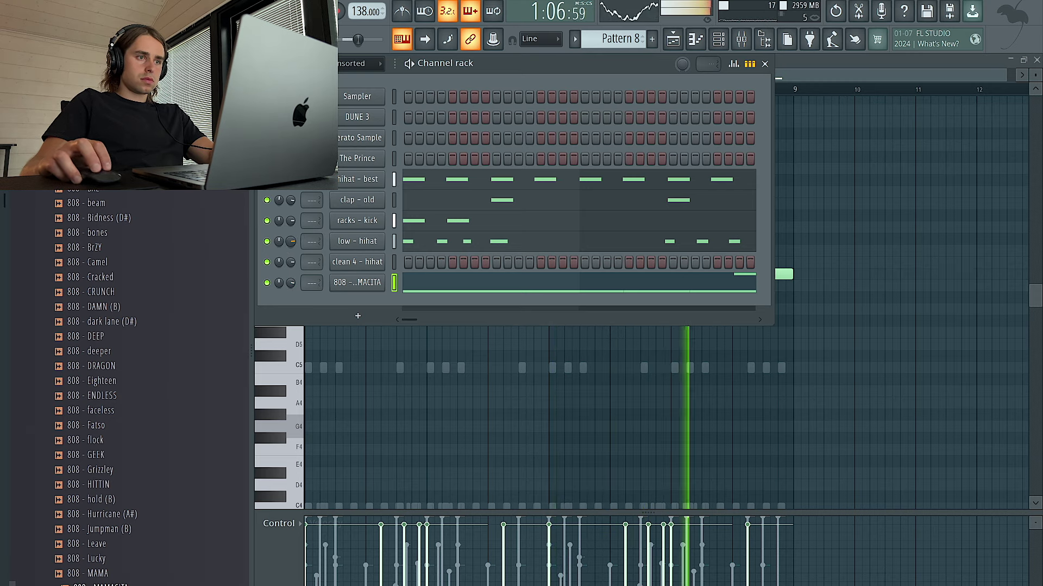
{"action": "left_click", "coordinate": [375, 242]}
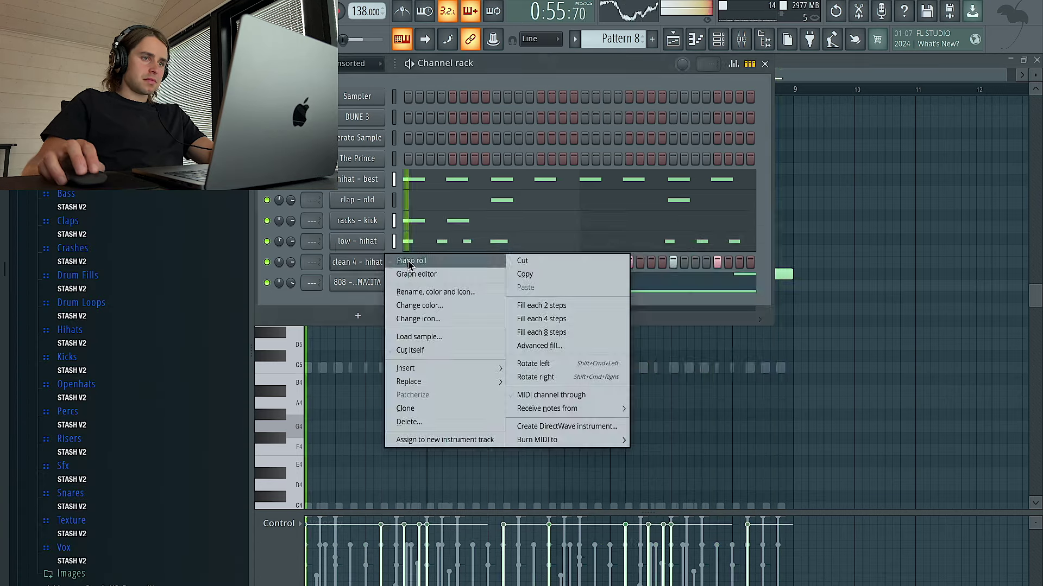
Open the clean 4 - hihat notes in the piano roll and add quieter C5 hits between the existing ones through bar 8
{"action": "left_click", "coordinate": [412, 262]}
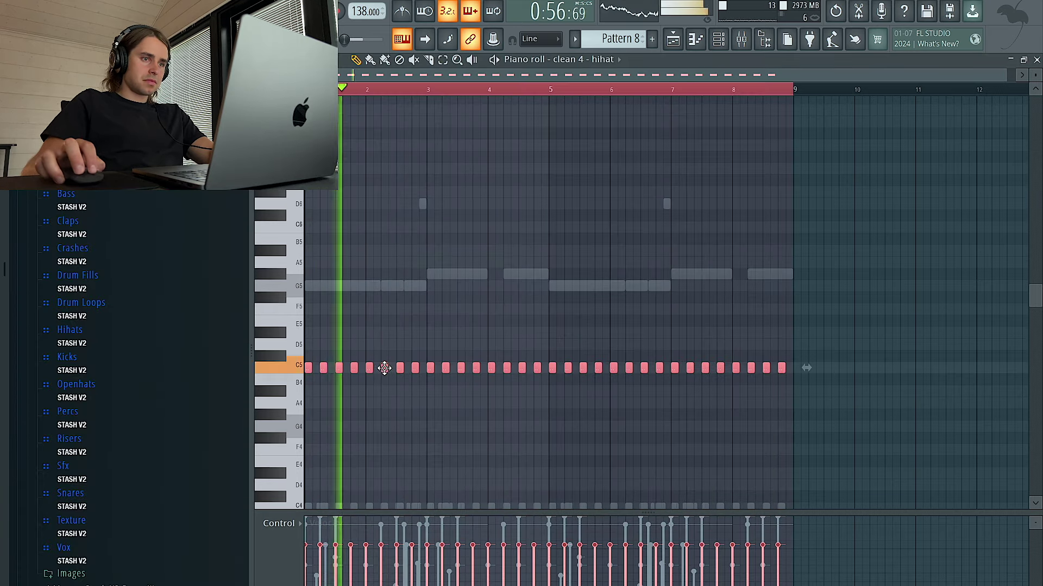
{"action": "scroll", "coordinate": [450, 294], "scroll_direction": "down", "scroll_amount": 5}
{"action": "key", "text": "ctrl+a"}
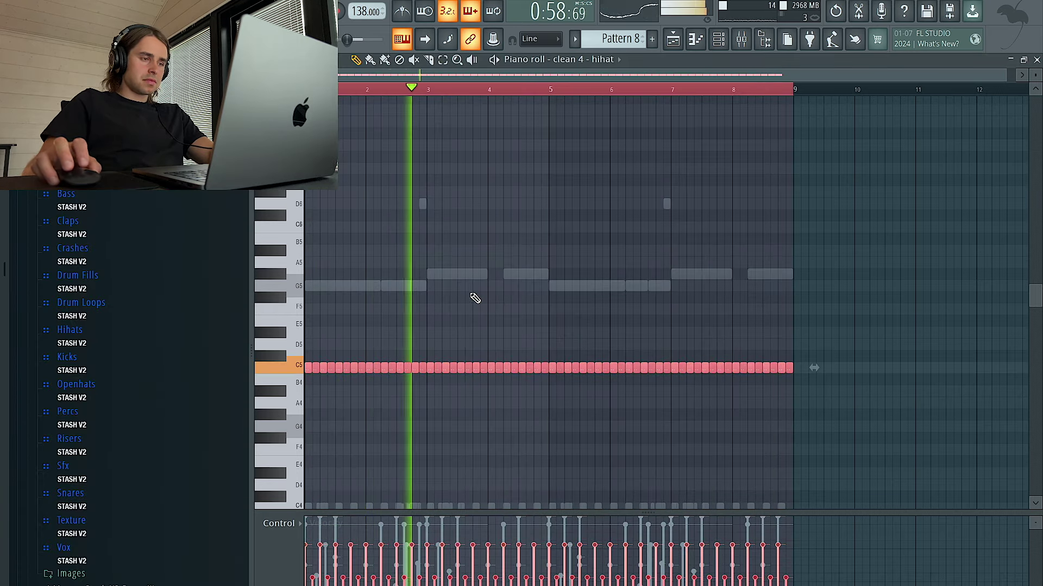
{"action": "left_click", "coordinate": [520, 289], "text": "ctrl"}
Route clean 4 - hihat to mixer track 5 and open the channel's miscellaneous settings
{"action": "left_click", "coordinate": [719, 40]}
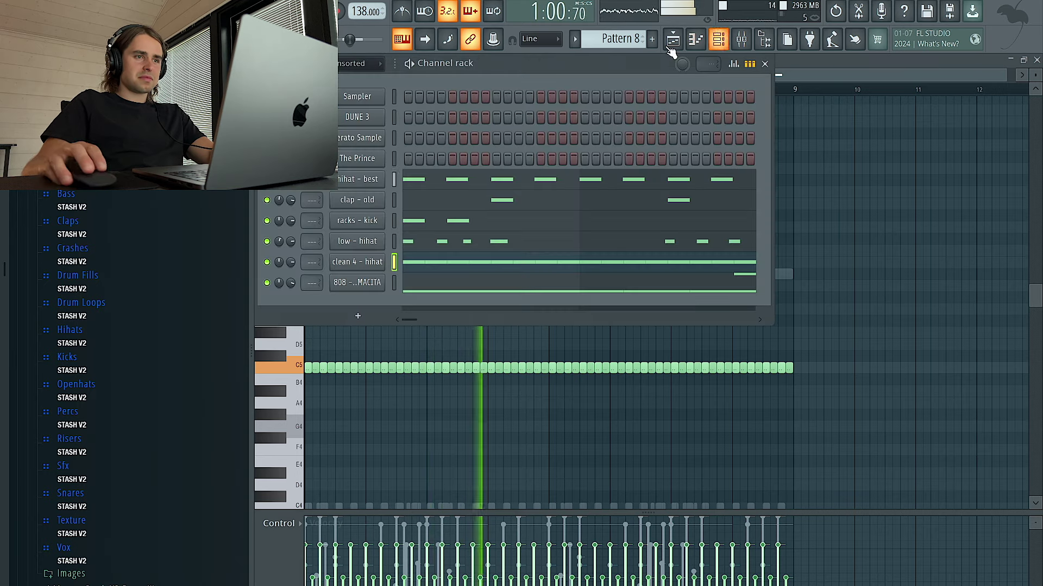
{"action": "left_click", "coordinate": [344, 248]}
{"action": "left_click", "coordinate": [622, 120]}
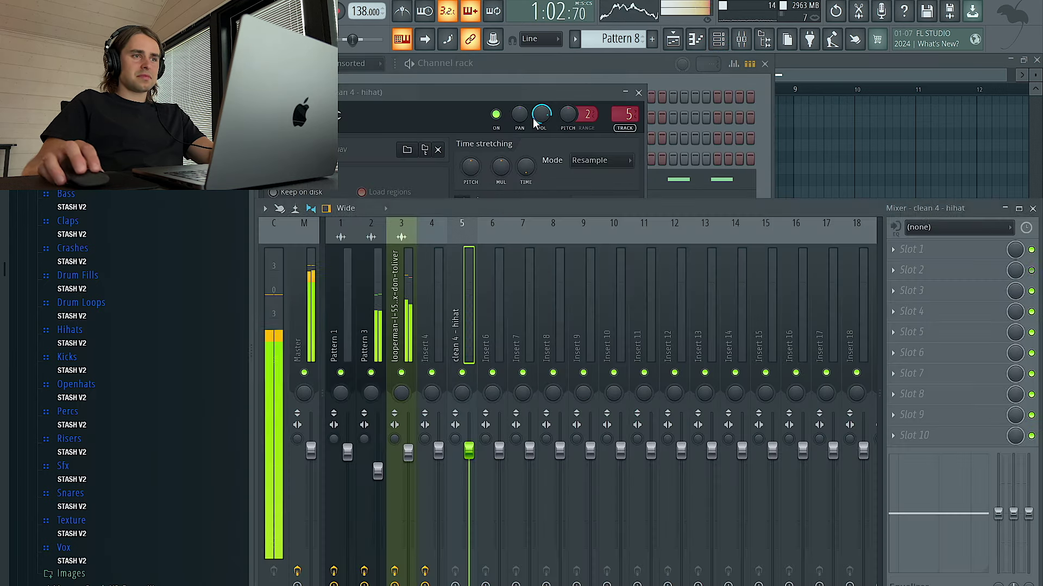
{"action": "left_click", "coordinate": [341, 119]}
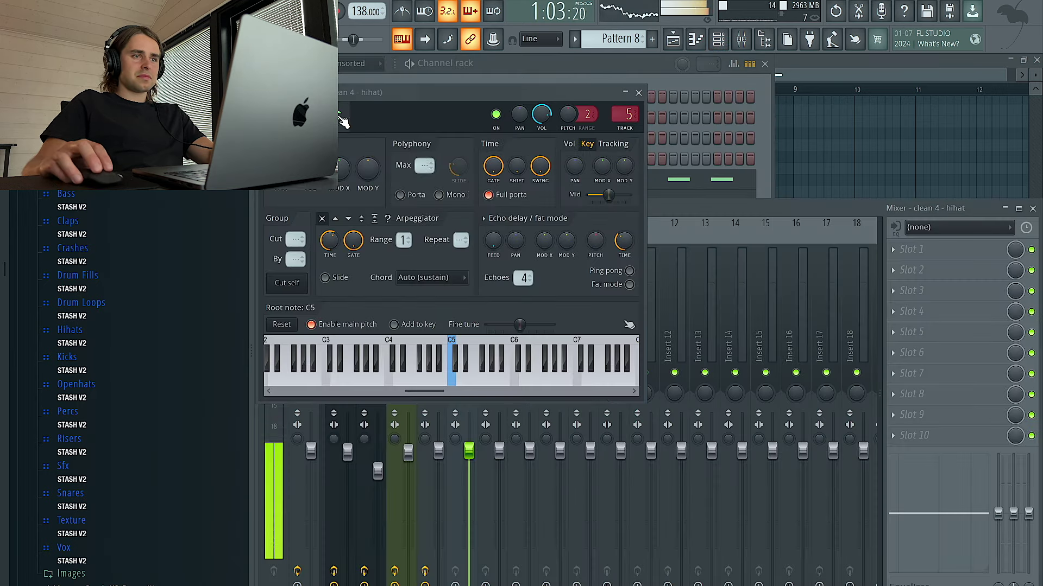
Add Fruity Reeverb 2 to slot 2 of the clean 4 - hihat mixer track and close its window
{"action": "left_click", "coordinate": [945, 275]}
{"action": "left_click", "coordinate": [724, 139]}
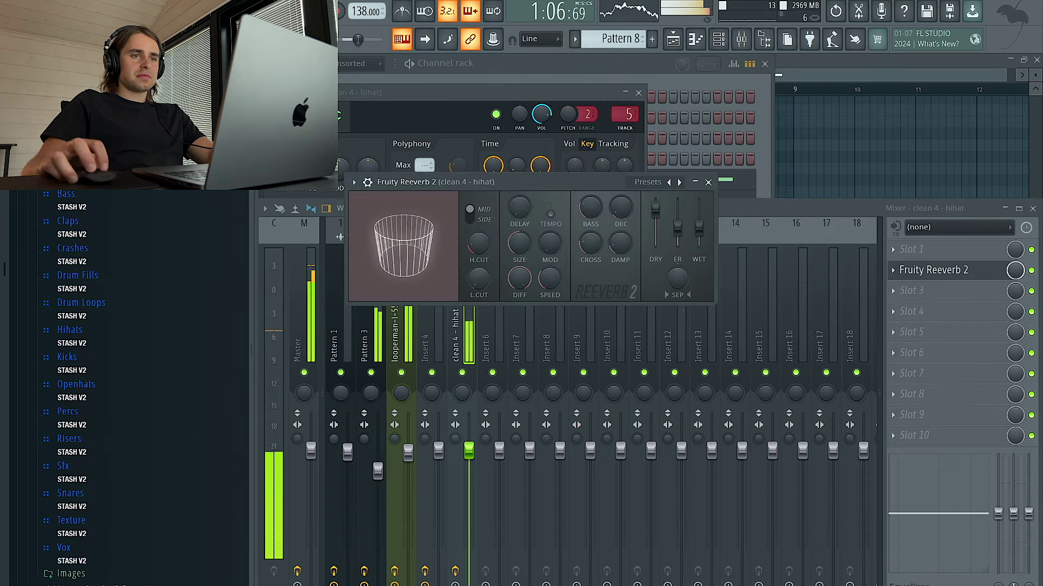
{"action": "left_click", "coordinate": [708, 182]}
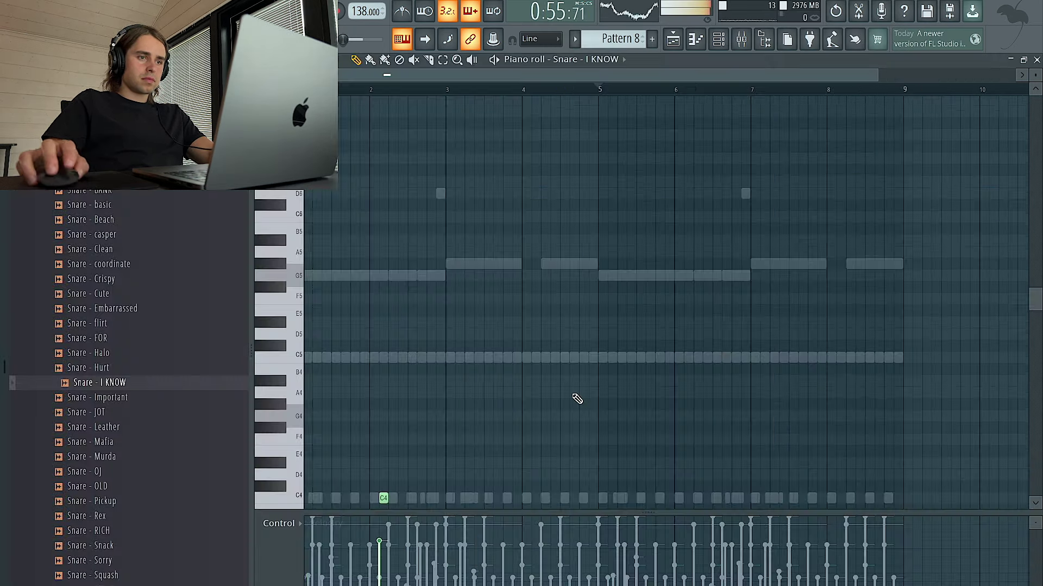
Repeat the Snare - I KNOW hit from early bar 2 in bar 6 and play the pattern
{"action": "key", "text": "space"}
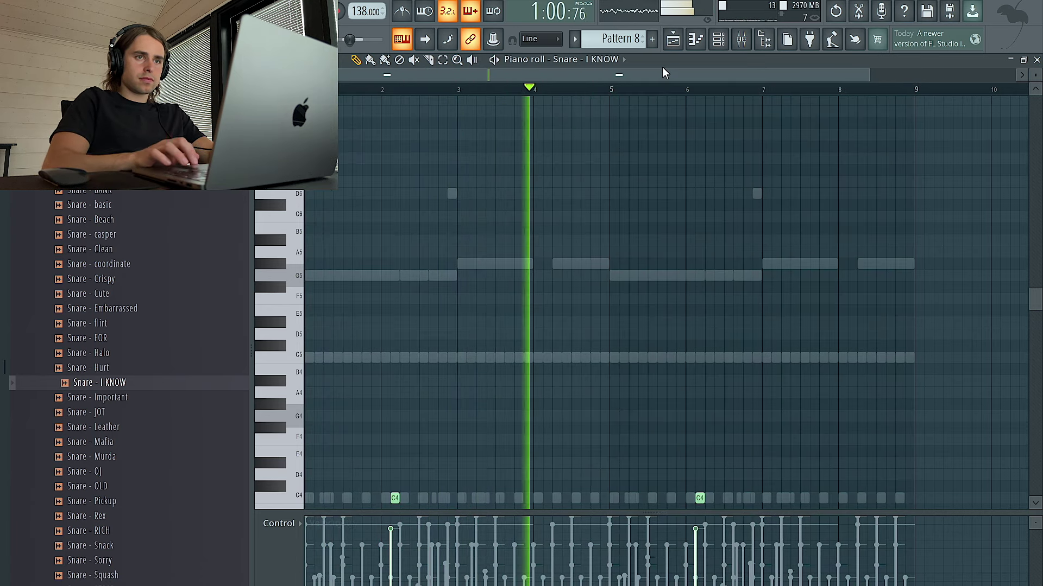
Add the Openhat - coordinate sample from the Stash V2 Openhats folder as a new channel and place a hit on step 29
{"action": "left_click", "coordinate": [723, 40]}
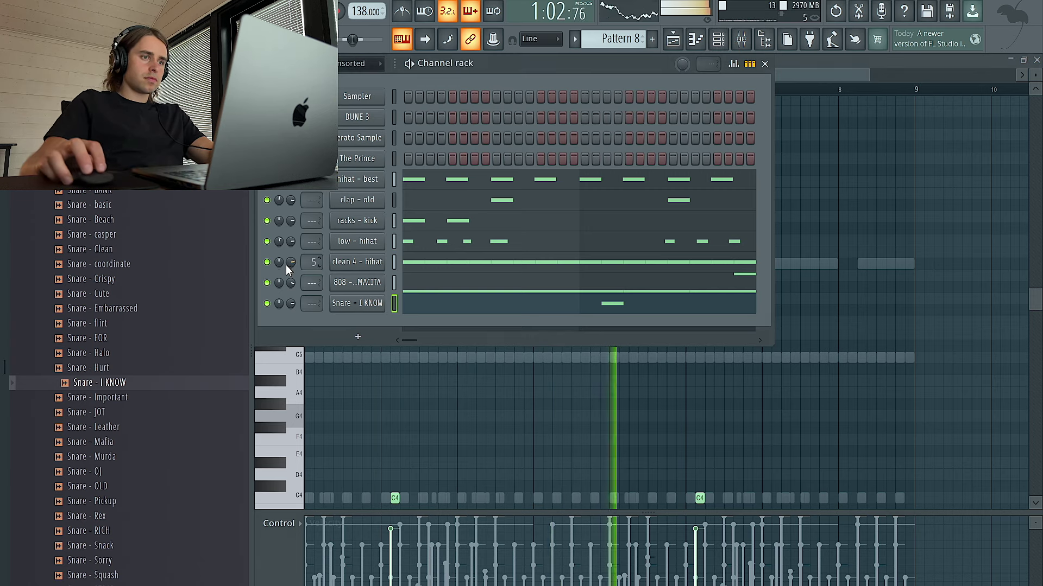
{"action": "left_click", "coordinate": [106, 173]}
{"action": "scroll", "coordinate": [109, 212], "scroll_direction": "up", "scroll_amount": 4}
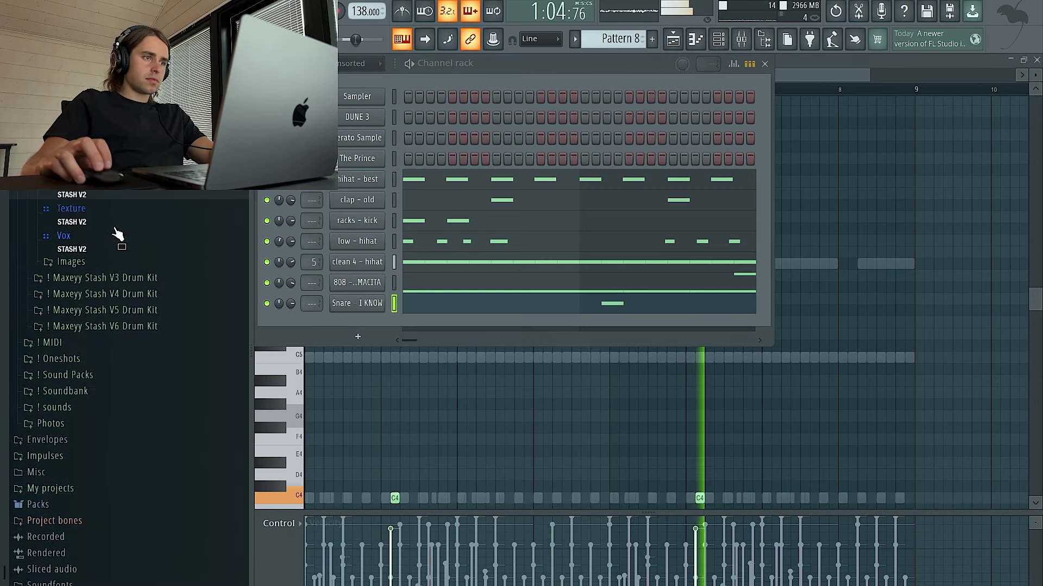
{"action": "scroll", "coordinate": [128, 388], "scroll_direction": "up", "scroll_amount": 10}
{"action": "left_click_drag", "start_coordinate": [110, 249], "coordinate": [473, 328]}
{"action": "left_click", "coordinate": [716, 324]}
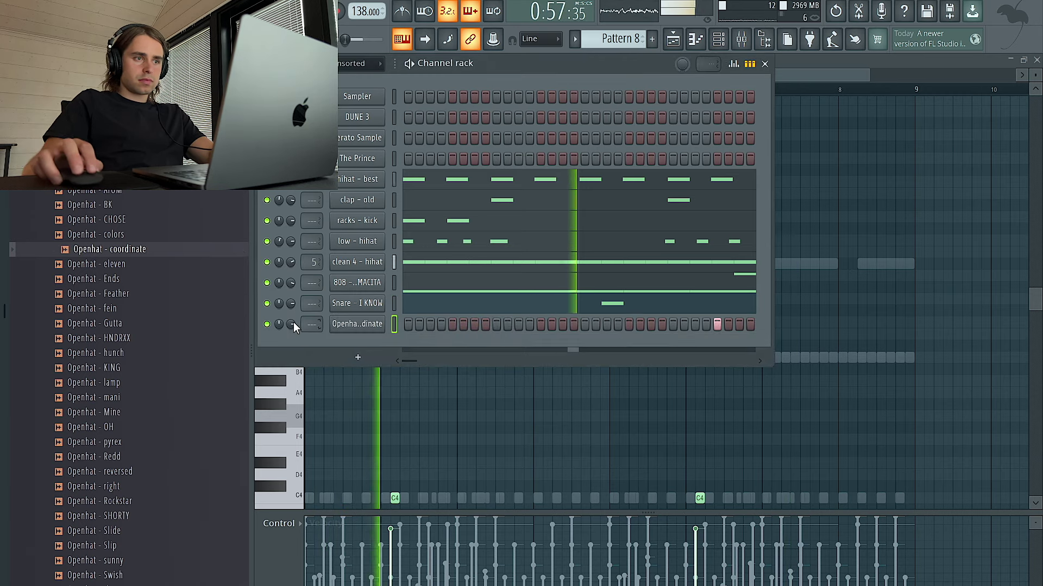
Repeat the Openhat - coordinate hit from late bar 2 at the matching position in bar 6 in the piano roll
{"action": "right_click", "coordinate": [380, 324]}
{"action": "left_click", "coordinate": [416, 325]}
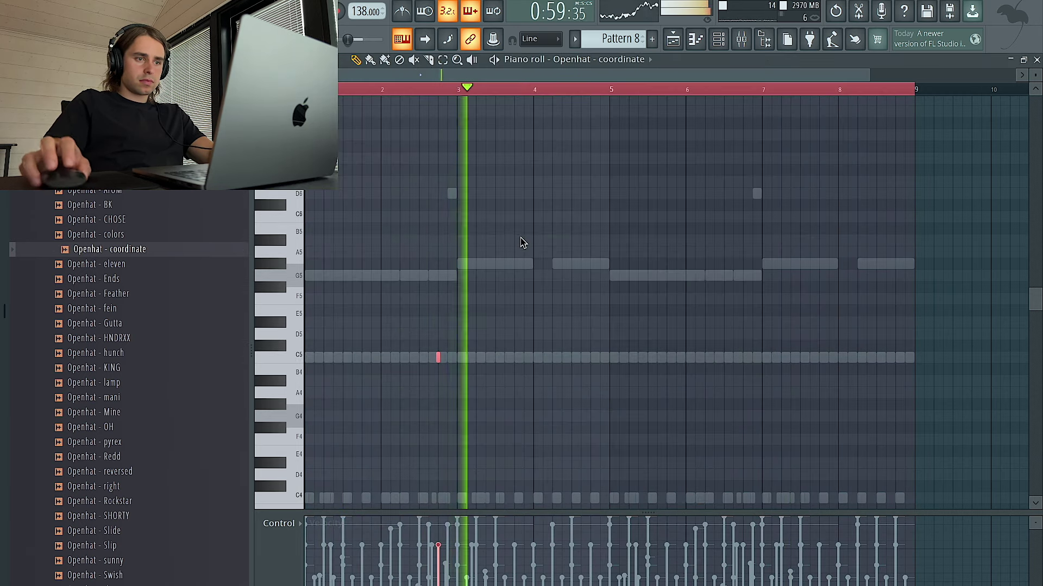
{"action": "key", "text": "ctrl+d"}
{"action": "left_click_drag", "start_coordinate": [619, 89], "coordinate": [40, 198]}
{"action": "key", "text": "ctrl+b"}
{"action": "key", "text": "ctrl+d"}
Transpose both Snare - I KNOW hits up to F#4 in the piano roll and clear the selection
{"action": "left_click", "coordinate": [723, 42]}
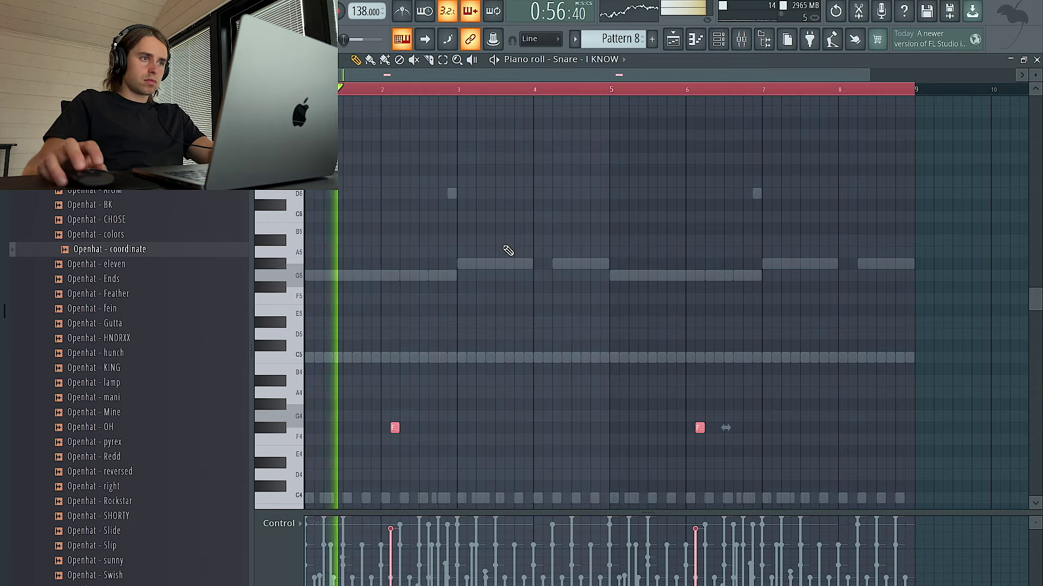
{"action": "key", "text": "ctrl+d"}
Replace the clean 4 - hihat sample from the Stash V2 Hihats folder, trying Hihat - hatclosed and settling on Hihat - 4
{"action": "key", "text": "F6"}
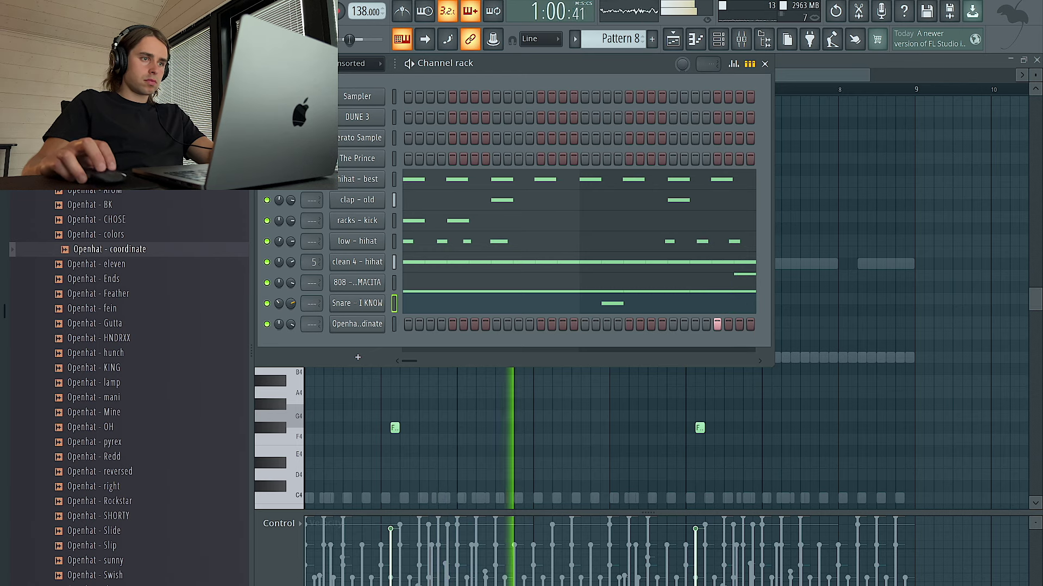
{"action": "scroll", "coordinate": [157, 336], "scroll_direction": "up", "scroll_amount": 10}
{"action": "left_click", "coordinate": [187, 333]}
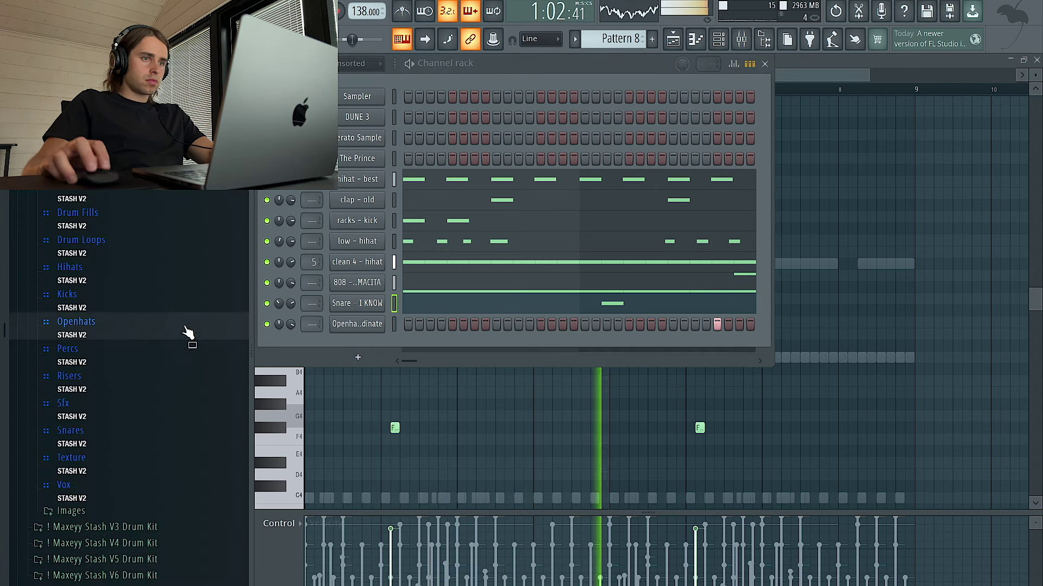
{"action": "scroll", "coordinate": [142, 313], "scroll_direction": "up", "scroll_amount": 3}
{"action": "left_click", "coordinate": [104, 401]}
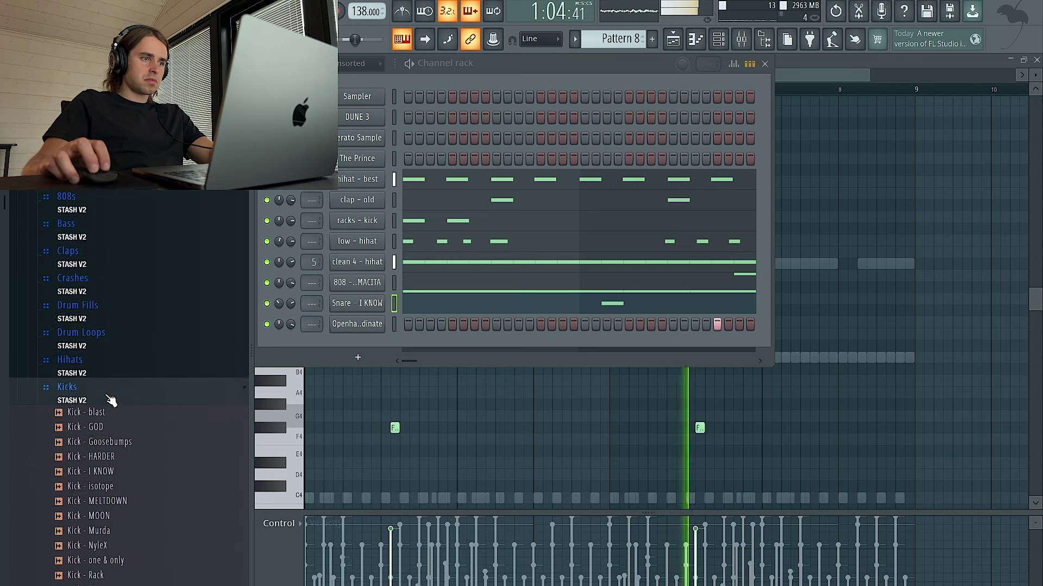
{"action": "scroll", "coordinate": [117, 393], "scroll_direction": "down", "scroll_amount": 7}
{"action": "left_click_drag", "start_coordinate": [133, 359], "coordinate": [369, 263]}
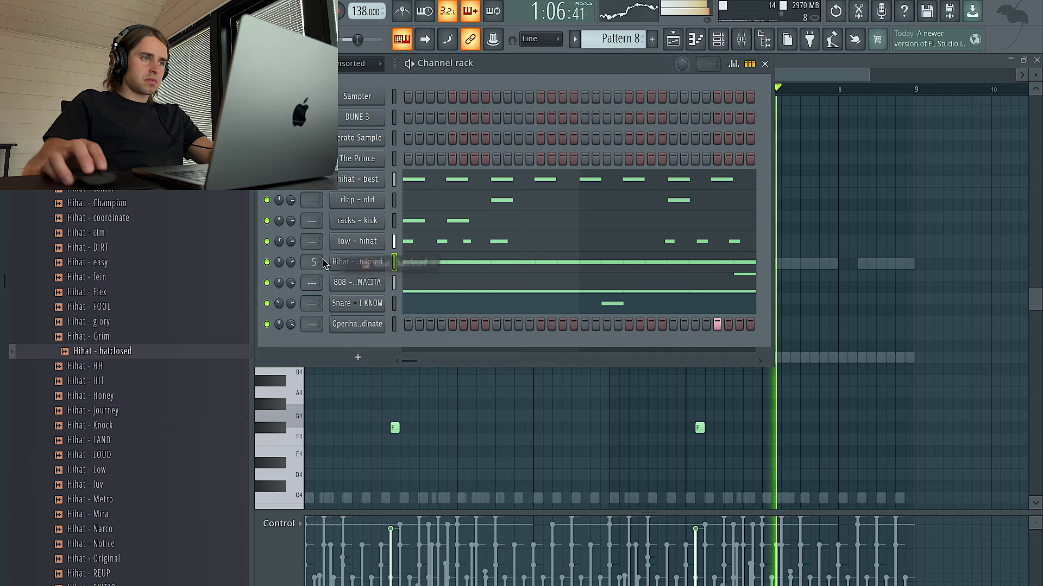
{"action": "middle_click", "coordinate": [143, 220]}
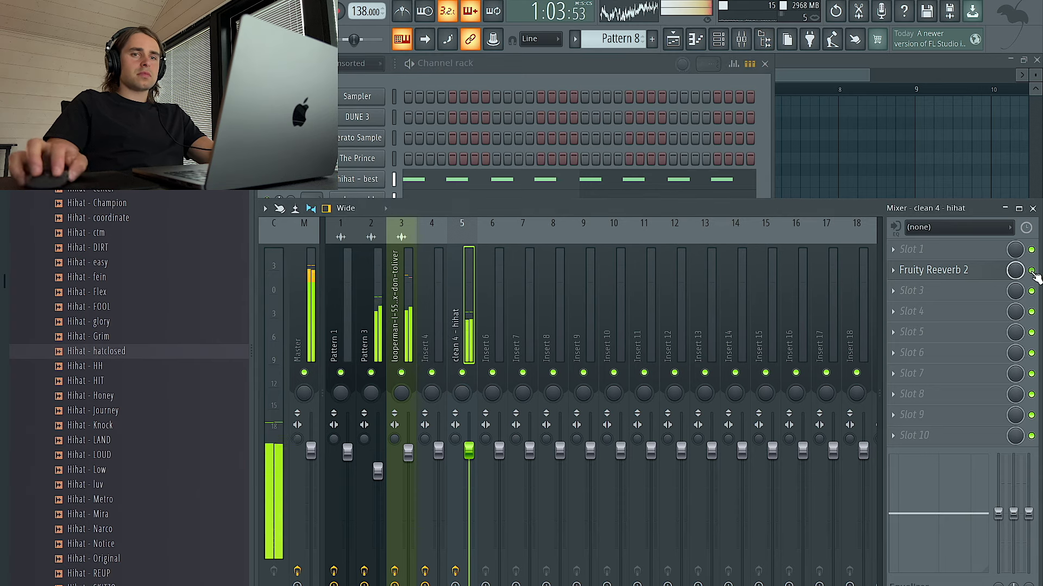
Bypass Fruity Reeverb 2 on the hihat's mixer track for comparison and switch it back on
{"action": "left_click", "coordinate": [531, 66]}
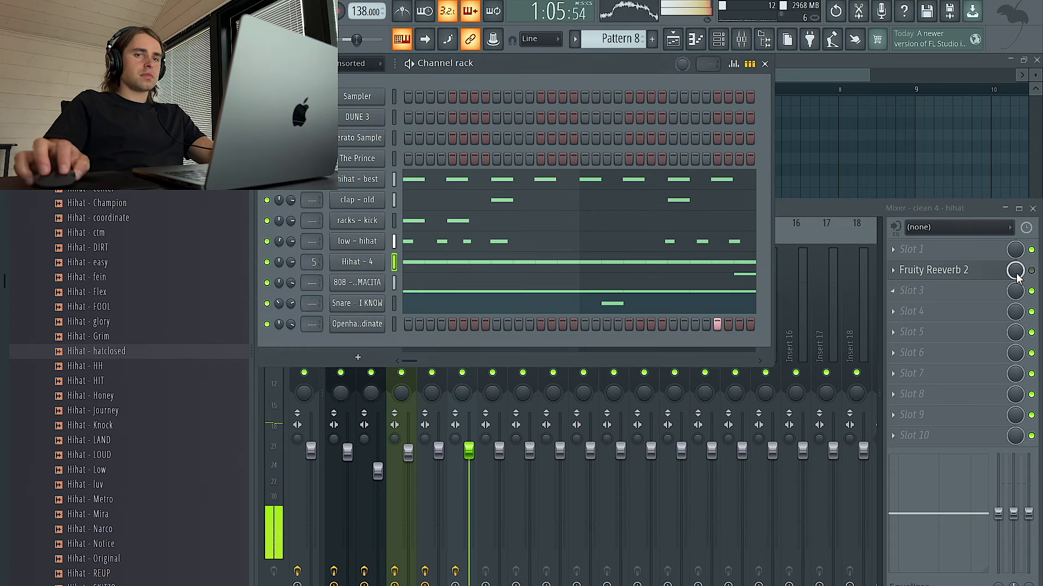
{"action": "left_click", "coordinate": [985, 277]}
{"action": "left_click", "coordinate": [563, 87]}
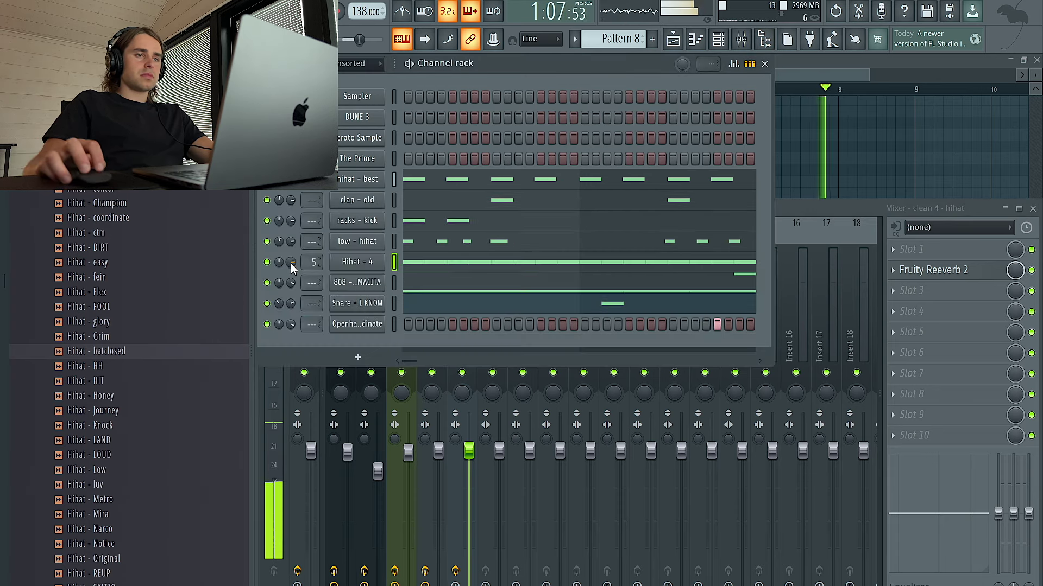
Try the Hihat - 4 notes at higher pitches, raising them semitone by semitone to G5 in the piano roll
{"action": "right_click", "coordinate": [383, 255]}
{"action": "left_click", "coordinate": [403, 260]}
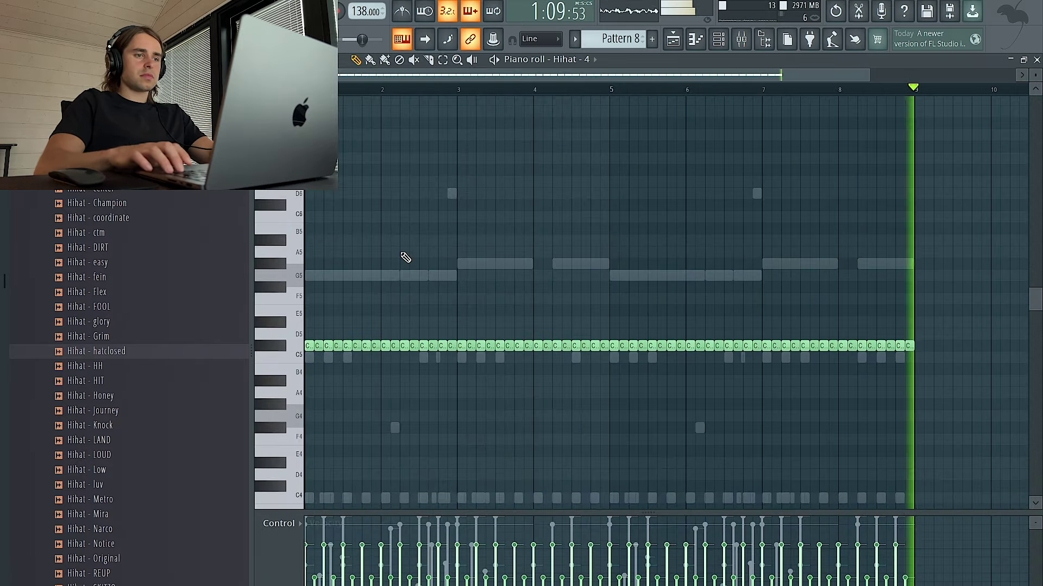
{"action": "key", "text": "shift+Up"}
{"action": "key", "text": "shift+Up"}
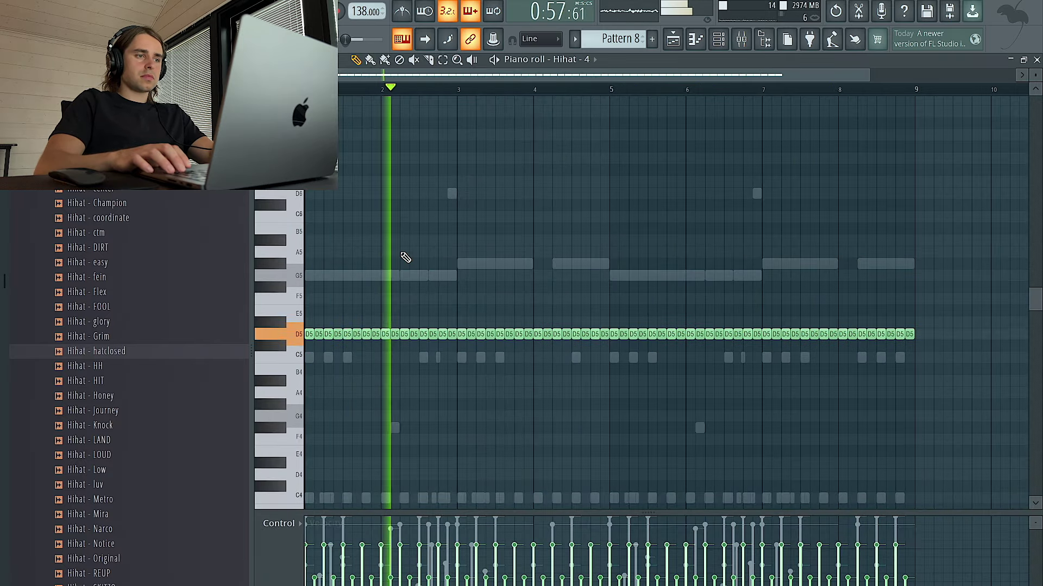
{"action": "key", "text": "shift+Up"}
{"action": "key", "text": "shift+Up"}
{"action": "key", "text": "shift+Up"}
{"action": "key", "text": "shift+Up"}
{"action": "key", "text": "shift+Up"}
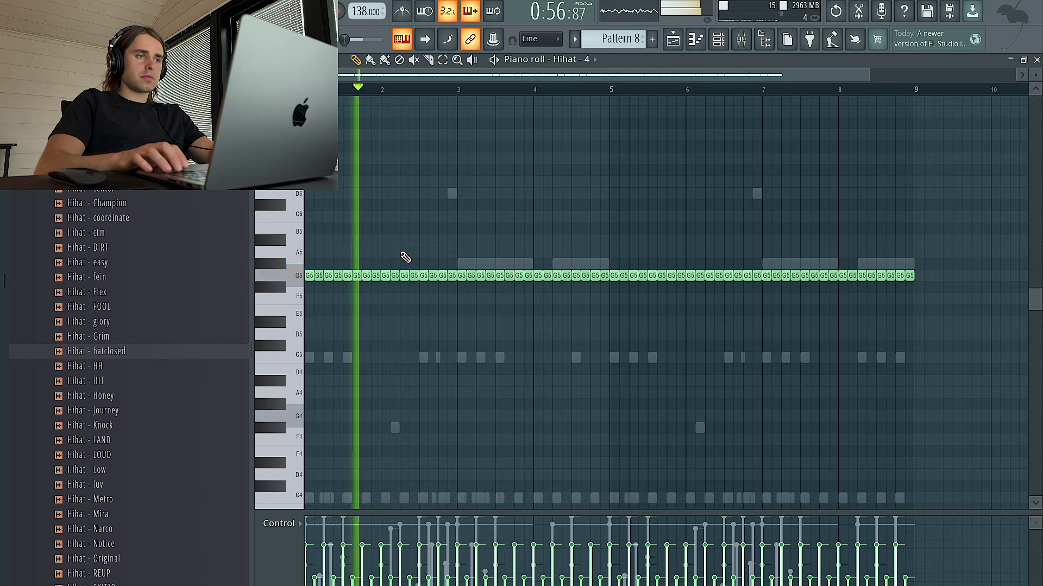
Drop the Hihat - 4 notes by an octave and raise them semitone by semitone to C5
{"action": "key", "text": "ctrl+Down"}
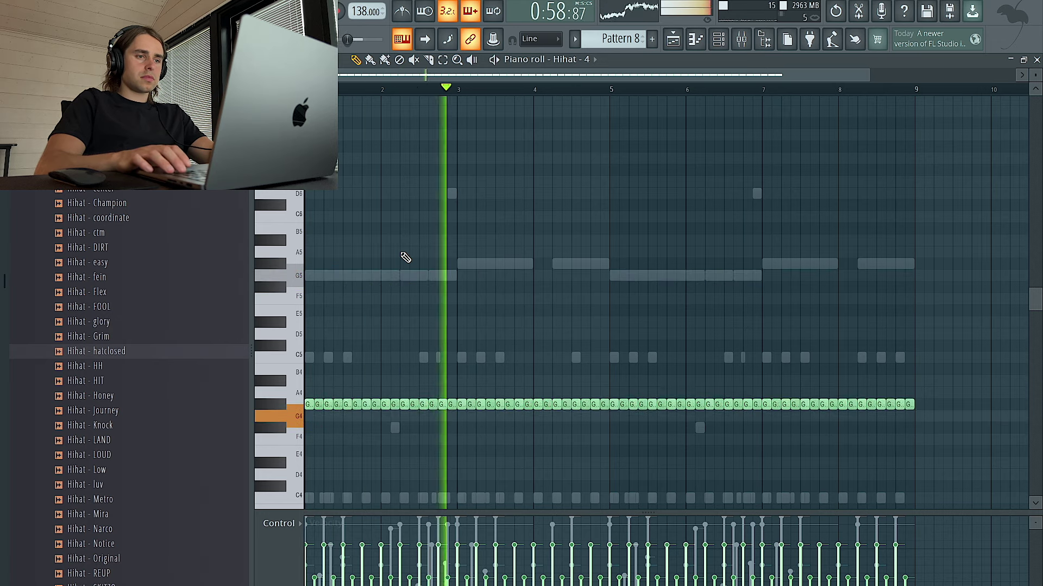
{"action": "key", "text": "shift+Up"}
{"action": "key", "text": "shift+Up"}
{"action": "key", "text": "shift+Up"}
{"action": "key", "text": "shift+Up"}
{"action": "key", "text": "shift+Up"}
Adjust the precomputed EQ effect of the Hihat - 4 sample, lower the channel's volume and close its settings
{"action": "left_click", "coordinate": [720, 41]}
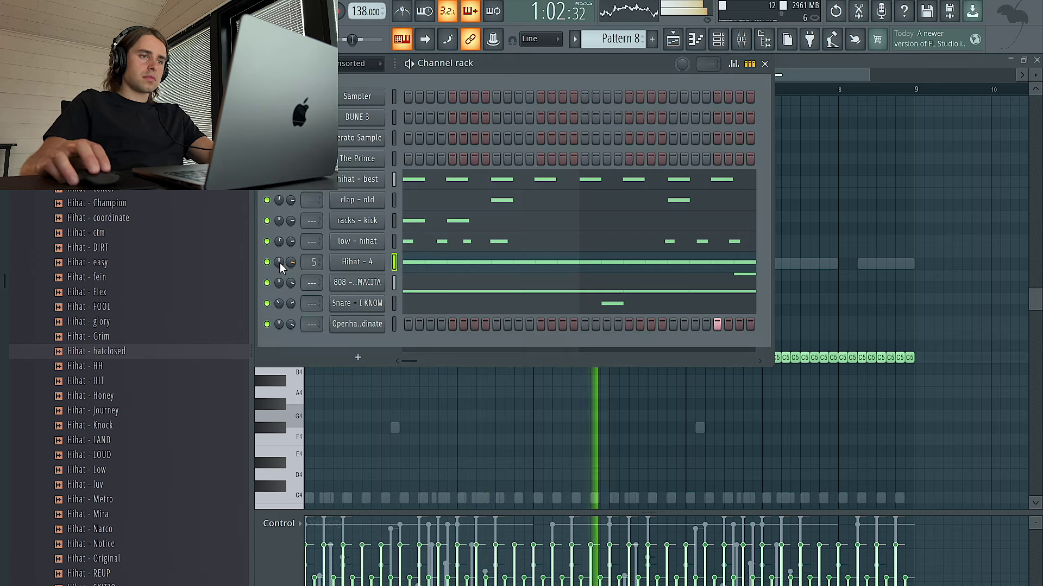
{"action": "left_click", "coordinate": [350, 263]}
{"action": "left_click", "coordinate": [742, 40]}
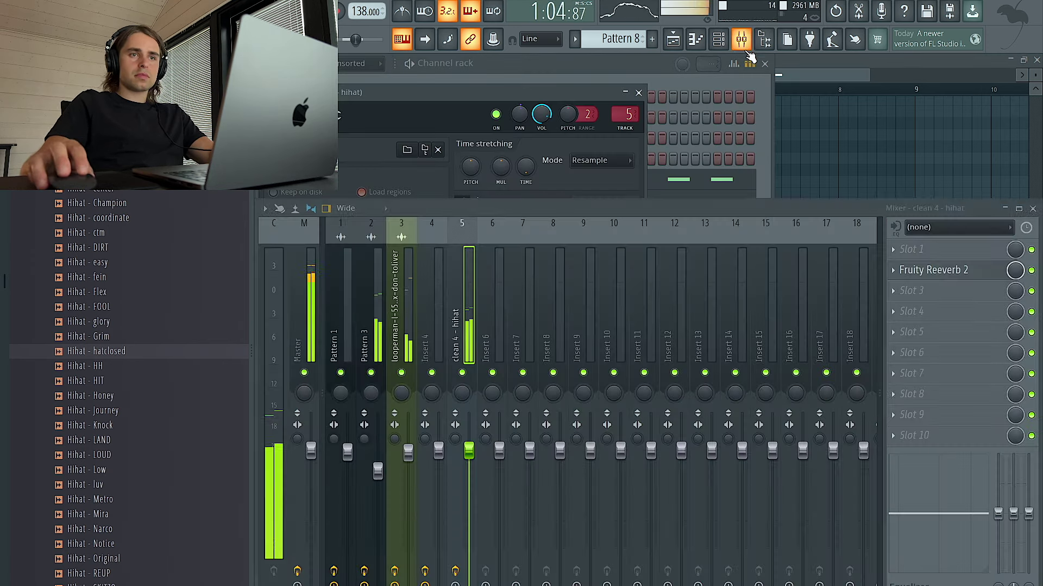
{"action": "left_click", "coordinate": [493, 180]}
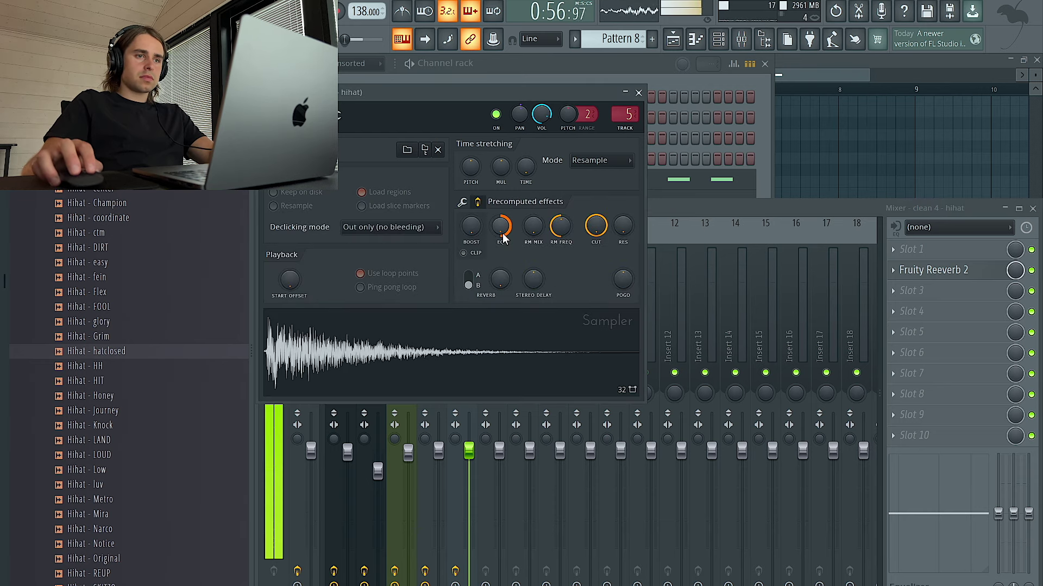
{"action": "right_click", "coordinate": [501, 228]}
{"action": "left_click", "coordinate": [513, 246]}
{"action": "scroll", "coordinate": [470, 239], "scroll_direction": "up", "scroll_amount": 3}
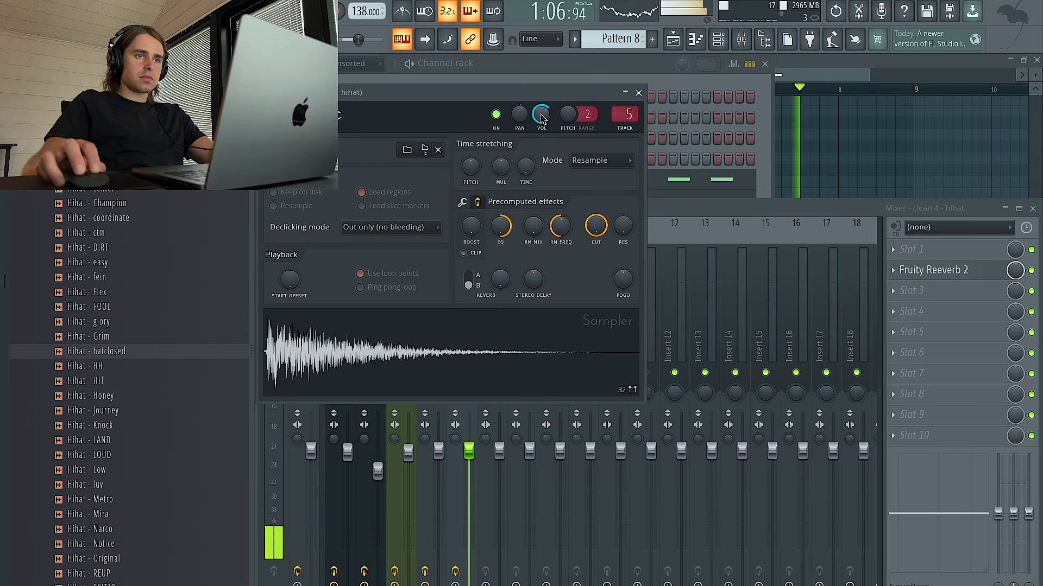
{"action": "left_click", "coordinate": [638, 92]}
{"action": "left_click", "coordinate": [538, 76]}
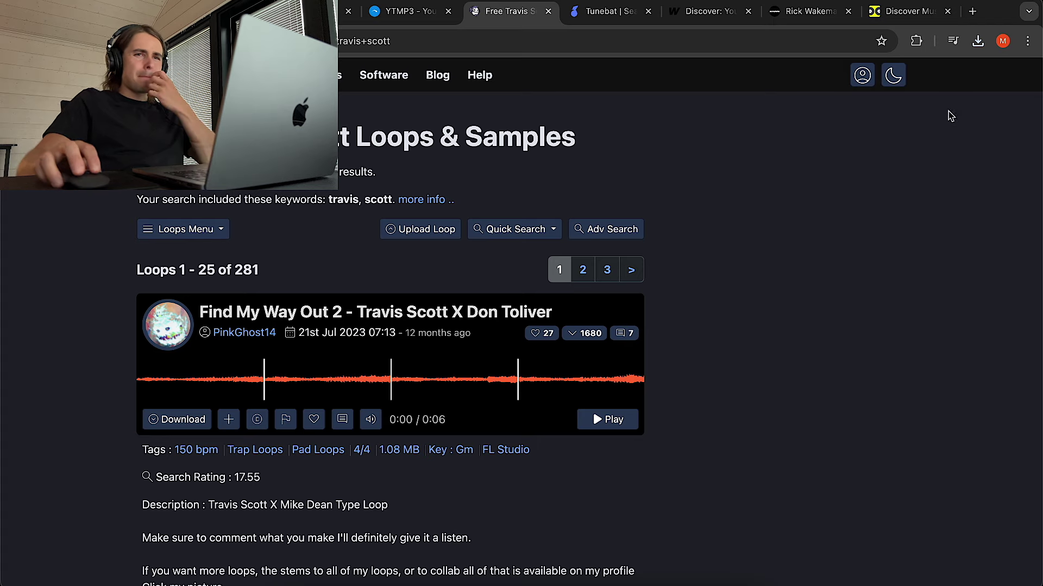
Place the downloaded Looperman aproach-2 loop from the browser on playlist Track 7 near bar 41 and set its time stretching to Stretch
{"action": "left_click", "coordinate": [978, 41]}
{"action": "left_click_drag", "start_coordinate": [849, 132], "coordinate": [638, 356]}
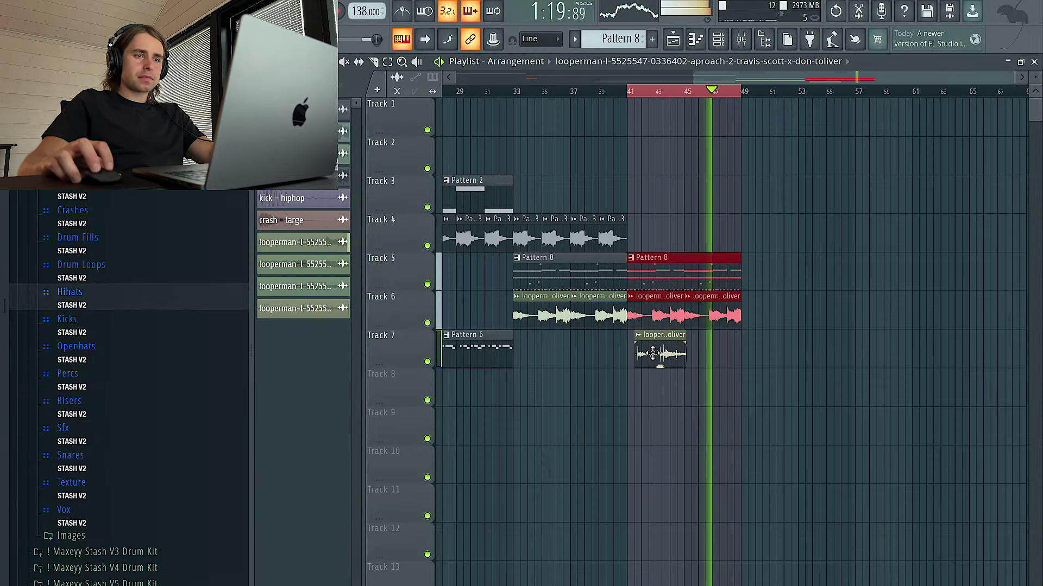
{"action": "double_click", "coordinate": [646, 351]}
{"action": "left_click_drag", "start_coordinate": [571, 343], "coordinate": [582, 403]}
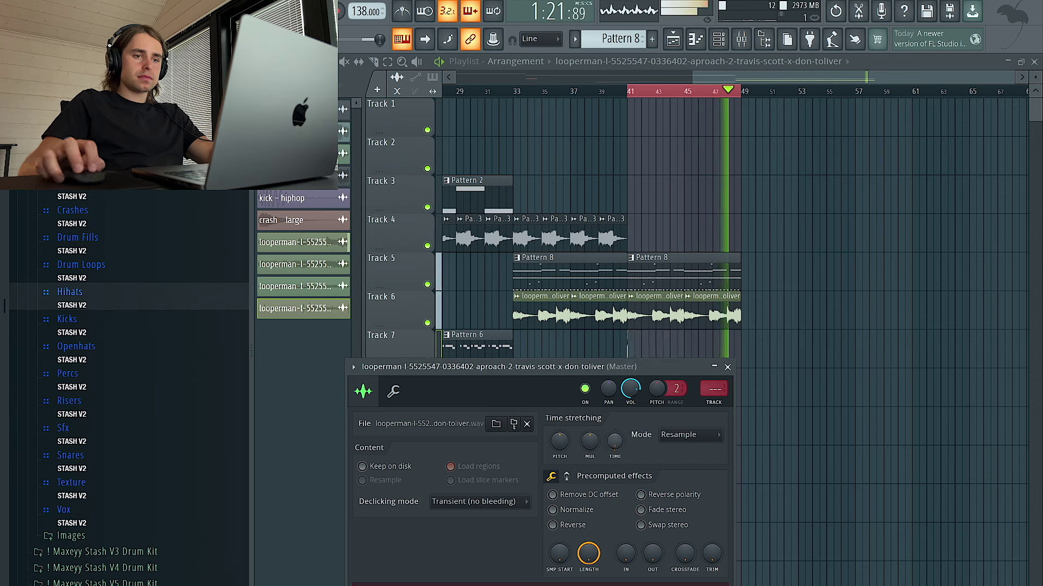
{"action": "left_click", "coordinate": [682, 435]}
{"action": "left_click", "coordinate": [674, 474]}
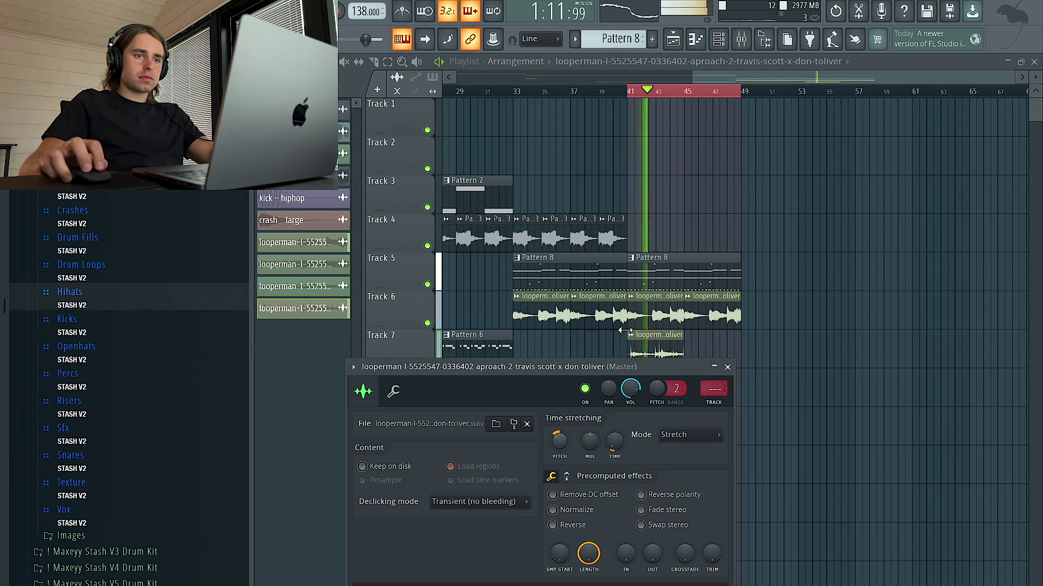
Check the time-stretching settings of the aproach-3 loop on Track 6 and repeat the aproach-2 clip at bar 45 on Track 7
{"action": "left_click", "coordinate": [599, 323]}
{"action": "double_click", "coordinate": [599, 309]}
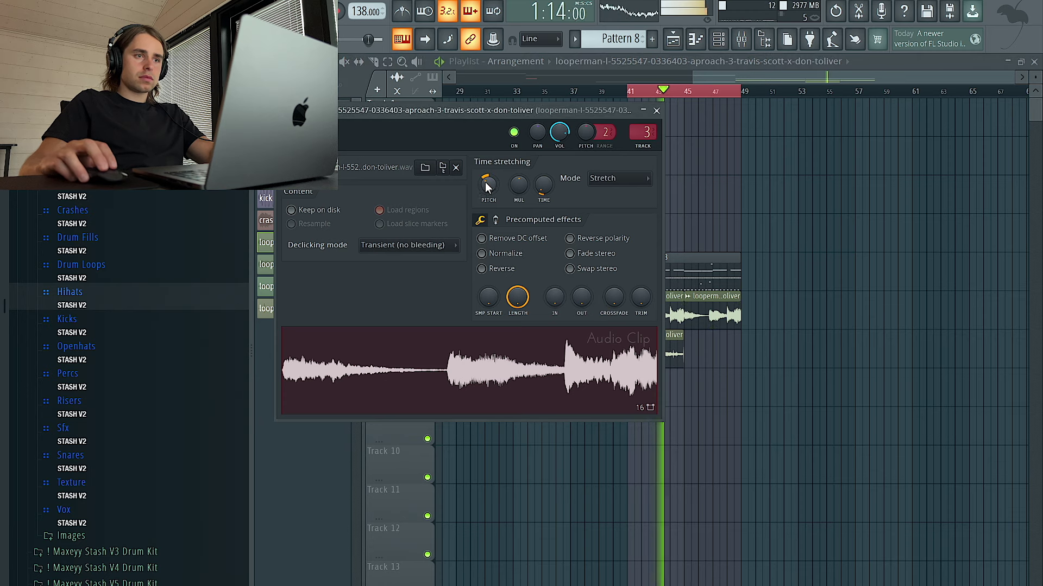
{"action": "left_click", "coordinate": [683, 341]}
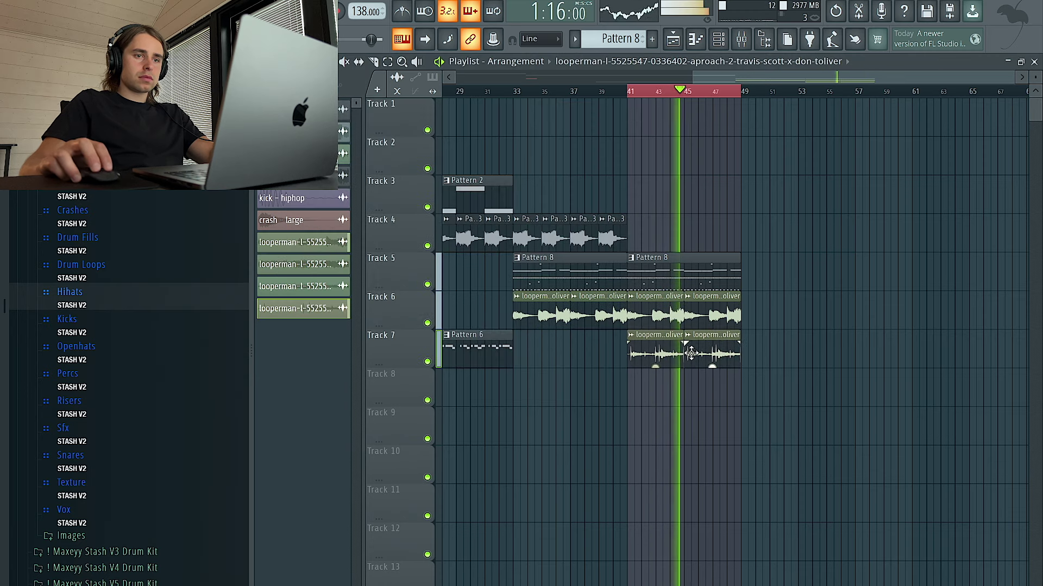
Lower the aproach-2 loop's volume, adjust its panning and raise its time-stretching pitch
{"action": "double_click", "coordinate": [697, 354]}
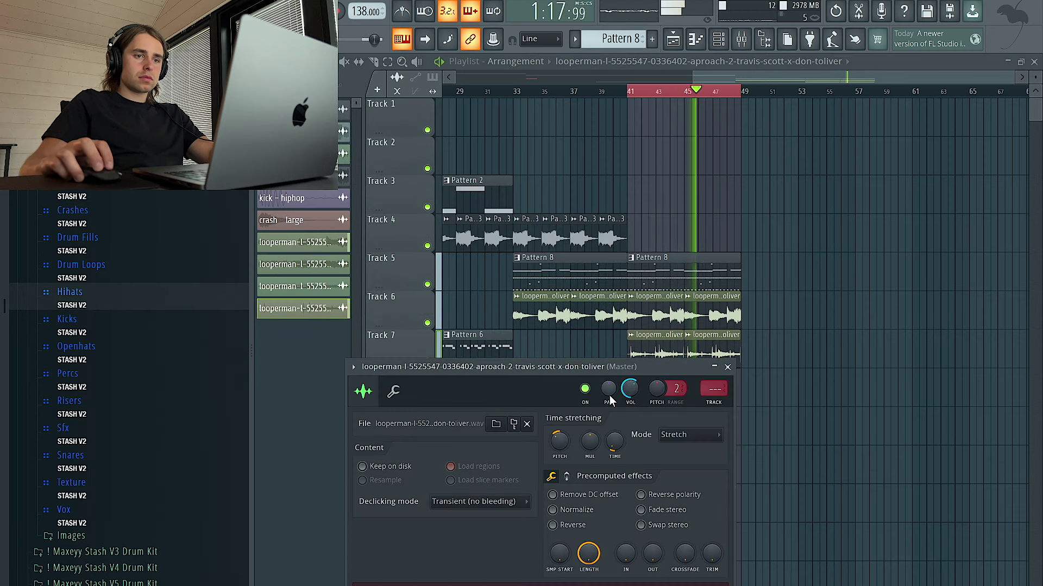
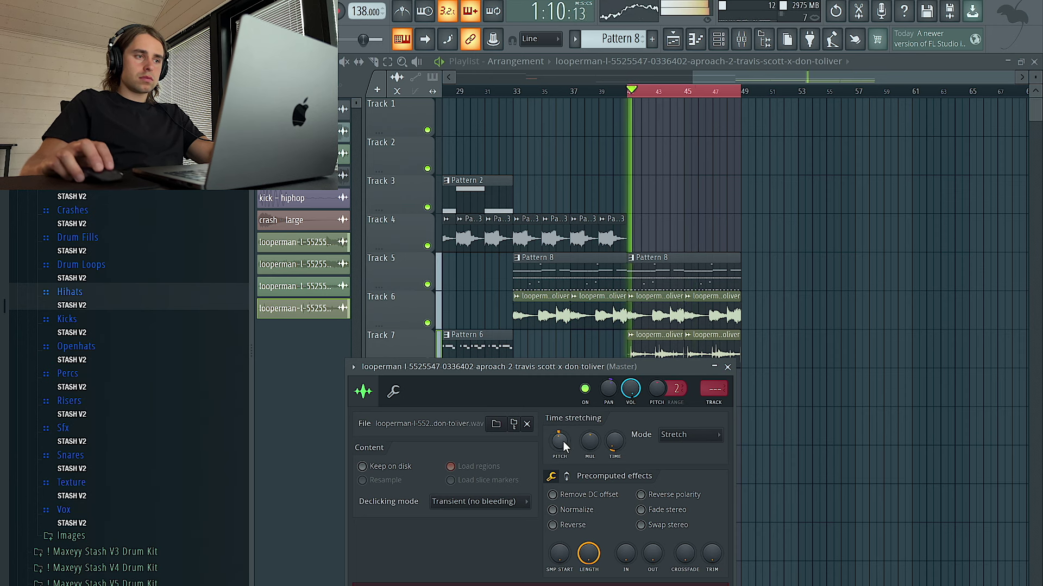
{"action": "left_click_drag", "start_coordinate": [562, 442], "coordinate": [559, 443]}
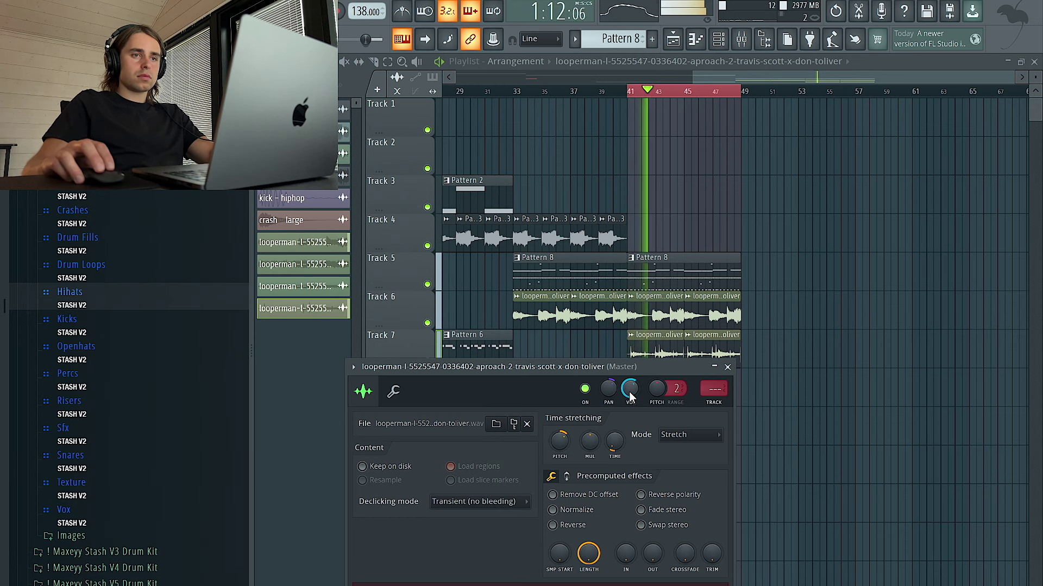
{"action": "right_click", "coordinate": [805, 326]}
{"action": "double_click", "coordinate": [667, 353]}
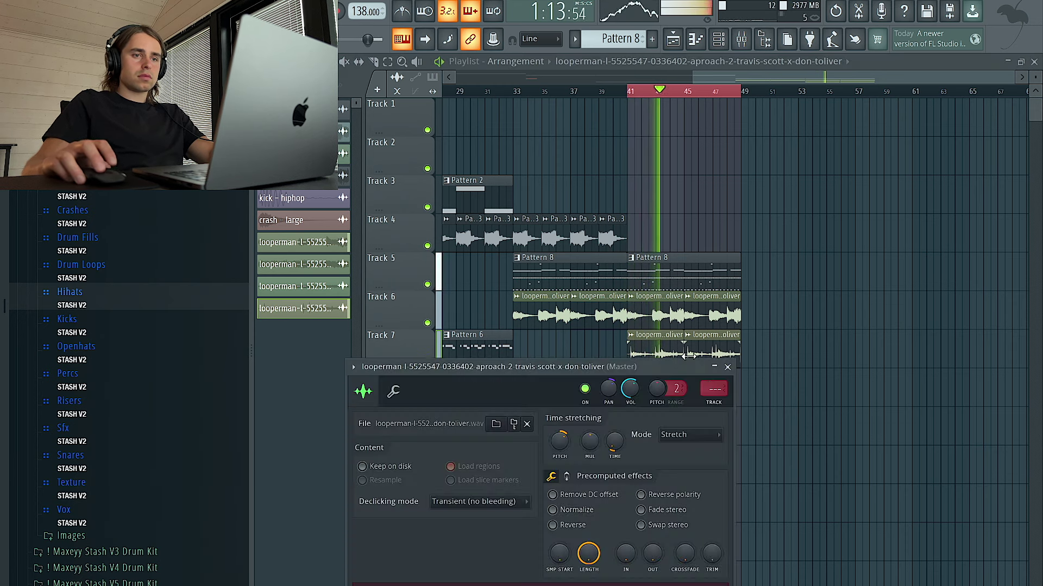
Route the aproach-2 loop to mixer track 6 and load Fruity parametric EQ 2 in slot 1
{"action": "left_click", "coordinate": [714, 405]}
{"action": "left_click", "coordinate": [893, 250]}
{"action": "left_click", "coordinate": [728, 431]}
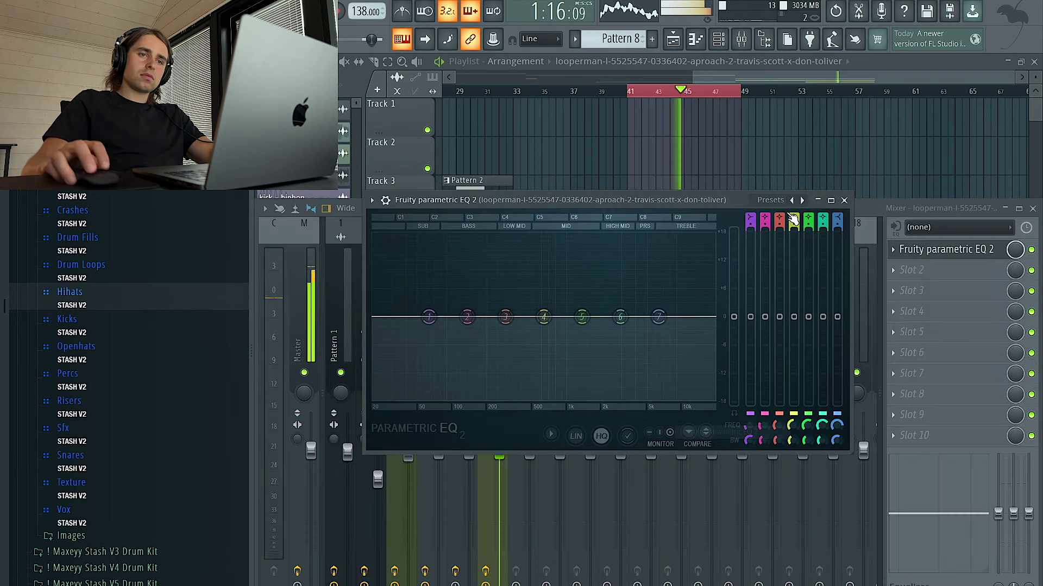
Load the 20Hz + 18kHz EQ preset, move its low cut up between the 200 and 500 Hz marks and close the EQ
{"action": "left_click", "coordinate": [801, 201]}
{"action": "left_click", "coordinate": [800, 200]}
{"action": "left_click_drag", "start_coordinate": [397, 318], "coordinate": [516, 316]}
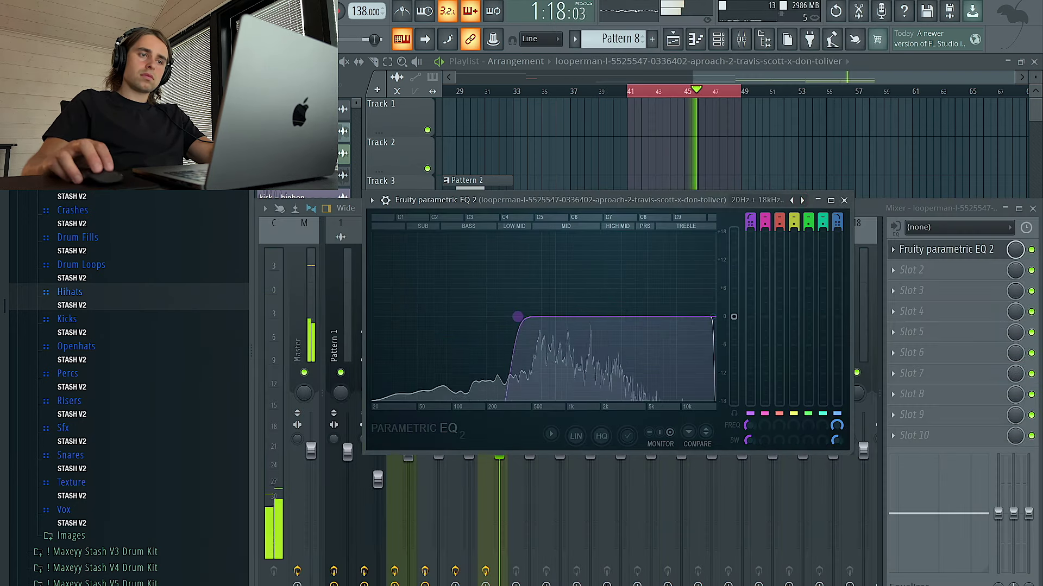
{"action": "left_click", "coordinate": [844, 200]}
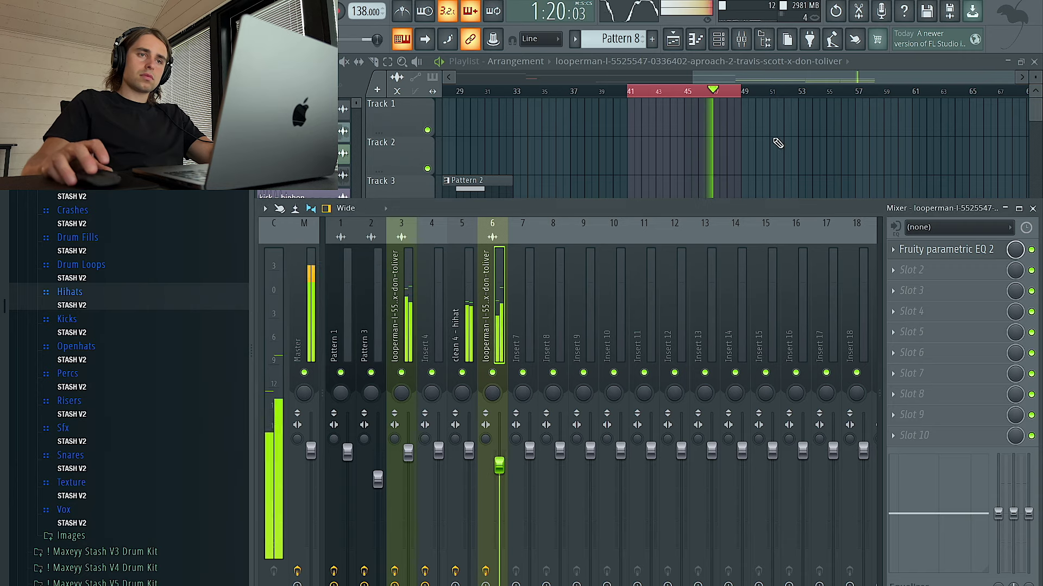
Hide the mixer and add the Arturia preset-library synth as a new instrument channel
{"action": "key", "text": "F9"}
{"action": "key", "text": "F6"}
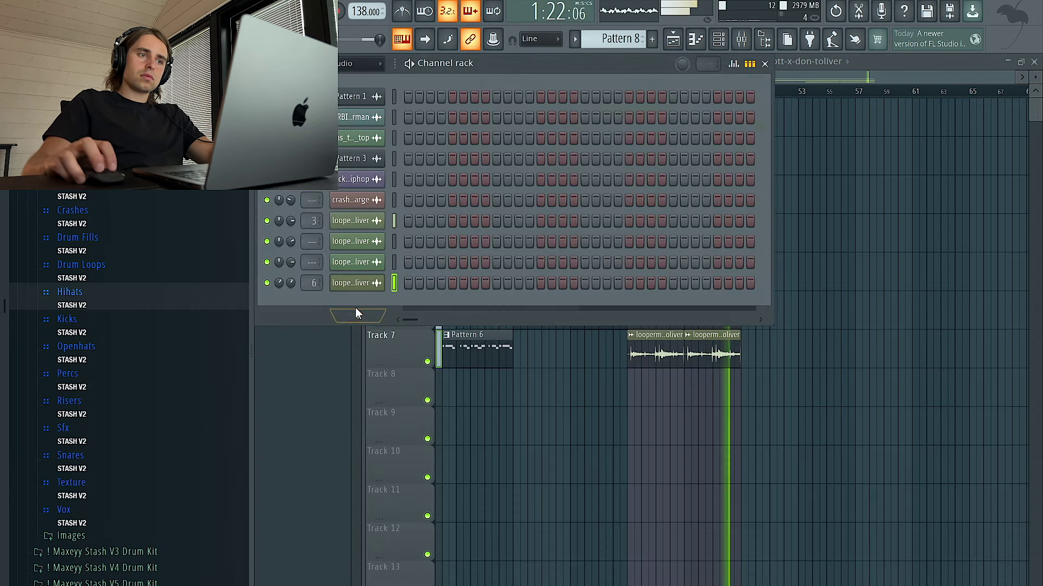
{"action": "left_click", "coordinate": [357, 314]}
{"action": "left_click", "coordinate": [371, 259]}
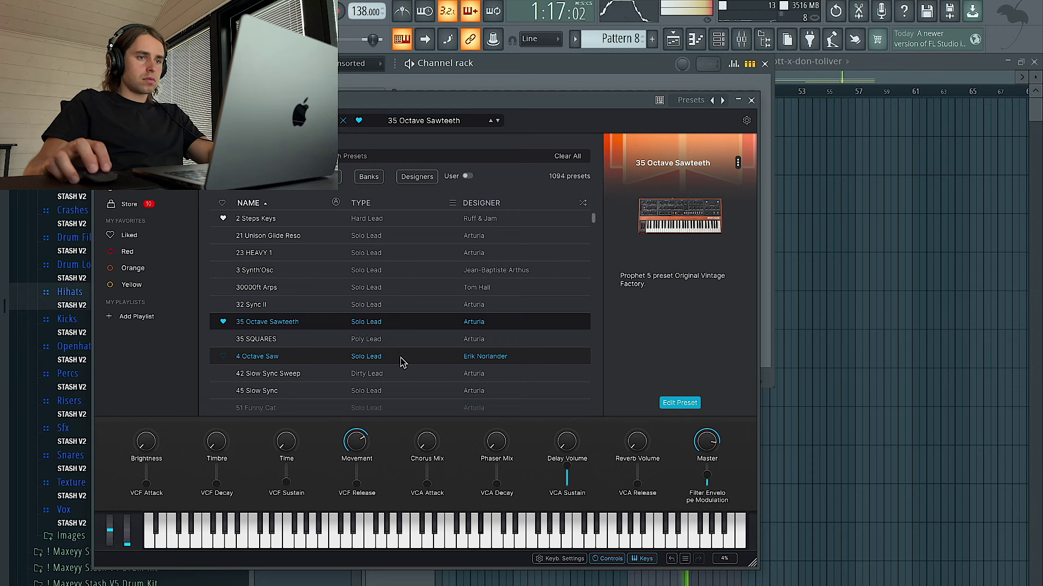
Audition the 4 Octave Saw preset, return to 35 Octave Sawteeth and close Analog Lab V
{"action": "left_click", "coordinate": [401, 357]}
{"action": "left_click", "coordinate": [368, 321]}
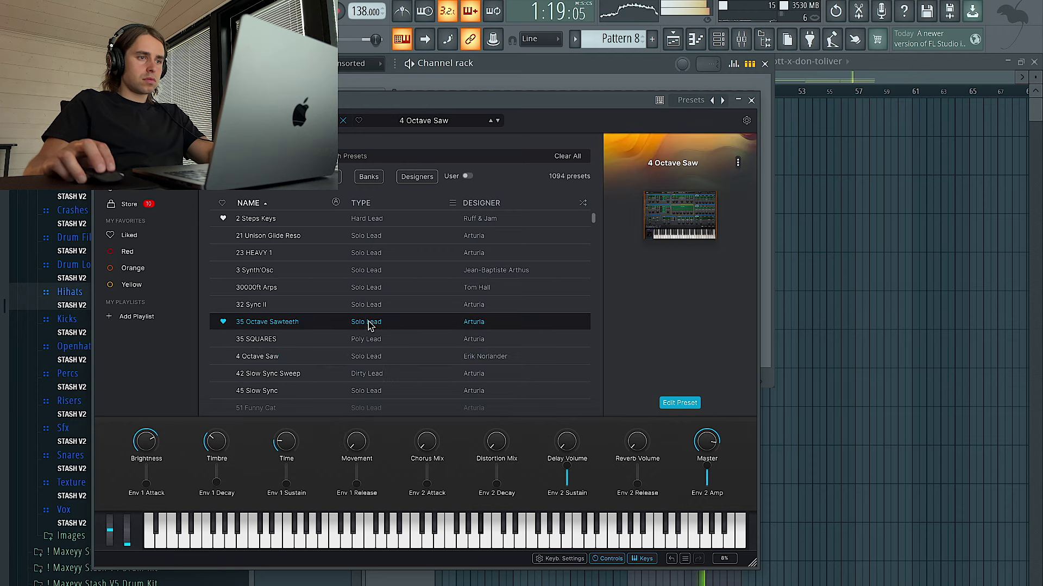
{"action": "left_click", "coordinate": [751, 101]}
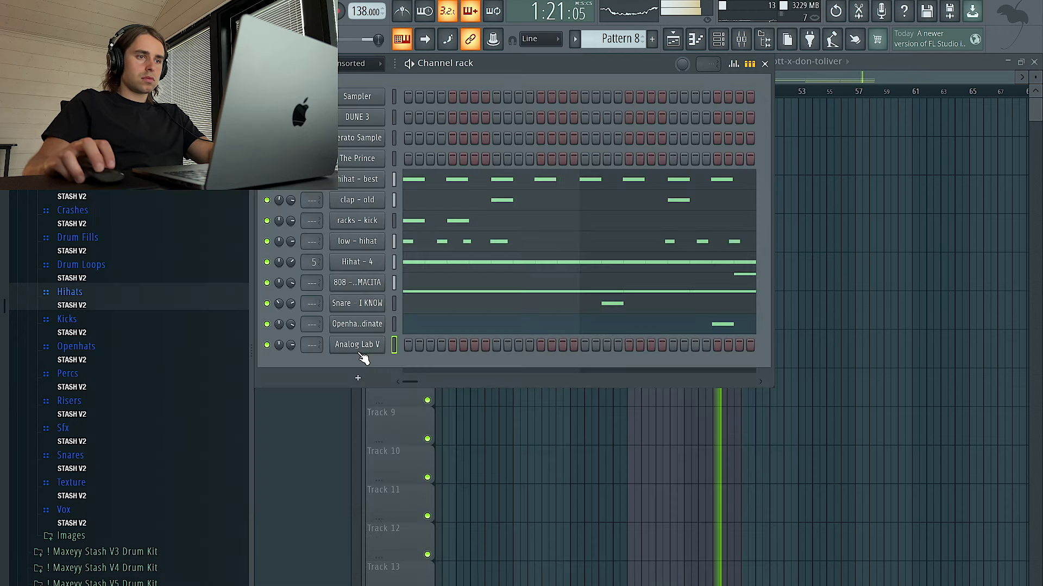
In the Analog Lab V notes, raise the two short D5 and C5 notes an octave and merge the opening G4 notes into one
{"action": "left_click", "coordinate": [414, 344]}
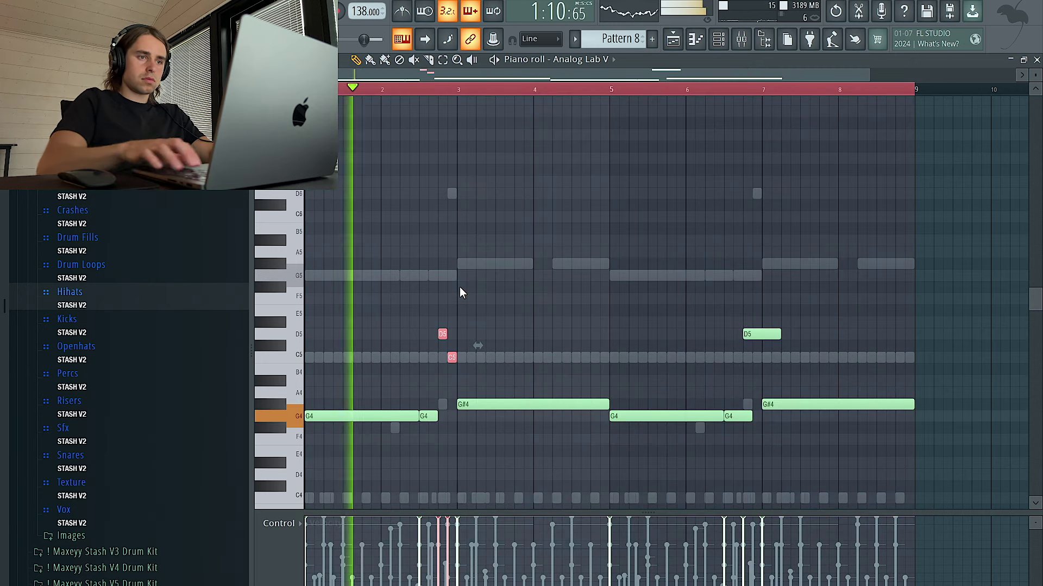
{"action": "key", "text": "ctrl+Up"}
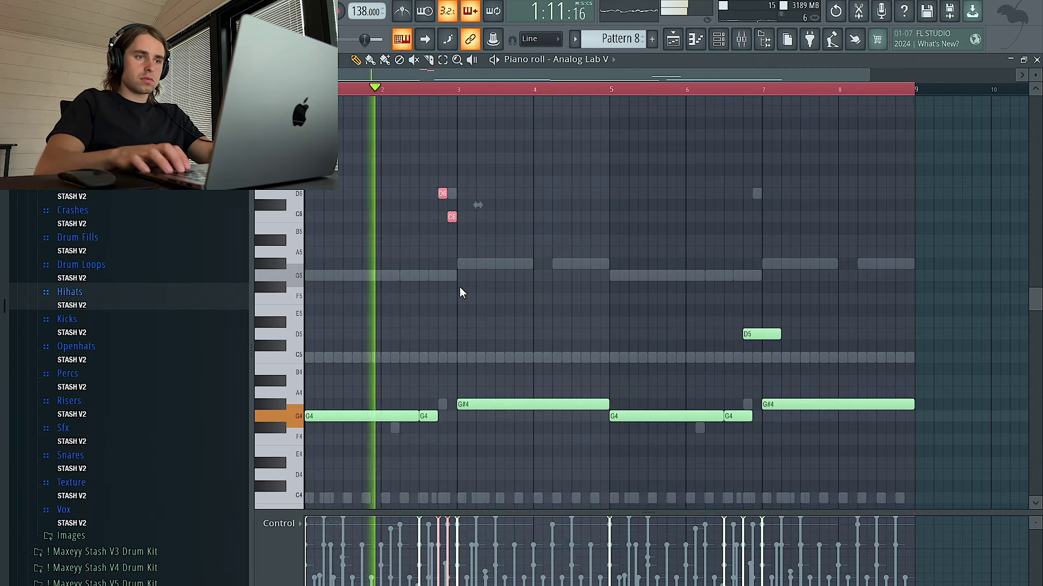
{"action": "left_click", "coordinate": [432, 418]}
{"action": "key", "text": "Delete"}
{"action": "left_click_drag", "start_coordinate": [418, 417], "coordinate": [438, 418]}
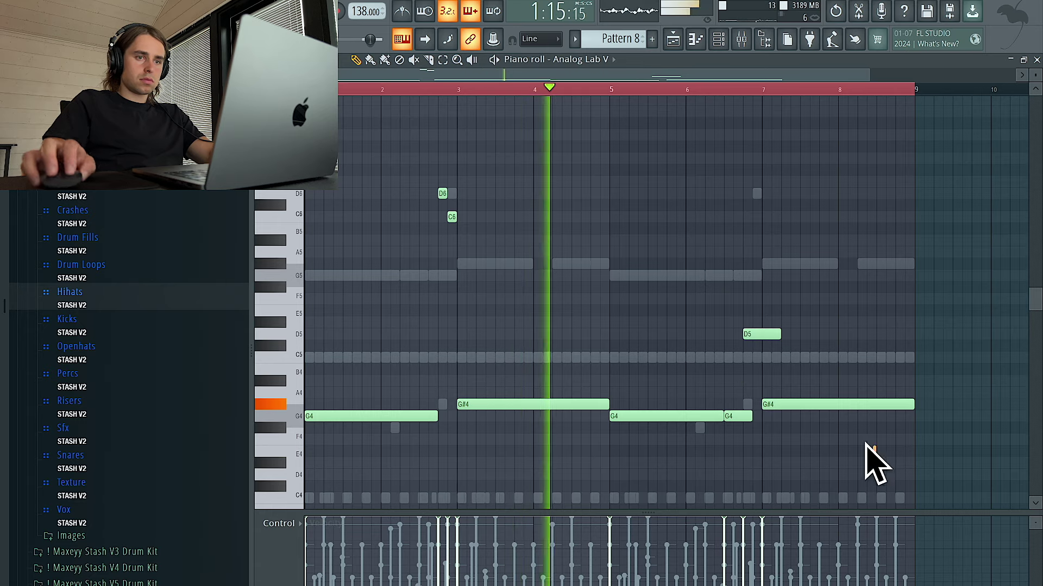
Replace the Analog Lab V notes in bars 5 to 8 with a copy of the first four bars
{"action": "left_click_drag", "start_coordinate": [866, 444], "coordinate": [661, 259]}
{"action": "key", "text": "Delete"}
{"action": "key", "text": "ctrl+b"}
{"action": "key", "text": "ctrl+z"}
{"action": "key", "text": "ctrl+z"}
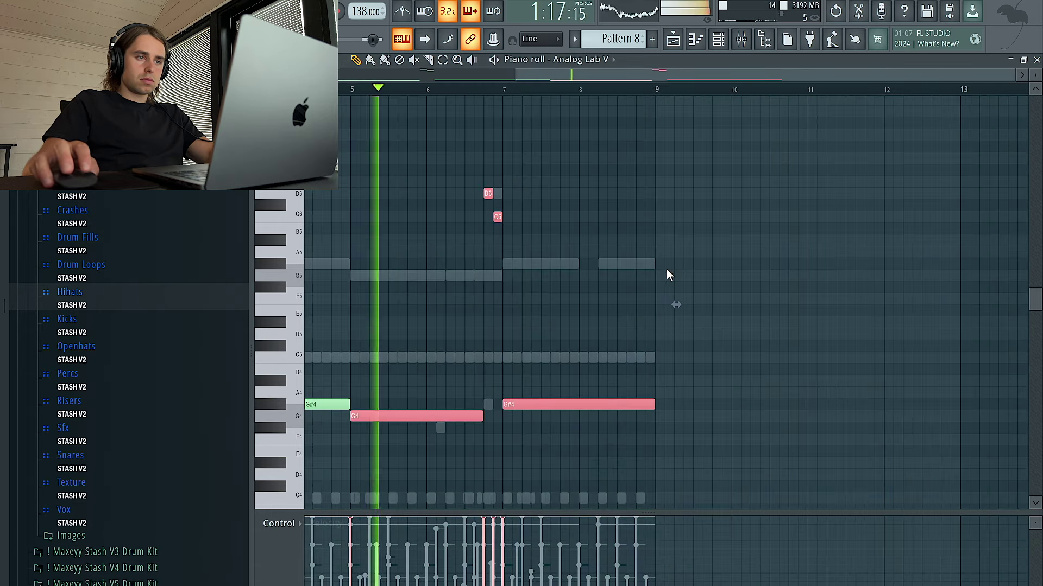
Try the whole Analog Lab V melody an octave lower and an octave higher, and return it to the G4 octave
{"action": "key", "text": "ctrl+a"}
{"action": "key", "text": "space"}
{"action": "key", "text": "ctrl+Down"}
{"action": "key", "text": "space"}
{"action": "scroll", "coordinate": [669, 266], "scroll_direction": "down", "scroll_amount": 2}
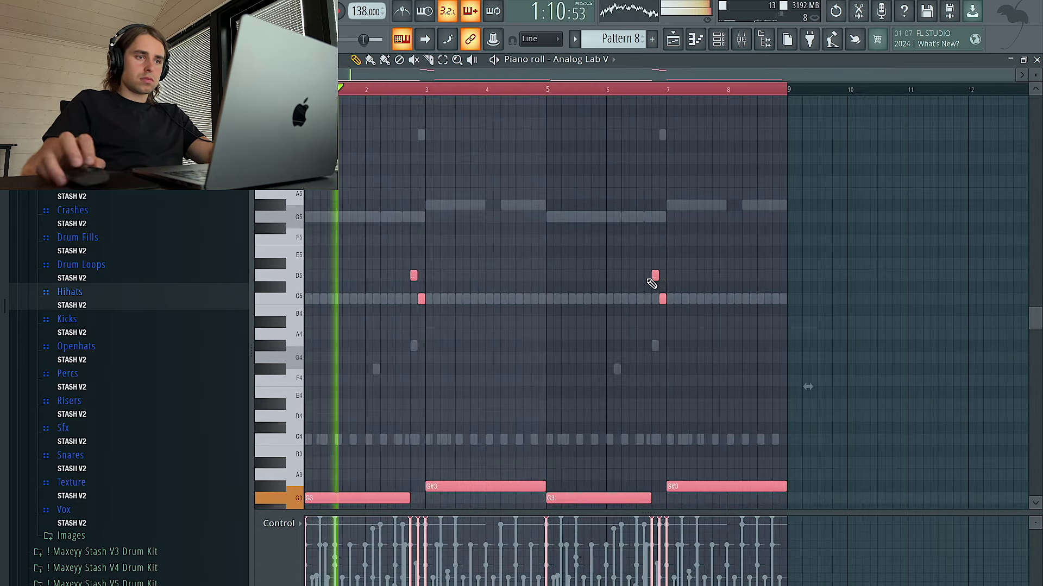
{"action": "left_click", "coordinate": [722, 41]}
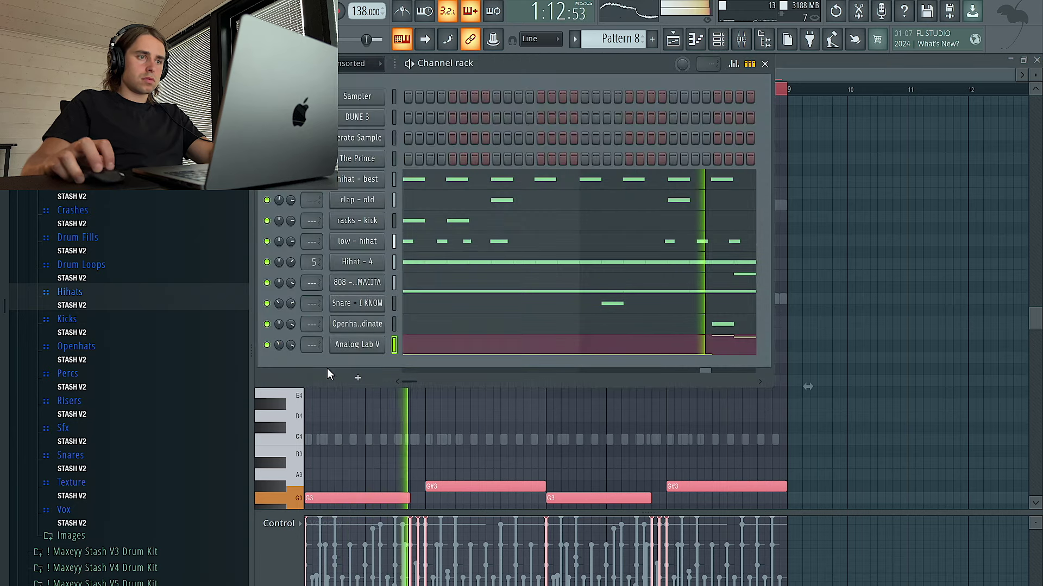
{"action": "left_click", "coordinate": [393, 411]}
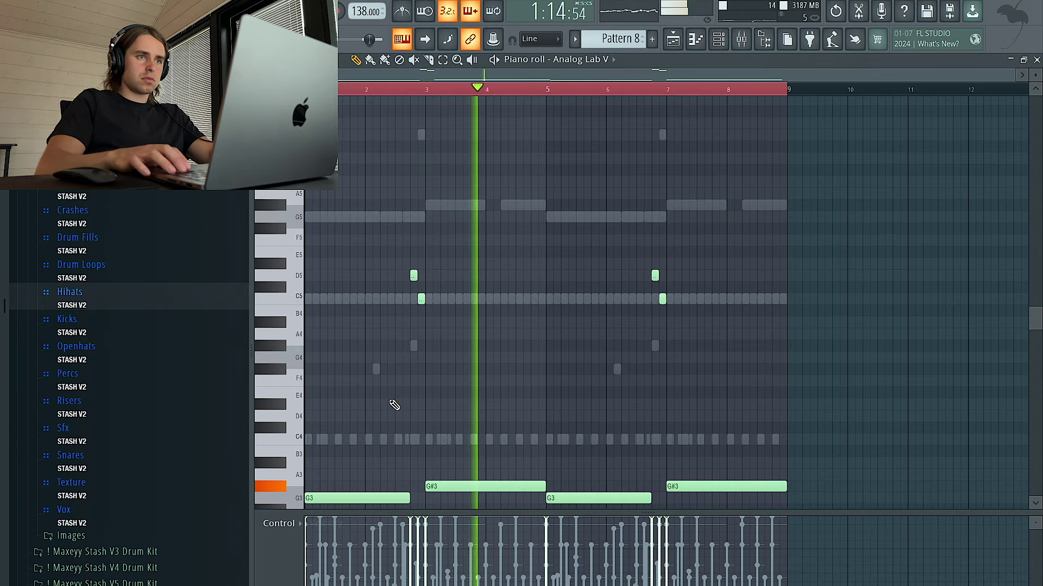
{"action": "key", "text": "ctrl+Up"}
{"action": "key", "text": "ctrl+Up"}
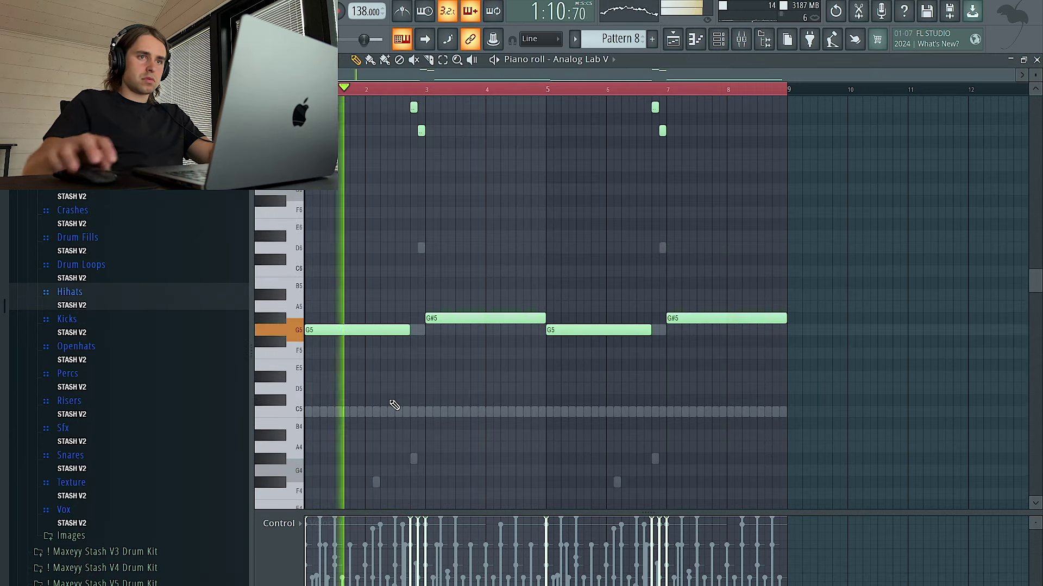
{"action": "key", "text": "F6"}
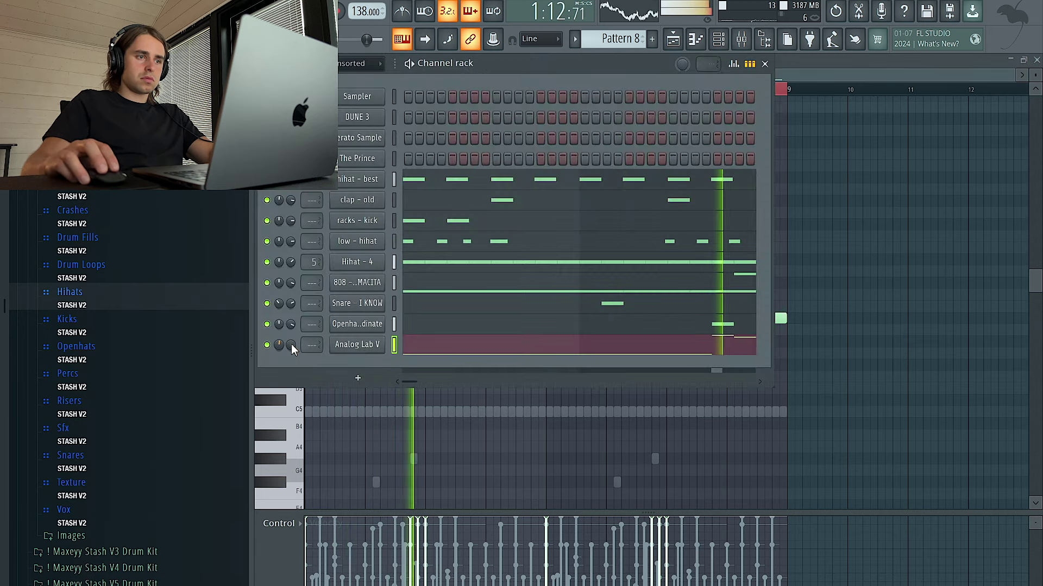
{"action": "key", "text": "F6"}
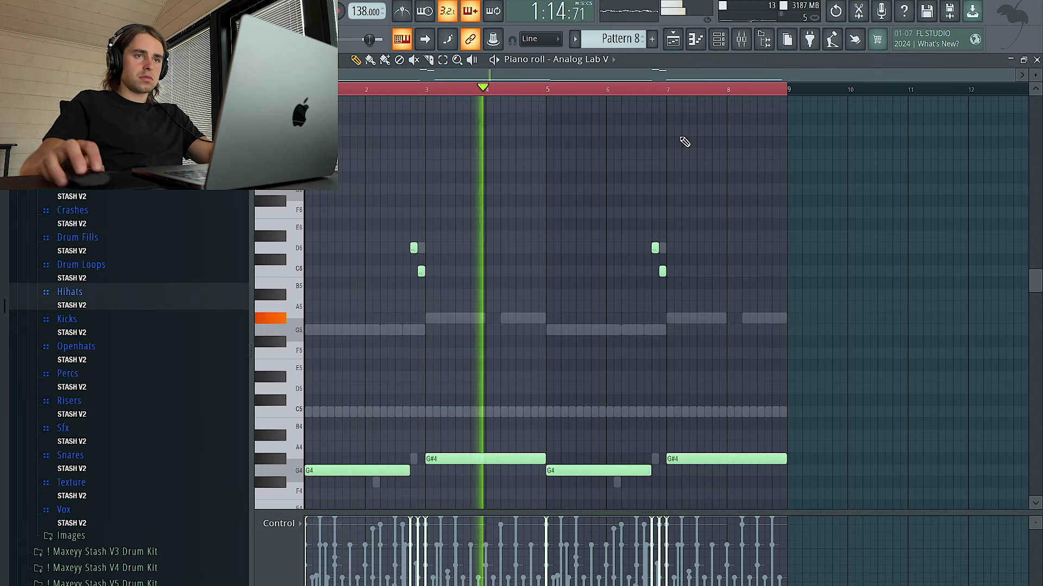
Audition samples in the Vox folder and place Vox - Alright on Track 8 in bar 44
{"action": "key", "text": "F6"}
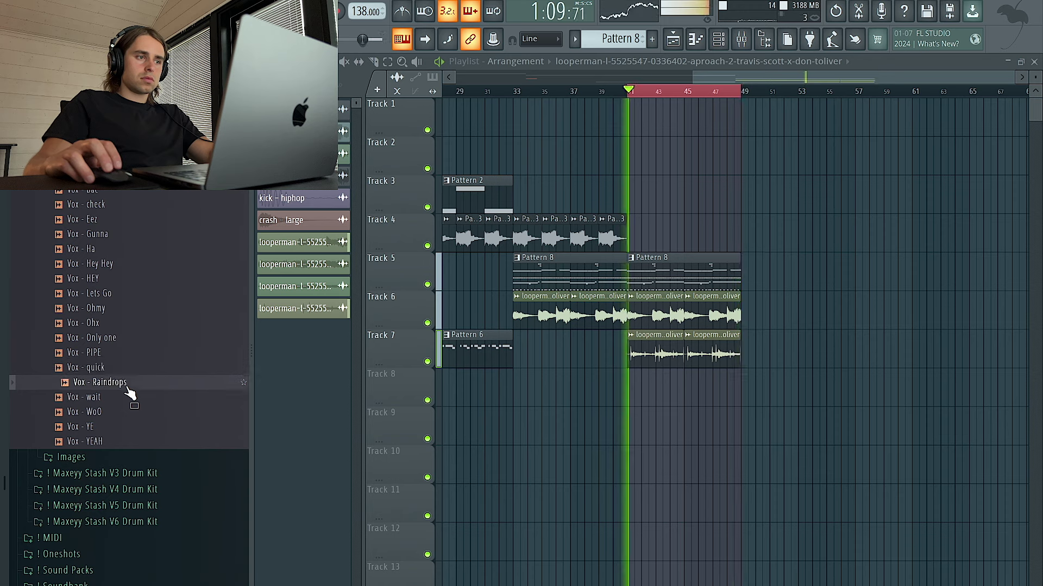
{"action": "left_click", "coordinate": [131, 442]}
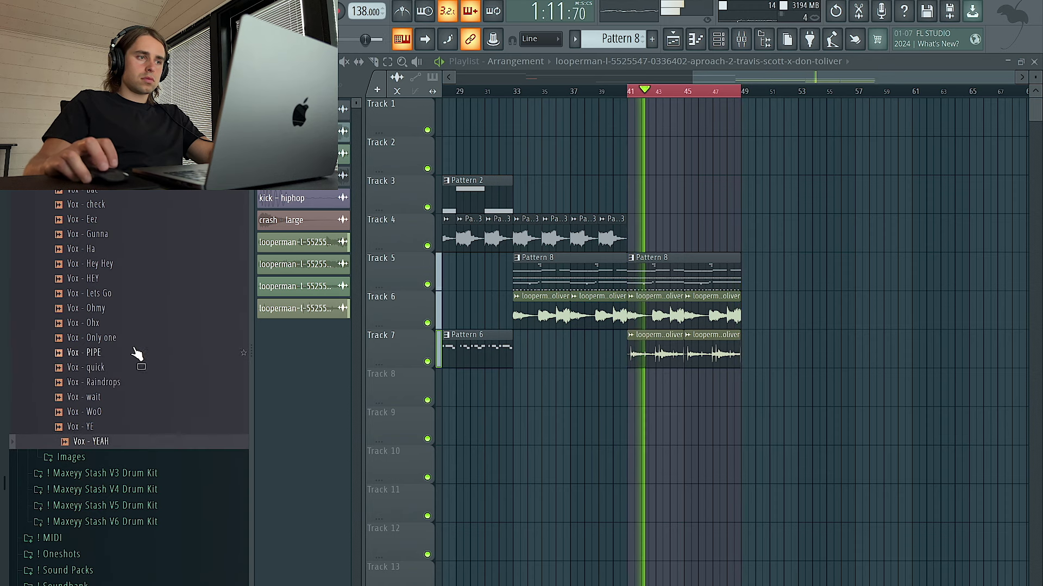
{"action": "left_click", "coordinate": [125, 220]}
{"action": "left_click", "coordinate": [126, 163]}
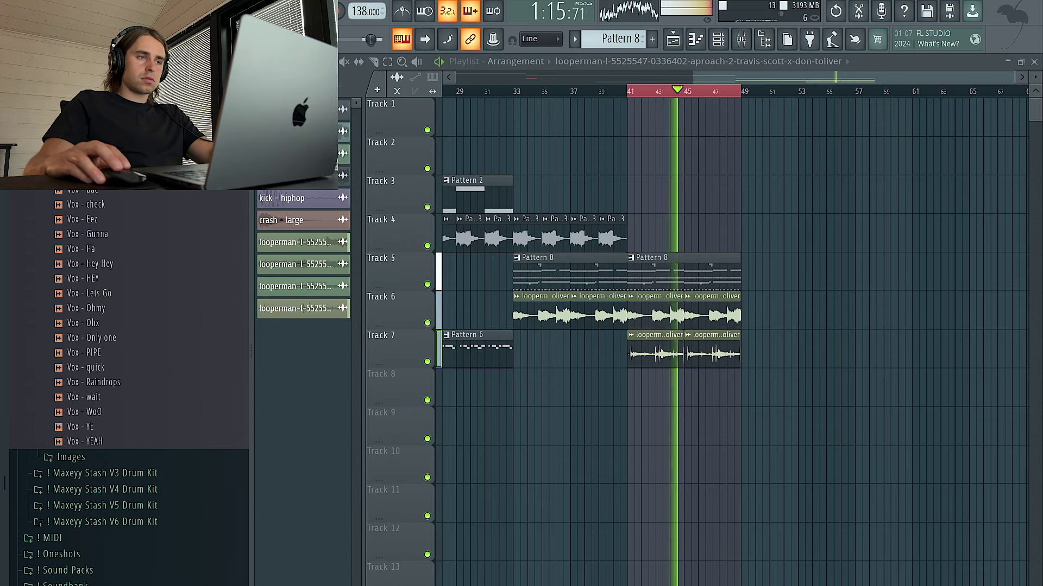
{"action": "left_click_drag", "start_coordinate": [367, 273], "coordinate": [687, 400]}
{"action": "scroll", "coordinate": [693, 419], "scroll_direction": "up", "scroll_amount": 4}
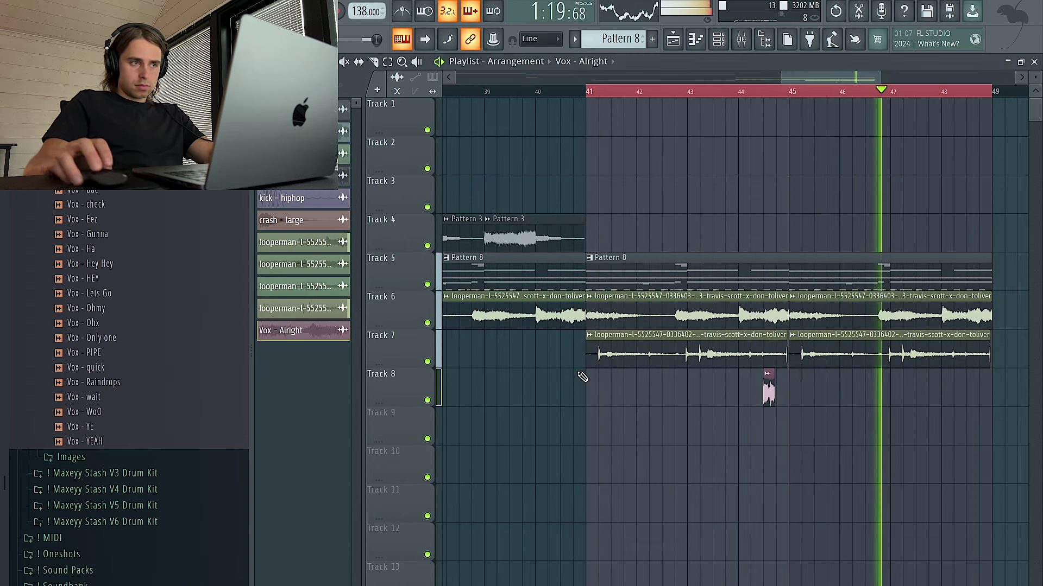
Load Gross Beat in slot 1 of the new Looperman loop's mixer track
{"action": "scroll", "coordinate": [802, 430], "scroll_direction": "up", "scroll_amount": 4}
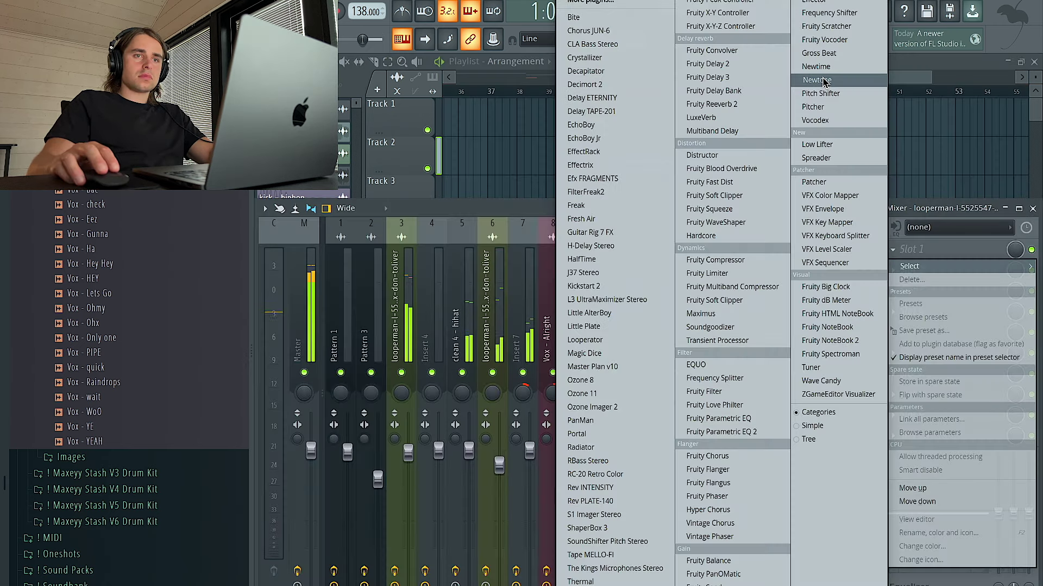
{"action": "left_click", "coordinate": [819, 54]}
{"action": "left_click", "coordinate": [855, 164]}
{"action": "left_click", "coordinate": [875, 117]}
{"action": "left_click", "coordinate": [874, 117]}
Move the Track 2 loop to bar 41 and duplicate it once, and relocate the Track 4 loop from bar 45 to bar 49
{"action": "left_click_drag", "start_coordinate": [834, 134], "coordinate": [668, 169]}
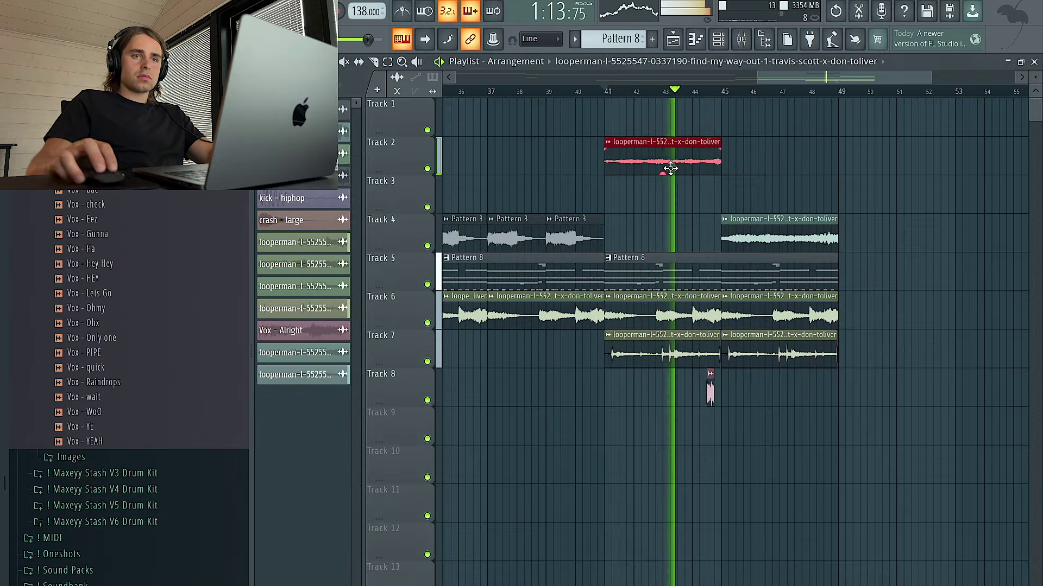
{"action": "key", "text": "ctrl+b"}
{"action": "left_click", "coordinate": [777, 235], "text": "ctrl"}
{"action": "key", "text": "ctrl+b"}
{"action": "right_click", "coordinate": [773, 238]}
{"action": "scroll", "coordinate": [774, 231], "scroll_direction": "right", "scroll_amount": 4}
Duplicate the Track 5 to 7 clips from bars 41–49 to bar 49, and repeat the Track 4 loop at bar 53
{"action": "left_click_drag", "start_coordinate": [757, 350], "coordinate": [513, 291]}
{"action": "key", "text": "ctrl+b"}
{"action": "left_click", "coordinate": [777, 228], "text": "ctrl"}
{"action": "key", "text": "ctrl+b"}
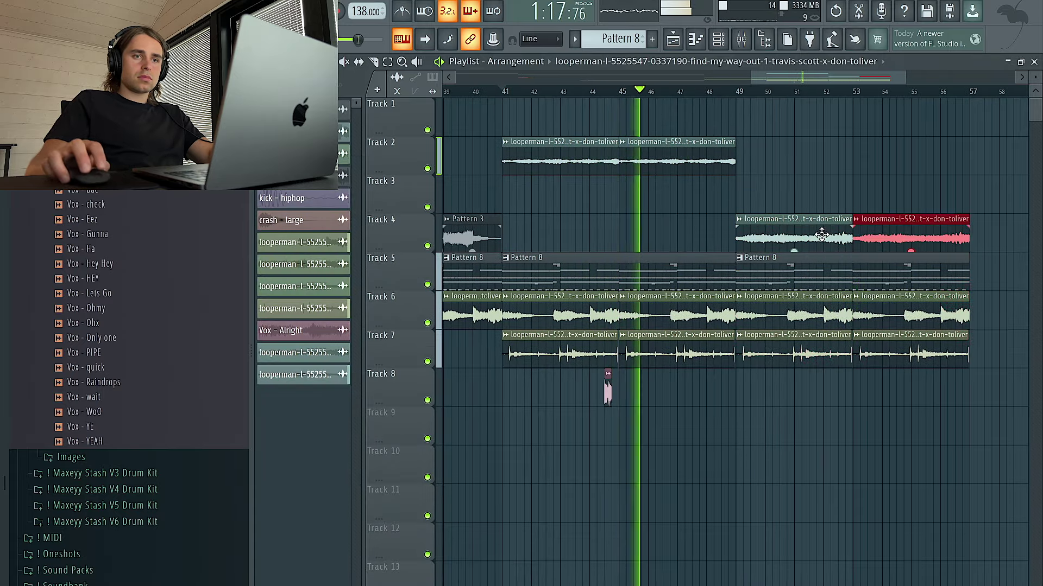
Open the Track 4 find-my-way-out-1 clip's settings and bring up Gross Beat on its mixer track
{"action": "double_click", "coordinate": [812, 221]}
{"action": "left_click", "coordinate": [765, 43]}
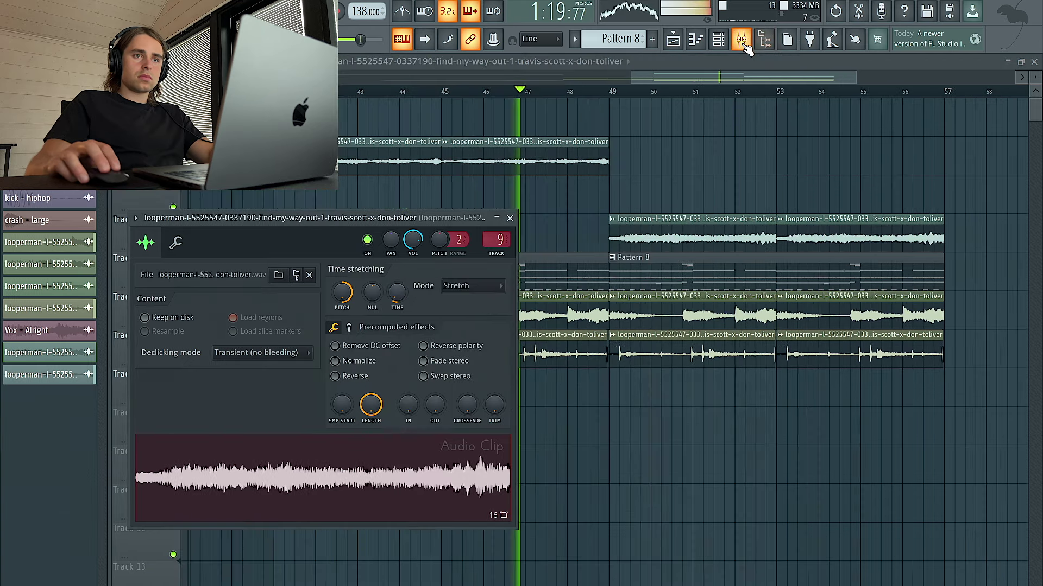
{"action": "left_click", "coordinate": [742, 40]}
{"action": "left_click", "coordinate": [764, 41]}
{"action": "left_click", "coordinate": [923, 251]}
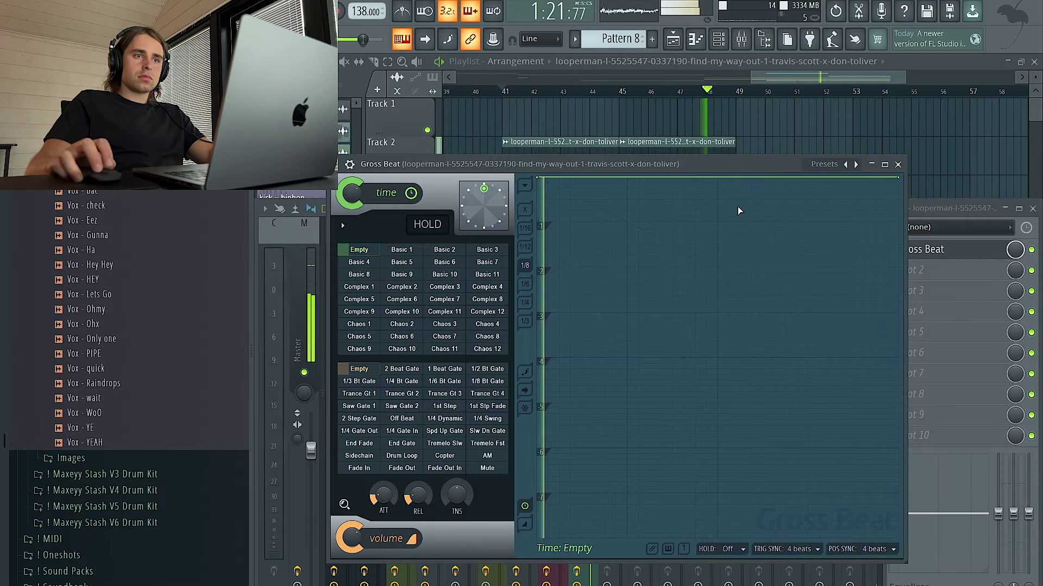
Browse the Gross Beat presets, load FRENZY FX Kit with the 1/4 TIME effect and close the plugin
{"action": "left_click", "coordinate": [856, 164]}
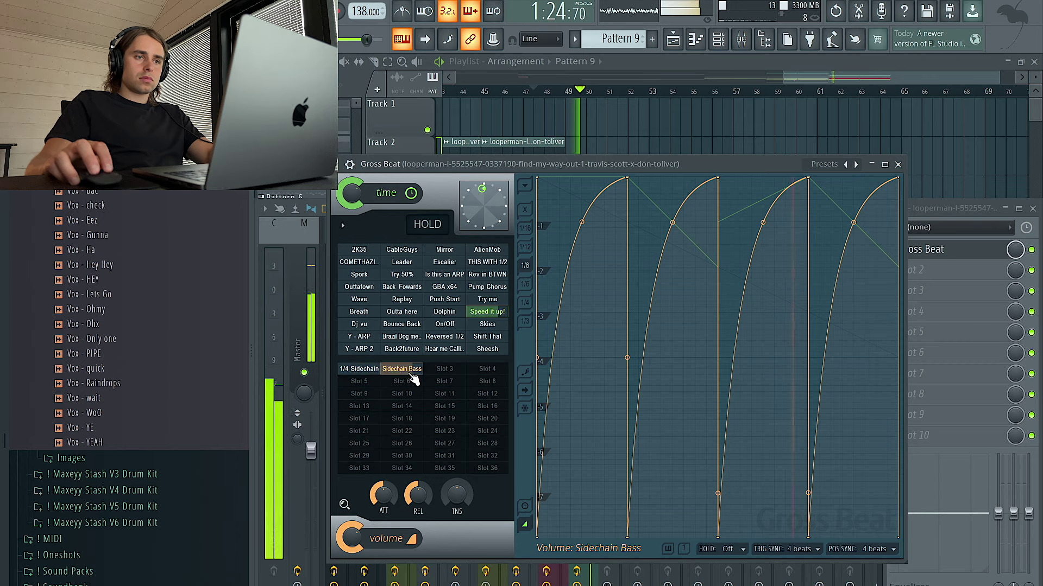
{"action": "left_click", "coordinate": [856, 164]}
{"action": "left_click", "coordinate": [895, 218]}
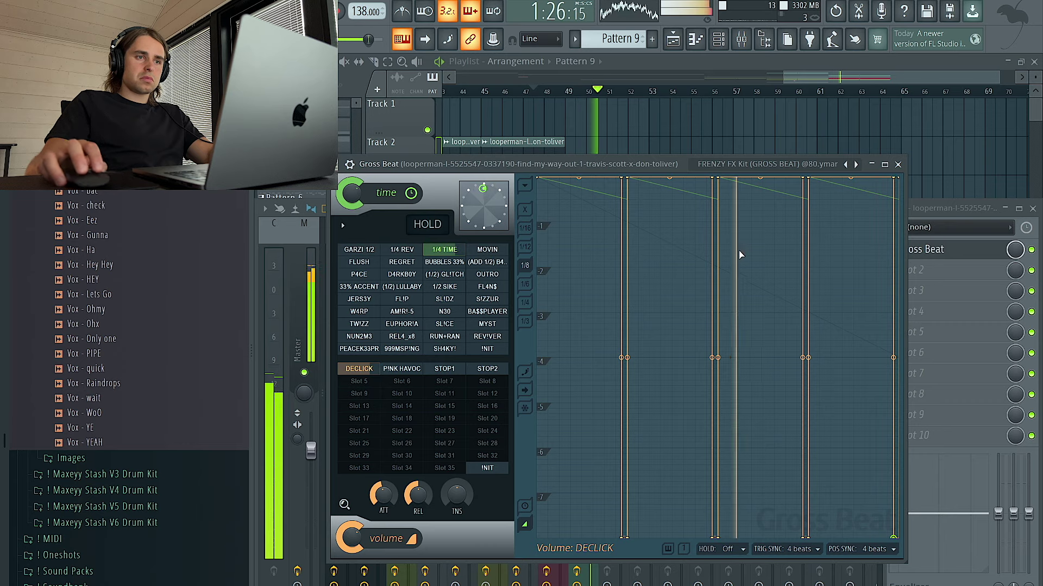
{"action": "left_click", "coordinate": [898, 164]}
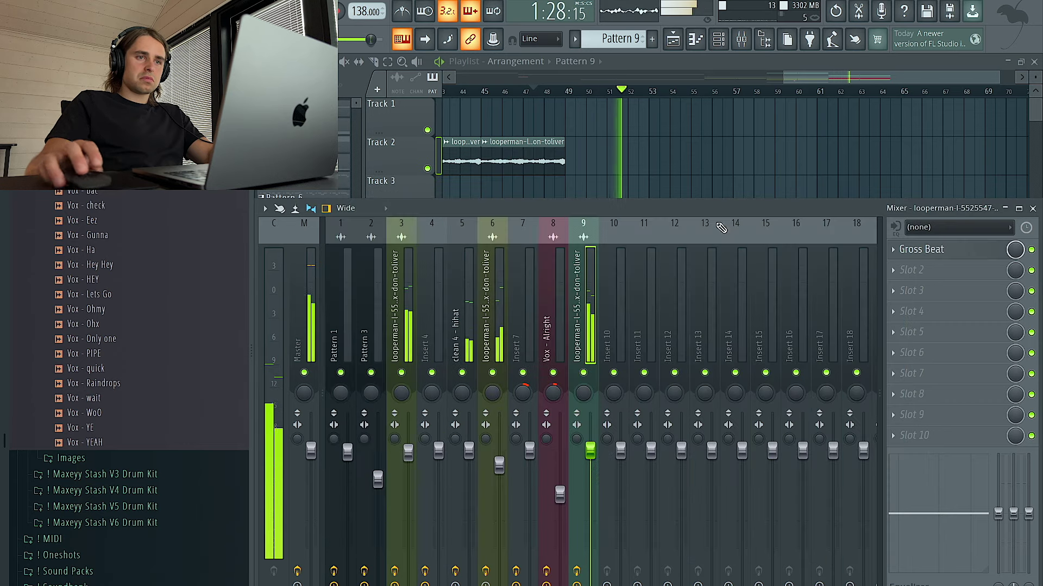
Load Fruity parametric EQ 2 in slot 3, dip band 4 slightly and pull bands 1 and 7 down to cut lows and highs
{"action": "left_click", "coordinate": [893, 291]}
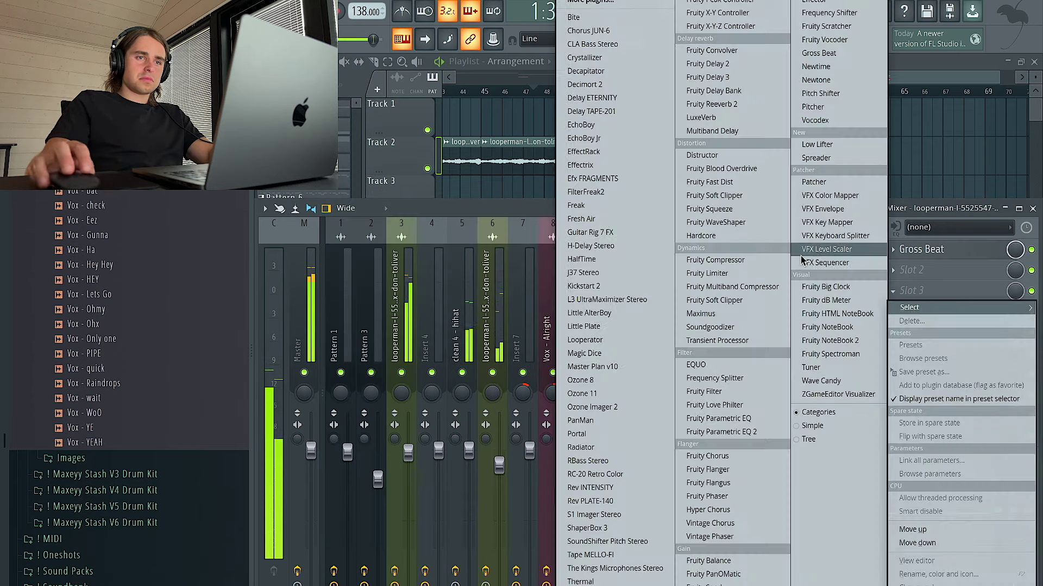
{"action": "left_click", "coordinate": [728, 422]}
{"action": "left_click_drag", "start_coordinate": [542, 322], "coordinate": [531, 330]}
{"action": "left_click_drag", "start_coordinate": [658, 318], "coordinate": [638, 400]}
{"action": "left_click_drag", "start_coordinate": [429, 318], "coordinate": [435, 401]}
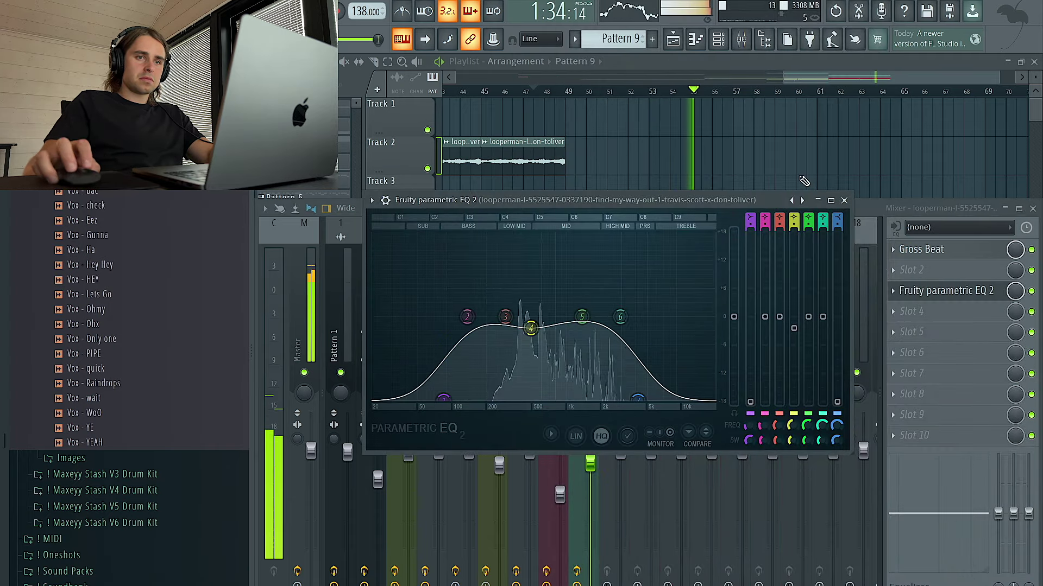
Duplicate the Track 4 to 7 clips from bars 49–57 so they repeat from bar 57
{"action": "left_click", "coordinate": [781, 146]}
{"action": "left_click_drag", "start_coordinate": [850, 388], "coordinate": [616, 202]}
{"action": "key", "text": "super+b"}
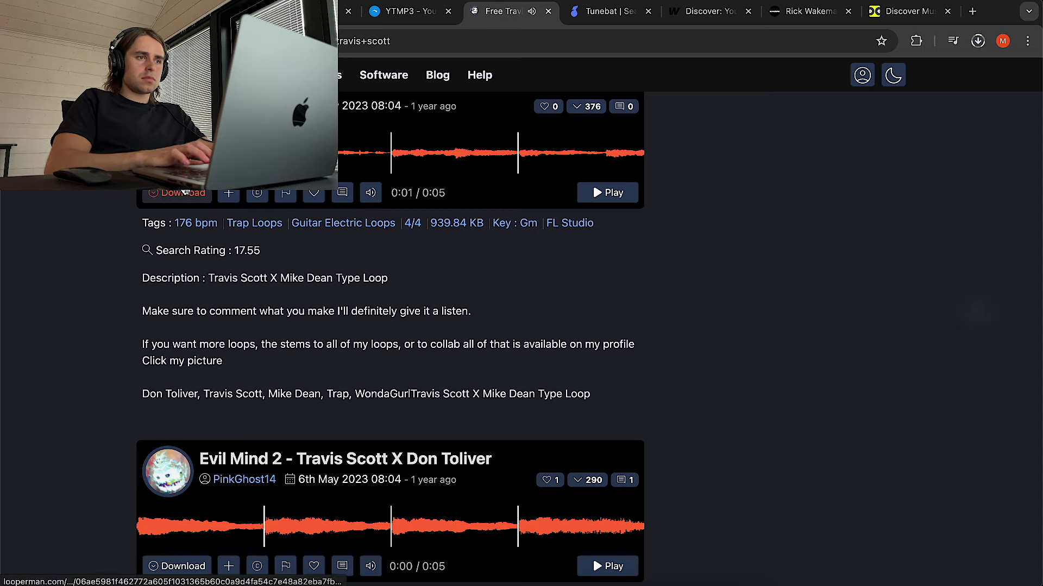
Download the evil-mind-3 loop from Looperman and place it in the FL Studio playlist on Track 1 at bar 49
{"action": "left_click", "coordinate": [185, 191]}
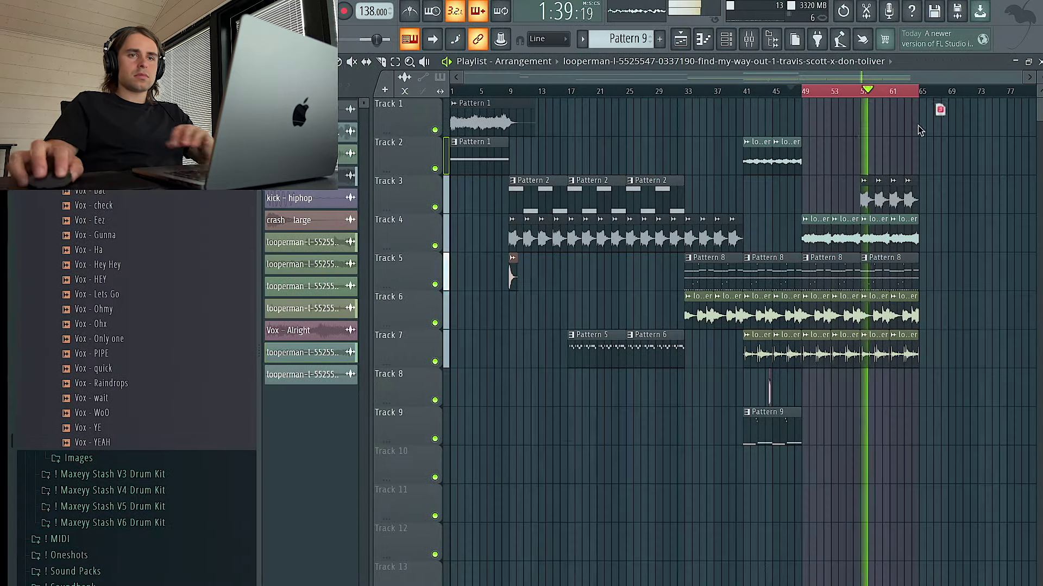
{"action": "left_click_drag", "start_coordinate": [918, 125], "coordinate": [853, 142]}
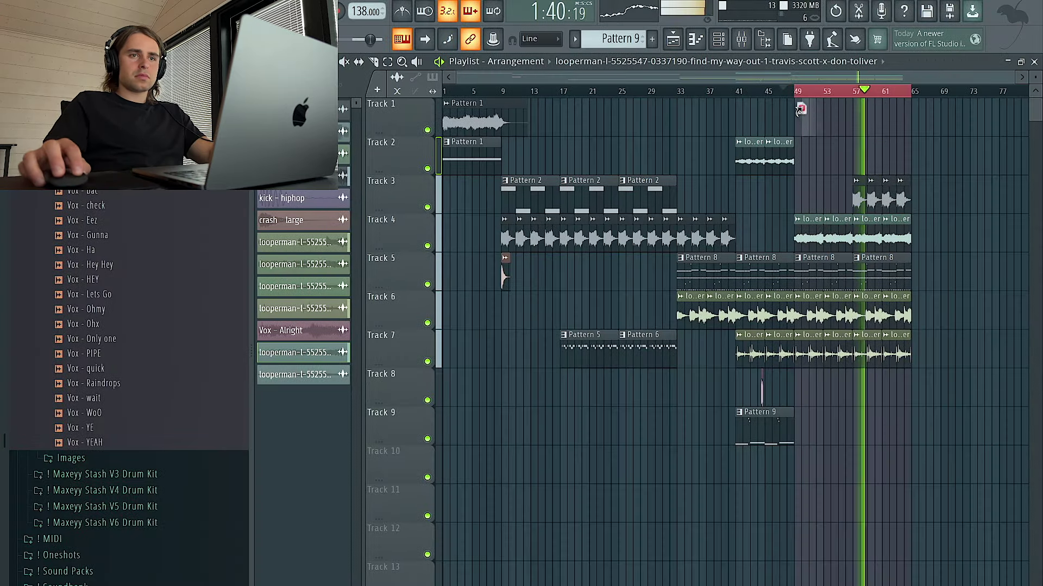
{"action": "left_click_drag", "start_coordinate": [800, 109], "coordinate": [801, 111]}
{"action": "scroll", "coordinate": [780, 128], "scroll_direction": "up", "scroll_amount": 3}
{"action": "double_click", "coordinate": [763, 218]}
{"action": "left_click", "coordinate": [765, 217]}
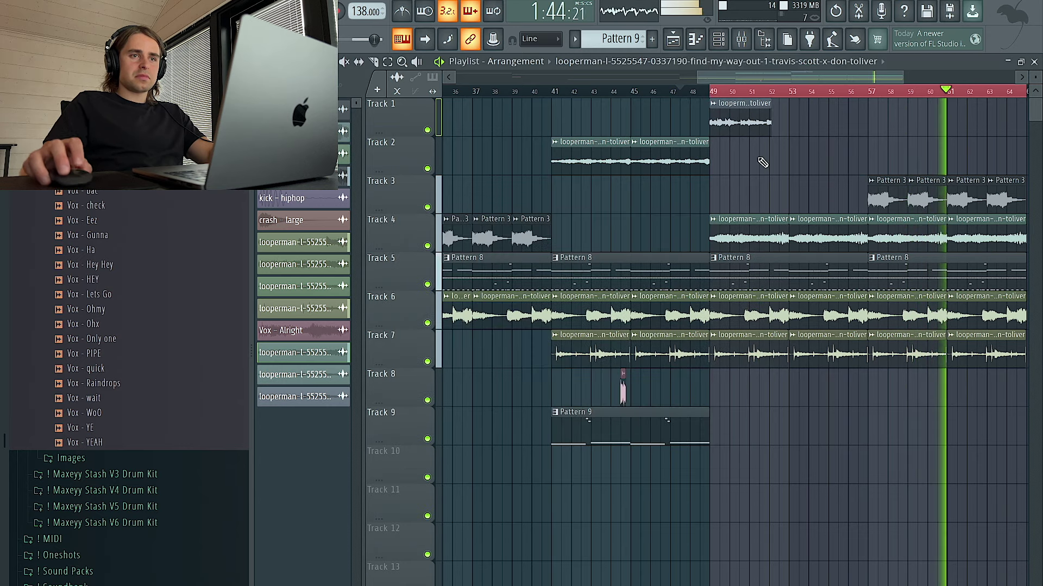
Time-stretch the evil-mind-3 clip to span bars 49 to 53, normalize it and set its stretching mode to Stretch
{"action": "double_click", "coordinate": [733, 115]}
{"action": "left_click_drag", "start_coordinate": [544, 187], "coordinate": [544, 168]}
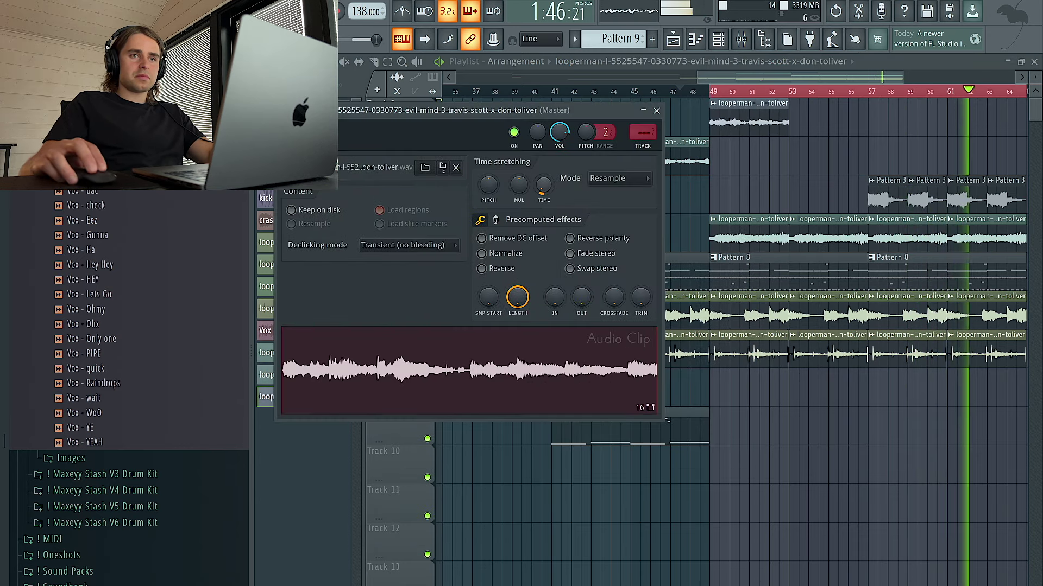
{"action": "left_click", "coordinate": [481, 253]}
{"action": "left_click", "coordinate": [608, 179]}
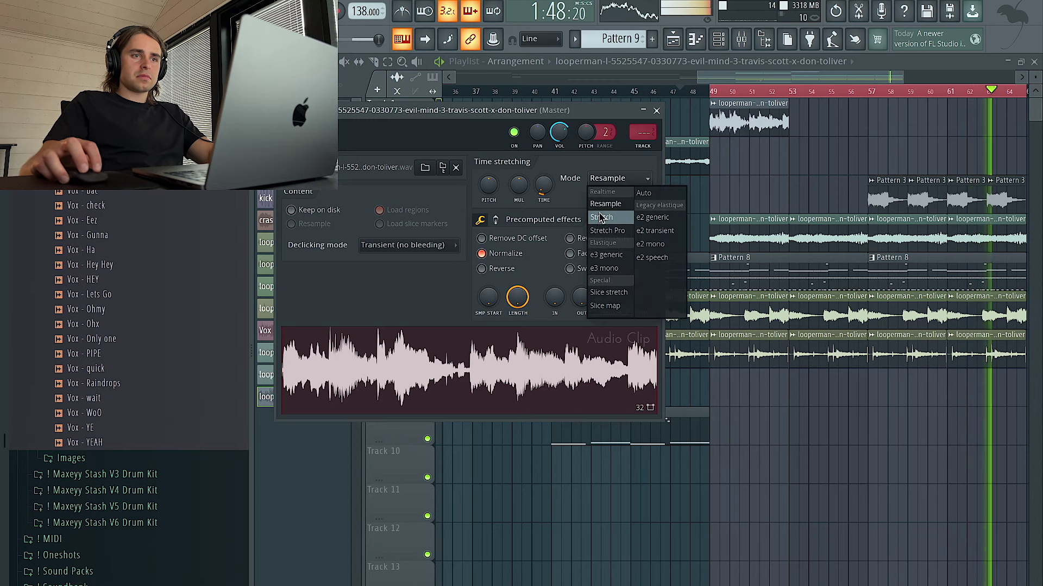
{"action": "left_click", "coordinate": [601, 217]}
{"action": "right_click", "coordinate": [826, 163]}
{"action": "scroll", "coordinate": [826, 161], "scroll_direction": "right", "scroll_amount": 2}
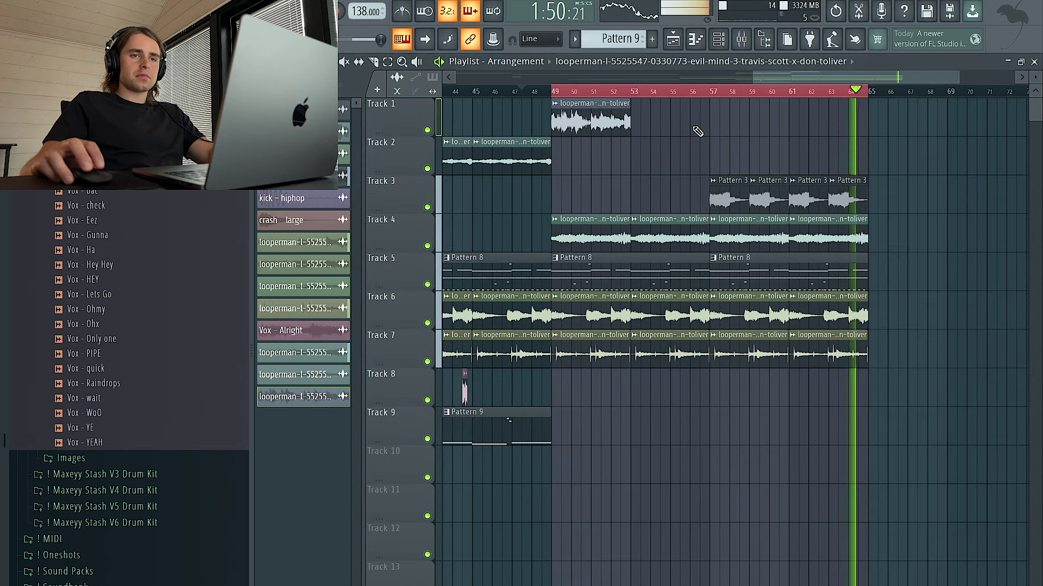
{"action": "double_click", "coordinate": [603, 129]}
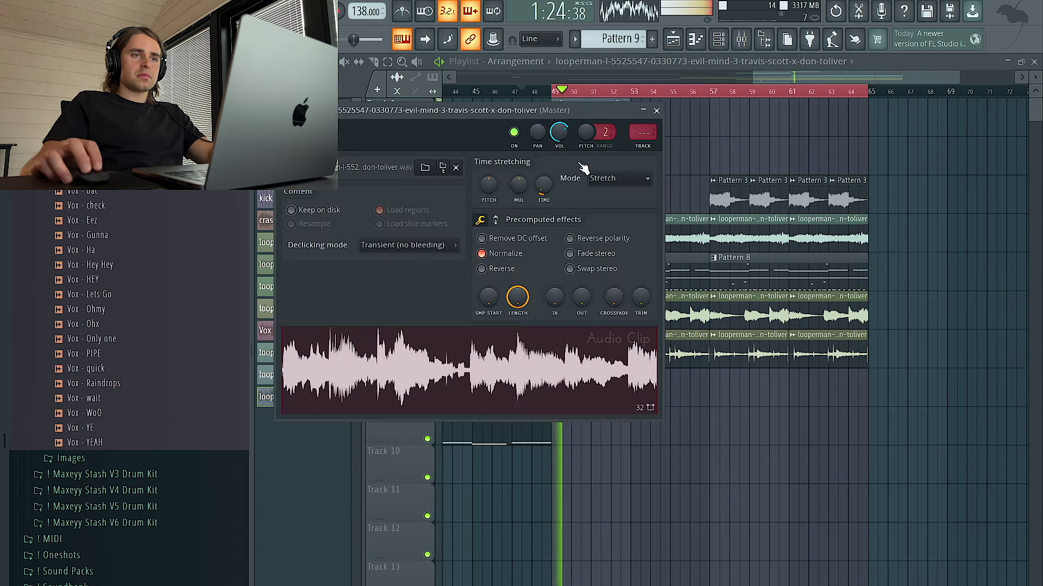
{"action": "right_click", "coordinate": [702, 143]}
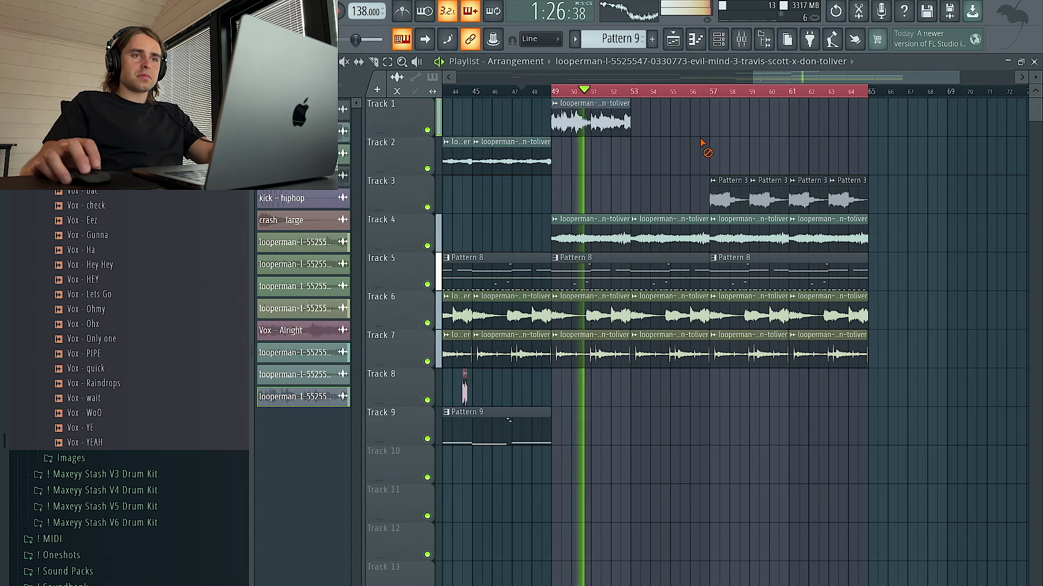
Add a second looperman loop at bar 53 on Track 1 and copy the bars 49–57 pair to bar 65
{"action": "left_click_drag", "start_coordinate": [651, 124], "coordinate": [628, 126]}
{"action": "left_click_drag", "start_coordinate": [705, 94], "coordinate": [555, 101]}
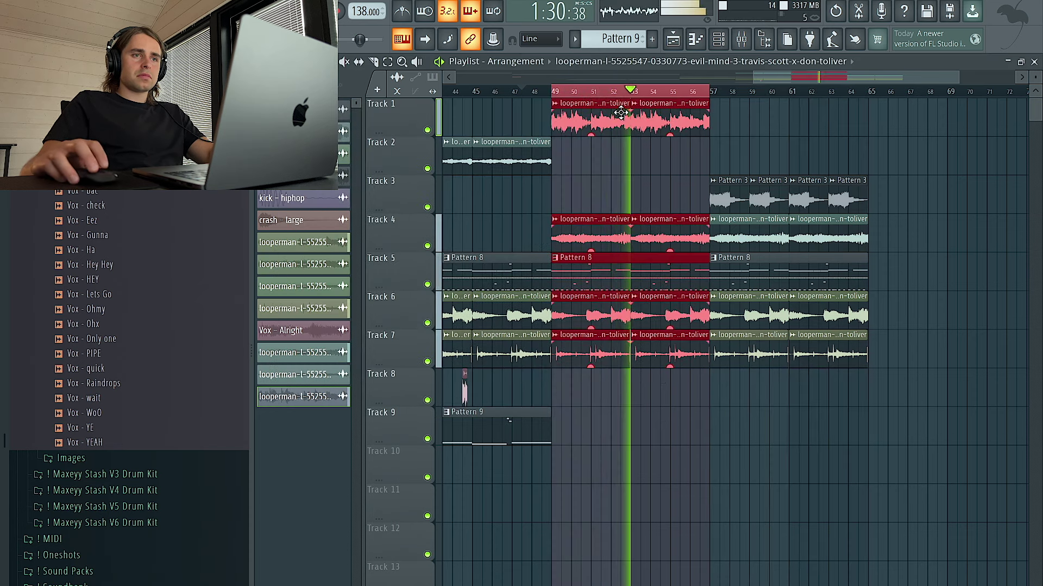
{"action": "left_click_drag", "start_coordinate": [731, 132], "coordinate": [916, 135]}
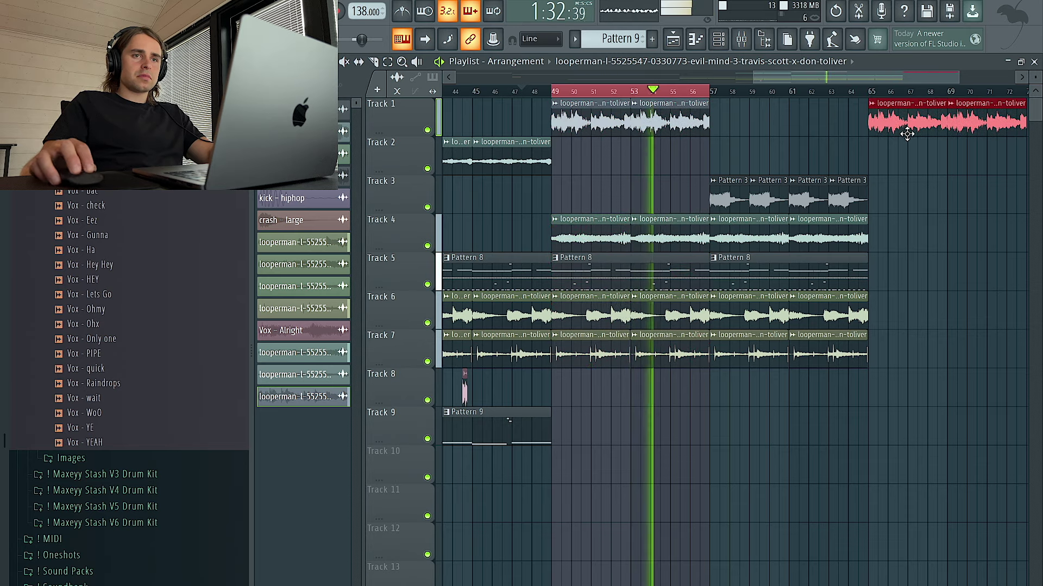
Route the Track 1 loop to mixer track 10, open its first effect slot and bring up the clip's channel settings
{"action": "left_click", "coordinate": [742, 39]}
{"action": "double_click", "coordinate": [691, 128]}
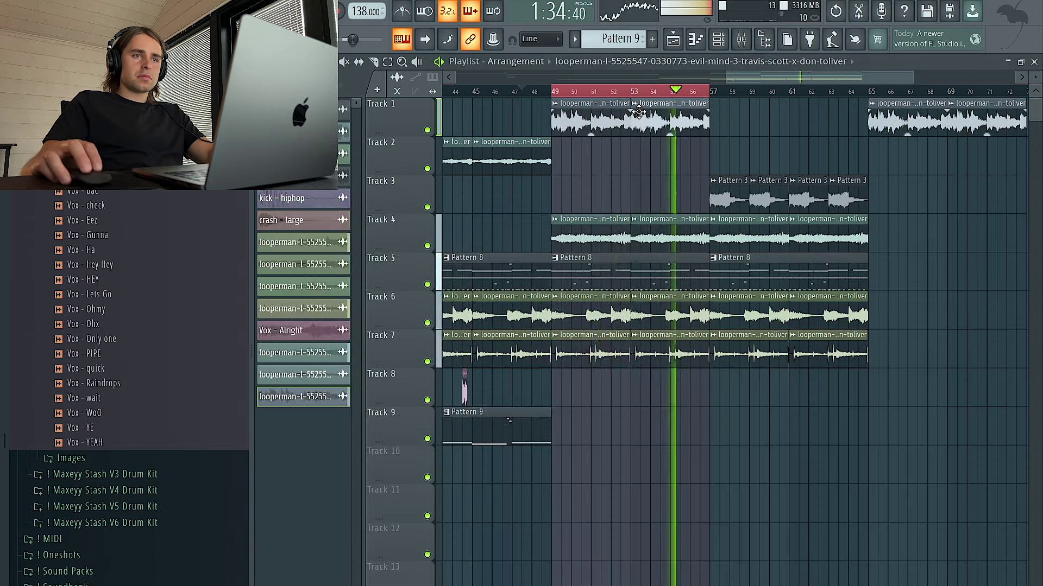
{"action": "key", "text": "ctrl+l"}
{"action": "left_click", "coordinate": [922, 250]}
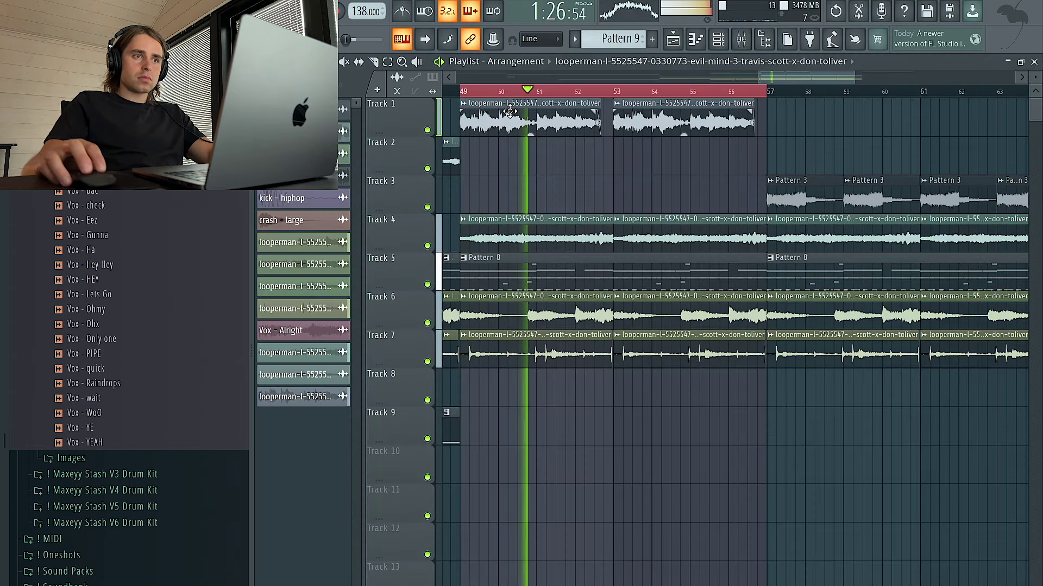
{"action": "double_click", "coordinate": [532, 128]}
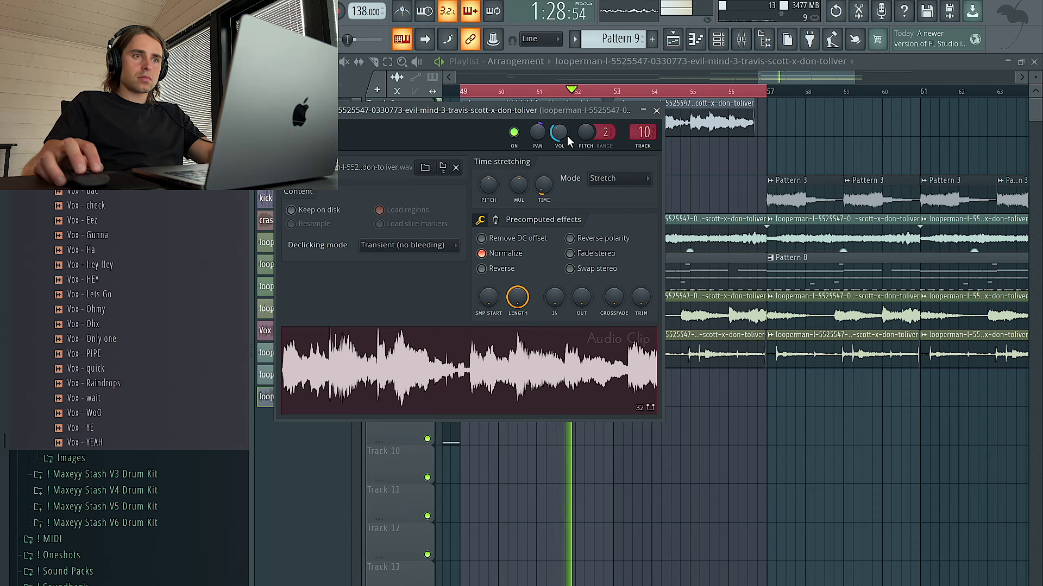
{"action": "scroll", "coordinate": [805, 151], "scroll_direction": "right", "scroll_amount": 3}
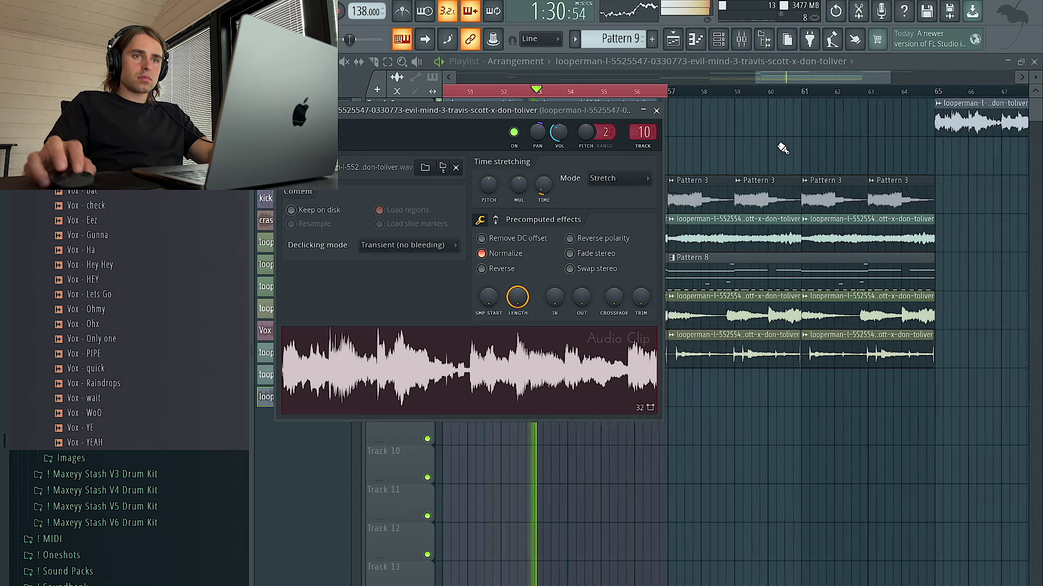
Replace the Track 1 loop copies at bar 65 with the trimmed loop pair from bar 49
{"action": "scroll", "coordinate": [784, 148], "scroll_direction": "down", "scroll_amount": 5}
{"action": "left_click_drag", "start_coordinate": [782, 160], "coordinate": [703, 126]}
{"action": "key", "text": "ctrl+d"}
{"action": "left_click_drag", "start_coordinate": [766, 154], "coordinate": [692, 129]}
{"action": "right_click", "coordinate": [698, 120]}
{"action": "right_click", "coordinate": [720, 119]}
{"action": "left_click", "coordinate": [668, 106]}
{"action": "key", "text": "ctrl+z"}
{"action": "key", "text": "ctrl+z"}
{"action": "key", "text": "Delete"}
{"action": "left_click_drag", "start_coordinate": [931, 137], "coordinate": [837, 122]}
Extend the Pattern 3 clips on Track 3 and the loops on Track 4 by duplicating them across bars 65–73
{"action": "left_click_drag", "start_coordinate": [865, 212], "coordinate": [767, 184]}
{"action": "key", "text": "ctrl+b"}
{"action": "left_click_drag", "start_coordinate": [864, 249], "coordinate": [771, 231]}
{"action": "key", "text": "ctrl+b"}
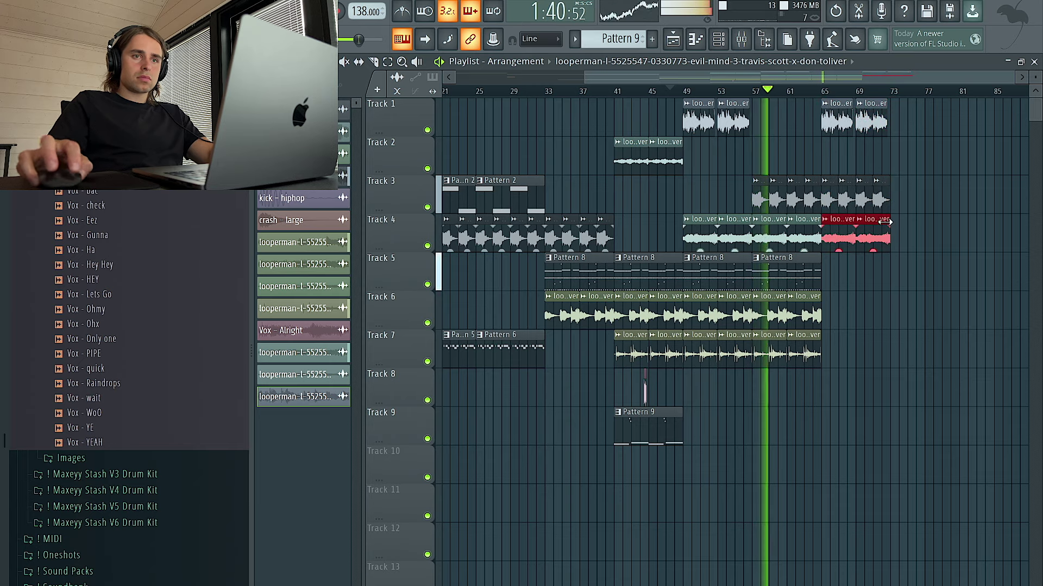
Place a unique copy of Pattern 1 on Track 9 at bar 65 and a Pattern 7 clip above it on Track 8
{"action": "scroll", "coordinate": [947, 228], "scroll_direction": "up", "scroll_amount": 3}
{"action": "scroll", "coordinate": [947, 228], "scroll_direction": "down", "scroll_amount": 4}
{"action": "left_click", "coordinate": [480, 162]}
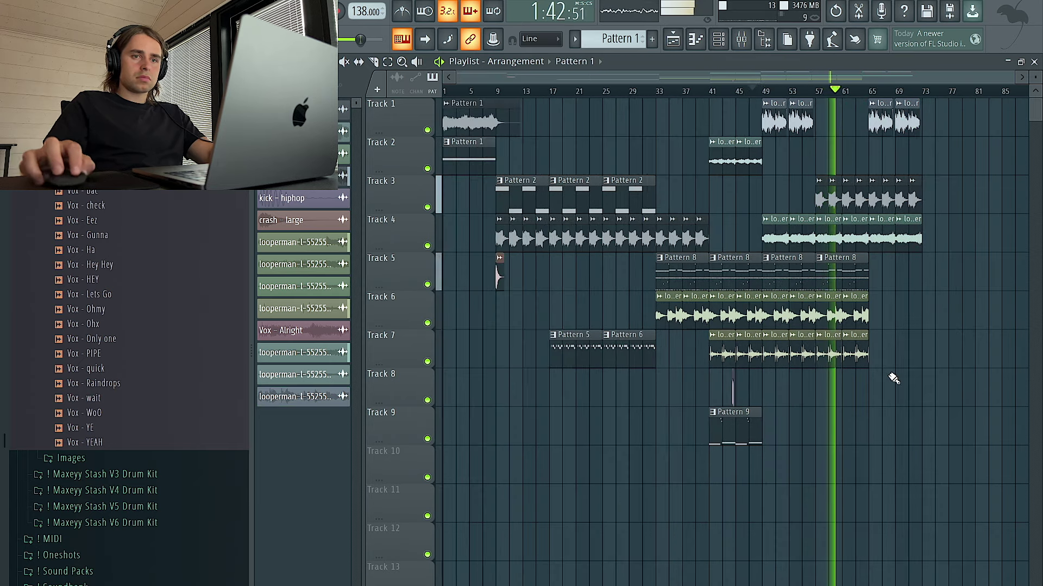
{"action": "left_click", "coordinate": [877, 415]}
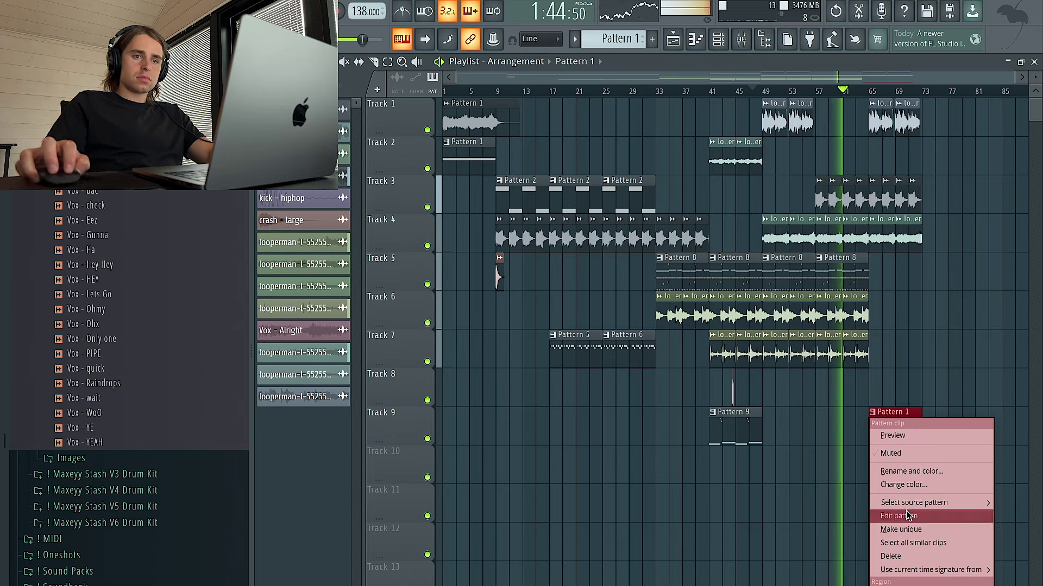
{"action": "left_click", "coordinate": [902, 530]}
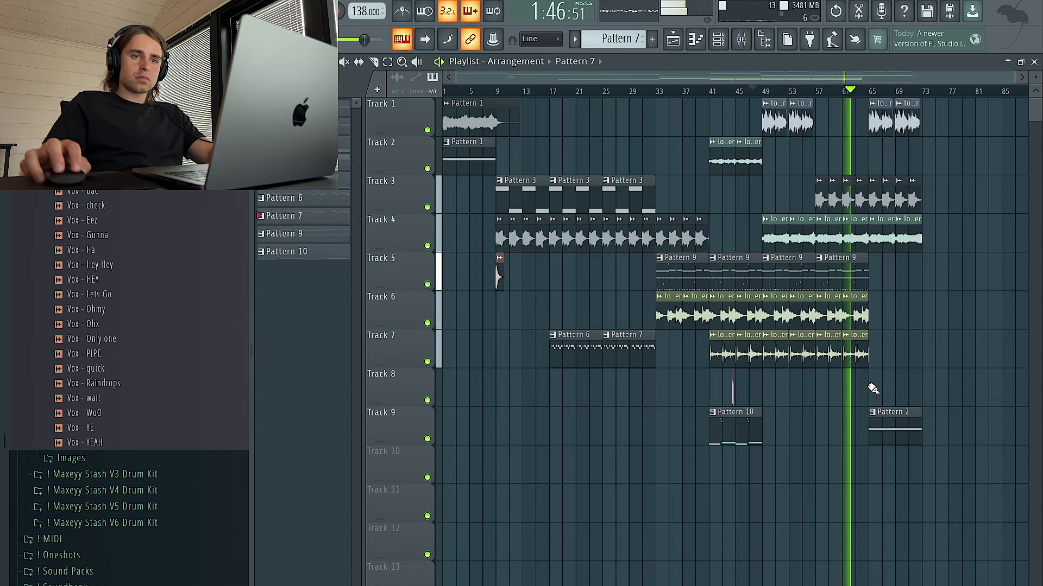
{"action": "left_click", "coordinate": [871, 387]}
In Pattern 2's DUNE 3 notes, add G#3 at bar 3, cut G3 to meet it, and end G#3 at bar 5
{"action": "scroll", "coordinate": [970, 398], "scroll_direction": "up", "scroll_amount": 5}
{"action": "double_click", "coordinate": [715, 434]}
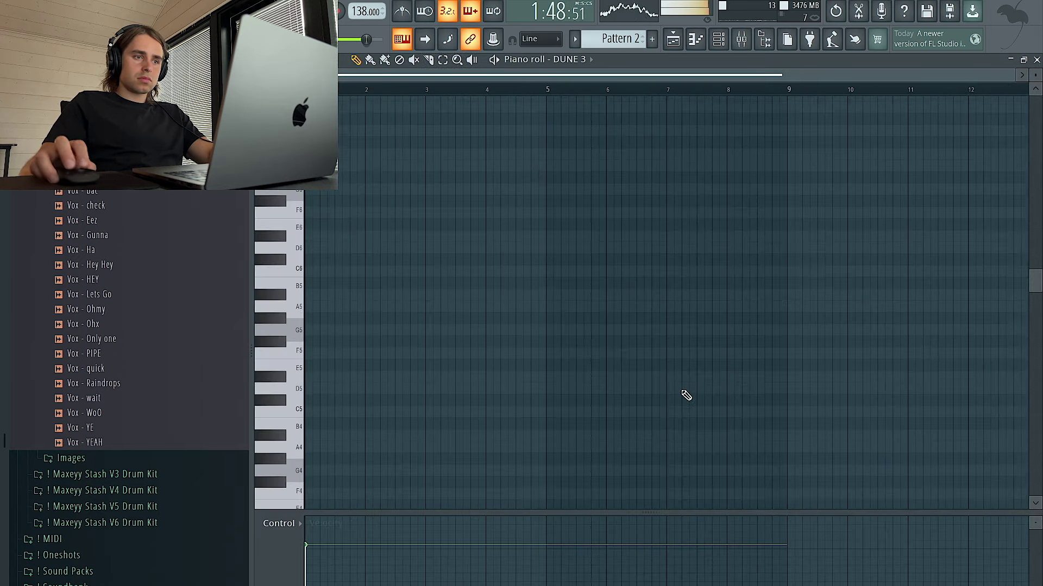
{"action": "scroll", "coordinate": [678, 391], "scroll_direction": "down", "scroll_amount": 5}
{"action": "left_click", "coordinate": [423, 227]}
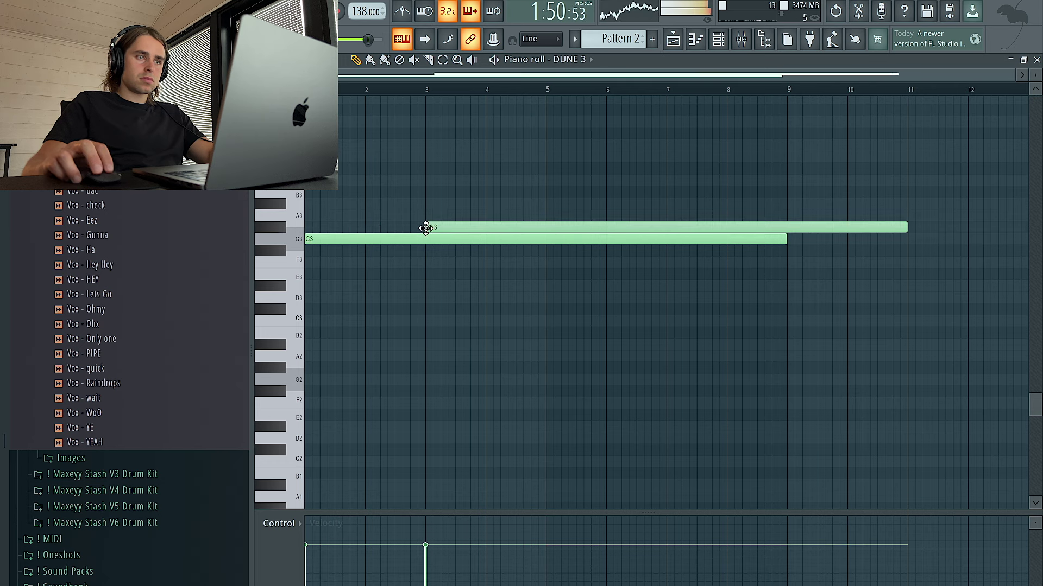
{"action": "key", "text": "ctrl+l"}
{"action": "key", "text": "space"}
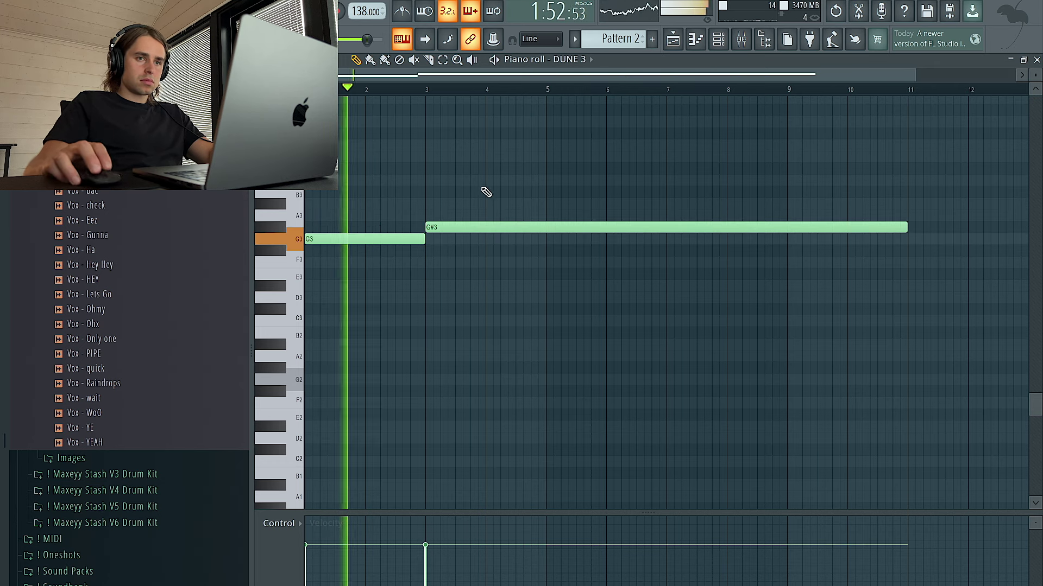
{"action": "left_click_drag", "start_coordinate": [906, 227], "coordinate": [544, 227]}
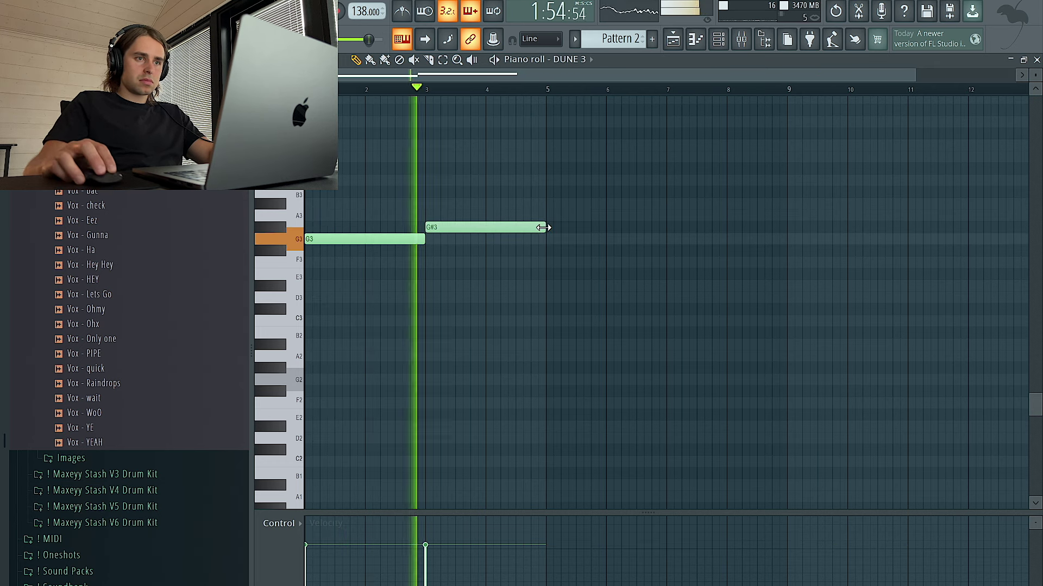
Duplicate the G3 and G#3 note pair so the melody also fills bars 5–9
{"action": "left_click_drag", "start_coordinate": [630, 266], "coordinate": [287, 201]}
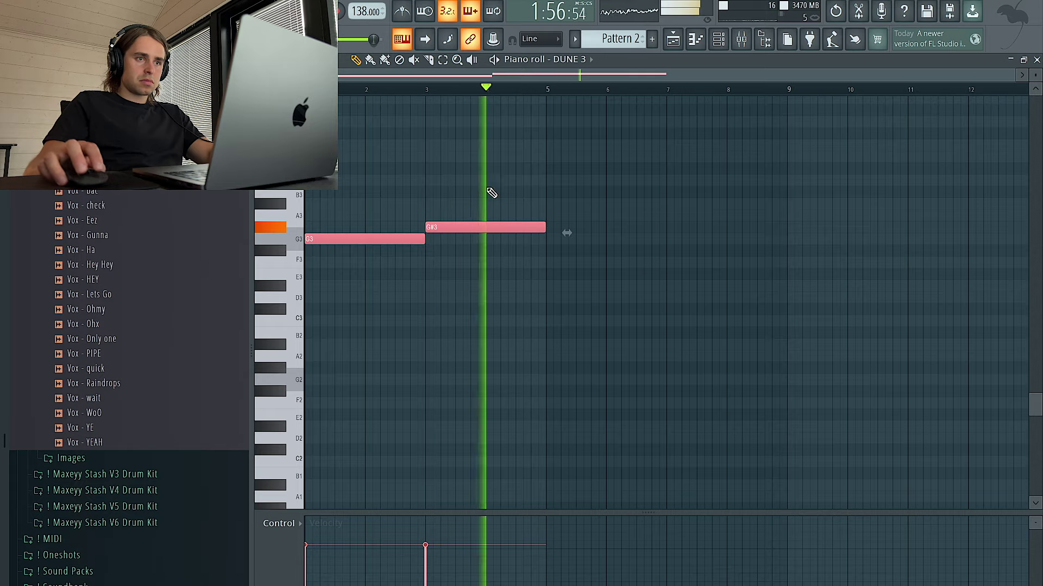
{"action": "key", "text": "ctrl+b"}
{"action": "left_click", "coordinate": [621, 174]}
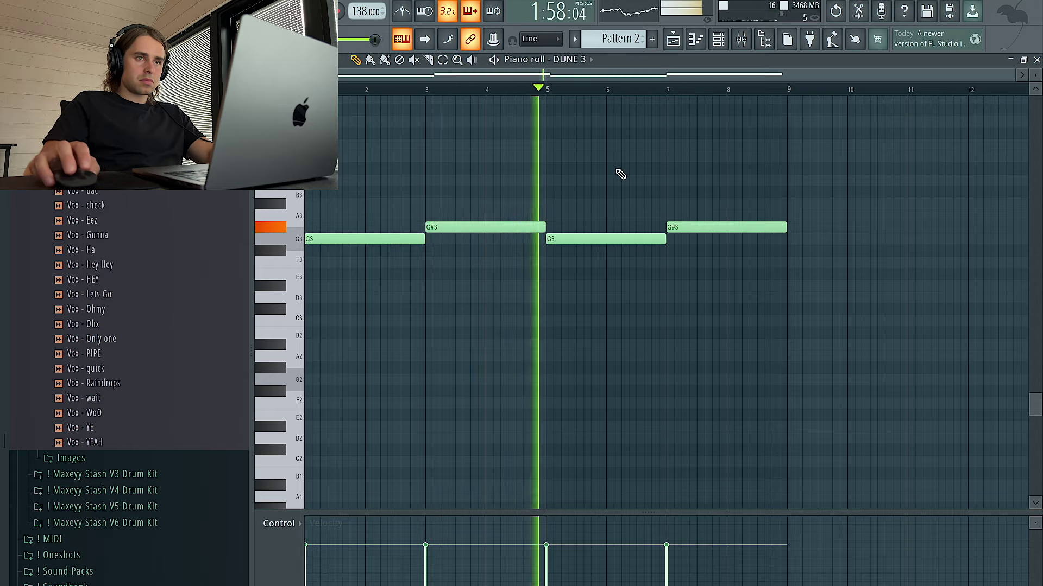
Return to the playlist and duplicate the clips of bars 33–73 so the copy starts at bar 73
{"action": "left_click", "coordinate": [673, 41]}
{"action": "scroll", "coordinate": [738, 219], "scroll_direction": "down", "scroll_amount": 6}
{"action": "left_click_drag", "start_coordinate": [994, 521], "coordinate": [664, 117]}
{"action": "scroll", "coordinate": [706, 261], "scroll_direction": "up", "scroll_amount": 10}
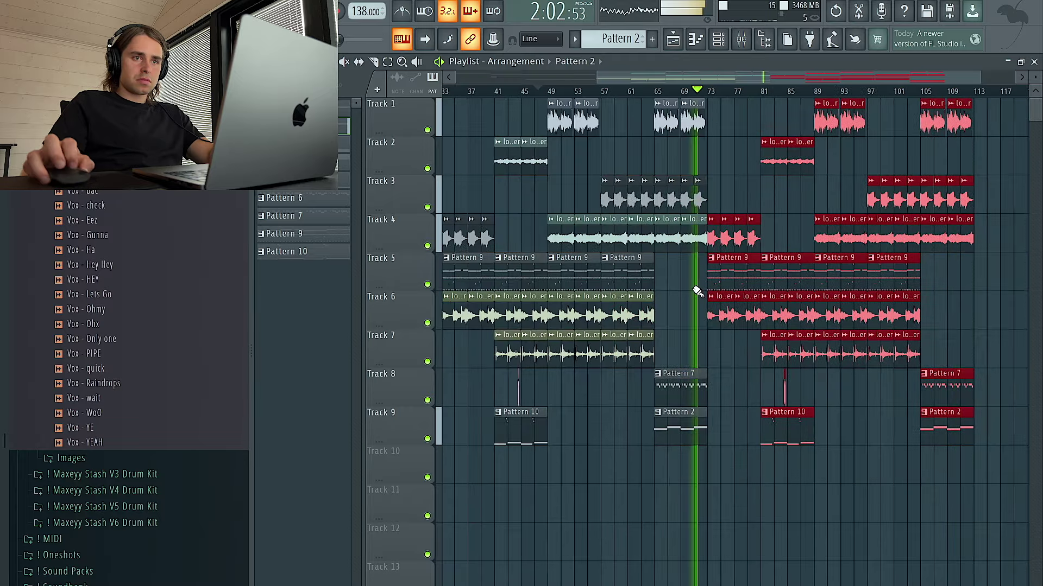
Add a Pattern 7 clip on Track 8 at bar 73 and extend Track 4's Pattern 3 clips across bars 81–89
{"action": "scroll", "coordinate": [686, 261], "scroll_direction": "down", "scroll_amount": 4}
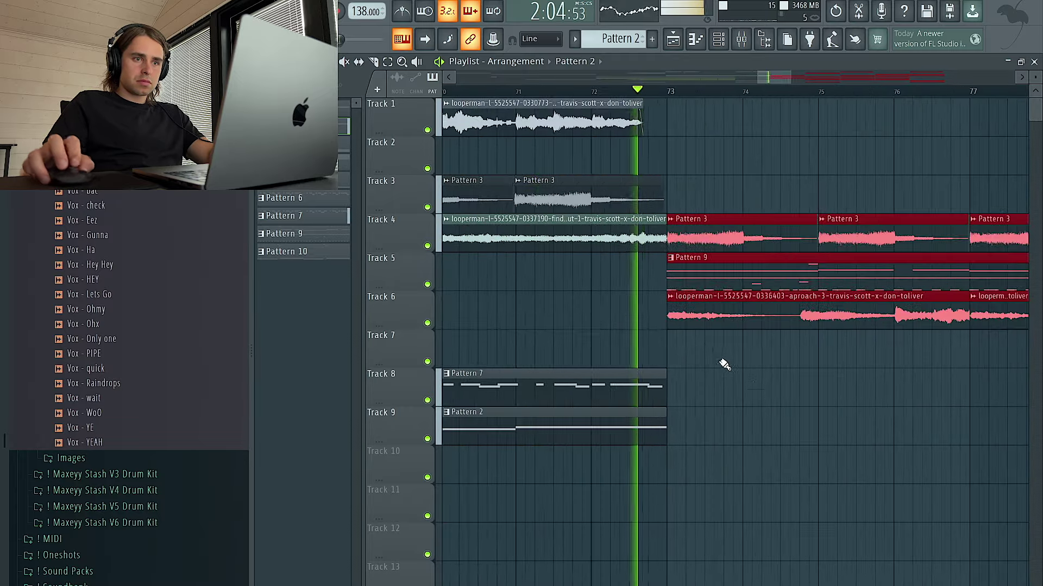
{"action": "left_click", "coordinate": [713, 380]}
{"action": "scroll", "coordinate": [602, 377], "scroll_direction": "down", "scroll_amount": 4}
{"action": "right_click", "coordinate": [636, 383]}
{"action": "scroll", "coordinate": [641, 386], "scroll_direction": "down", "scroll_amount": 4}
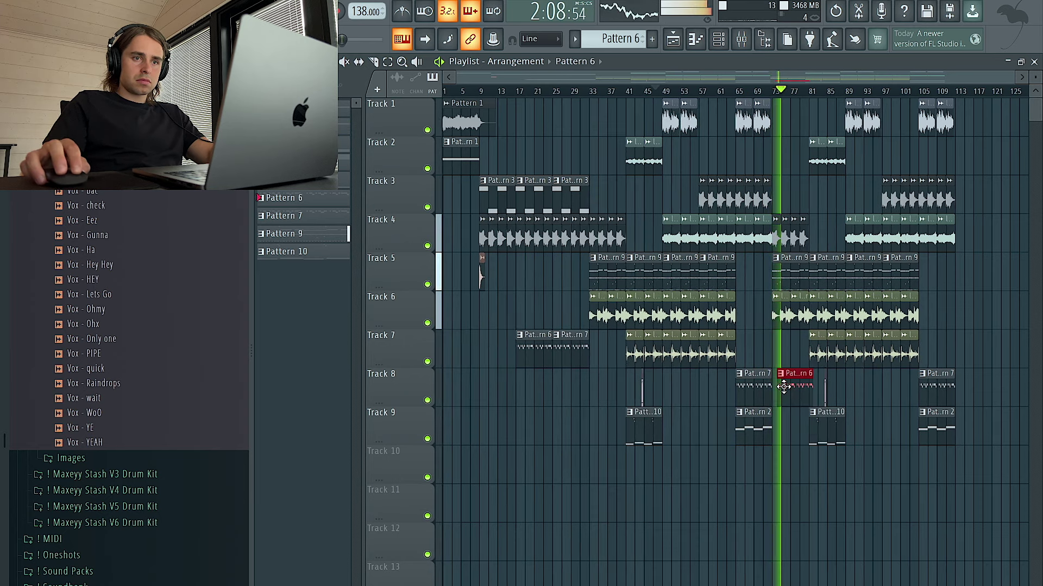
{"action": "scroll", "coordinate": [780, 387], "scroll_direction": "up", "scroll_amount": 4}
{"action": "left_click", "coordinate": [794, 386]}
{"action": "scroll", "coordinate": [735, 374], "scroll_direction": "down", "scroll_amount": 3}
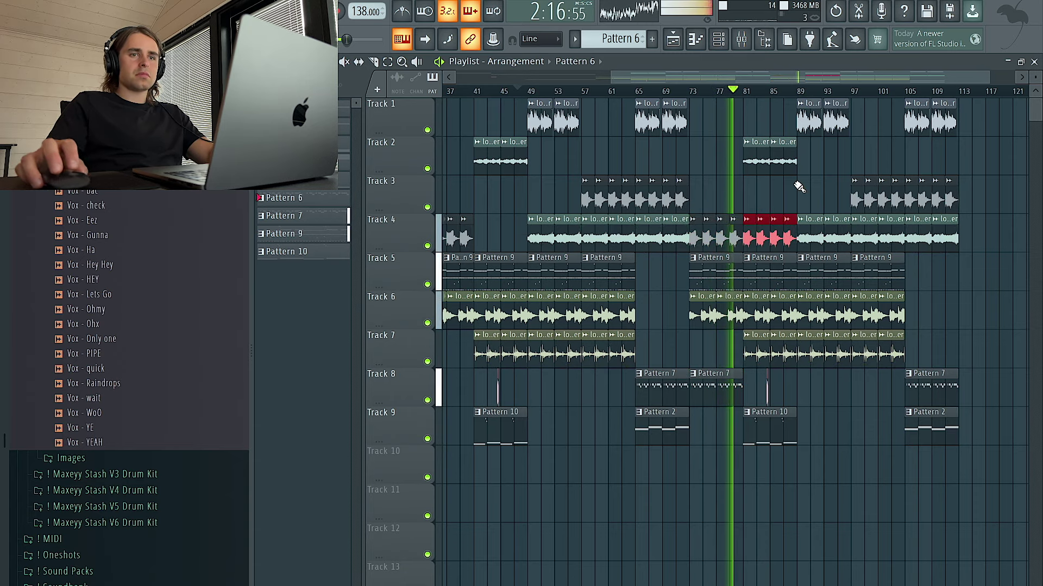
{"action": "scroll", "coordinate": [799, 186], "scroll_direction": "up", "scroll_amount": 2}
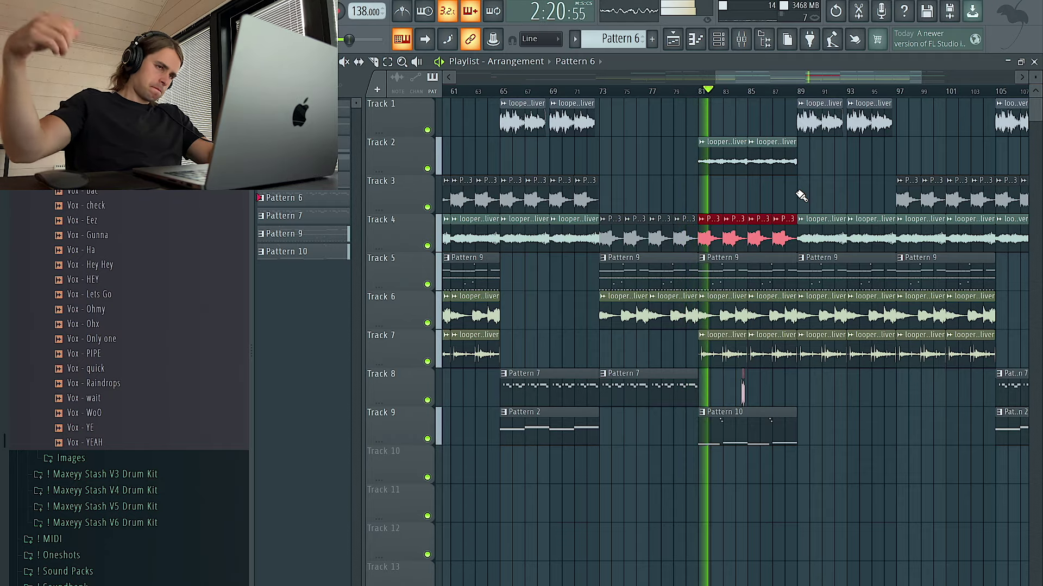
{"action": "scroll", "coordinate": [775, 228], "scroll_direction": "down", "scroll_amount": 4}
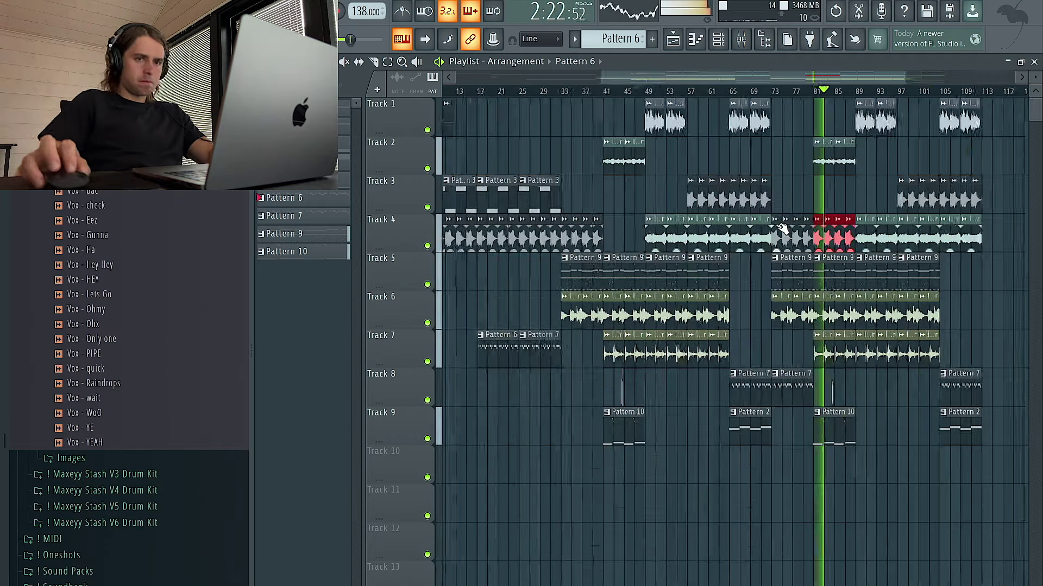
{"action": "scroll", "coordinate": [782, 87], "scroll_direction": "up", "scroll_amount": 2}
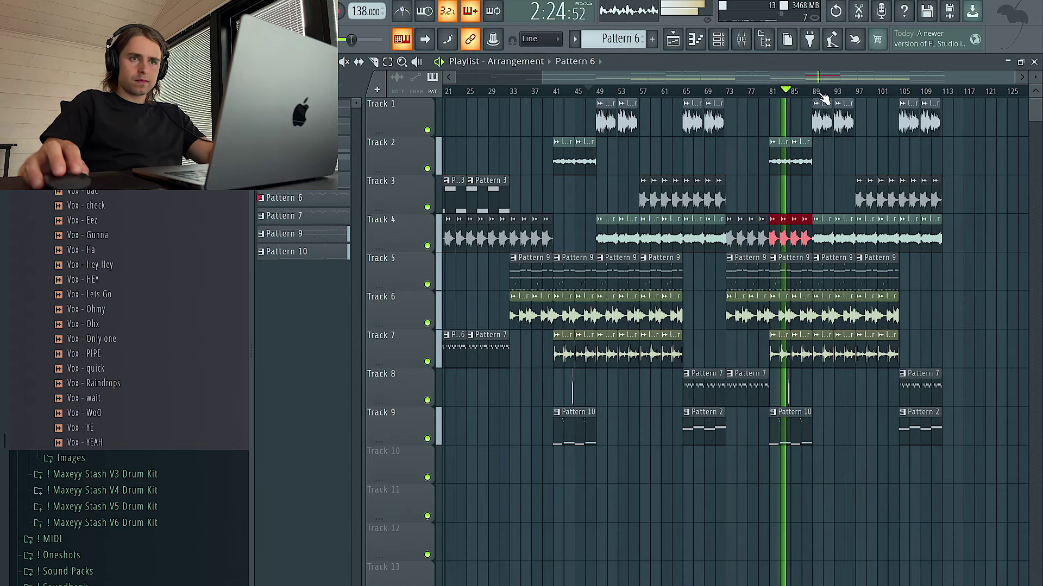
Swap the Snare – I KNOW channel's sample for cinderella – snare in the channel rack and adjust its volume
{"action": "left_click", "coordinate": [721, 44]}
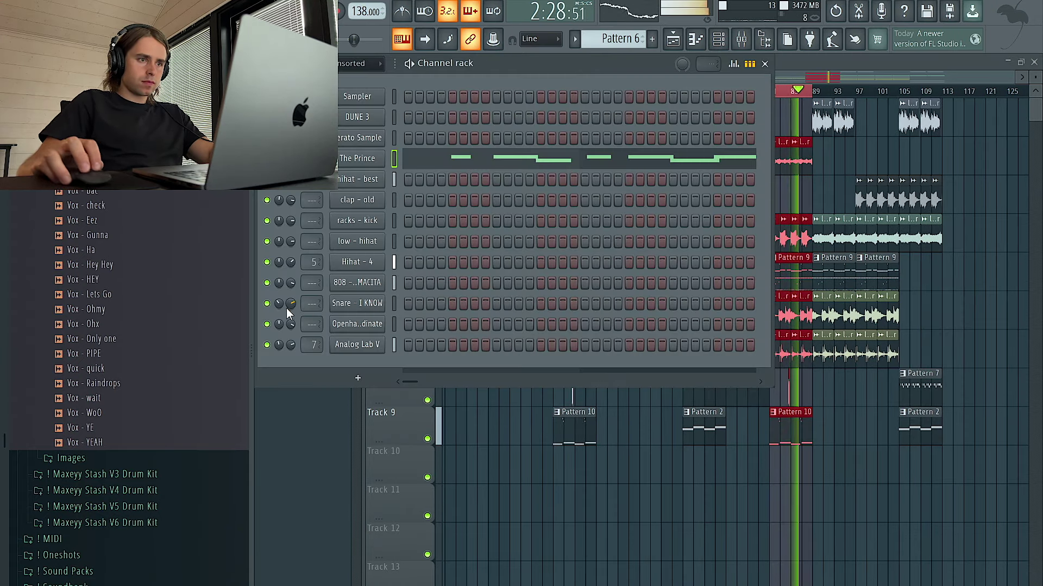
{"action": "left_click", "coordinate": [743, 42]}
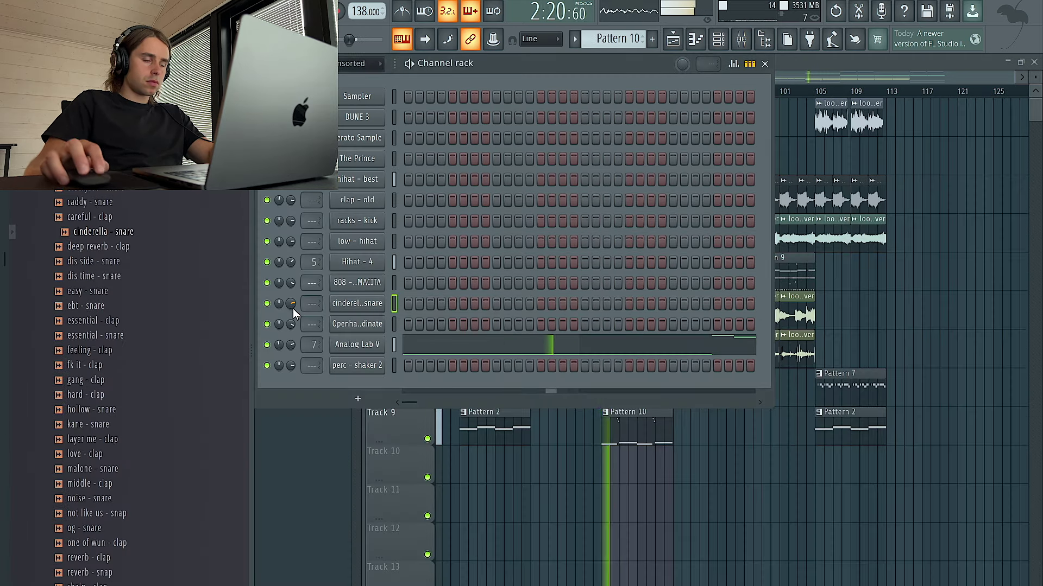
{"action": "left_click_drag", "start_coordinate": [292, 305], "coordinate": [292, 314]}
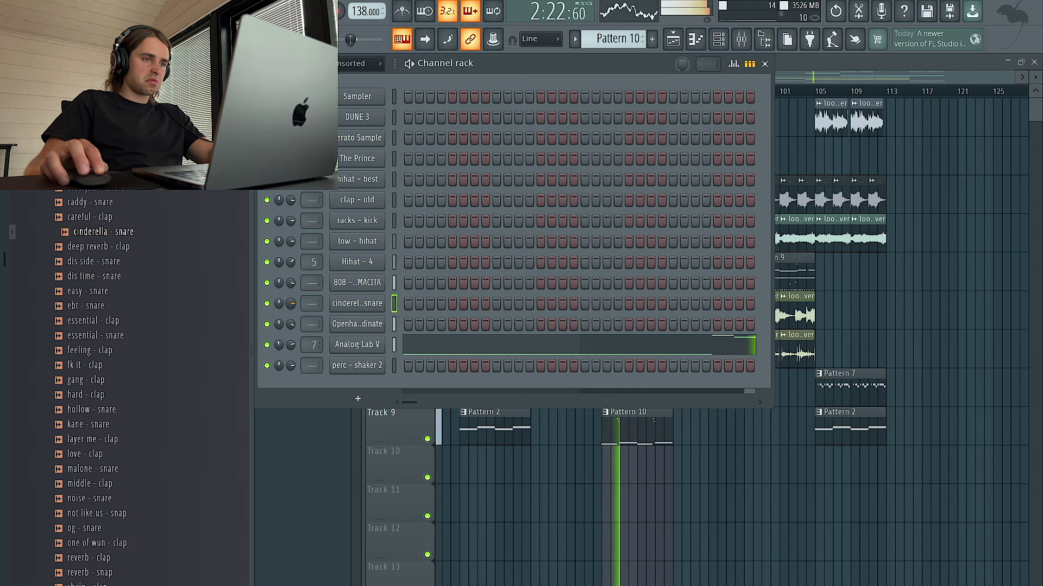
Route the cinderella – snare channel to mixer track 11 and load Decapitator in its first effect slot
{"action": "left_click", "coordinate": [356, 307]}
{"action": "key", "text": "ctrl+l"}
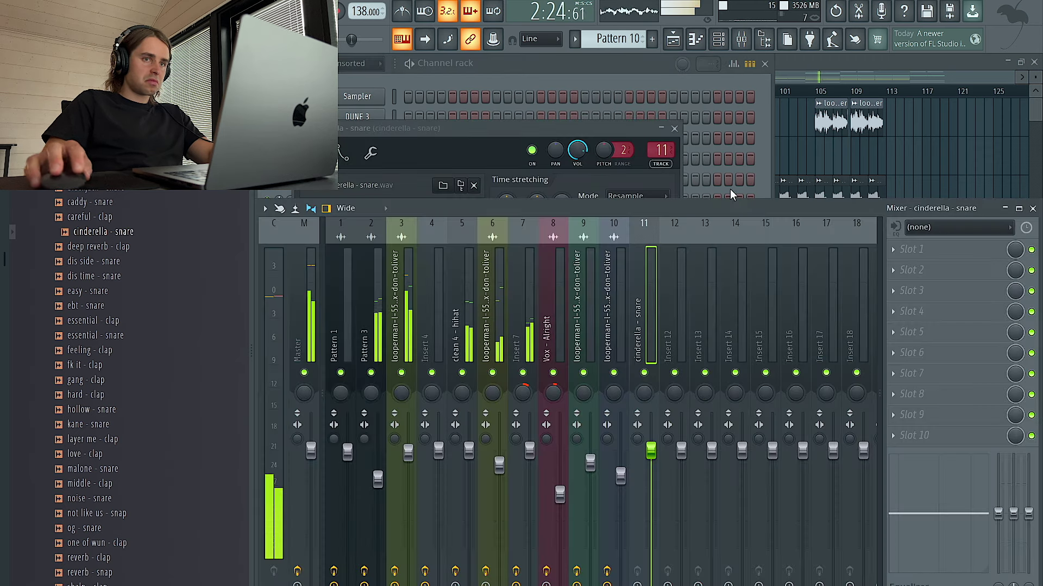
{"action": "left_click", "coordinate": [935, 249]}
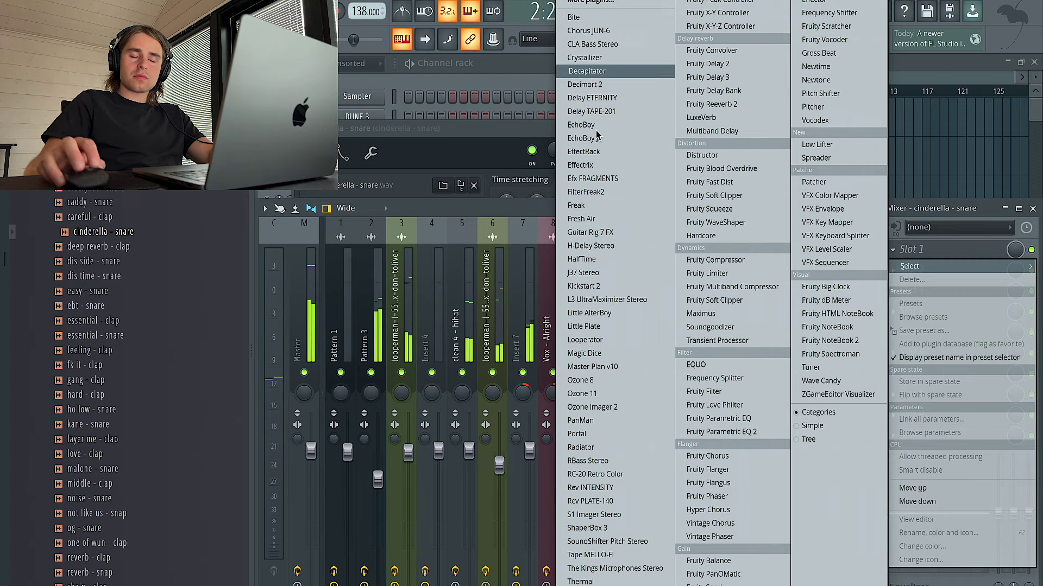
{"action": "left_click", "coordinate": [587, 71]}
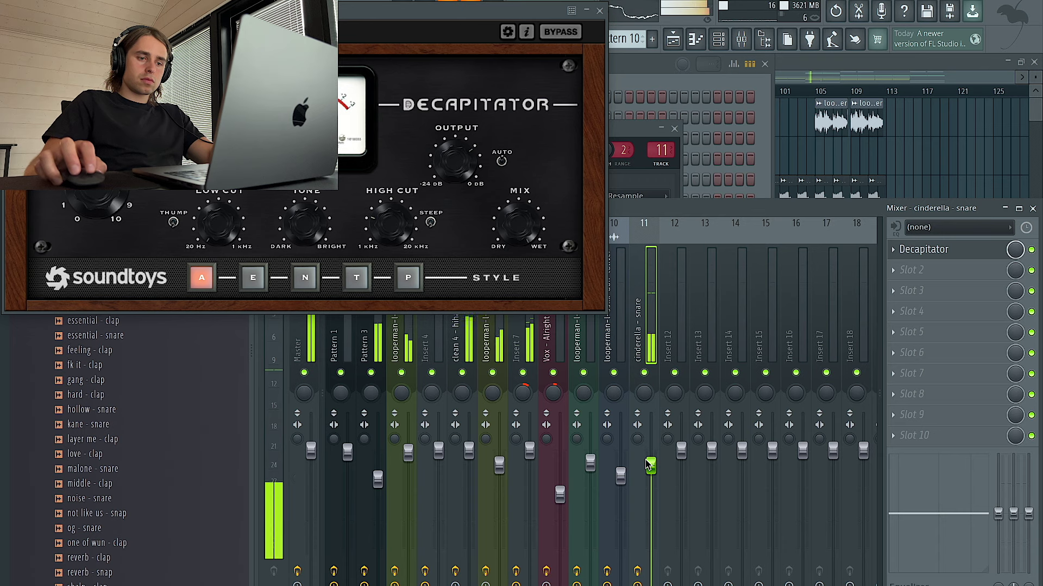
{"action": "left_click", "coordinate": [599, 11]}
{"action": "left_click", "coordinate": [627, 66]}
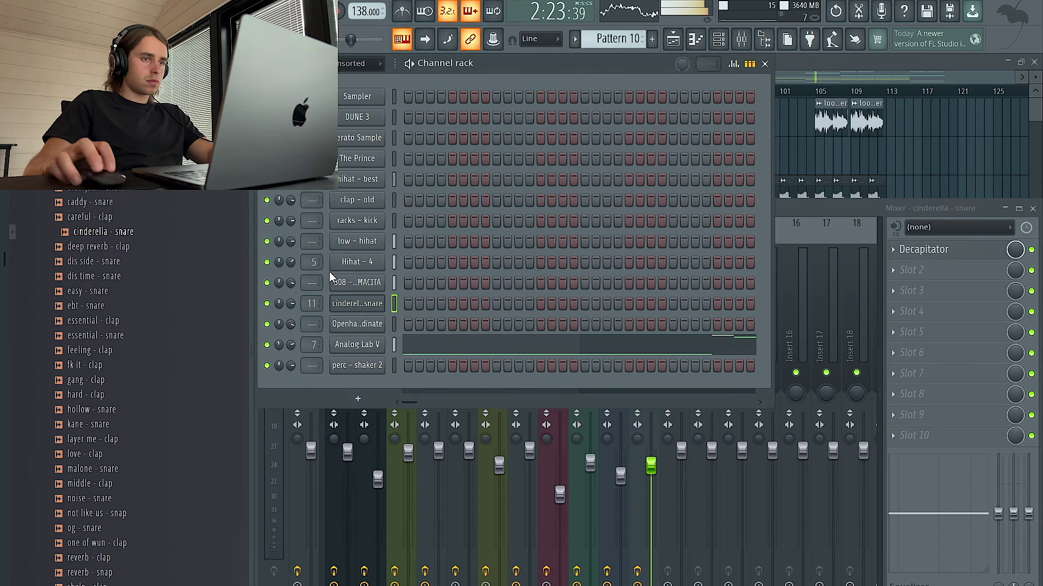
{"action": "left_click", "coordinate": [872, 189]}
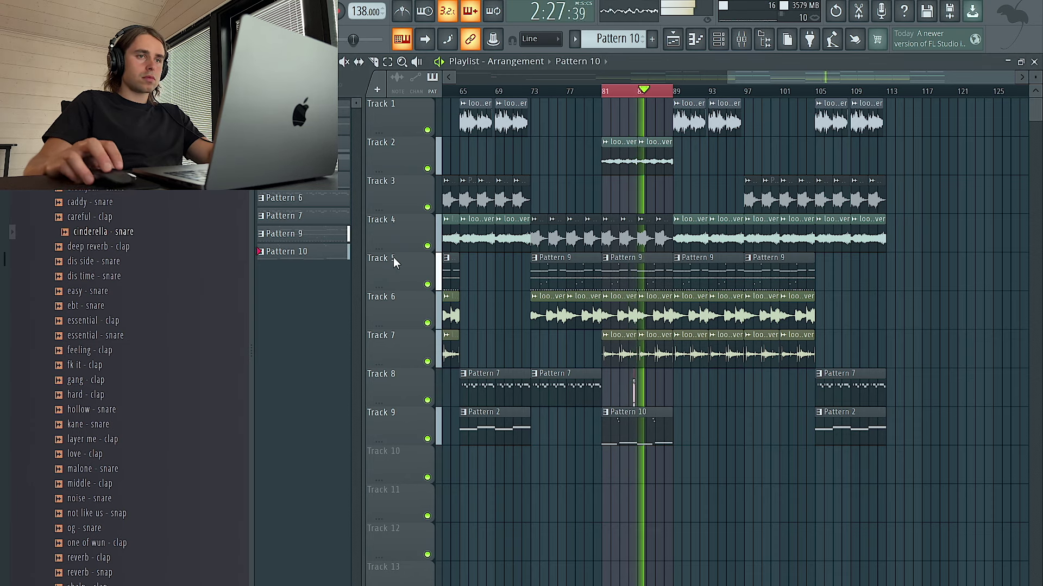
{"action": "left_click", "coordinate": [720, 40]}
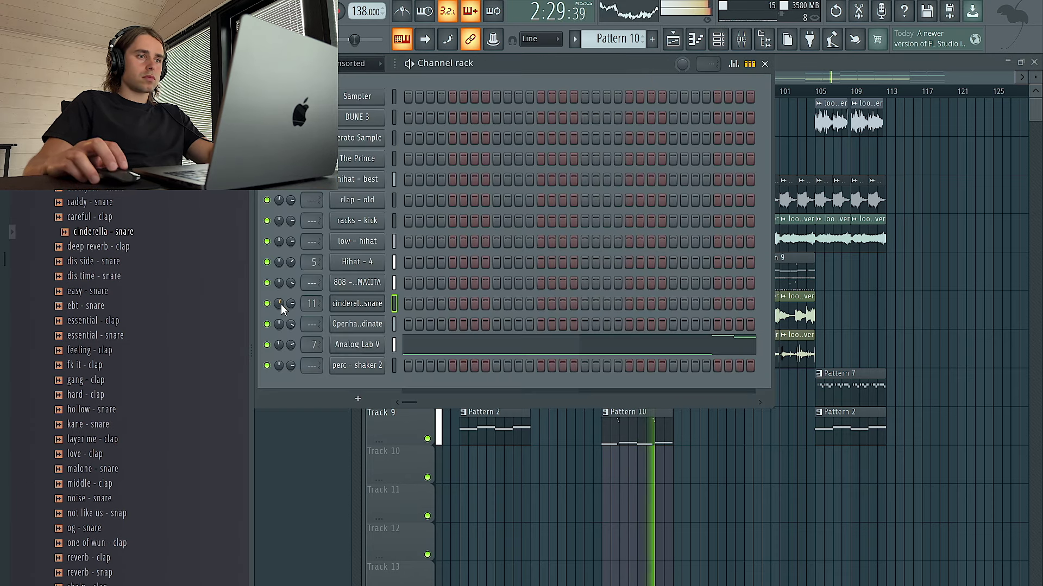
{"action": "left_click", "coordinate": [625, 522]}
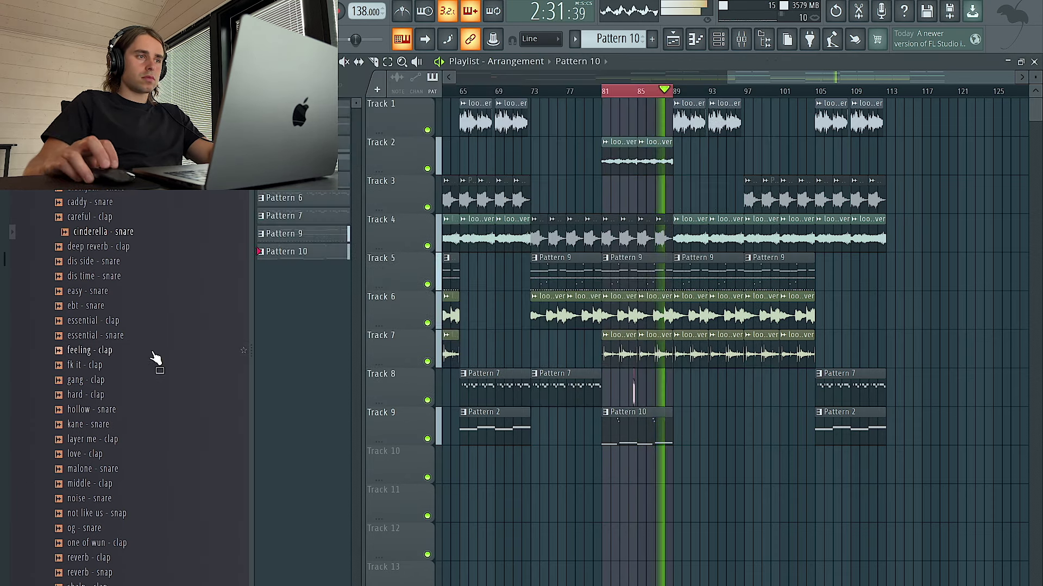
Place grit – drum fill on Track 10 just before bar 89 and cinematic – riser beneath it on Track 11
{"action": "scroll", "coordinate": [124, 321], "scroll_direction": "up", "scroll_amount": 10}
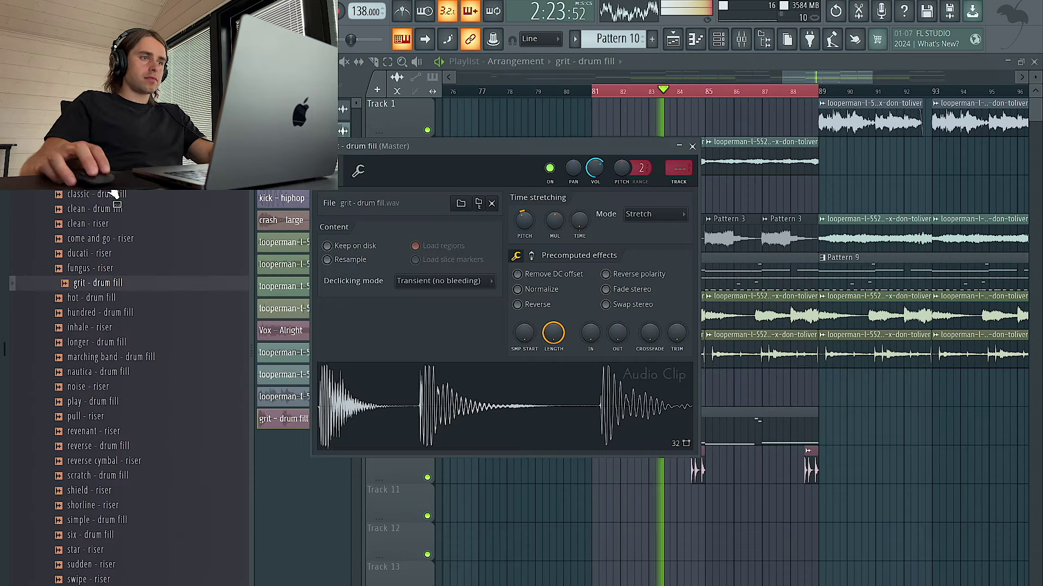
{"action": "left_click_drag", "start_coordinate": [109, 186], "coordinate": [139, 195]}
{"action": "left_click_drag", "start_coordinate": [805, 510], "coordinate": [806, 506]}
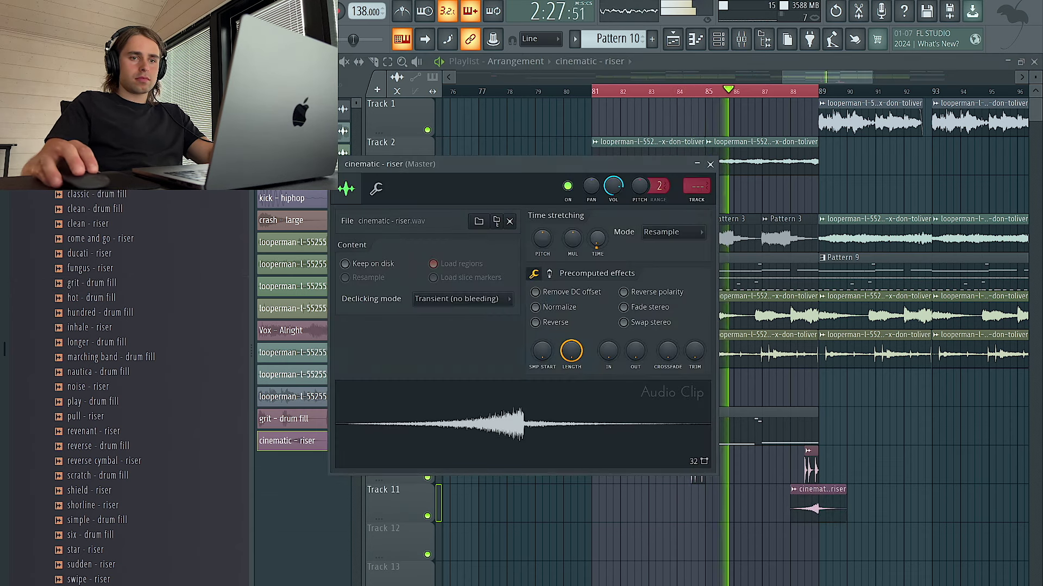
Set the cinematic – riser clip's time-stretching mode to Stretch and clear the playlist selection
{"action": "left_click", "coordinate": [694, 235]}
{"action": "left_click", "coordinate": [674, 273]}
{"action": "left_click", "coordinate": [916, 499]}
{"action": "key", "text": "ctrl+d"}
{"action": "scroll", "coordinate": [896, 490], "scroll_direction": "right", "scroll_amount": 2}
Reset the grit – drum fill clip's time-stretching pitch to default and check the cinematic – riser clip's settings
{"action": "left_click_drag", "start_coordinate": [859, 465], "coordinate": [612, 475], "text": "ctrl"}
{"action": "double_click", "coordinate": [643, 472]}
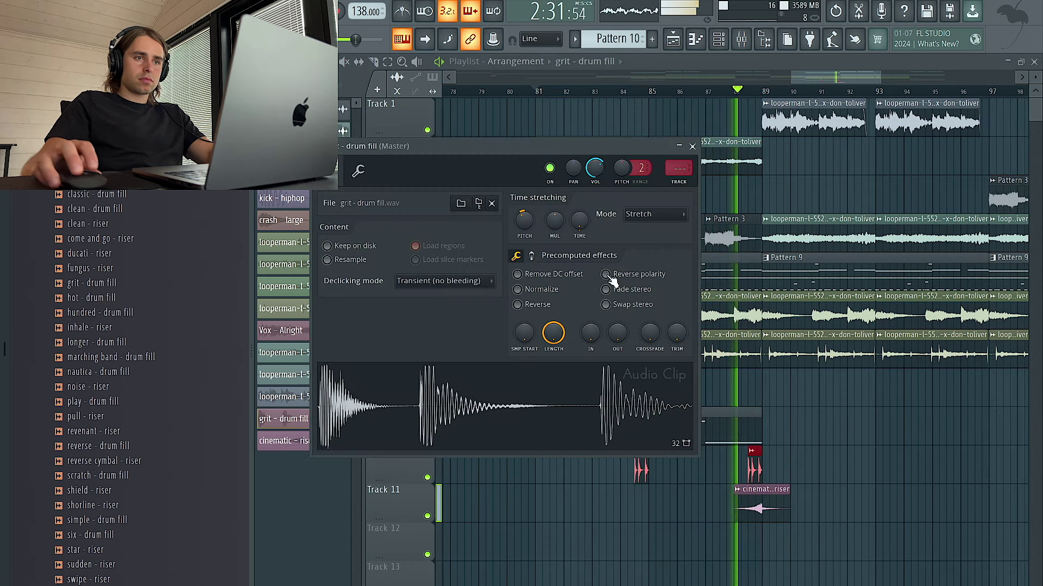
{"action": "right_click", "coordinate": [527, 218]}
{"action": "left_click", "coordinate": [547, 239]}
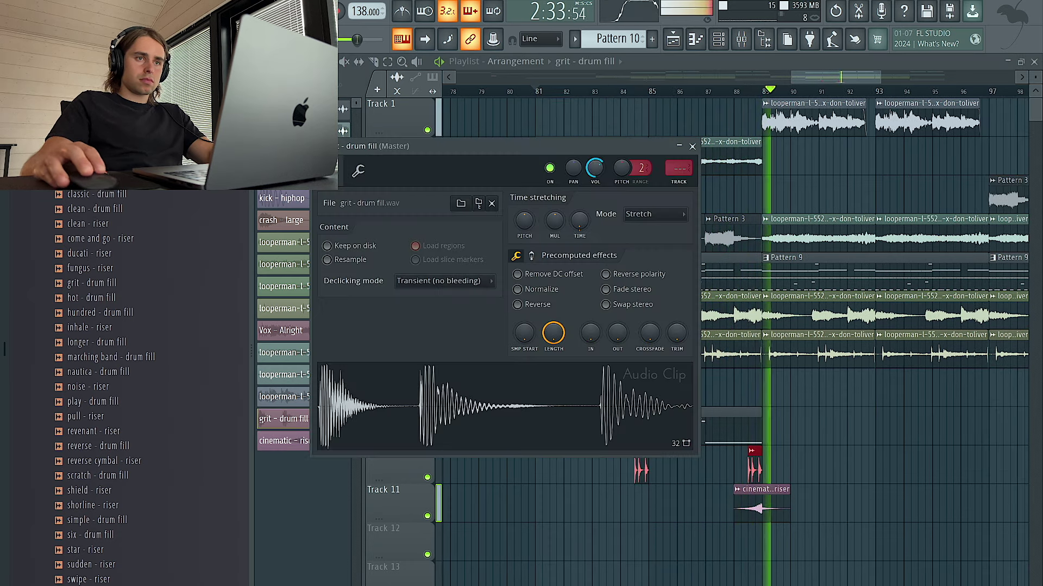
{"action": "left_click", "coordinate": [610, 123]}
{"action": "double_click", "coordinate": [752, 506]}
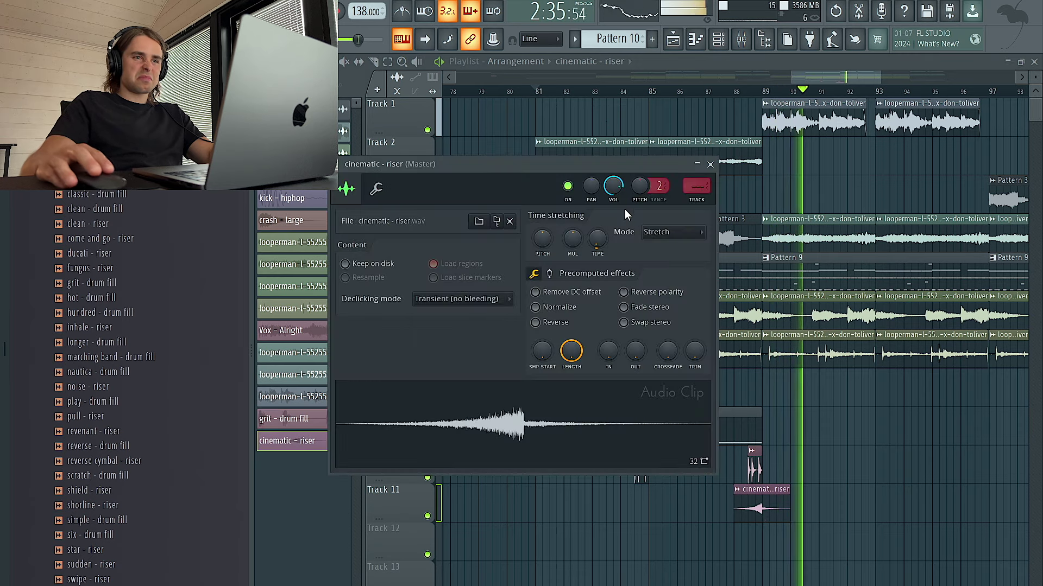
{"action": "left_click", "coordinate": [829, 189]}
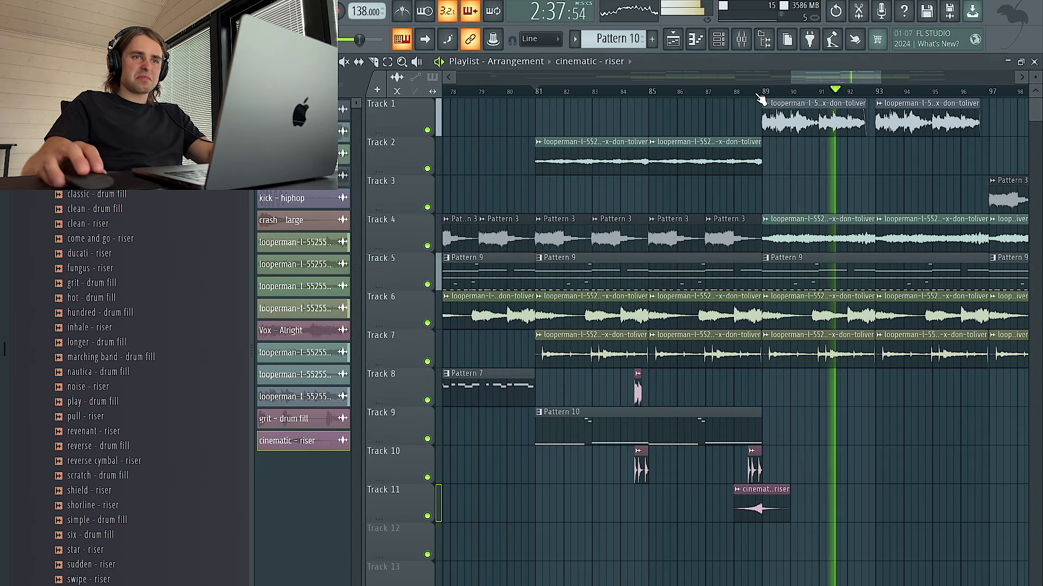
Make the Track 5 Pattern 9 clip at bar 89 a unique pattern
{"action": "scroll", "coordinate": [777, 163], "scroll_direction": "left", "scroll_amount": 1}
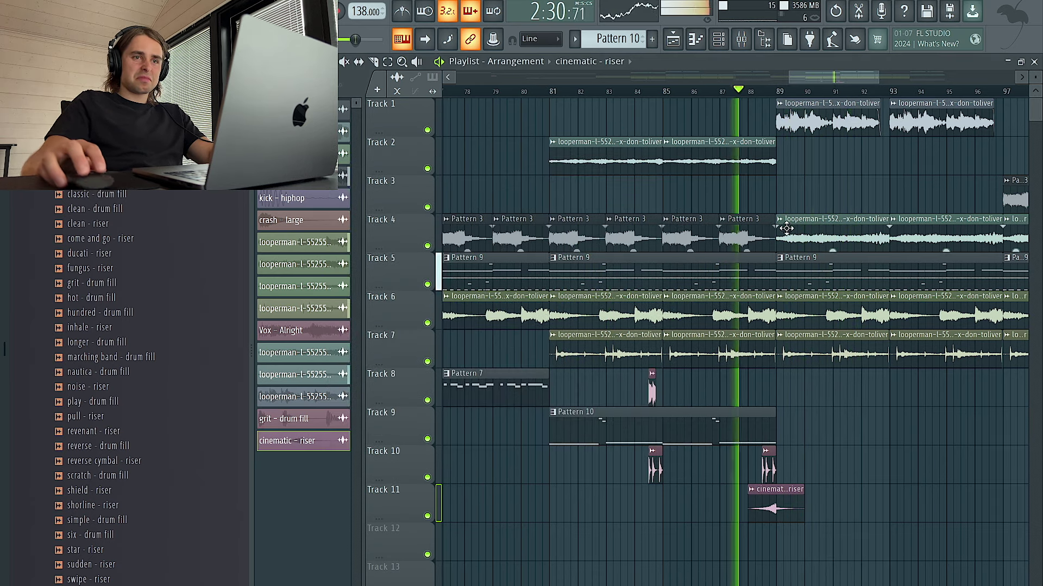
{"action": "right_click", "coordinate": [780, 264]}
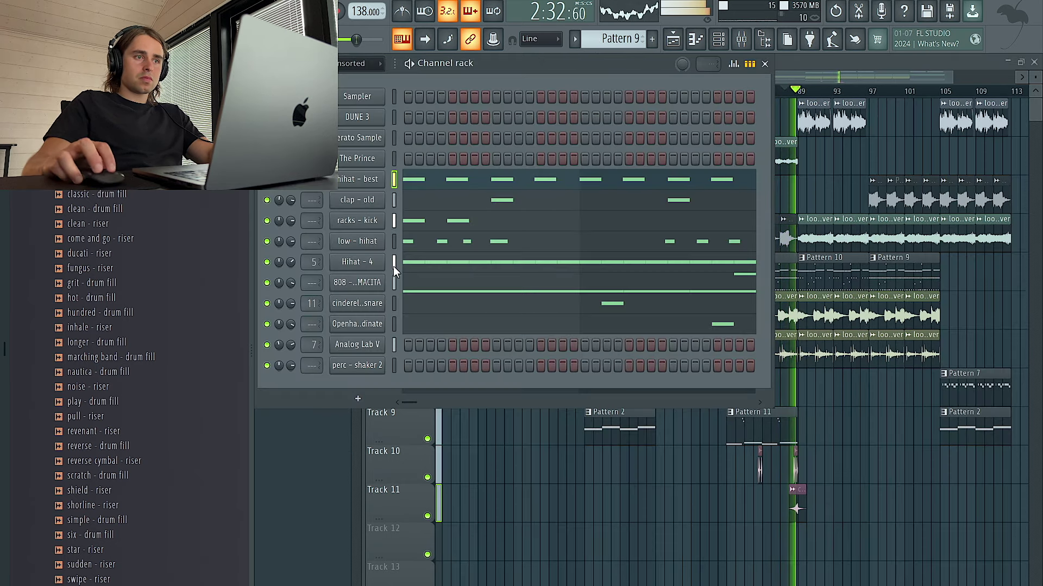
{"action": "left_click", "coordinate": [859, 274]}
{"action": "left_click", "coordinate": [719, 43]}
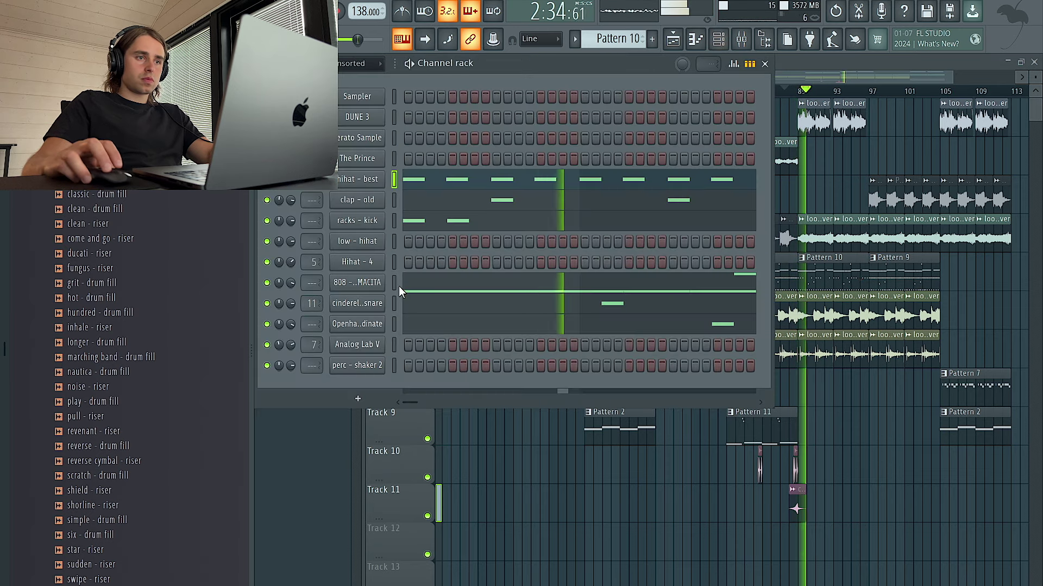
Paste the copied hi-hat notes into the Hihat – 4 piano roll of Pattern 10 and return to the playlist
{"action": "right_click", "coordinate": [369, 267]}
{"action": "left_click", "coordinate": [402, 272]}
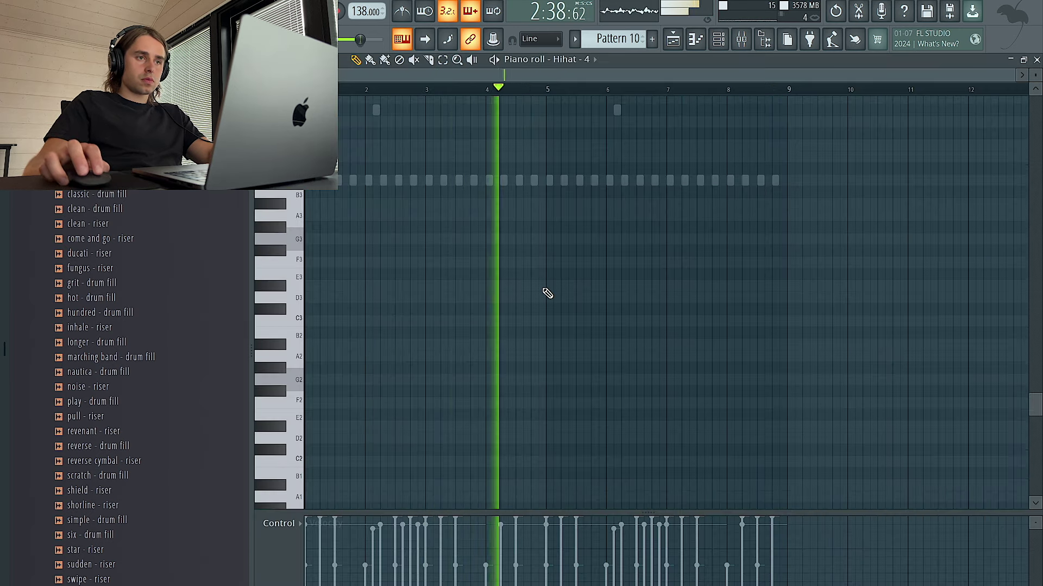
{"action": "left_click", "coordinate": [721, 42]}
{"action": "key", "text": "super+v"}
{"action": "left_click", "coordinate": [761, 62]}
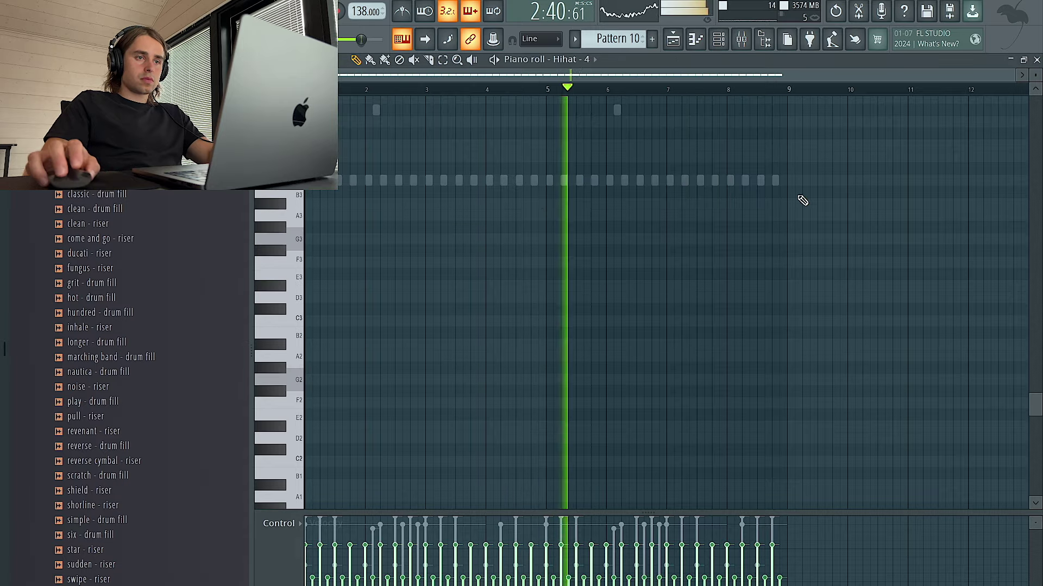
{"action": "scroll", "coordinate": [555, 190], "scroll_direction": "up", "scroll_amount": 6}
{"action": "left_click_drag", "start_coordinate": [542, 299], "coordinate": [308, 302]}
{"action": "left_click", "coordinate": [679, 46]}
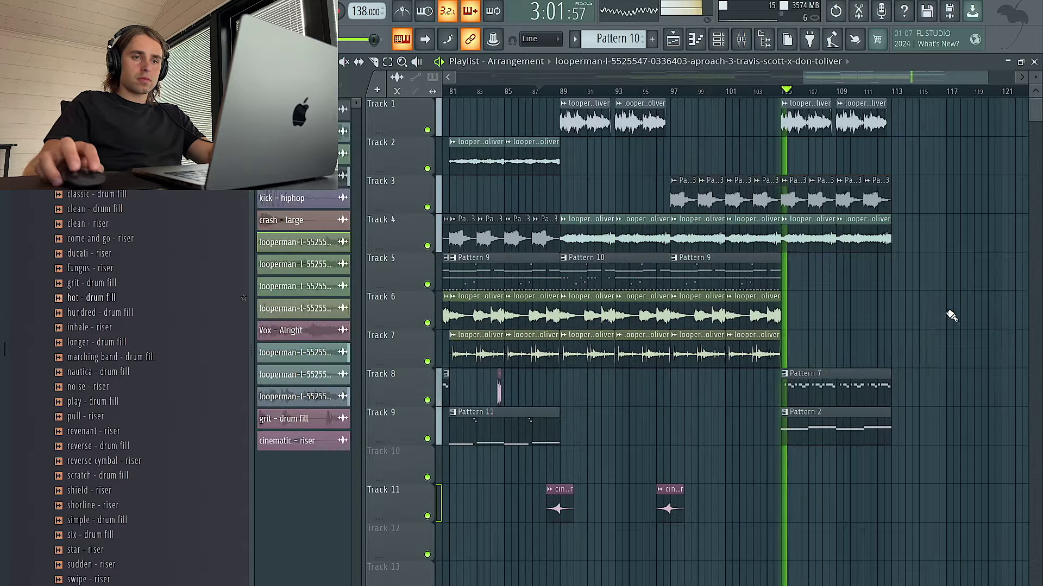
{"action": "left_click", "coordinate": [712, 358]}
{"action": "key", "text": "ctrl+b"}
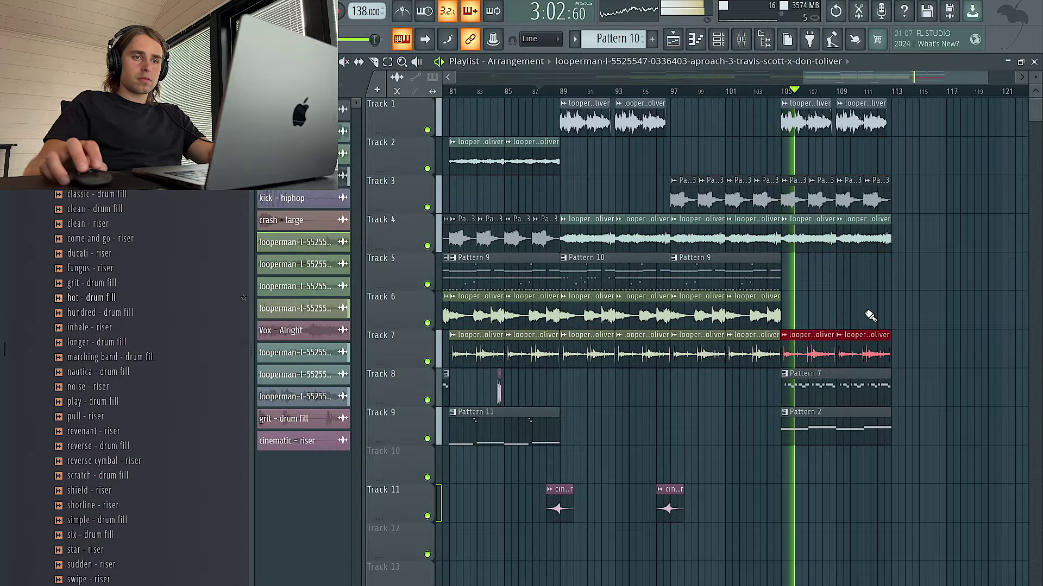
{"action": "right_click", "coordinate": [879, 358]}
Extend the arrangement by repeating the section from bar 73 across bars 113–129
{"action": "scroll", "coordinate": [881, 348], "scroll_direction": "down", "scroll_amount": 4}
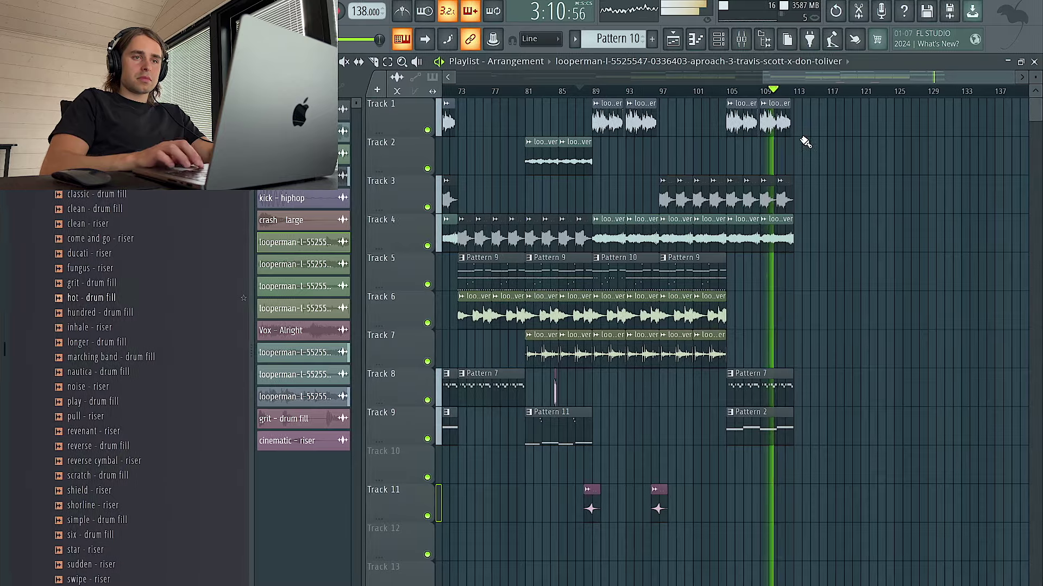
{"action": "scroll", "coordinate": [805, 142], "scroll_direction": "down", "scroll_amount": 6}
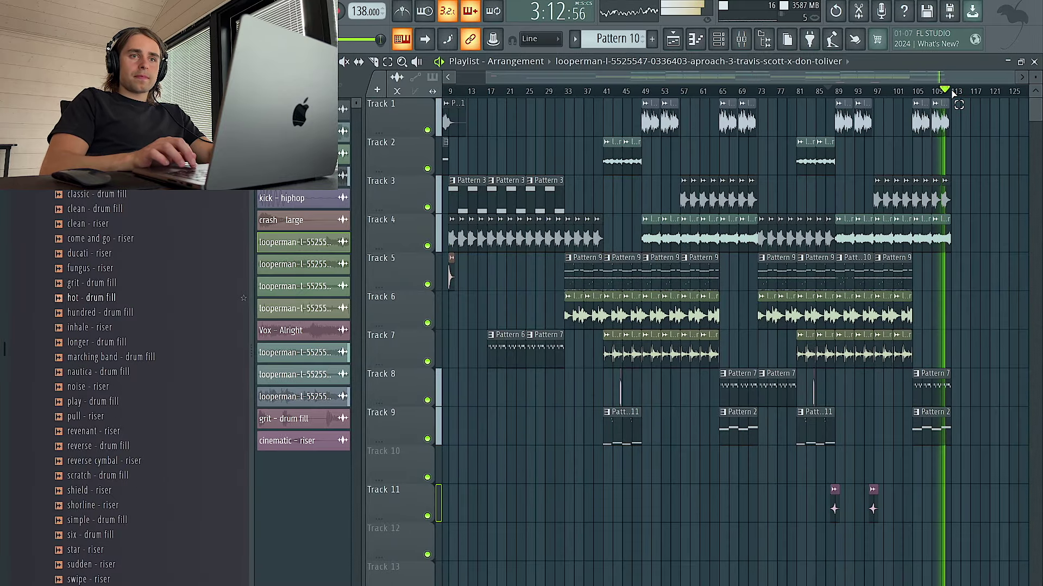
{"action": "left_click_drag", "start_coordinate": [954, 94], "coordinate": [770, 94]}
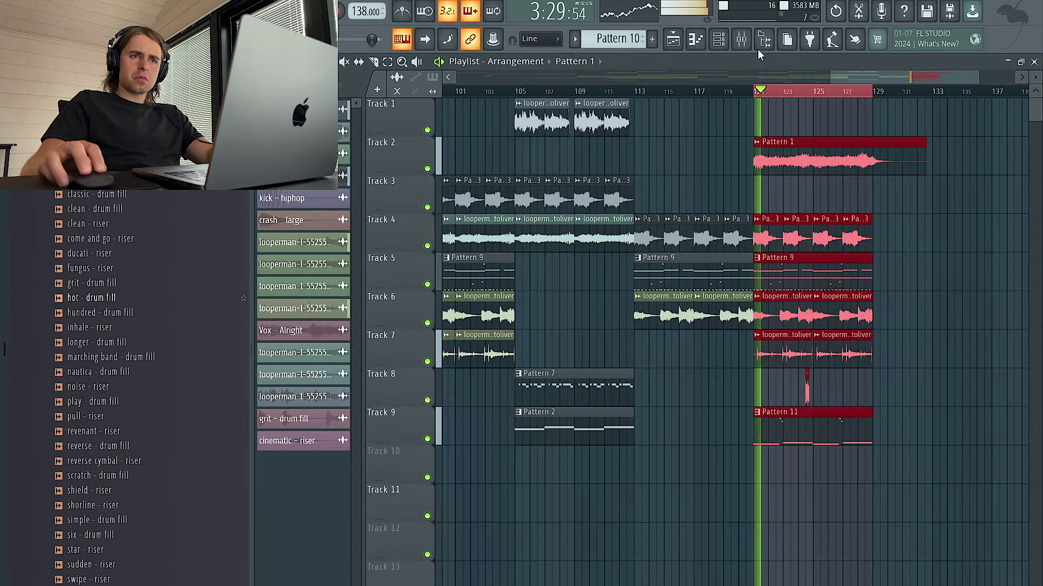
On the Pattern 1 mixer track, load Fruity Parametric EQ 2 in effect slot 3 and lower the volume fader
{"action": "key", "text": "F9"}
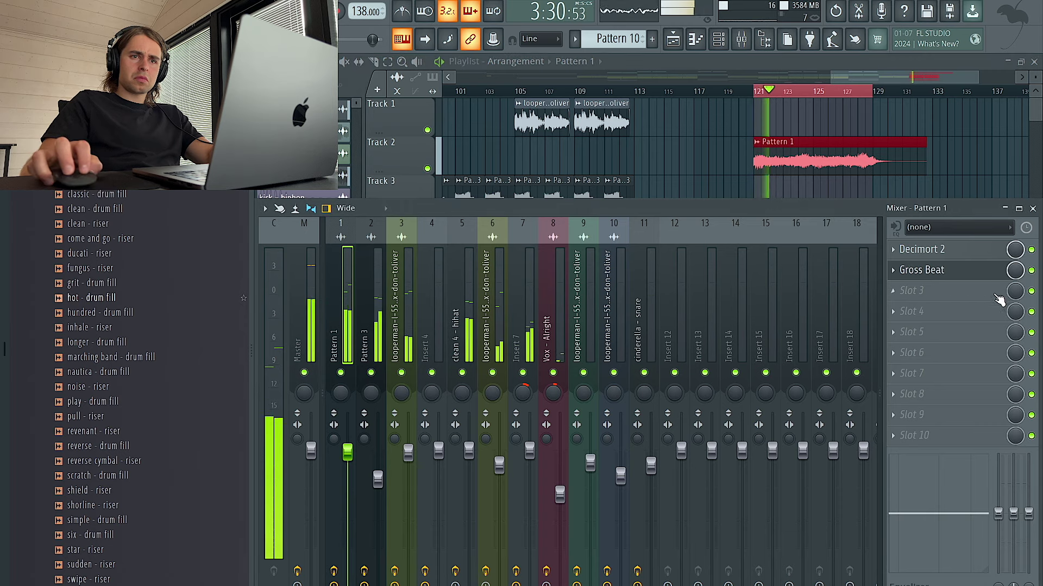
{"action": "left_click", "coordinate": [923, 270]}
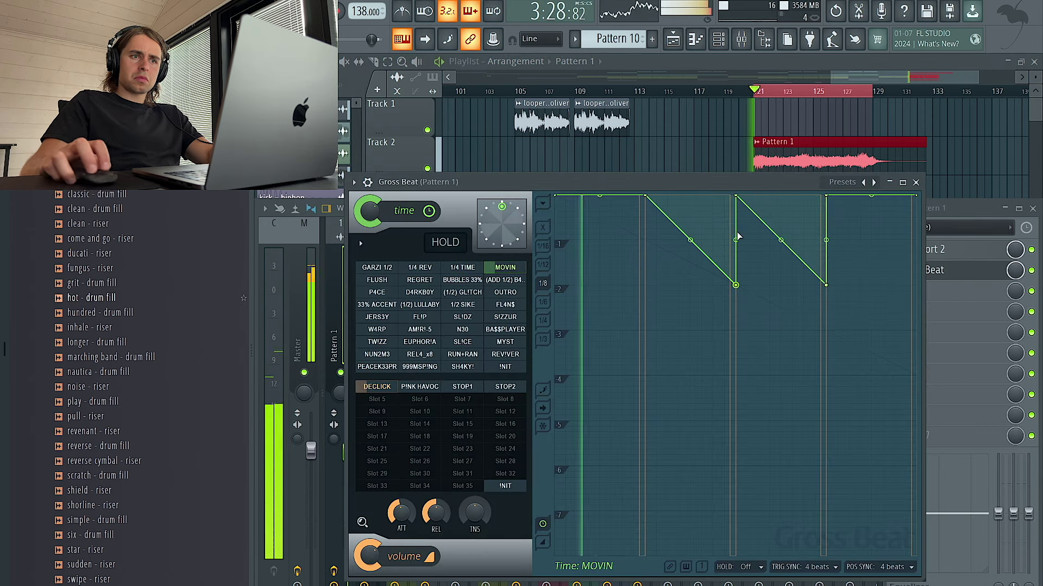
{"action": "left_click", "coordinate": [965, 232]}
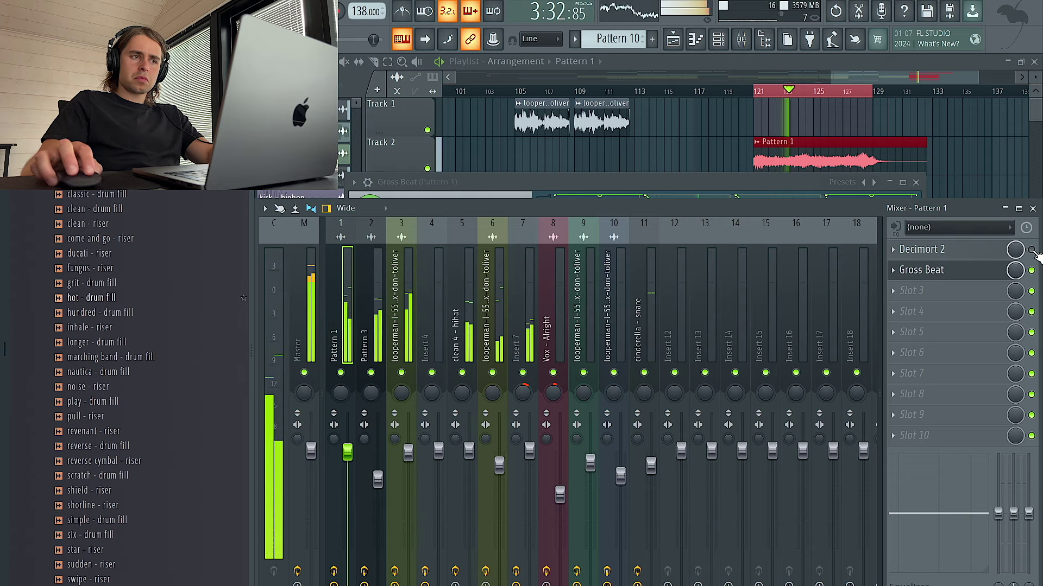
{"action": "left_click", "coordinate": [943, 301]}
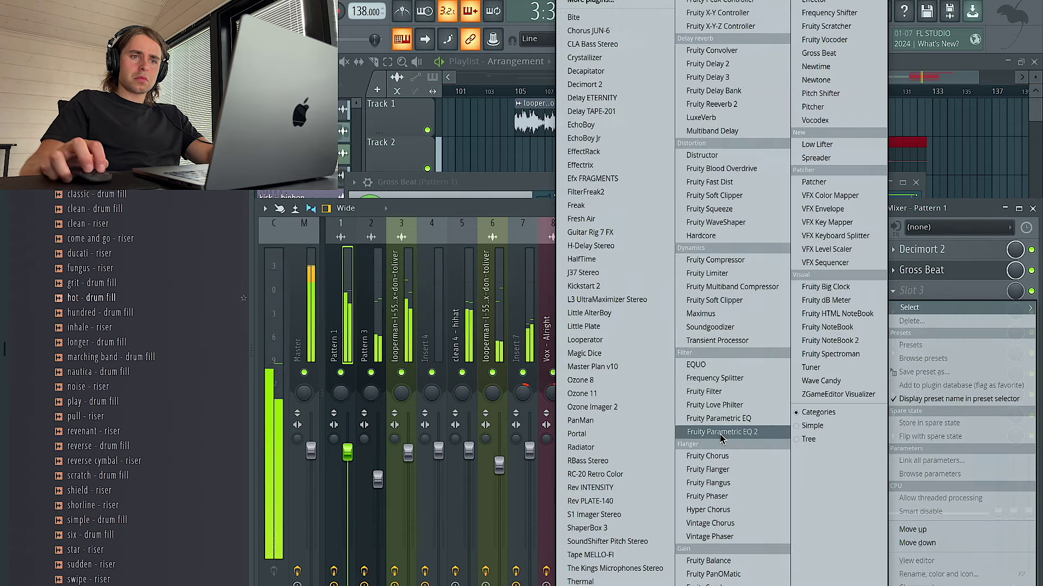
{"action": "left_click", "coordinate": [716, 431]}
{"action": "left_click_drag", "start_coordinate": [342, 455], "coordinate": [346, 483]}
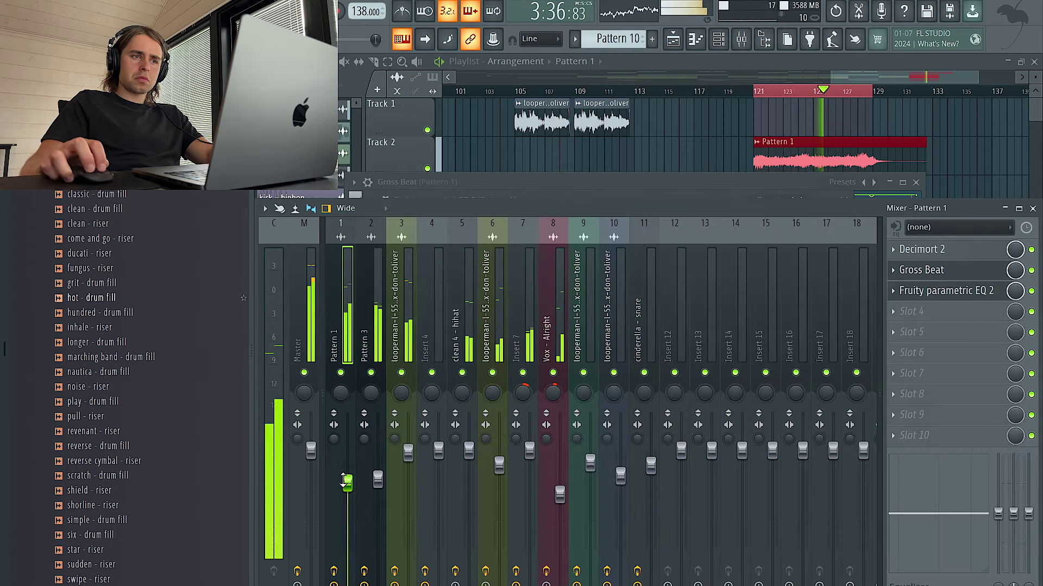
Place the Pattern 1 audio clip on Track 3 at bars 81 and 129, with a Pattern 1 clip on Track 11 at bar 129
{"action": "left_click", "coordinate": [693, 126]}
{"action": "scroll", "coordinate": [701, 128], "scroll_direction": "right", "scroll_amount": 3}
{"action": "left_click", "coordinate": [750, 145]}
{"action": "left_click", "coordinate": [831, 196]}
{"action": "scroll", "coordinate": [831, 196], "scroll_direction": "down", "scroll_amount": 5}
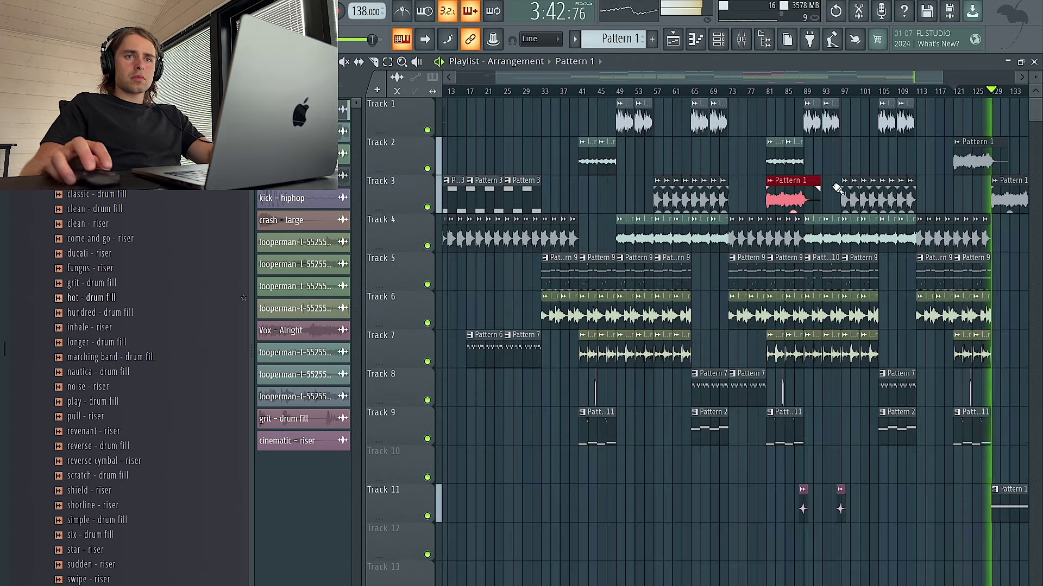
{"action": "scroll", "coordinate": [575, 195], "scroll_direction": "right", "scroll_amount": 5}
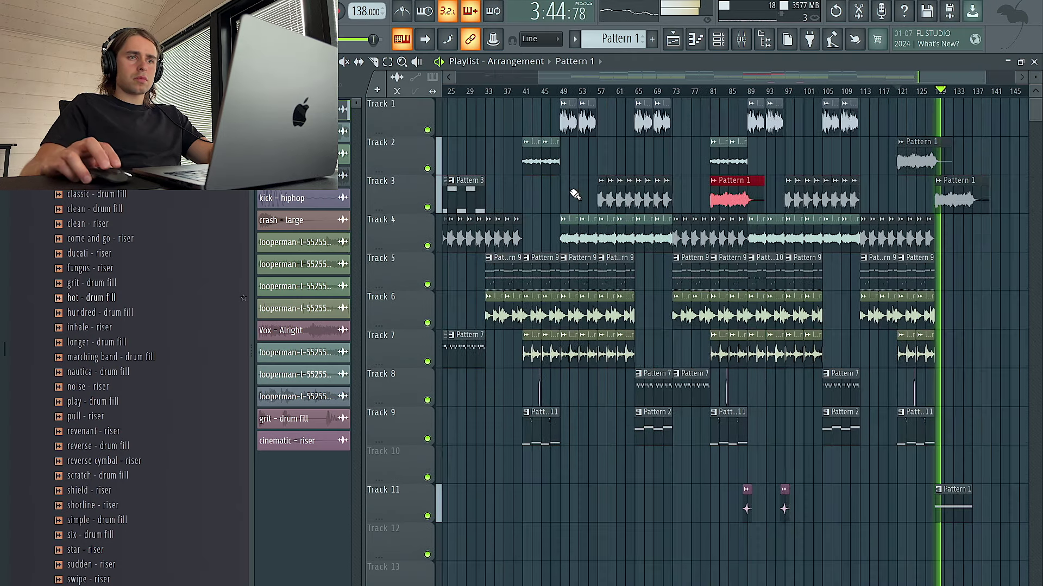
{"action": "scroll", "coordinate": [937, 227], "scroll_direction": "up", "scroll_amount": 5}
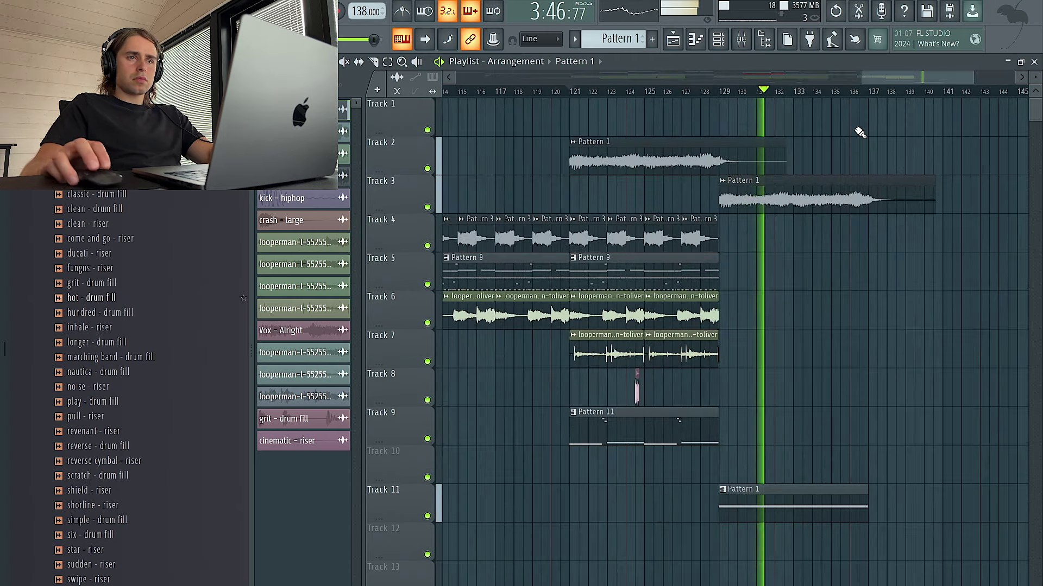
Make the Pattern 1 clip on Track 11 at bar 129 unique
{"action": "left_click_drag", "start_coordinate": [873, 158], "coordinate": [720, 502]}
{"action": "left_click", "coordinate": [723, 489]}
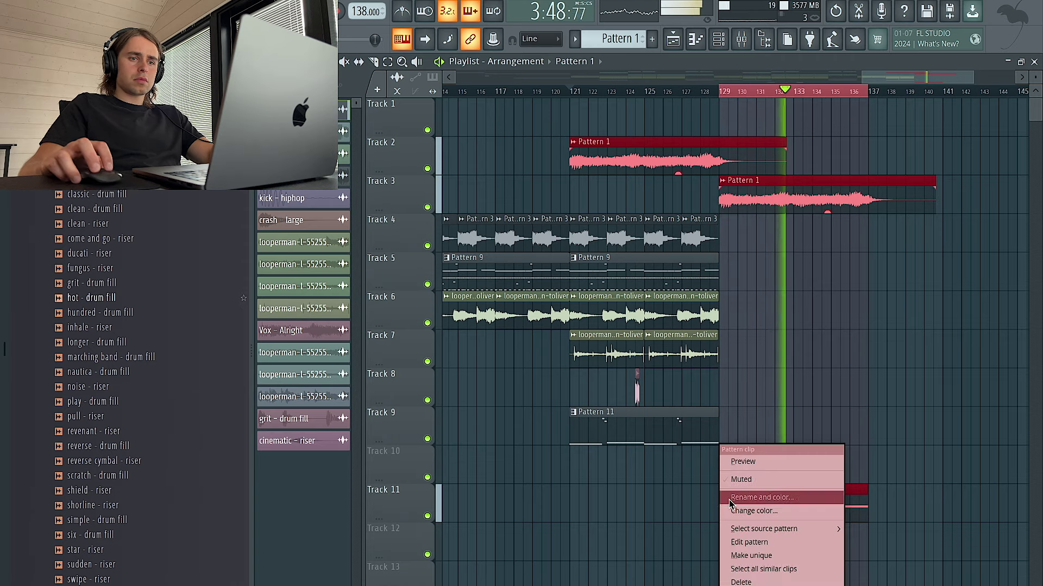
{"action": "left_click", "coordinate": [738, 553]}
Add a G#3 note at bar 7 in the unique pattern's DUNE 3 piano roll and apply legato to the notes
{"action": "double_click", "coordinate": [804, 485]}
{"action": "scroll", "coordinate": [733, 438], "scroll_direction": "down", "scroll_amount": 3}
{"action": "left_click_drag", "start_coordinate": [666, 399], "coordinate": [668, 330]}
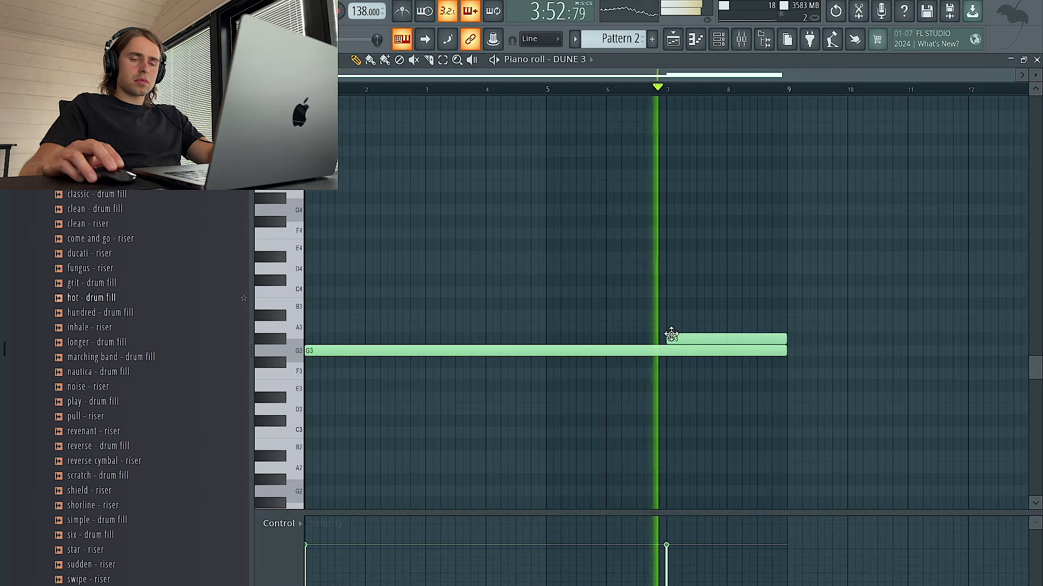
{"action": "key", "text": "ctrl+l"}
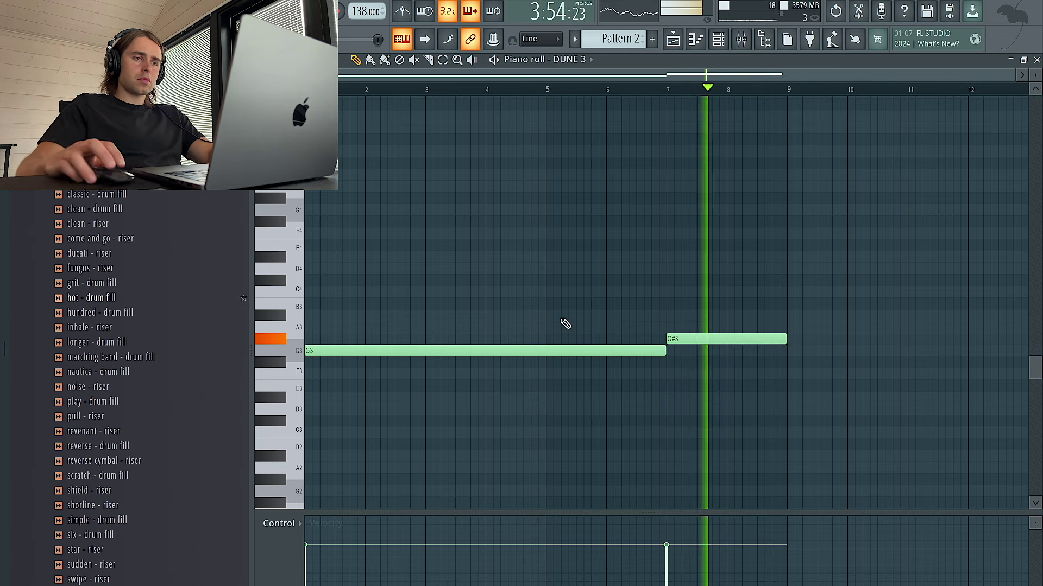
Add a G#3 note at bar 3 and a G3 note at bar 5, apply legato, and return to the playlist
{"action": "left_click", "coordinate": [426, 339]}
{"action": "key", "text": "ctrl+l"}
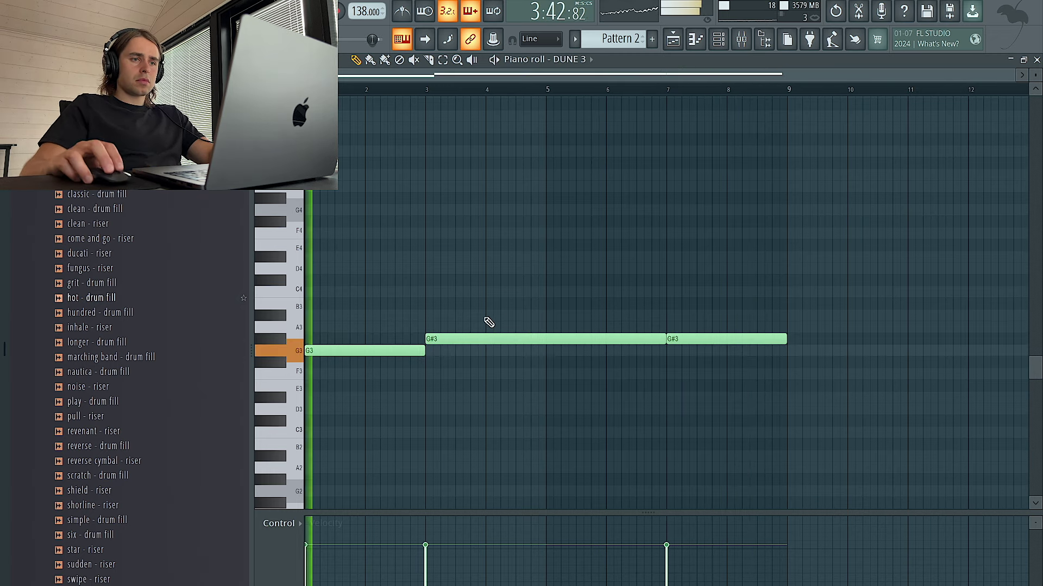
{"action": "mouse_move", "coordinate": [461, 339]}
{"action": "left_mouse_down"}
{"action": "mouse_move", "coordinate": [461, 374]}
{"action": "mouse_move", "coordinate": [461, 326]}
{"action": "mouse_move", "coordinate": [461, 335]}
{"action": "left_mouse_up"}
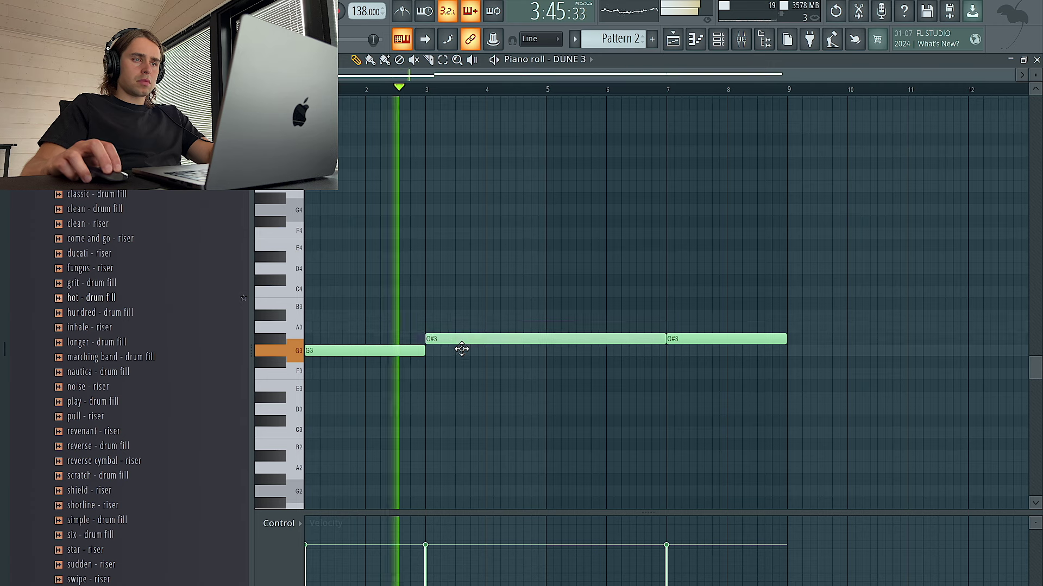
{"action": "left_click", "coordinate": [547, 350]}
{"action": "key", "text": "ctrl+l"}
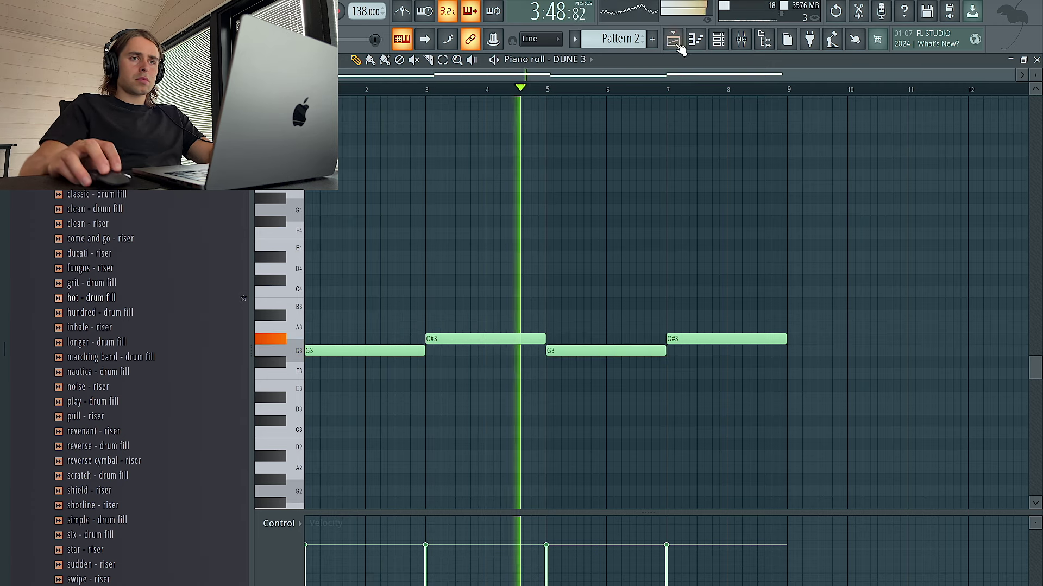
{"action": "key", "text": "F5"}
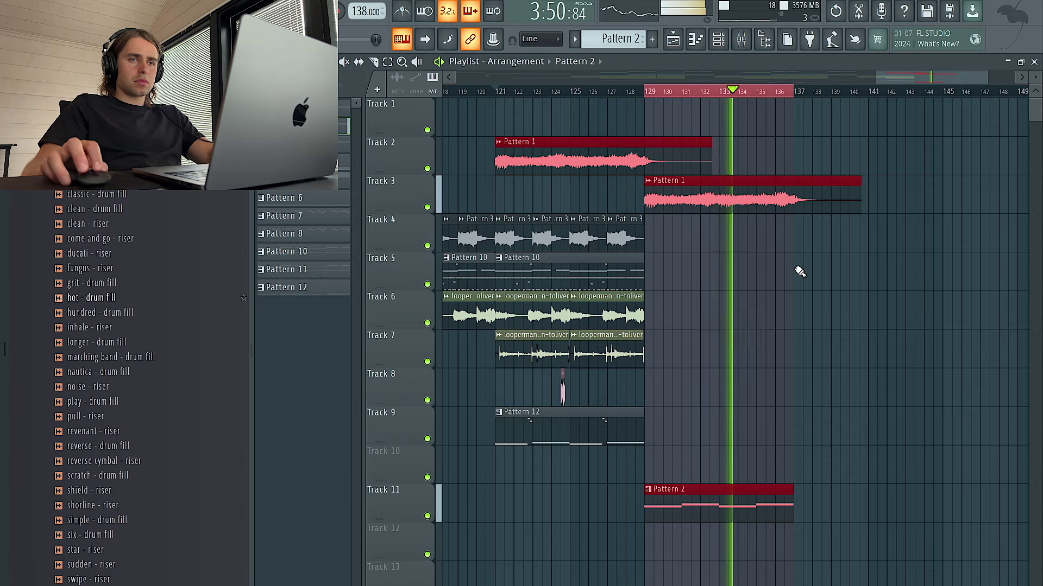
{"action": "scroll", "coordinate": [775, 255], "scroll_direction": "down", "scroll_amount": 2, "text": "ctrl"}
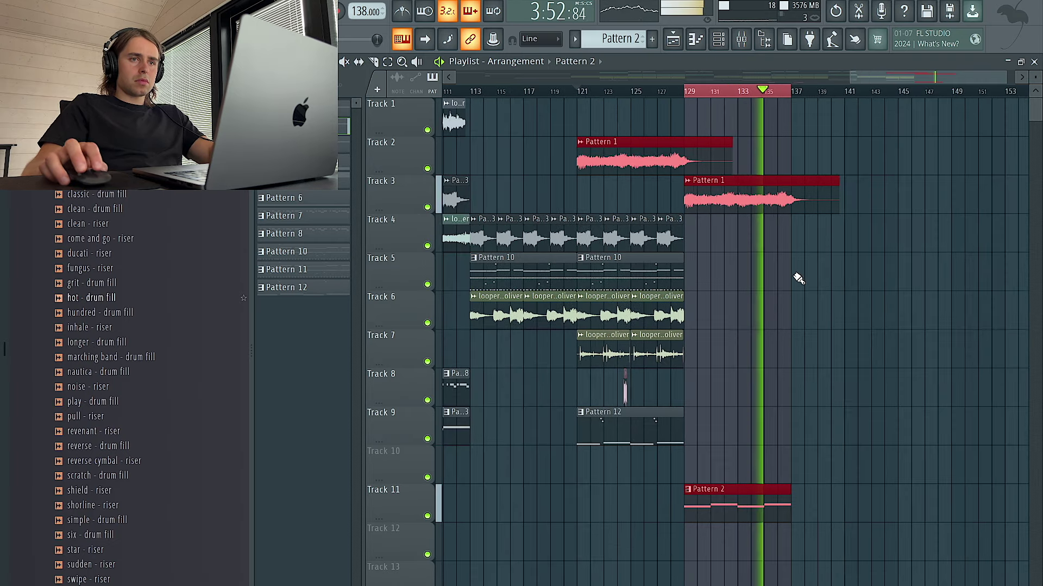
Switch to Splice and search for vocals, filtered to loops in G minor
{"action": "key", "text": "ctrl+Left"}
{"action": "left_click", "coordinate": [581, 584]}
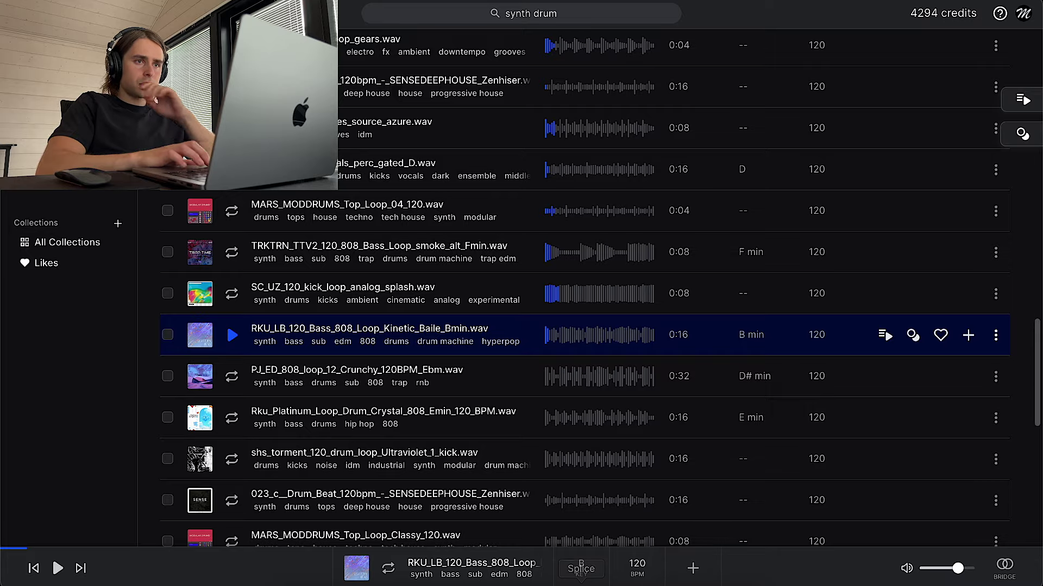
{"action": "left_click", "coordinate": [602, 17]}
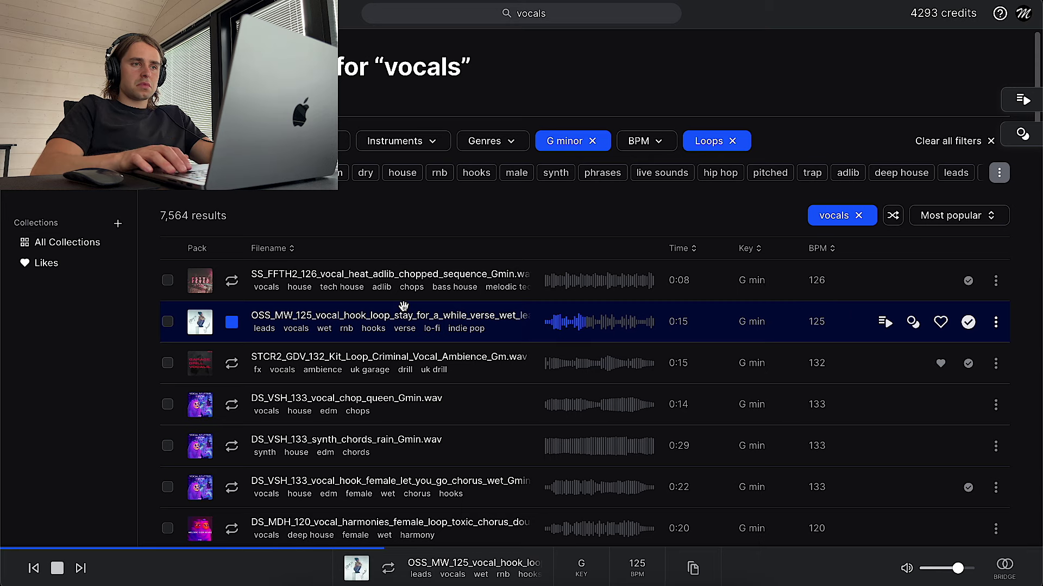
Preview the SS_FFTH2_126 vocal heat adlib loop and go to page 10 of the vocals results
{"action": "key", "text": "Up"}
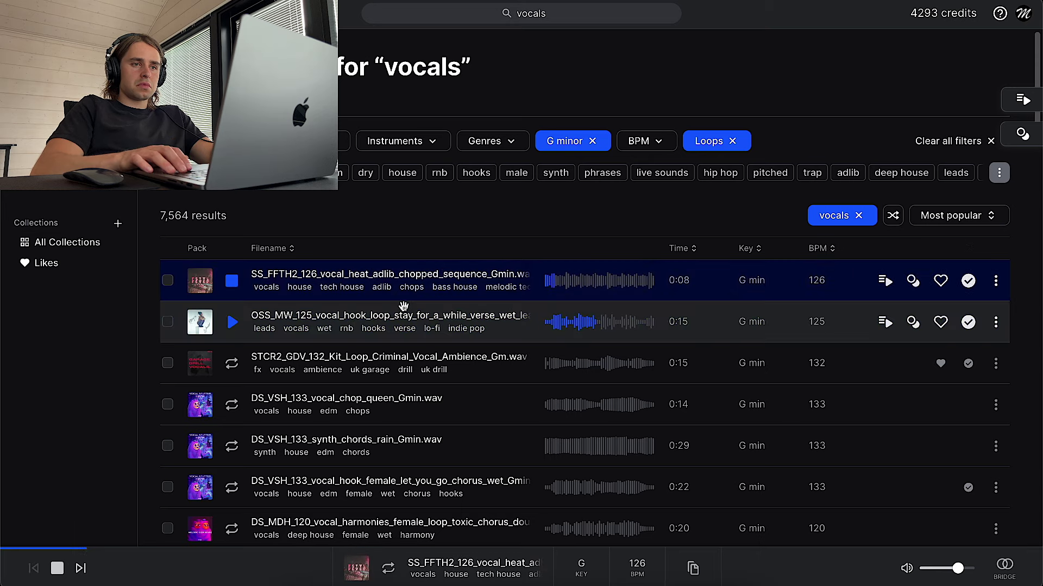
{"action": "scroll", "coordinate": [633, 284], "scroll_direction": "down", "scroll_amount": 15}
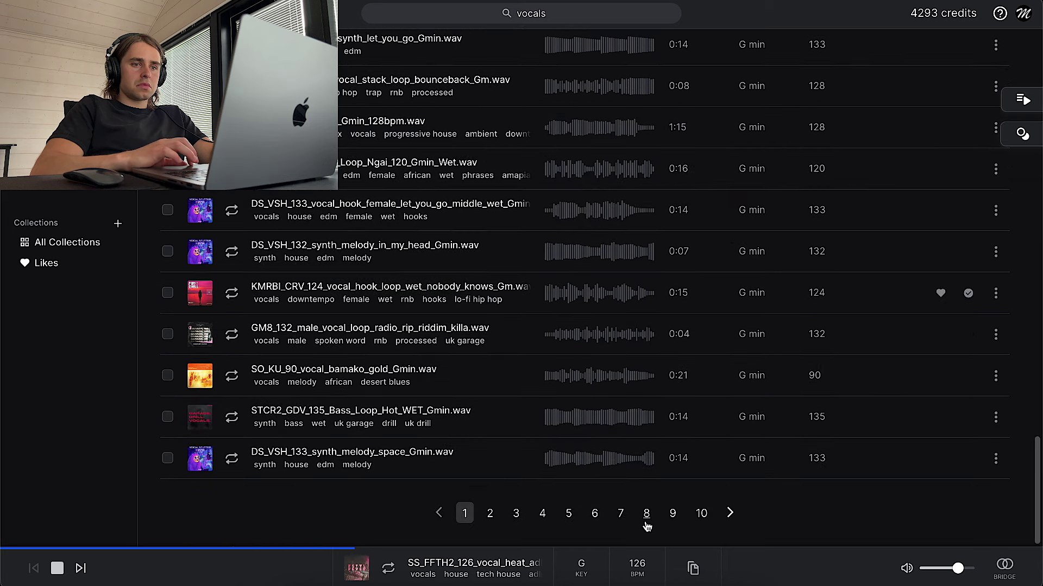
{"action": "left_click", "coordinate": [702, 518]}
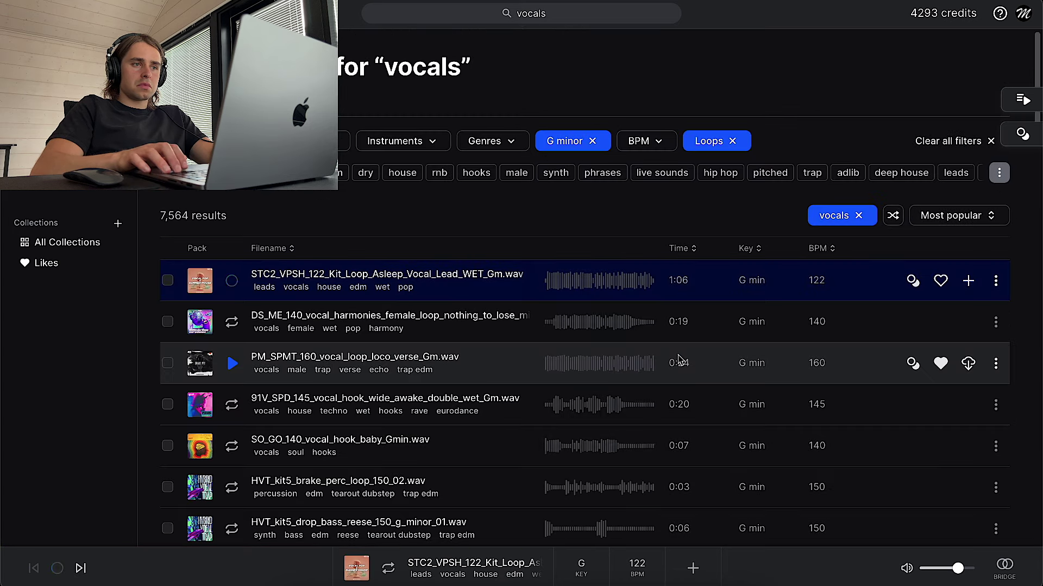
Audition the G minor results and bring the DS_VS_110 nightcruiser bass and 91V_ATV_140 vocal hook loops into the playlist at bar 137
{"action": "key", "text": "Down"}
{"action": "key", "text": "Down"}
{"action": "key", "text": "Down"}
{"action": "key", "text": "Down"}
{"action": "key", "text": "Down"}
{"action": "key", "text": "Down"}
{"action": "key", "text": "Down"}
{"action": "key", "text": "Down"}
{"action": "key", "text": "Down"}
{"action": "key", "text": "Down"}
{"action": "key", "text": "Down"}
{"action": "key", "text": "Down"}
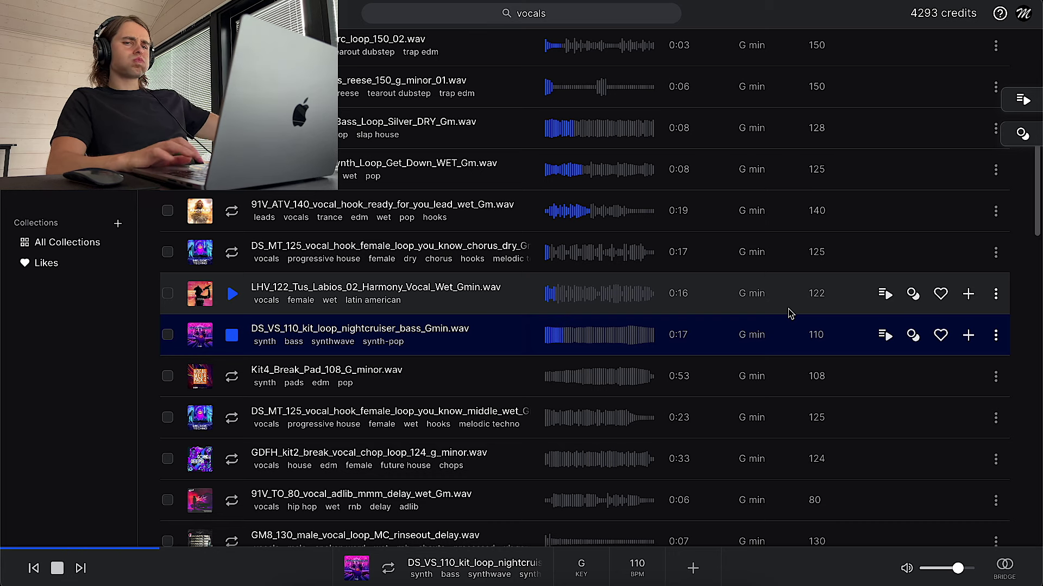
{"action": "key", "text": "Down"}
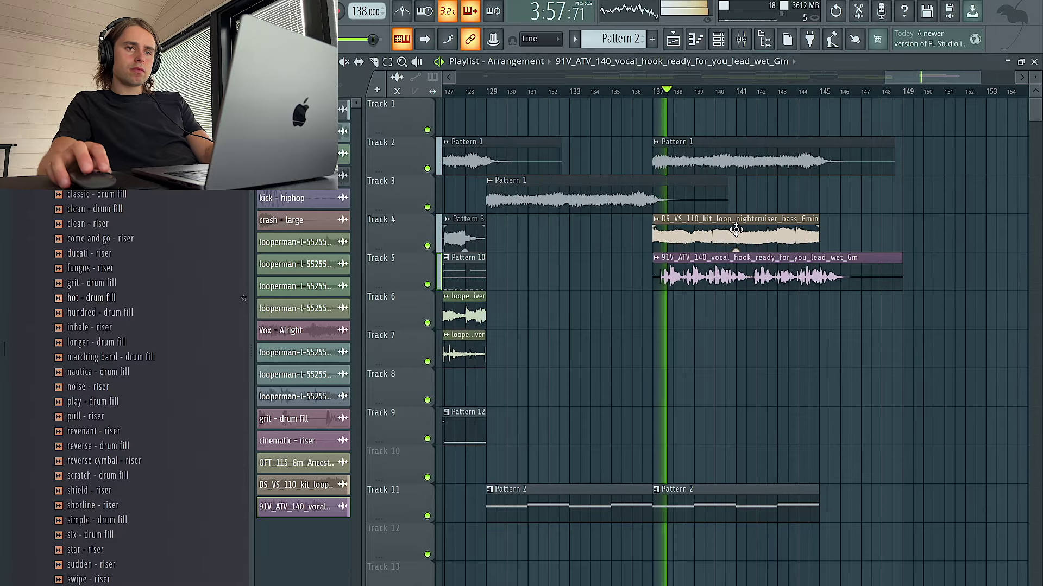
Trim the nightcruiser bass clip at bar 137 to two bars and add a unique copy of it at bar 139
{"action": "double_click", "coordinate": [731, 267]}
{"action": "key", "text": "Escape"}
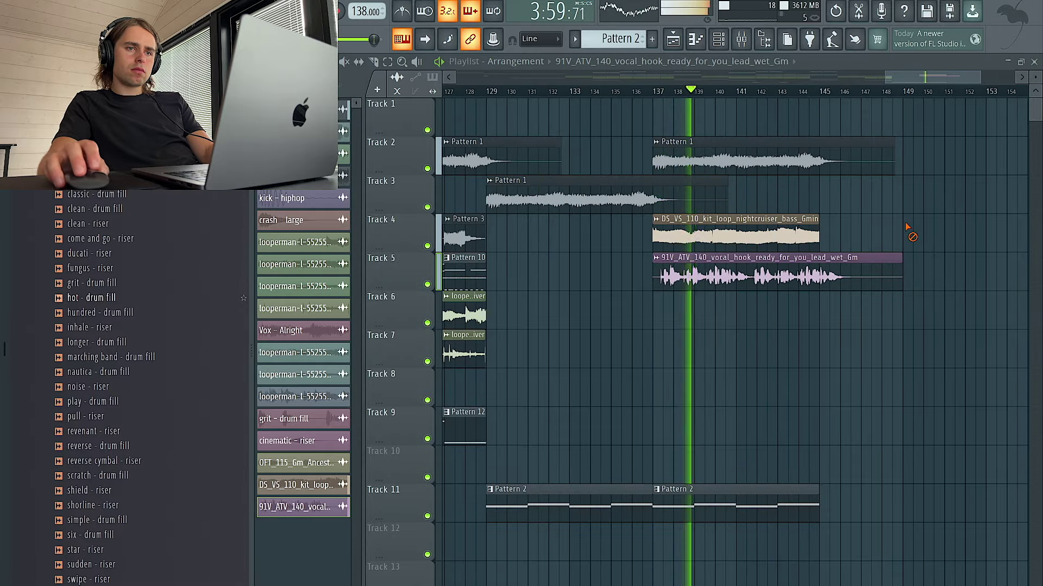
{"action": "right_click", "coordinate": [715, 488]}
{"action": "key", "text": "ctrl+z"}
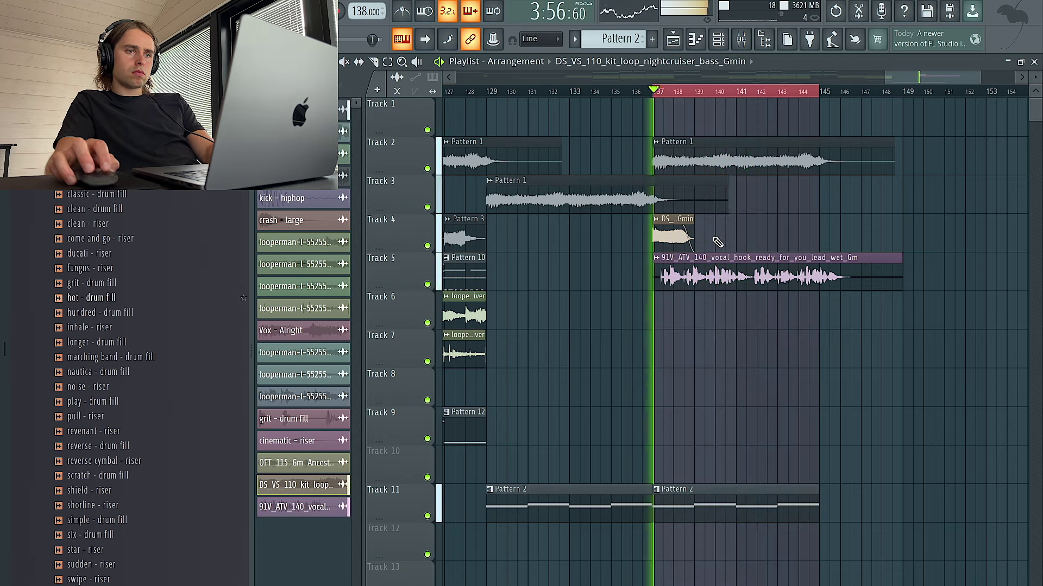
{"action": "left_click", "coordinate": [716, 240]}
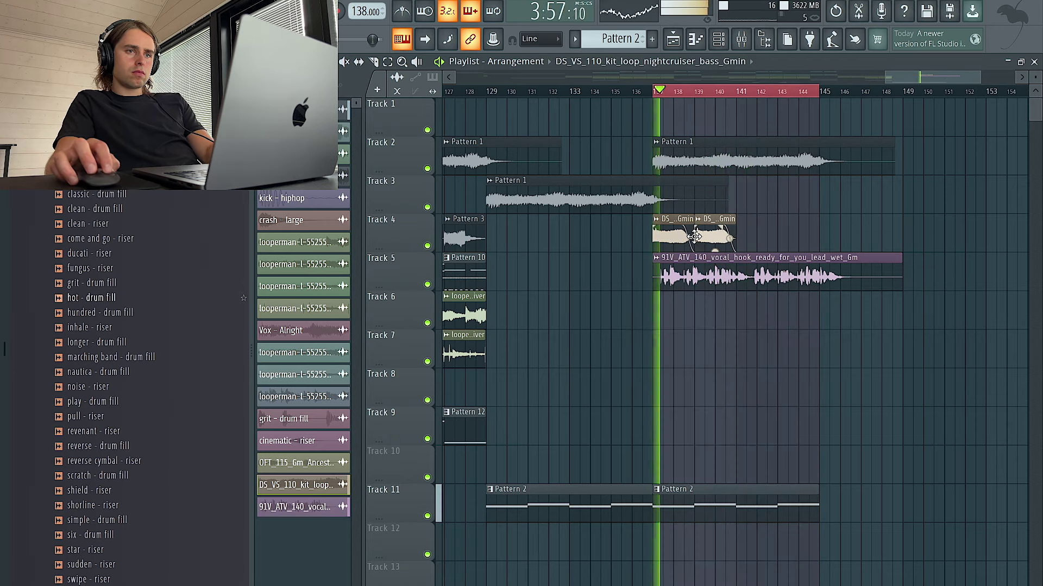
{"action": "scroll", "coordinate": [702, 238], "scroll_direction": "up", "scroll_amount": 1}
{"action": "scroll", "coordinate": [702, 238], "scroll_direction": "up", "scroll_amount": 2}
{"action": "left_click", "coordinate": [699, 220]}
{"action": "left_click", "coordinate": [737, 352]}
{"action": "key", "text": "space"}
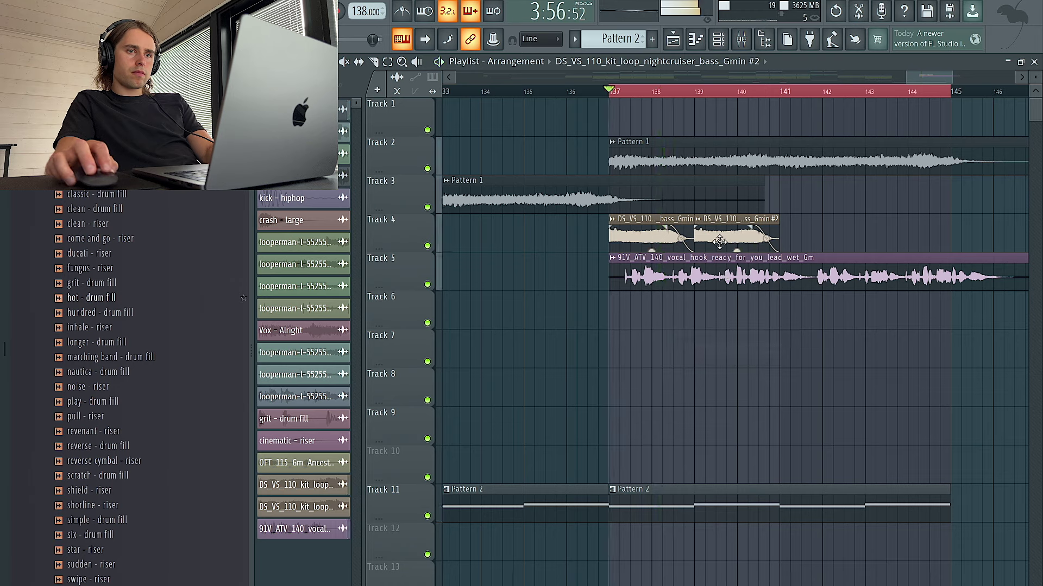
Open the sampler settings of the bass copy at bar 139, and remove the fade-outs from both bass clips on Track 4
{"action": "key", "text": "space"}
{"action": "double_click", "coordinate": [719, 242]}
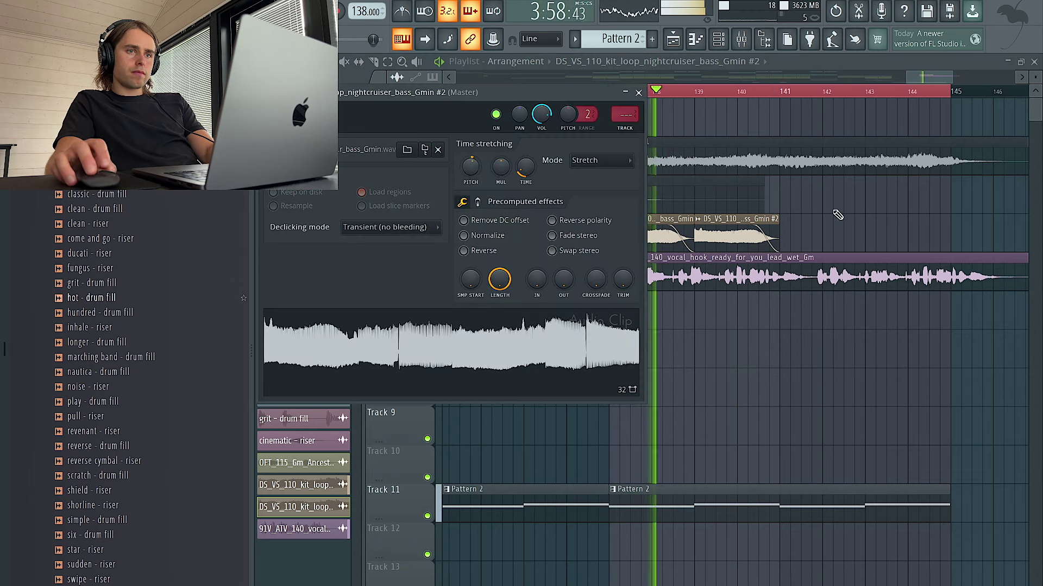
{"action": "right_click", "coordinate": [837, 212]}
{"action": "left_click_drag", "start_coordinate": [827, 235], "coordinate": [665, 225]}
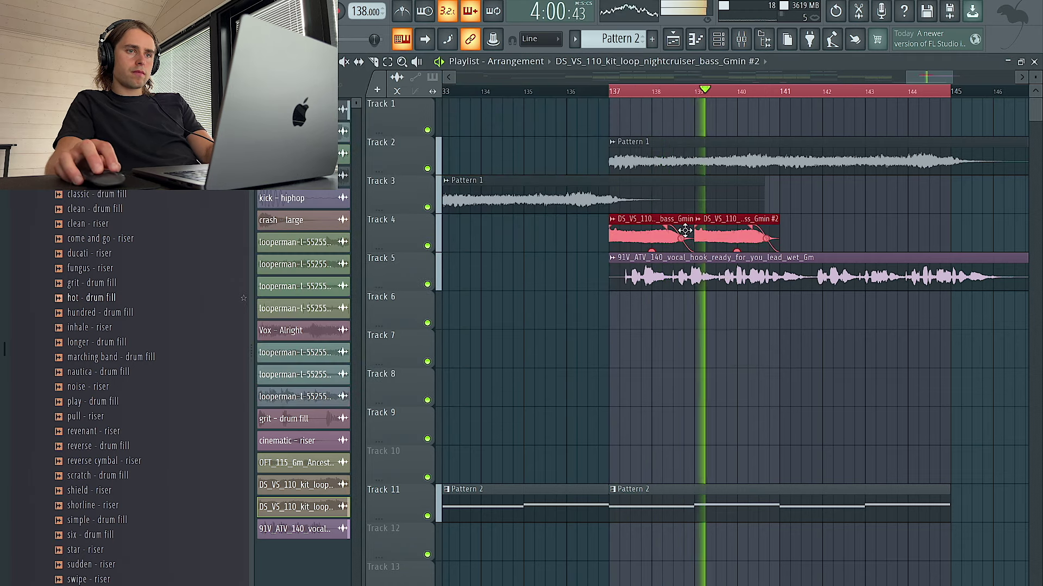
{"action": "key", "text": "space"}
{"action": "key", "text": "space"}
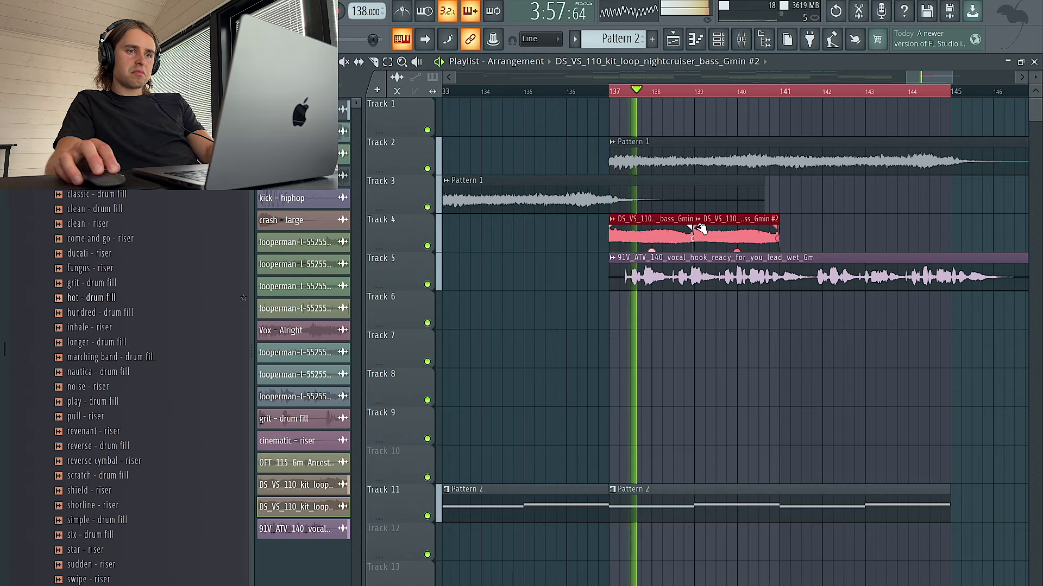
Duplicate the two bass clips on Track 4 to bar 141 and delete the vocal hook clip from Track 5
{"action": "left_click", "coordinate": [860, 234], "text": "ctrl"}
{"action": "double_click", "coordinate": [716, 236]}
{"action": "left_click", "coordinate": [391, 227]}
{"action": "left_click", "coordinate": [392, 296]}
{"action": "right_click", "coordinate": [830, 230]}
{"action": "scroll", "coordinate": [740, 237], "scroll_direction": "up", "scroll_amount": 1}
{"action": "scroll", "coordinate": [740, 237], "scroll_direction": "up", "scroll_amount": 3}
{"action": "scroll", "coordinate": [739, 237], "scroll_direction": "down", "scroll_amount": 3}
{"action": "left_click_drag", "start_coordinate": [833, 237], "coordinate": [662, 225]}
{"action": "left_click_drag", "start_coordinate": [659, 224], "coordinate": [830, 224]}
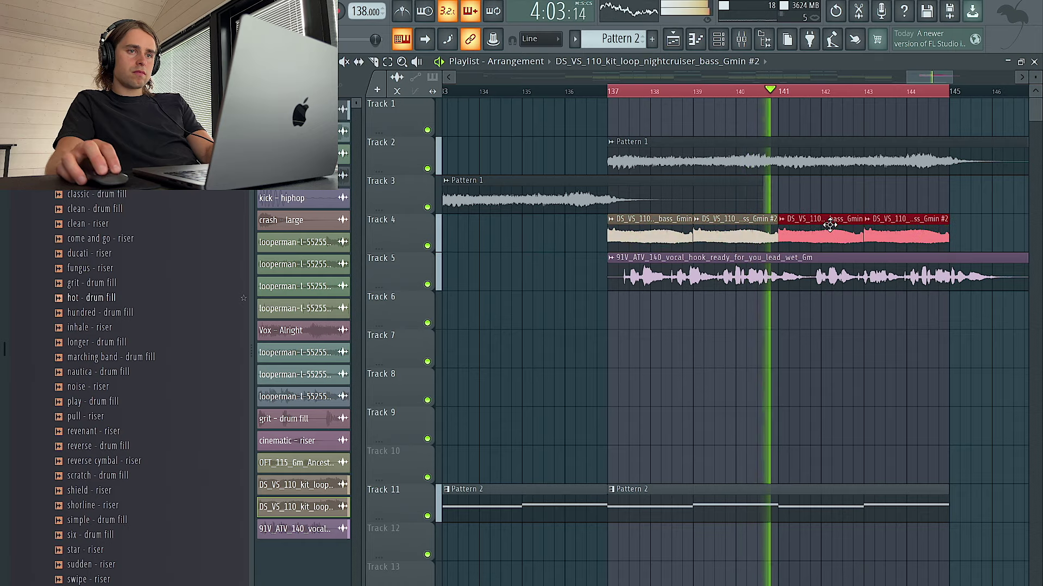
{"action": "scroll", "coordinate": [814, 263], "scroll_direction": "down", "scroll_amount": 4}
{"action": "right_click", "coordinate": [813, 275]}
Switch to Splice, preview the next G minor loops and place GDFH_kit2_break_vocal_chop_loop_124_g_minor on Track 5 at bar 137
{"action": "key", "text": "ctrl+Left"}
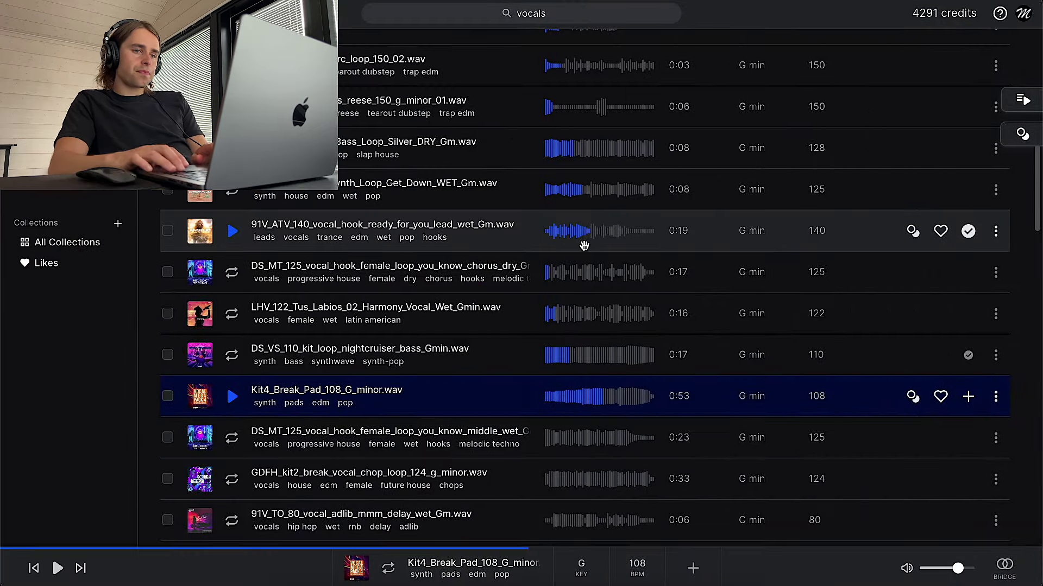
{"action": "key", "text": "Down"}
{"action": "key", "text": "Down"}
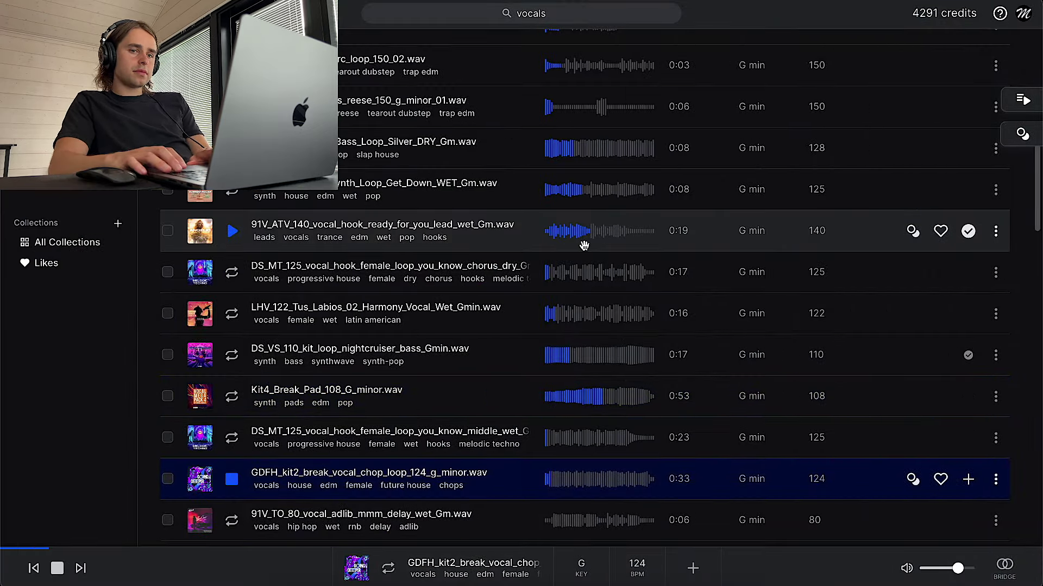
{"action": "key", "text": "Down"}
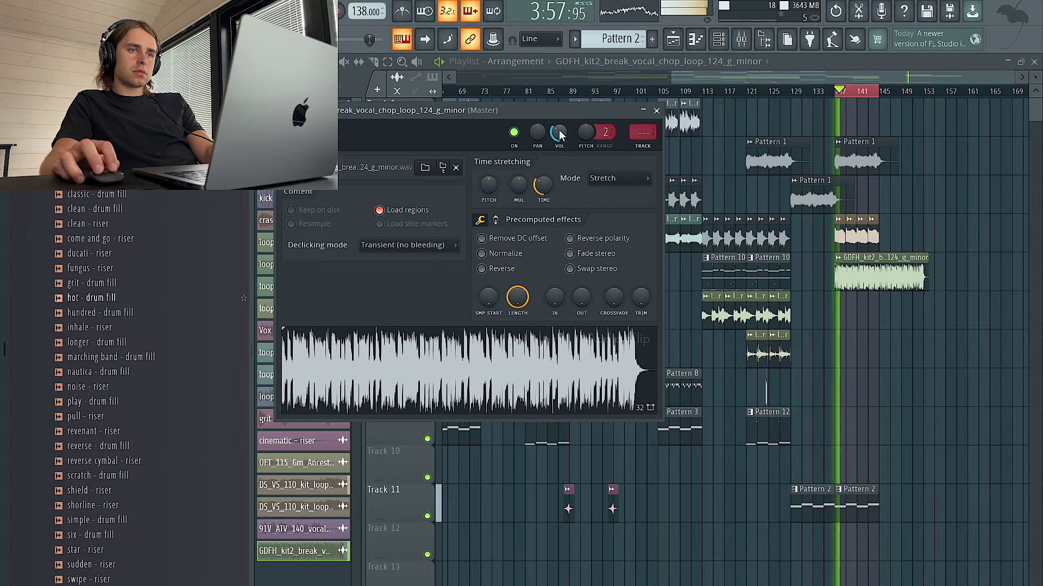
Route the vocal chop loop to mixer track 14 and load FilterFreak2 in its first effect slot
{"action": "left_click", "coordinate": [635, 144]}
{"action": "left_click", "coordinate": [953, 251]}
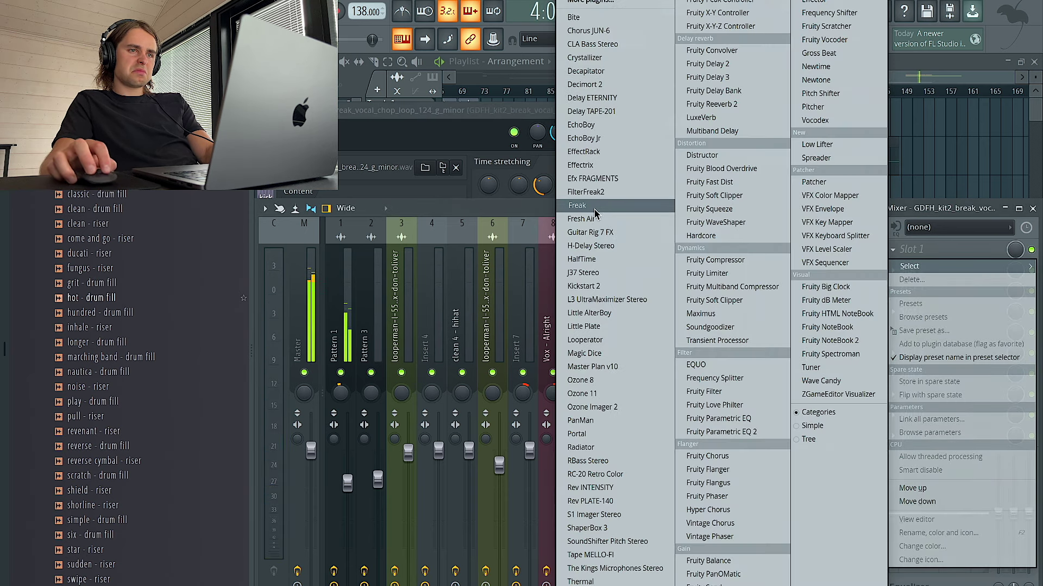
{"action": "left_click", "coordinate": [601, 193]}
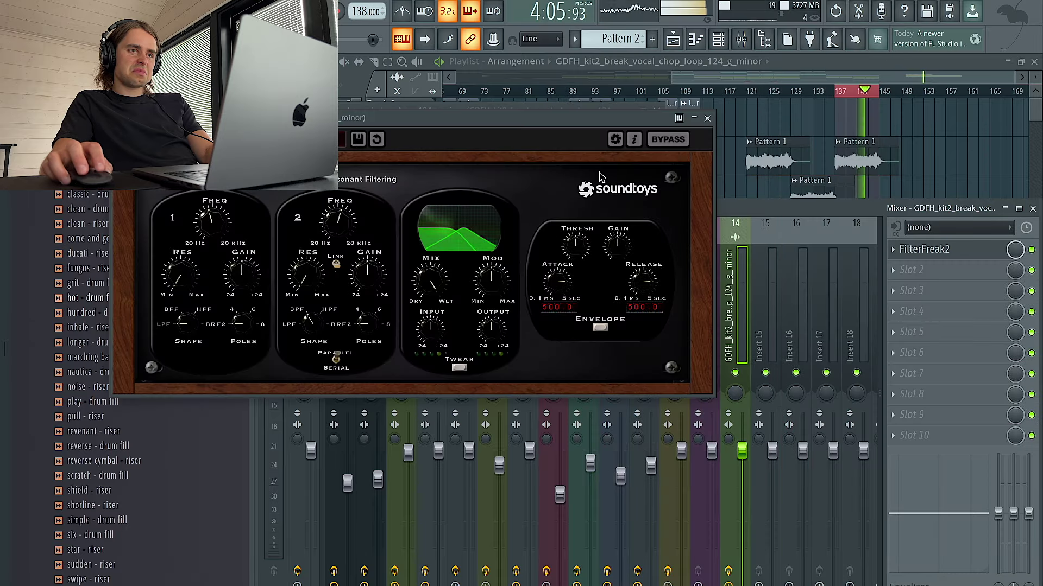
Try presets in FilterFreak2, choosing one with a Triangle LFO shape, and add Fruity Reeverb 2 in slot 5
{"action": "left_click", "coordinate": [260, 139]}
{"action": "mouse_move", "coordinate": [261, 139]}
{"action": "left_click", "coordinate": [380, 177]}
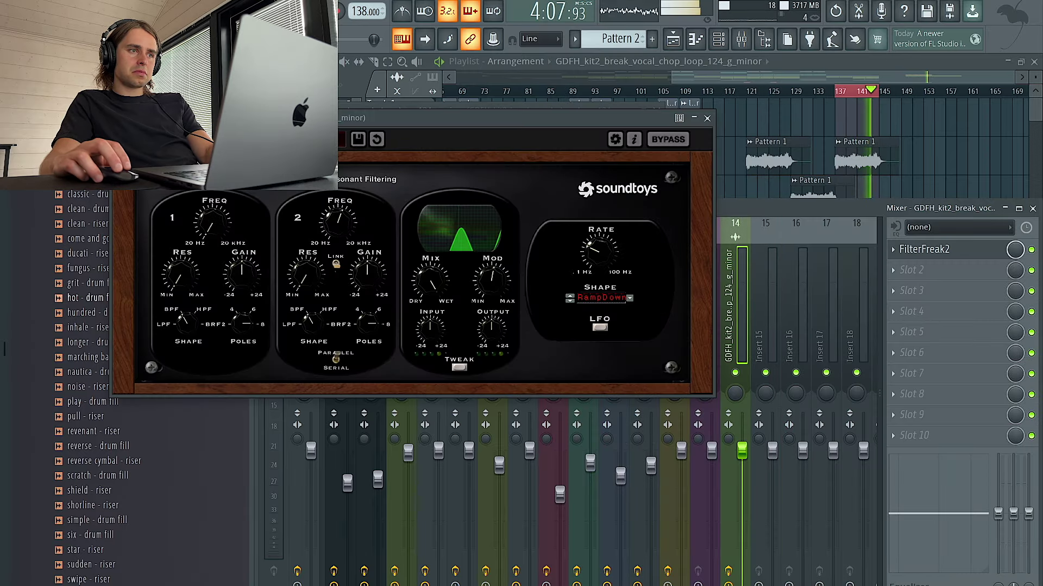
{"action": "left_click", "coordinate": [147, 140]}
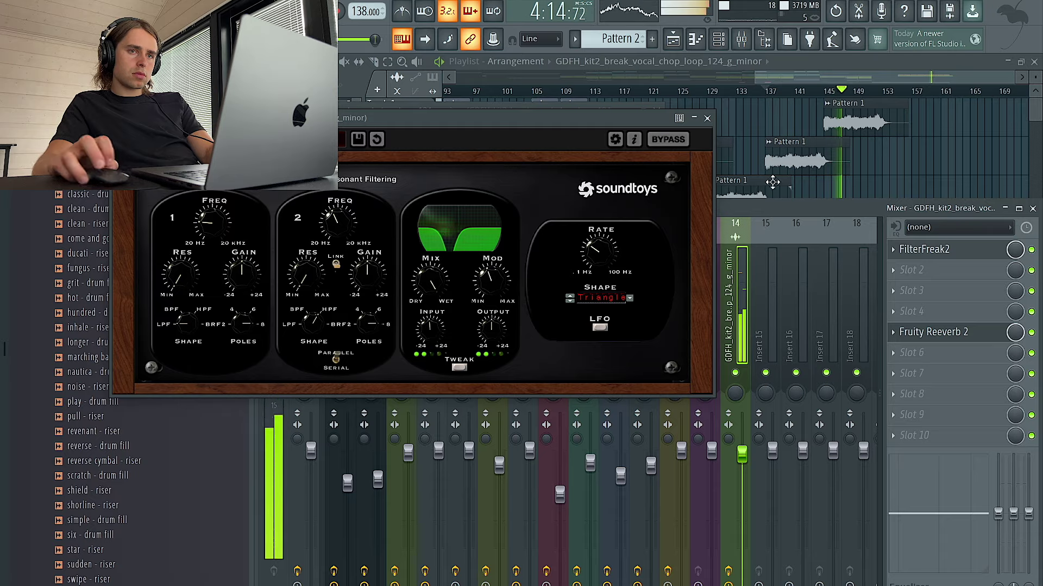
Review the arrangement from the intro onward and replace Pattern 10 at bar 49 on Track 5 with Pattern 11
{"action": "right_click", "coordinate": [901, 189]}
{"action": "scroll", "coordinate": [901, 192], "scroll_direction": "up", "scroll_amount": 3}
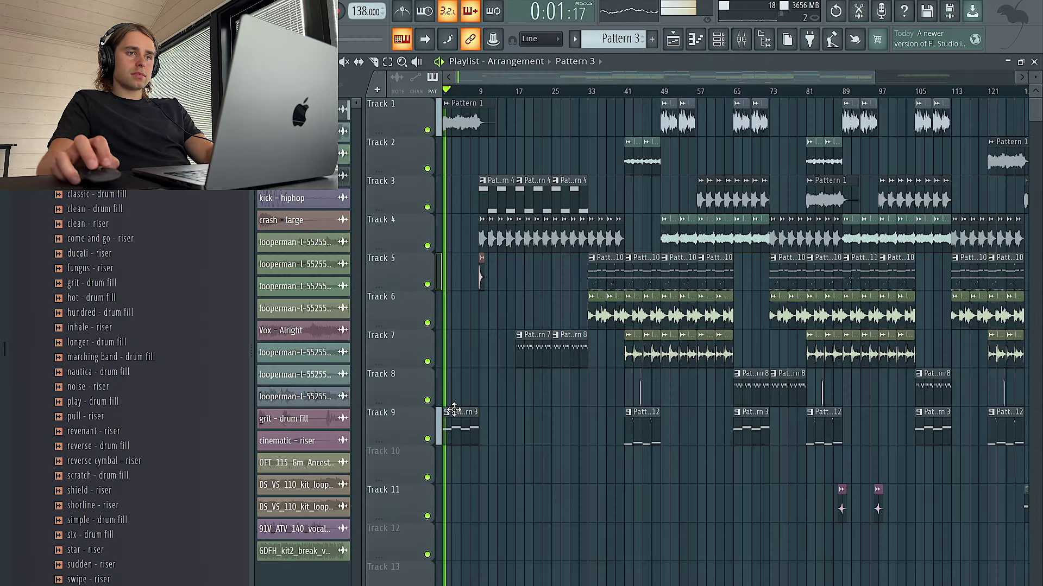
{"action": "scroll", "coordinate": [454, 410], "scroll_direction": "up", "scroll_amount": 2}
{"action": "scroll", "coordinate": [558, 303], "scroll_direction": "up", "scroll_amount": 2}
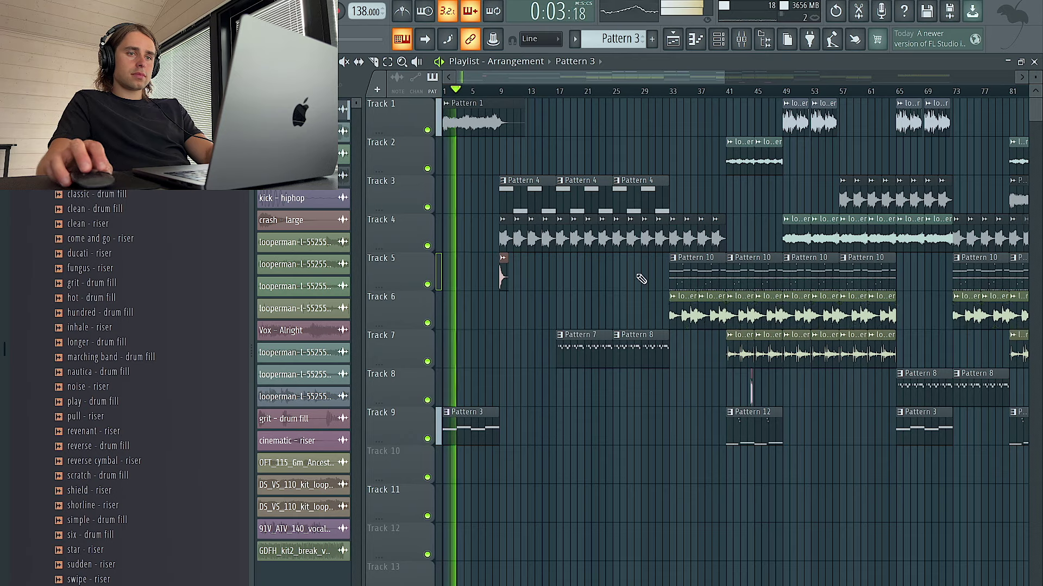
{"action": "scroll", "coordinate": [463, 293], "scroll_direction": "down", "scroll_amount": 3}
{"action": "scroll", "coordinate": [777, 308], "scroll_direction": "up", "scroll_amount": 4}
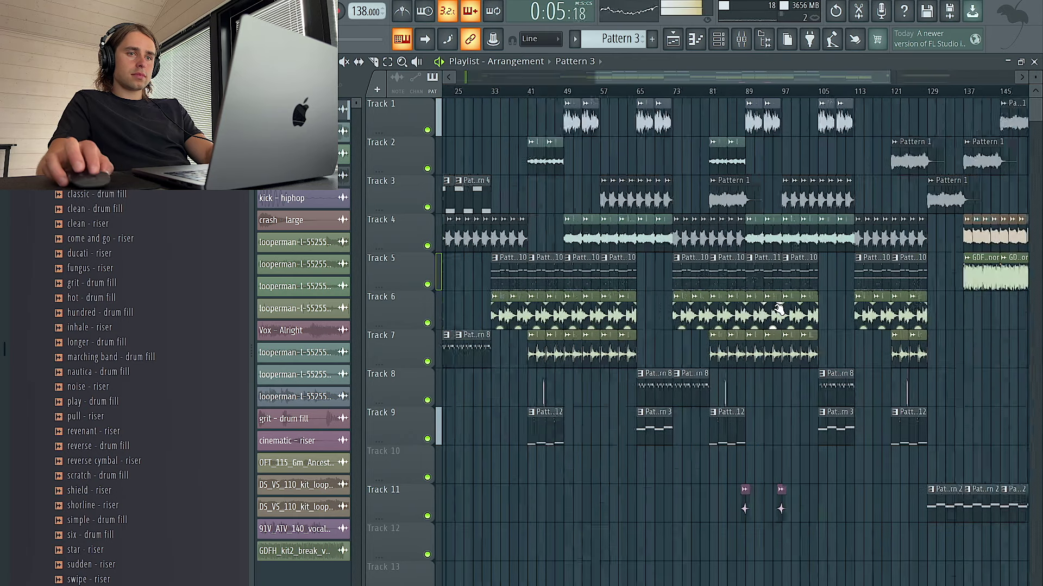
{"action": "scroll", "coordinate": [663, 274], "scroll_direction": "left", "scroll_amount": 4}
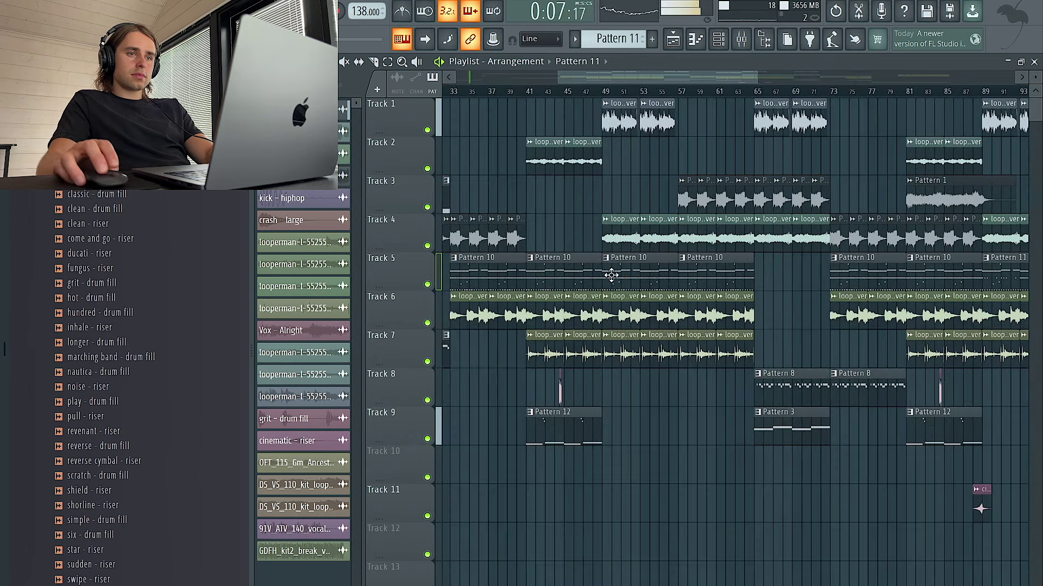
{"action": "scroll", "coordinate": [600, 276], "scroll_direction": "down", "scroll_amount": 4}
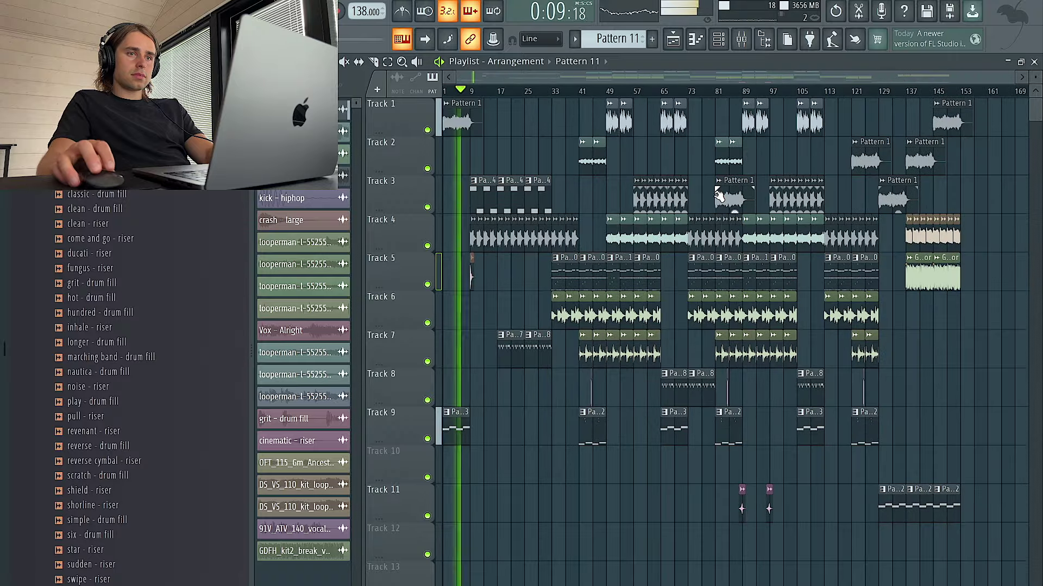
Copy the two crash clips at bars 17 and 21 on Track 5 to bars 25 and 29
{"action": "scroll", "coordinate": [581, 220], "scroll_direction": "up", "scroll_amount": 3}
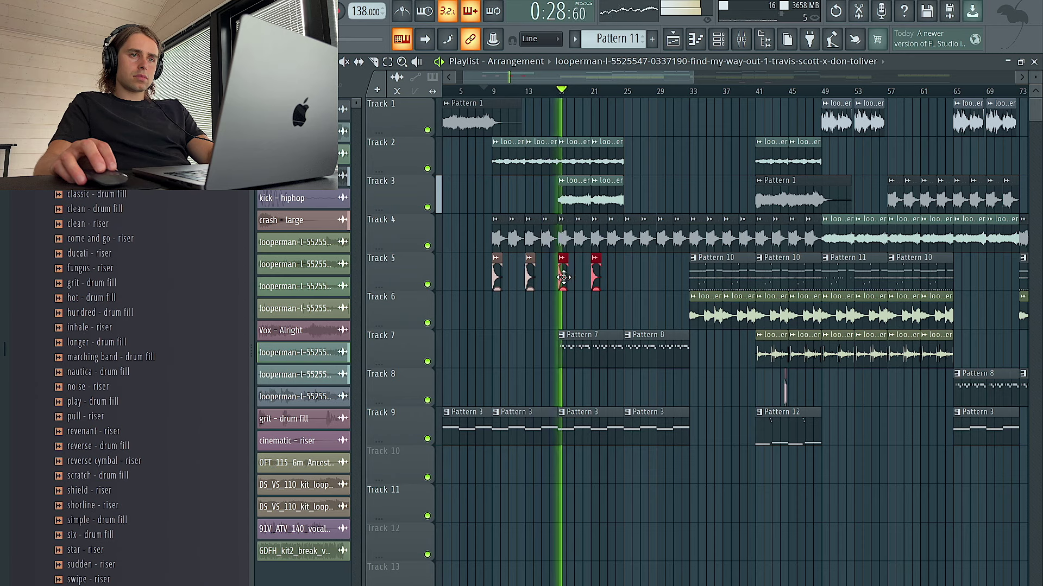
{"action": "left_click_drag", "start_coordinate": [564, 277], "coordinate": [626, 279]}
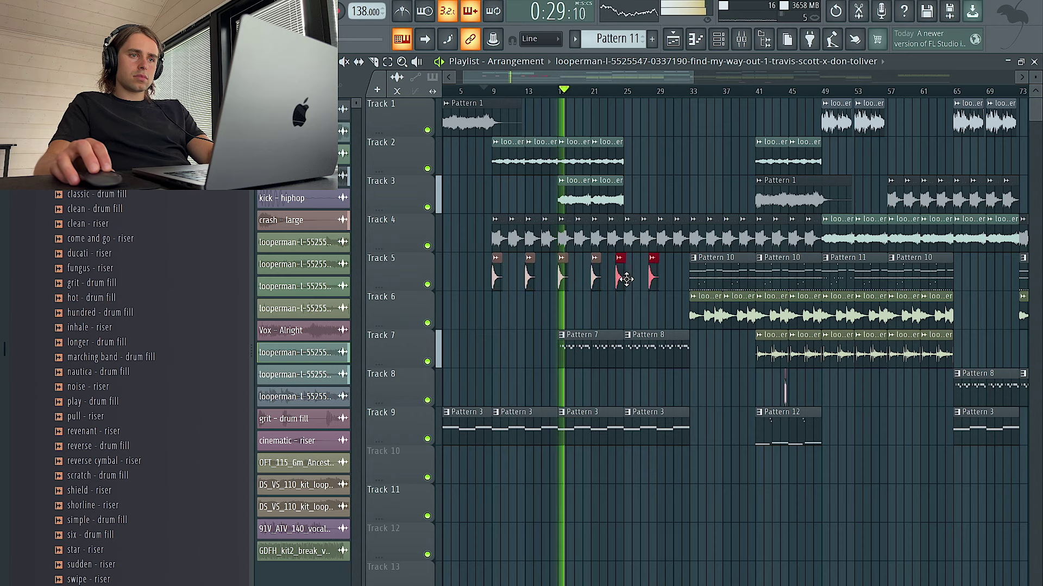
Fill bars 25 to 33 with the Track 6 loop and a duplicate of the two preceding Track 2 loops
{"action": "left_click_drag", "start_coordinate": [558, 140], "coordinate": [650, 225]}
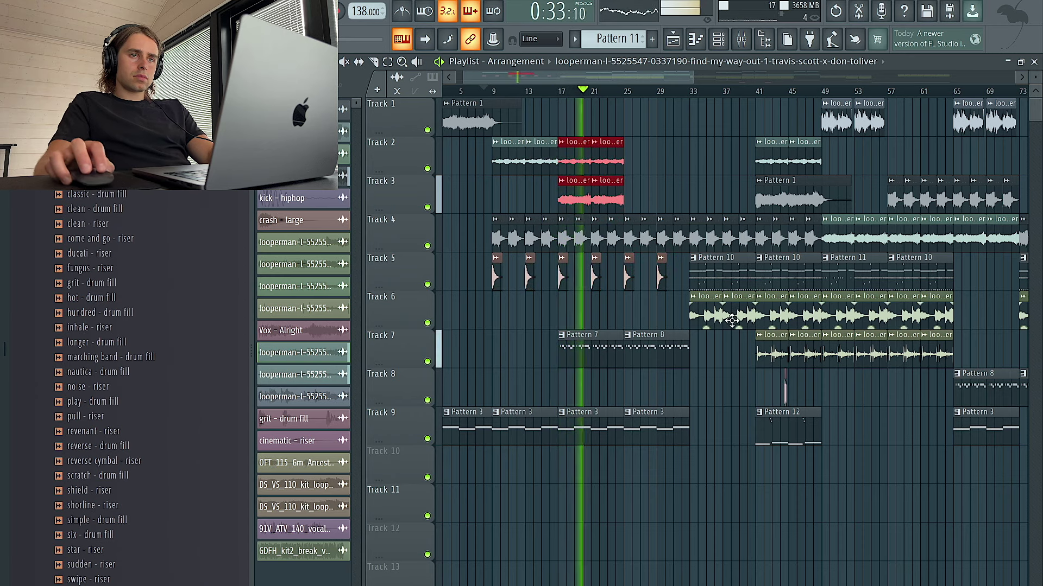
{"action": "left_click", "coordinate": [631, 317]}
{"action": "left_click_drag", "start_coordinate": [665, 322], "coordinate": [629, 311]}
{"action": "key", "text": "ctrl+b"}
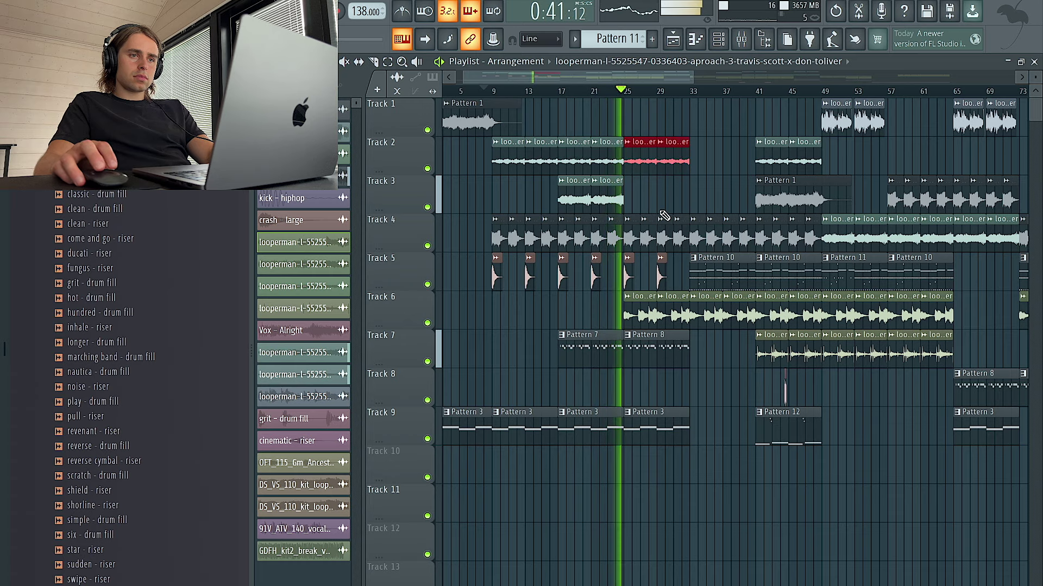
Undo the removal of the Track 2 loop at bar 29 and clear the Track 6 loops between bars 25 and 33
{"action": "scroll", "coordinate": [664, 265], "scroll_direction": "up", "scroll_amount": 2}
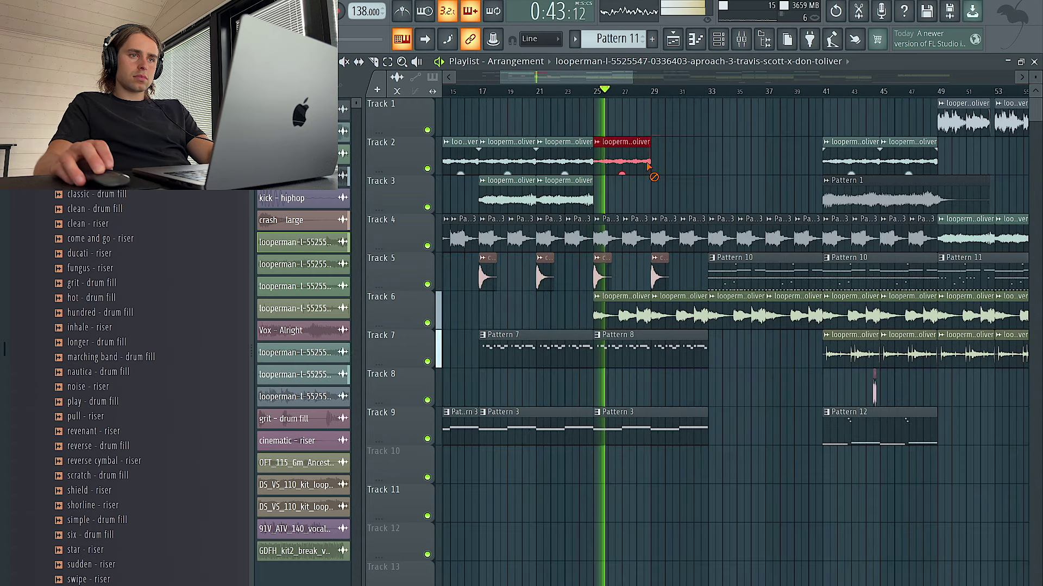
{"action": "key", "text": "ctrl+z"}
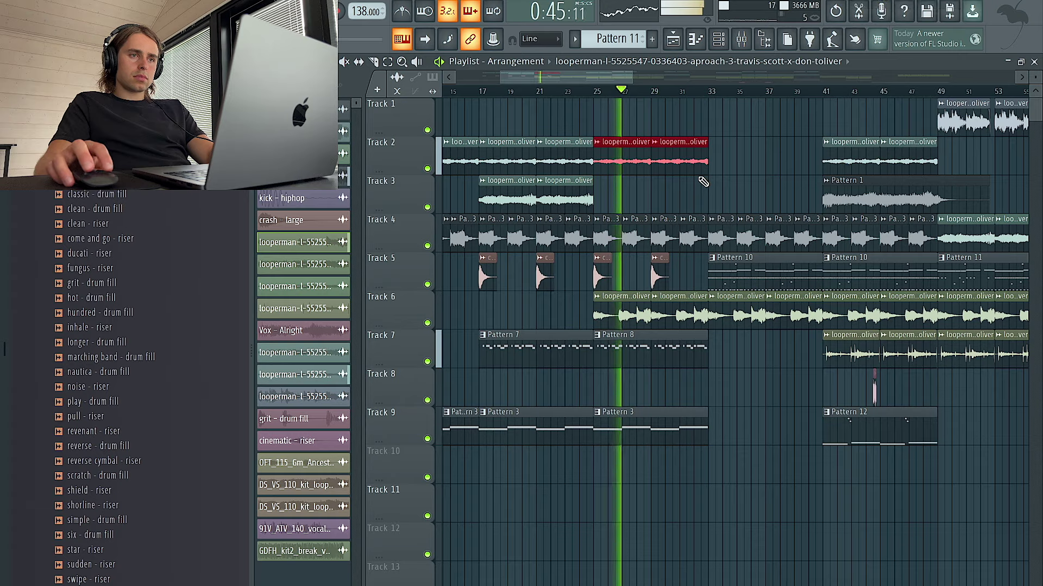
{"action": "scroll", "coordinate": [701, 184], "scroll_direction": "down", "scroll_amount": 2}
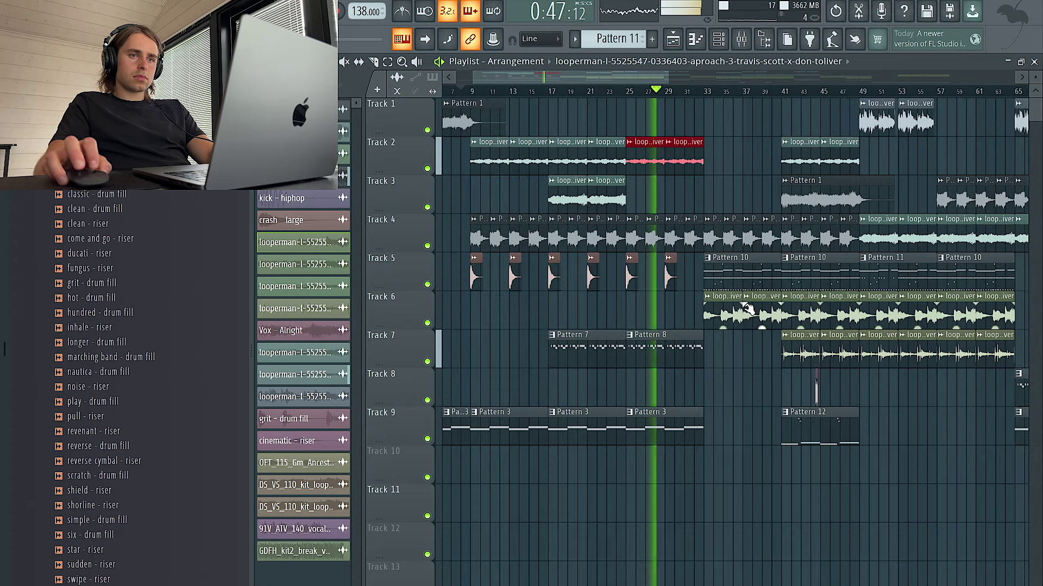
Examine the clips between bars 25 and 65 of the arrangement during playback
{"action": "scroll", "coordinate": [744, 307], "scroll_direction": "up", "scroll_amount": 2}
{"action": "scroll", "coordinate": [711, 280], "scroll_direction": "down", "scroll_amount": 4}
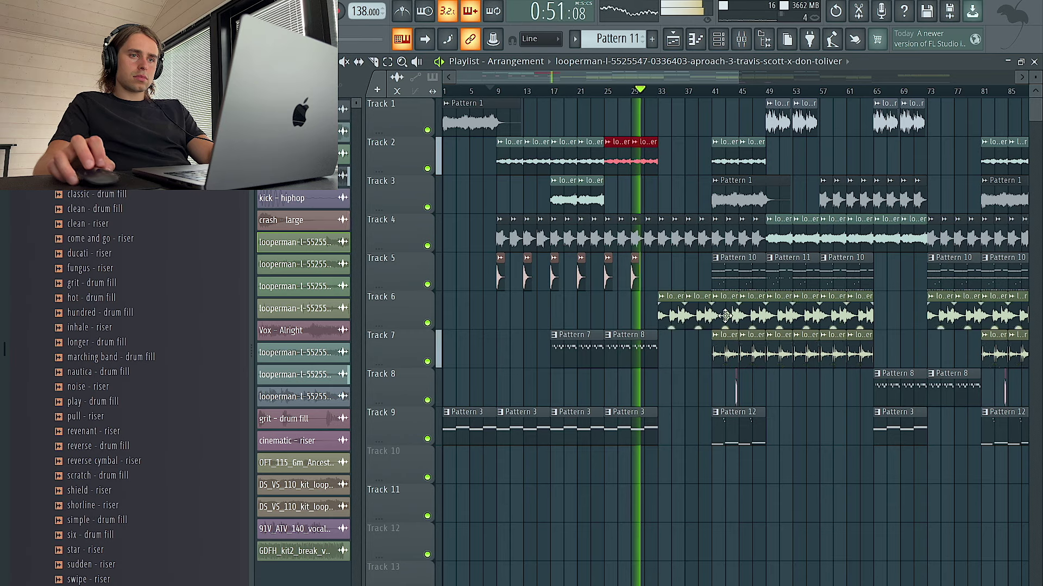
{"action": "scroll", "coordinate": [721, 300], "scroll_direction": "up", "scroll_amount": 2}
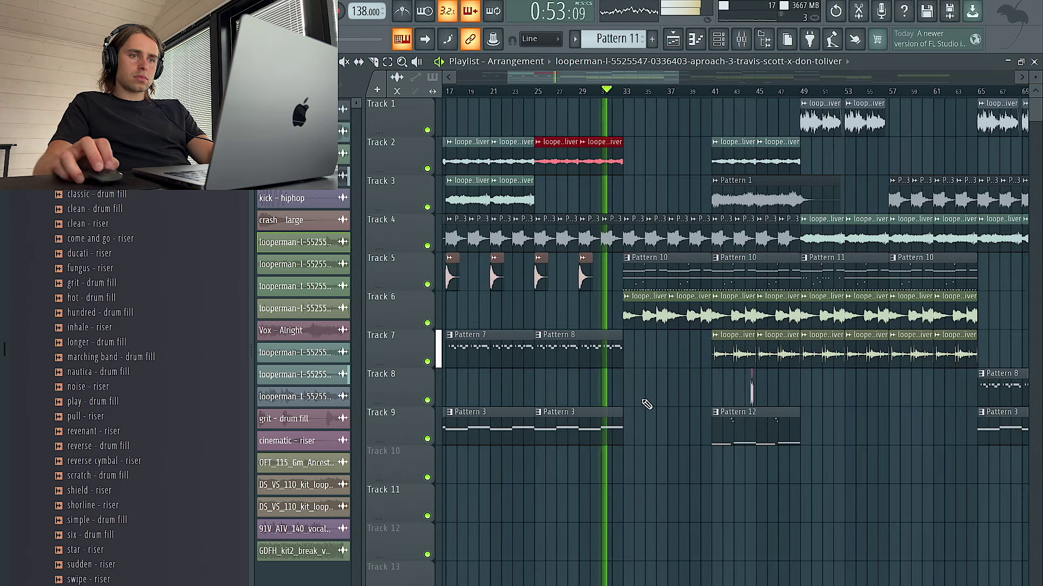
{"action": "scroll", "coordinate": [643, 401], "scroll_direction": "up", "scroll_amount": 3}
{"action": "scroll", "coordinate": [646, 402], "scroll_direction": "down", "scroll_amount": 4}
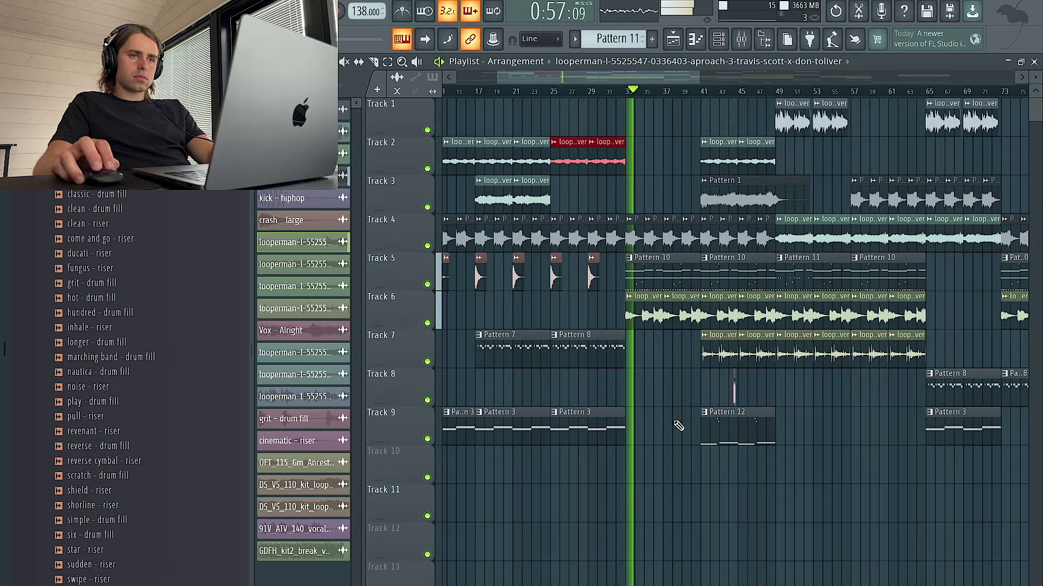
{"action": "scroll", "coordinate": [666, 379], "scroll_direction": "up", "scroll_amount": 4}
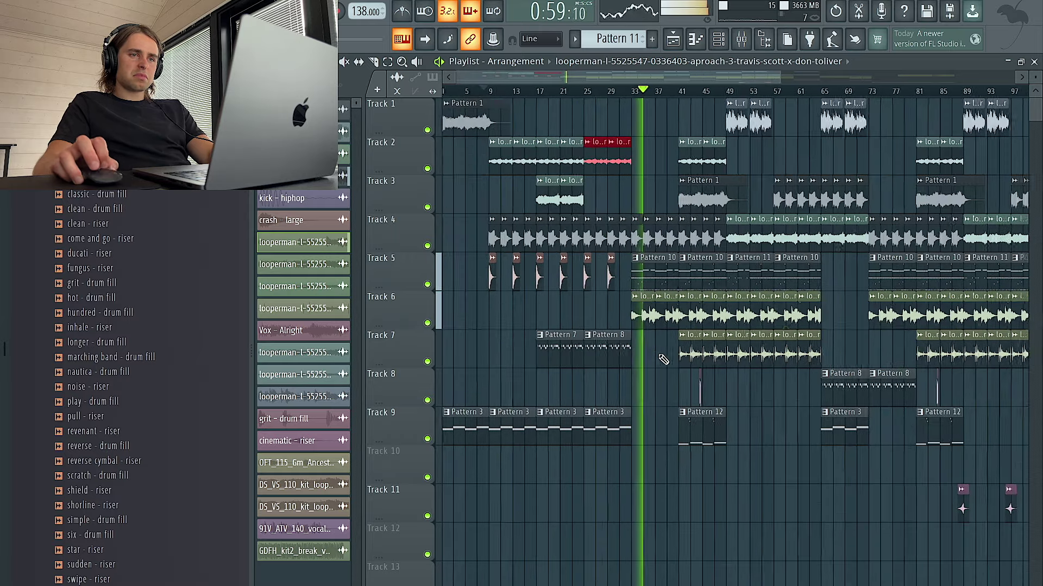
{"action": "scroll", "coordinate": [645, 308], "scroll_direction": "down", "scroll_amount": 8}
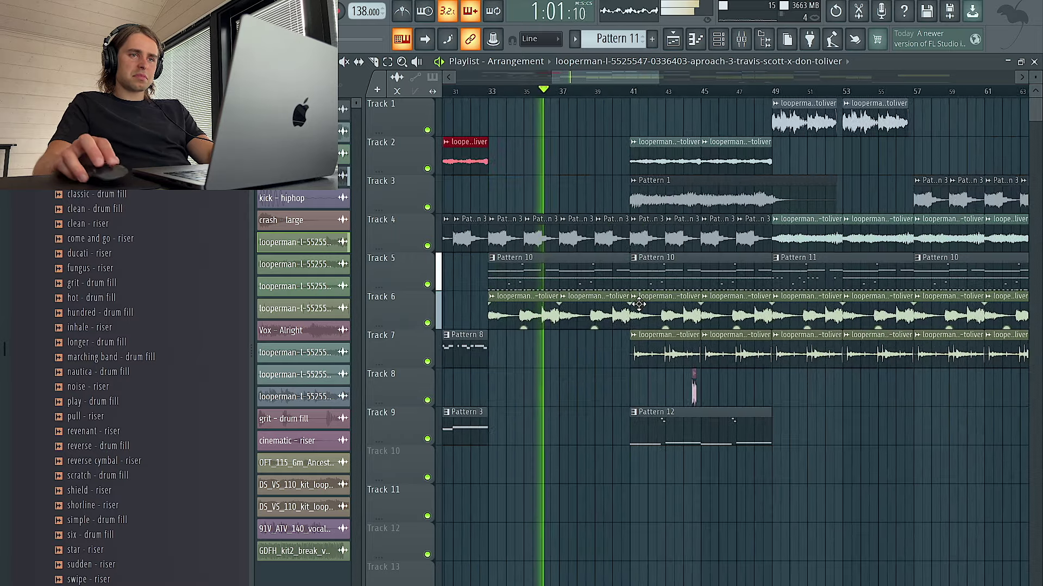
Move the two Track 1 loops at bar 49 down to Track 2 and the Pattern 1 clip at bar 41 up to Track 1
{"action": "left_click_drag", "start_coordinate": [663, 126], "coordinate": [622, 124]}
{"action": "key", "text": "shift+Down"}
{"action": "left_click", "coordinate": [616, 197]}
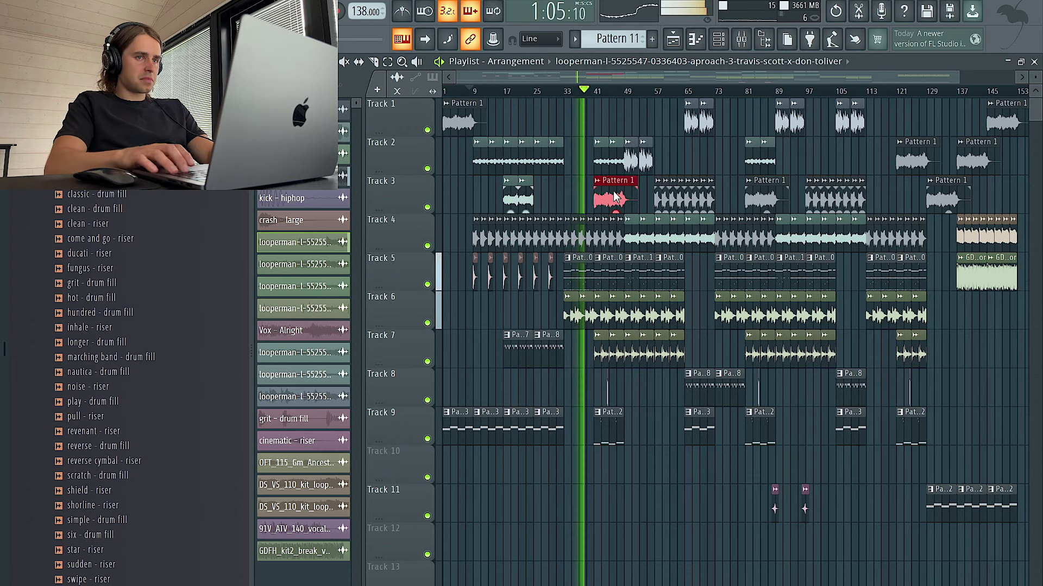
{"action": "key", "text": "shift+Up"}
{"action": "key", "text": "shift+Up"}
{"action": "scroll", "coordinate": [618, 203], "scroll_direction": "up", "scroll_amount": 3}
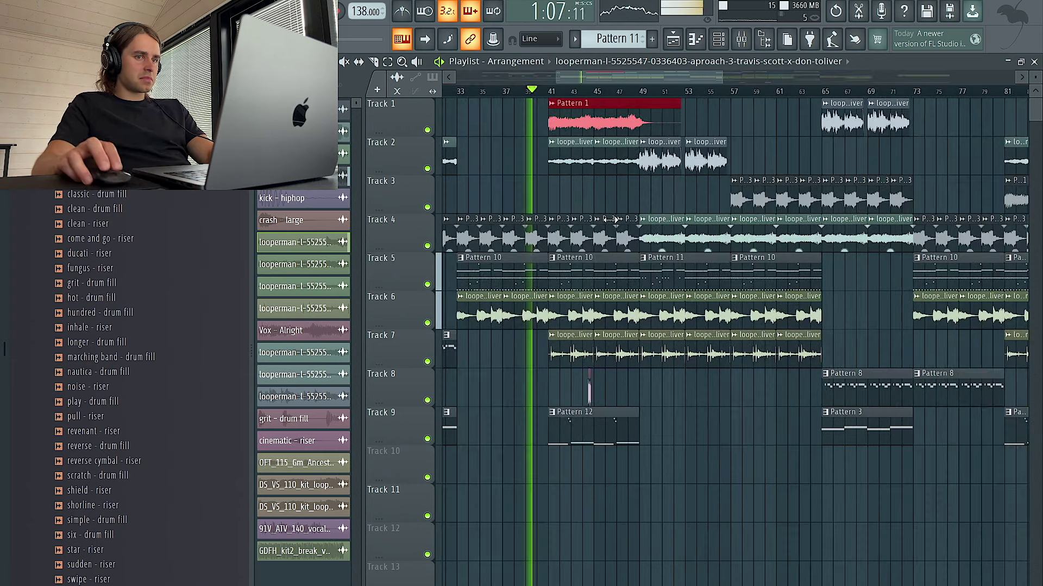
Swap the Pattern 3 clips on Track 3 with the loops on Track 4 between bars 57 and 73
{"action": "scroll", "coordinate": [608, 238], "scroll_direction": "down", "scroll_amount": 3}
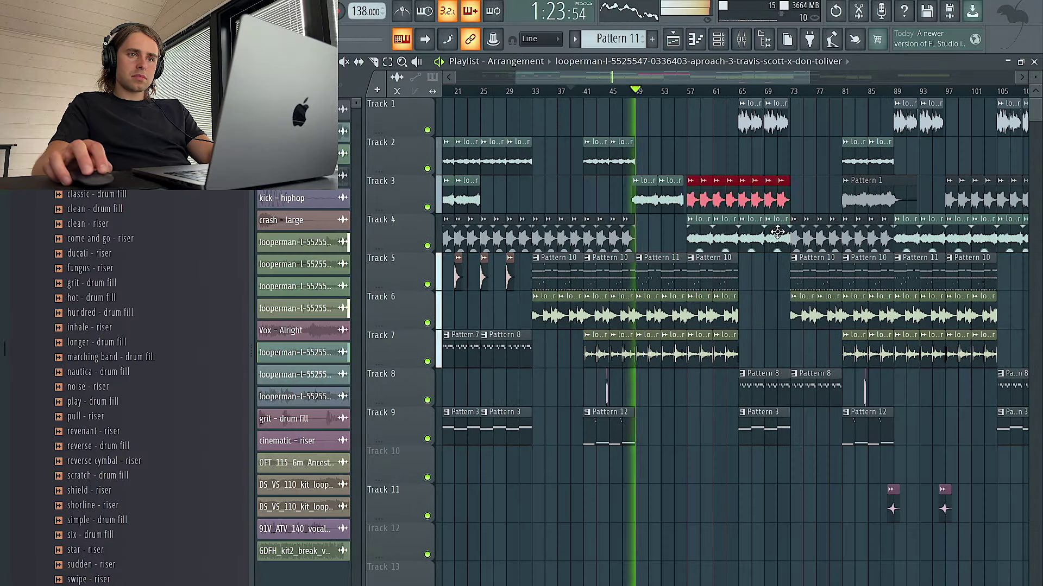
{"action": "key", "text": "shift+Down"}
{"action": "key", "text": "shift+Up"}
{"action": "key", "text": "shift+Up"}
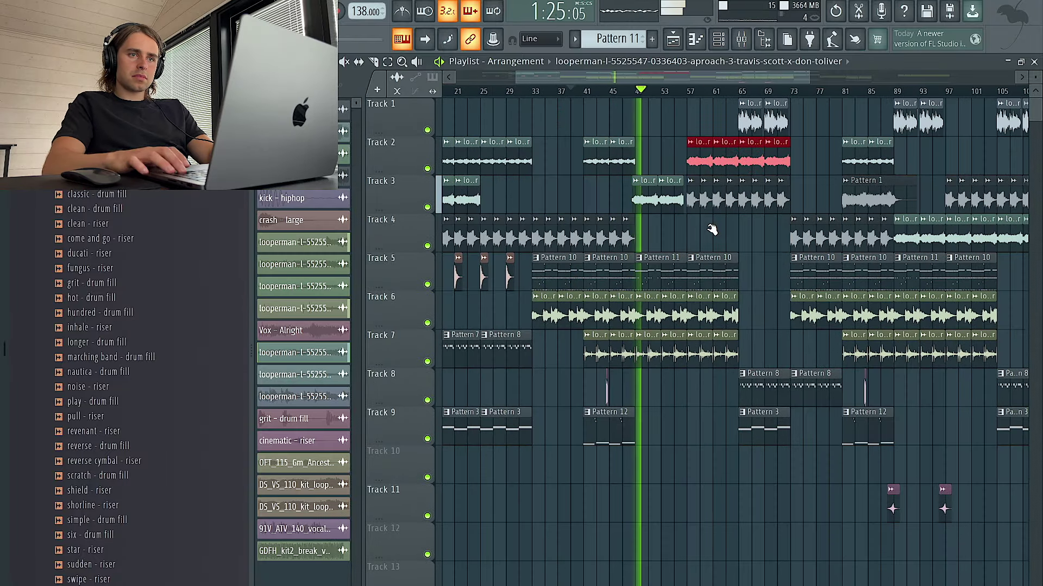
{"action": "key", "text": "shift+Down"}
{"action": "key", "text": "shift+Down"}
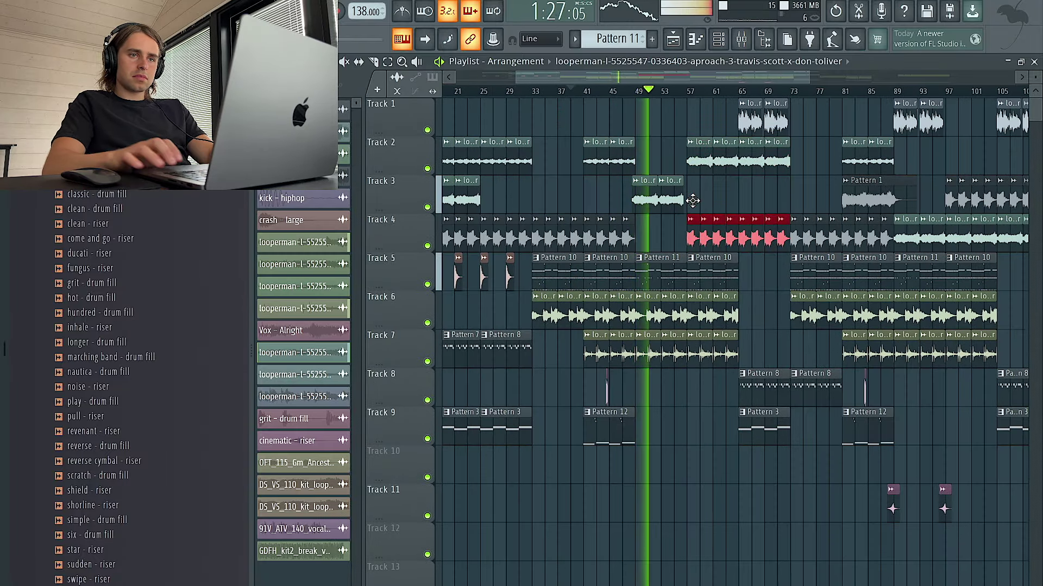
{"action": "key", "text": "shift+Up"}
{"action": "key", "text": "shift+Up"}
{"action": "key", "text": "shift+Down"}
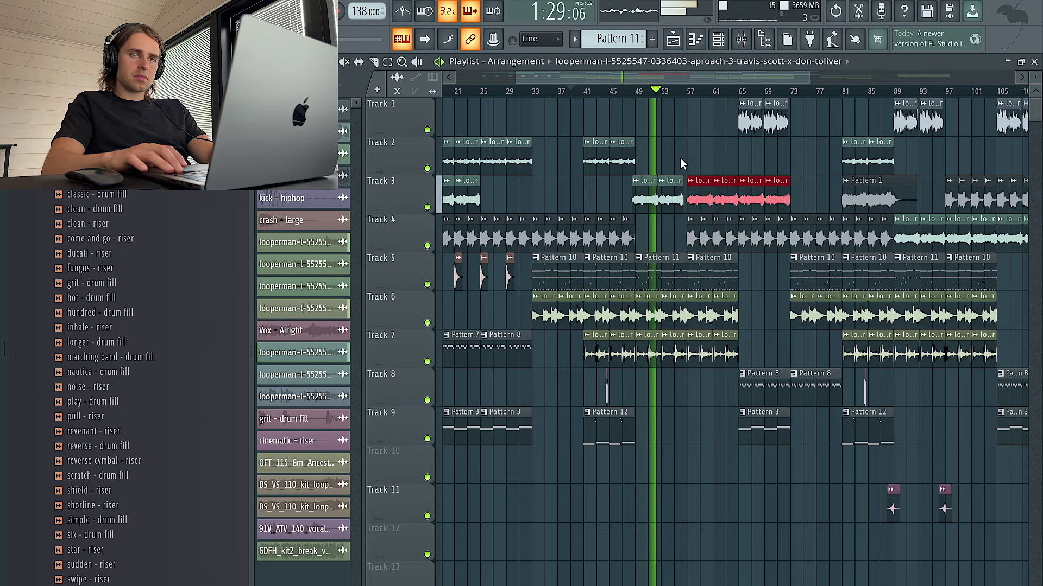
Delete the Track 7 loops between bars 41 and 49 and between bars 57 and 65
{"action": "scroll", "coordinate": [665, 244], "scroll_direction": "up", "scroll_amount": 2}
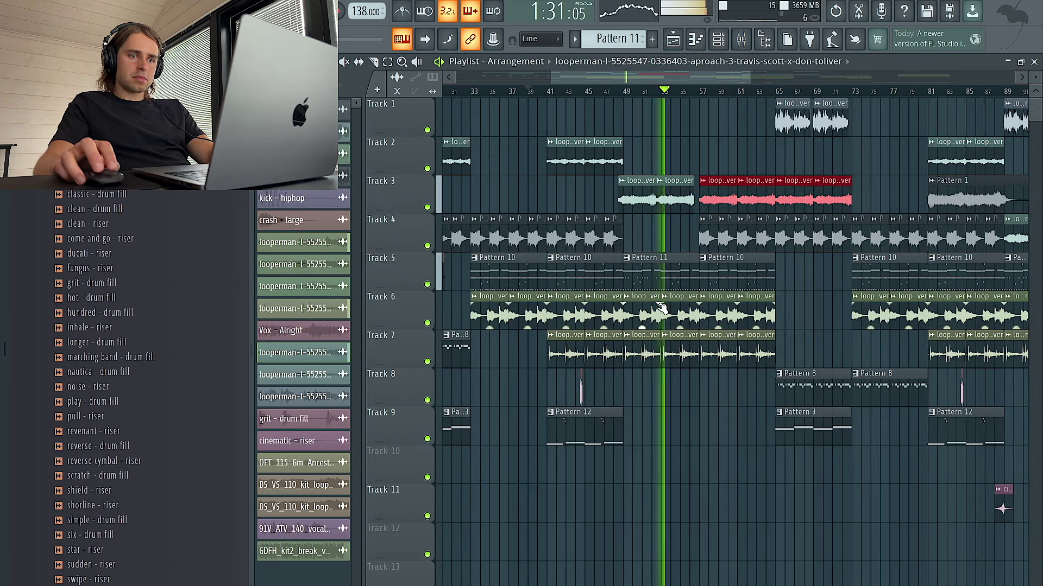
{"action": "scroll", "coordinate": [595, 354], "scroll_direction": "down", "scroll_amount": 3}
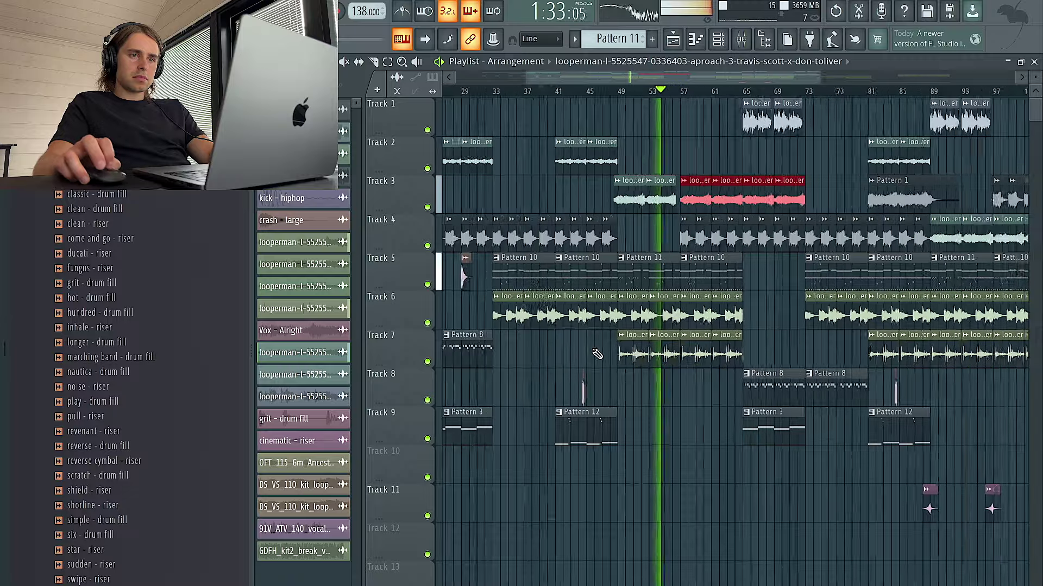
{"action": "scroll", "coordinate": [674, 352], "scroll_direction": "up", "scroll_amount": 4}
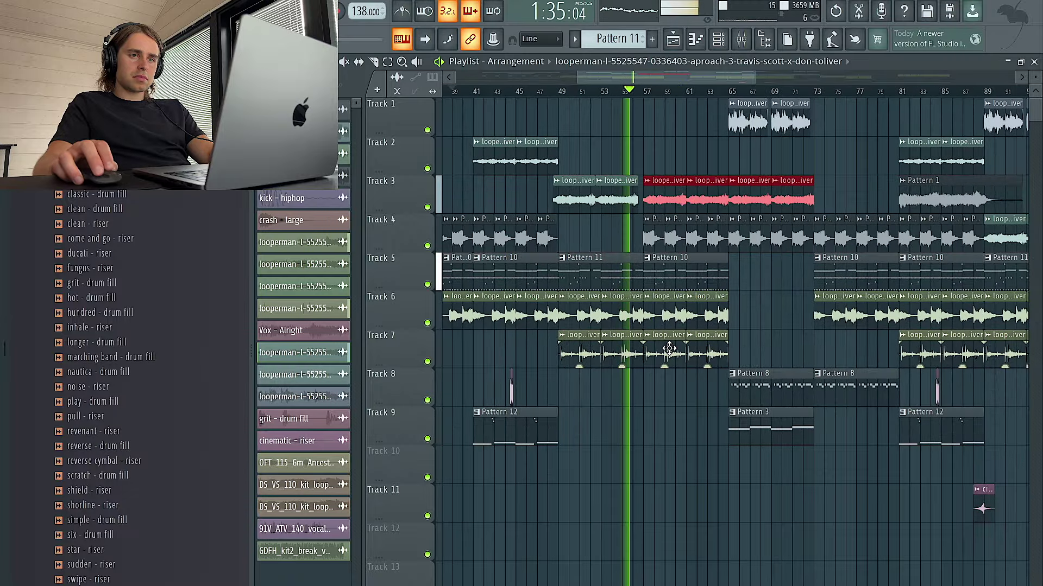
{"action": "right_click", "coordinate": [668, 349]}
{"action": "right_click", "coordinate": [698, 350]}
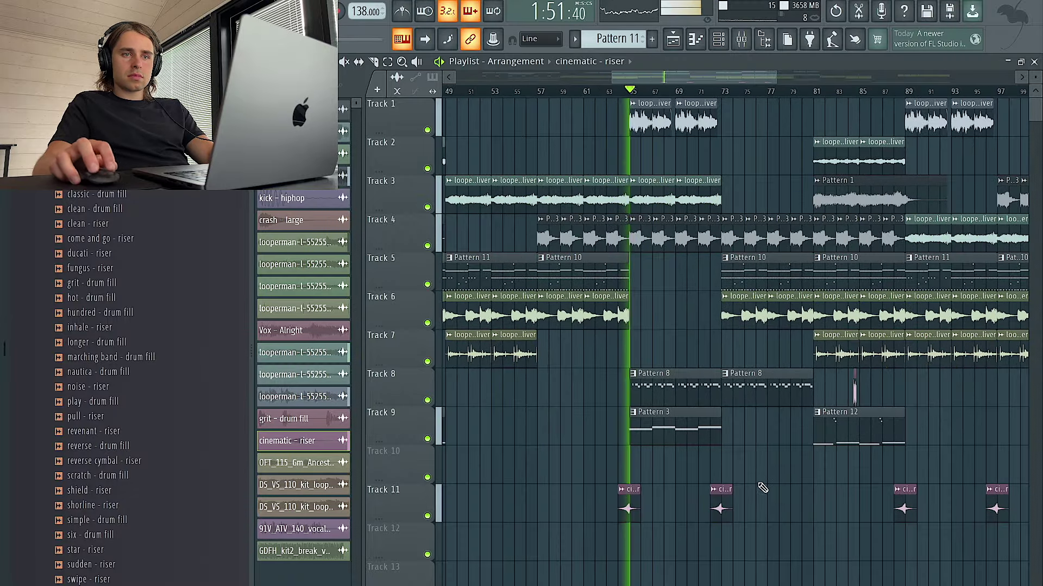
Place a cinematic riser clip on Track 11 at bar 48, leading into bar 49
{"action": "scroll", "coordinate": [735, 475], "scroll_direction": "left", "scroll_amount": 3}
{"action": "left_click", "coordinate": [788, 492]}
{"action": "left_click_drag", "start_coordinate": [788, 491], "coordinate": [777, 491]}
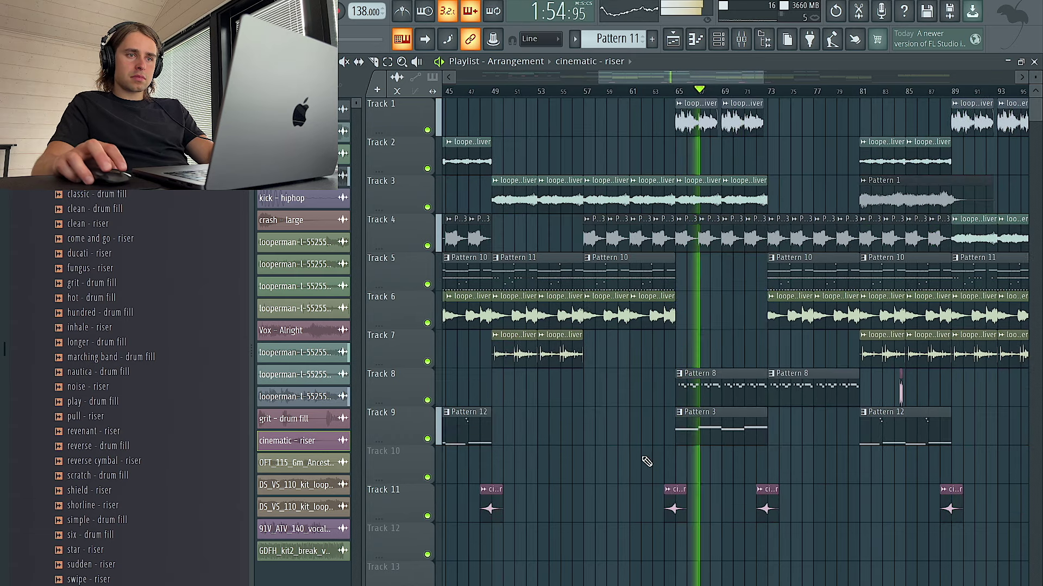
Delete the Pattern 8 clip at bar 73 on Track 8 and the two Track 7 loops between bars 81 and 89
{"action": "scroll", "coordinate": [756, 395], "scroll_direction": "down", "scroll_amount": 2}
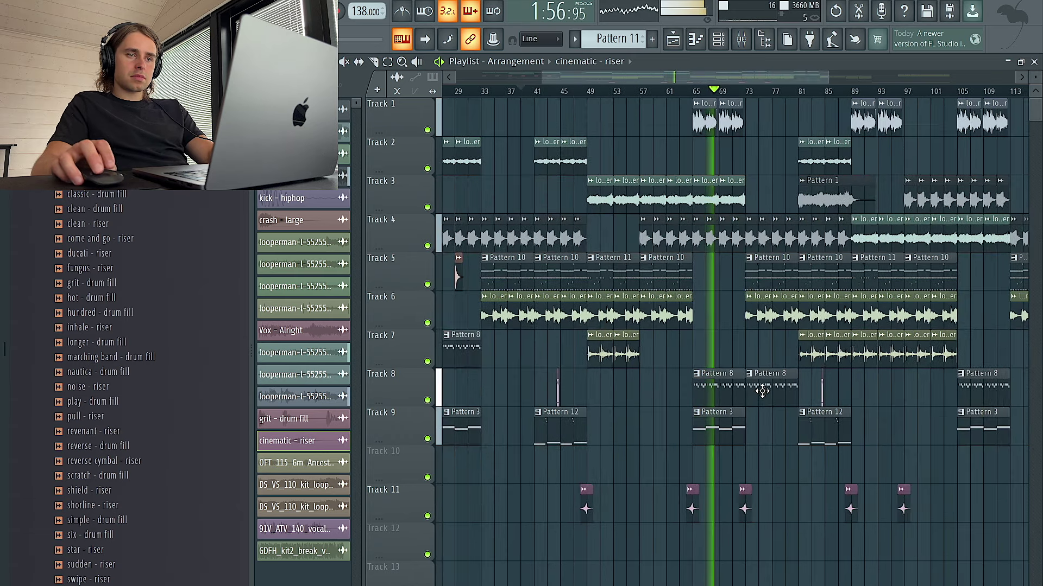
{"action": "right_click", "coordinate": [761, 392]}
{"action": "scroll", "coordinate": [769, 402], "scroll_direction": "up", "scroll_amount": 3}
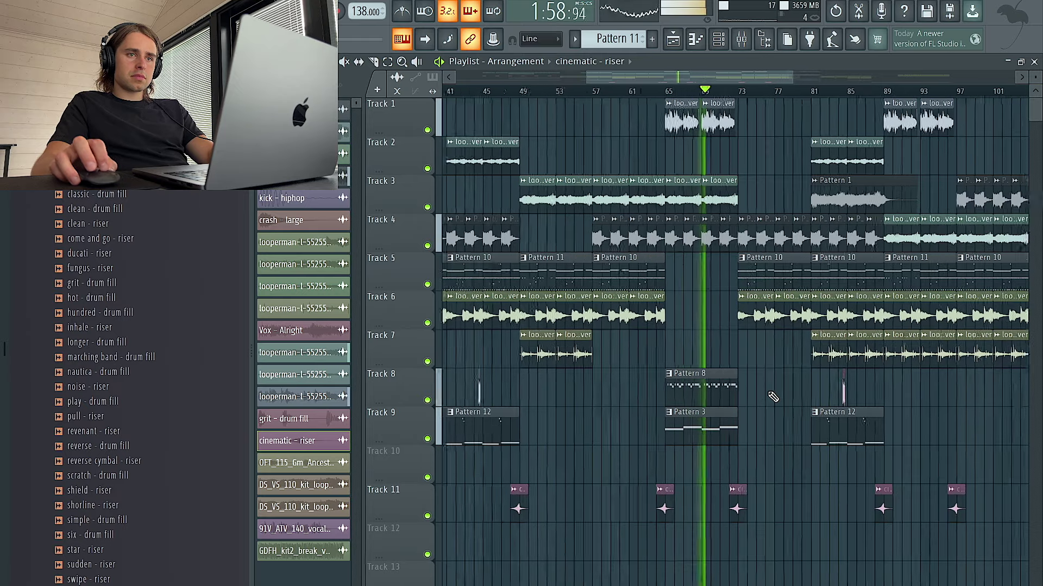
{"action": "scroll", "coordinate": [770, 391], "scroll_direction": "down", "scroll_amount": 3}
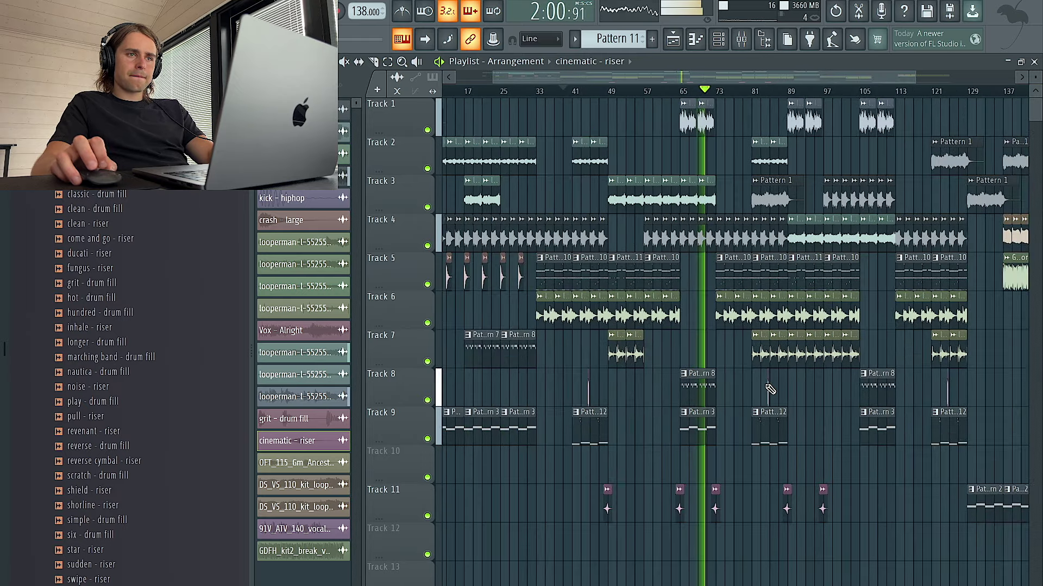
{"action": "scroll", "coordinate": [770, 389], "scroll_direction": "up", "scroll_amount": 3}
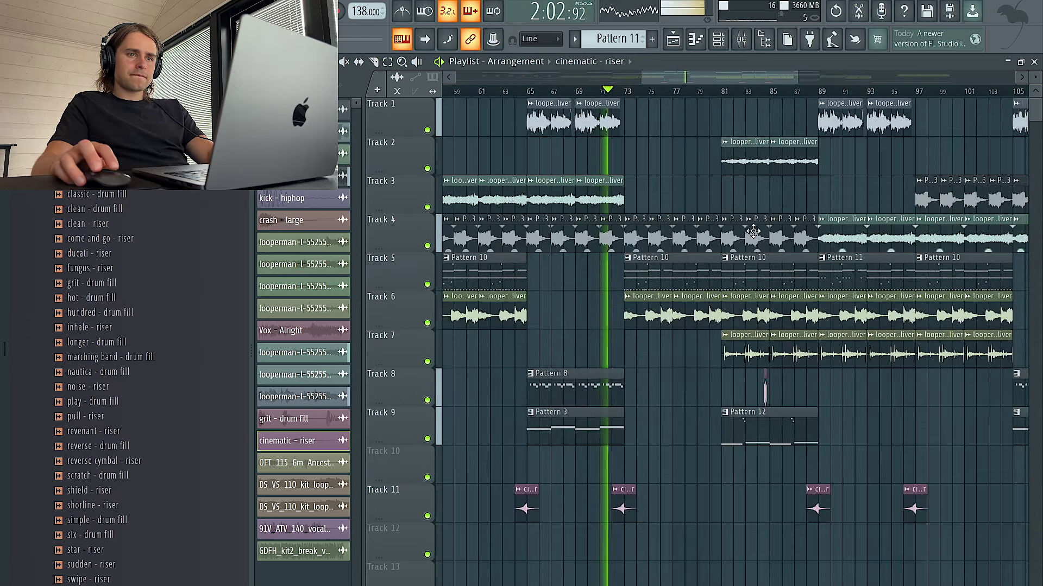
{"action": "right_click", "coordinate": [755, 353]}
{"action": "right_click", "coordinate": [788, 357]}
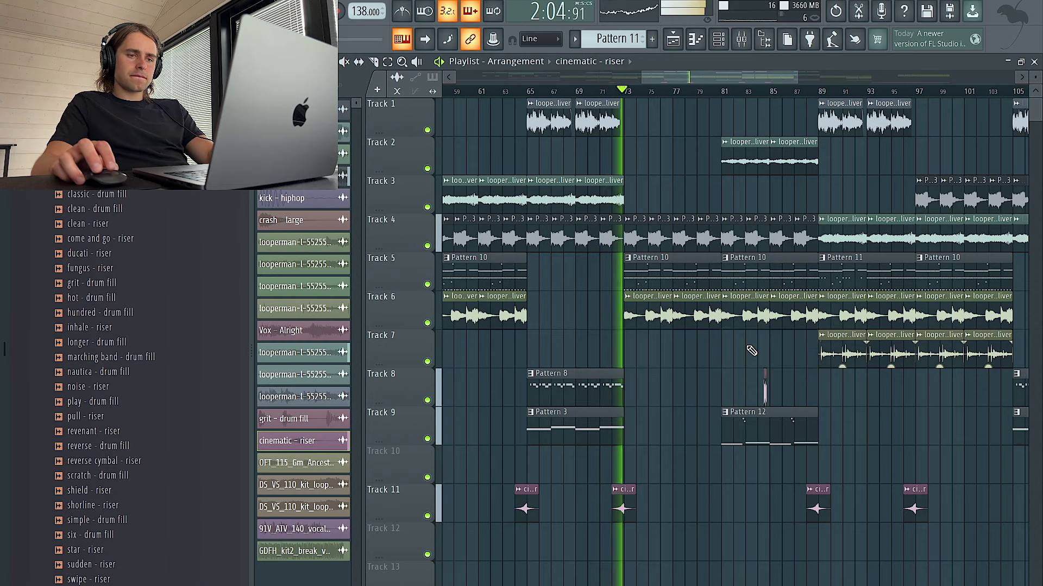
Examine the clips between bars 73 and 105 of the arrangement during playback
{"action": "scroll", "coordinate": [718, 381], "scroll_direction": "down", "scroll_amount": 2}
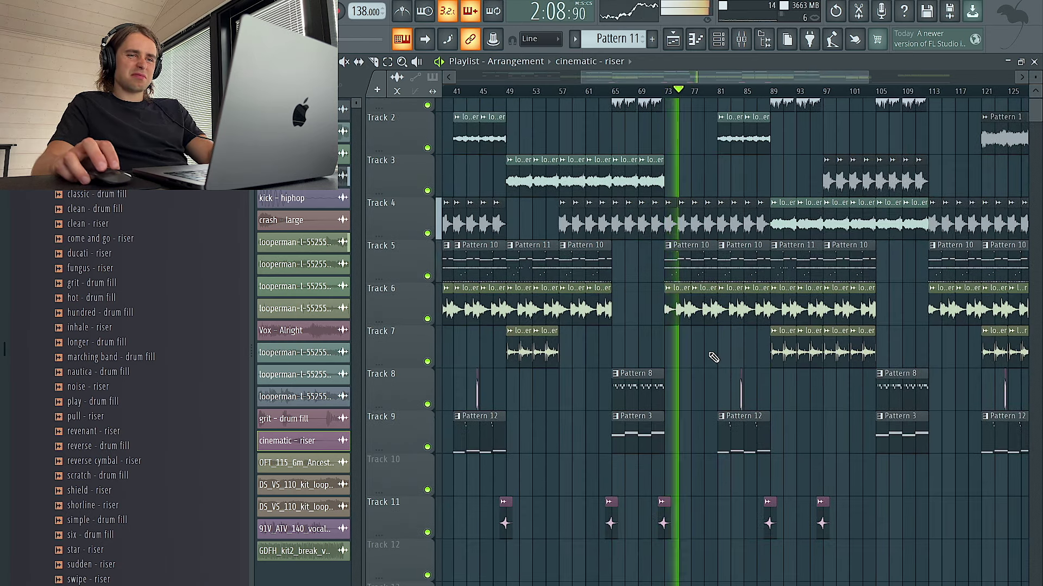
{"action": "scroll", "coordinate": [710, 384], "scroll_direction": "up", "scroll_amount": 3}
{"action": "scroll", "coordinate": [711, 382], "scroll_direction": "down", "scroll_amount": 5}
{"action": "scroll", "coordinate": [767, 369], "scroll_direction": "up", "scroll_amount": 4}
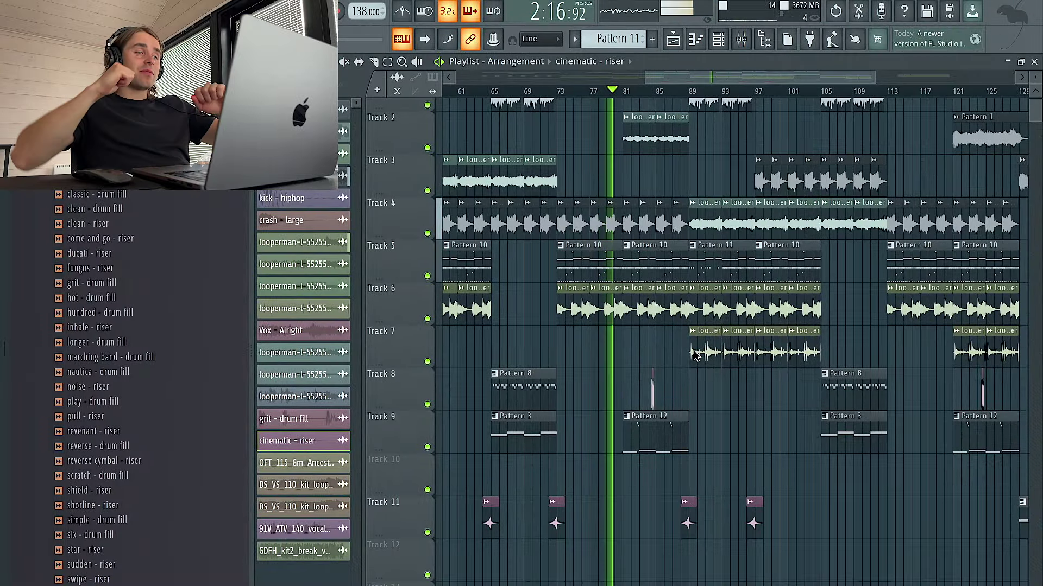
{"action": "scroll", "coordinate": [703, 352], "scroll_direction": "down", "scroll_amount": 4}
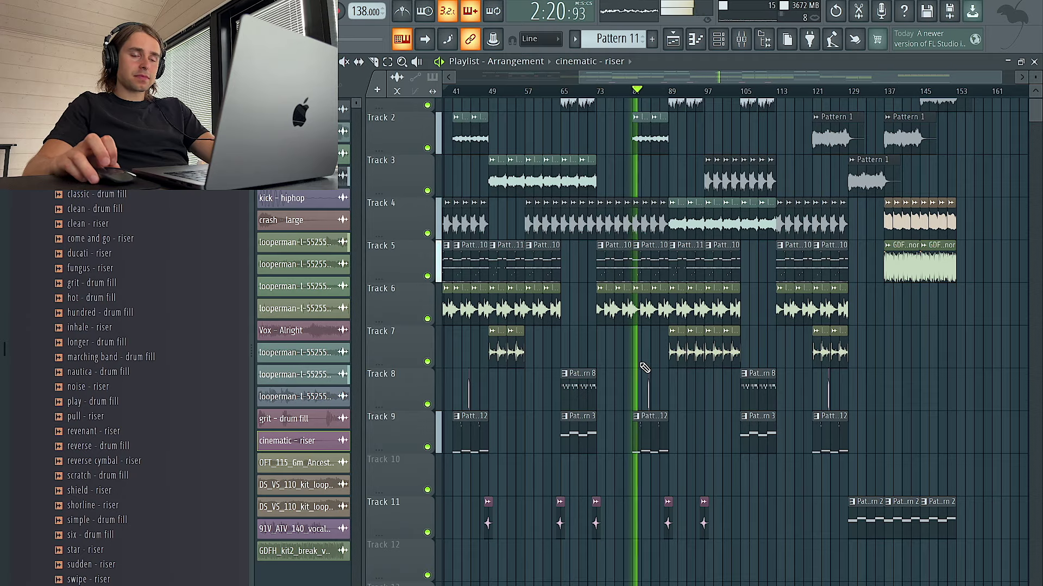
{"action": "scroll", "coordinate": [645, 368], "scroll_direction": "up", "scroll_amount": 4}
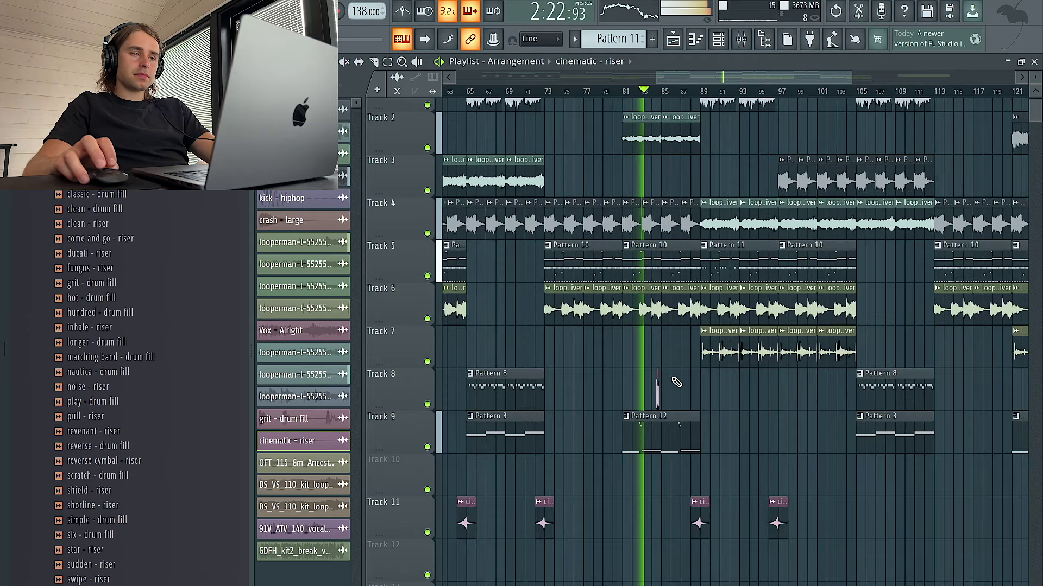
{"action": "scroll", "coordinate": [689, 375], "scroll_direction": "up", "scroll_amount": 4}
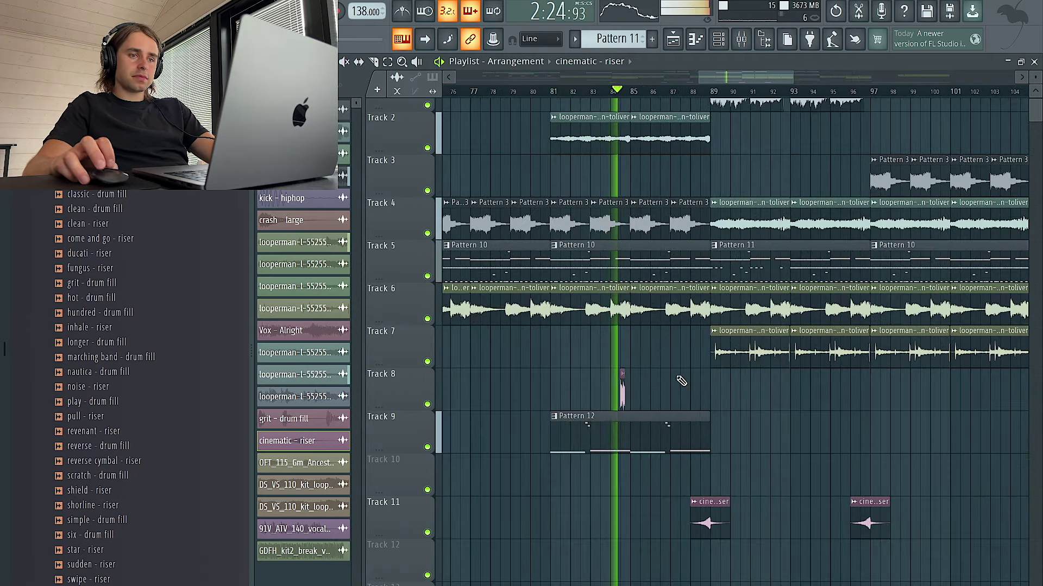
{"action": "scroll", "coordinate": [691, 386], "scroll_direction": "down", "scroll_amount": 4}
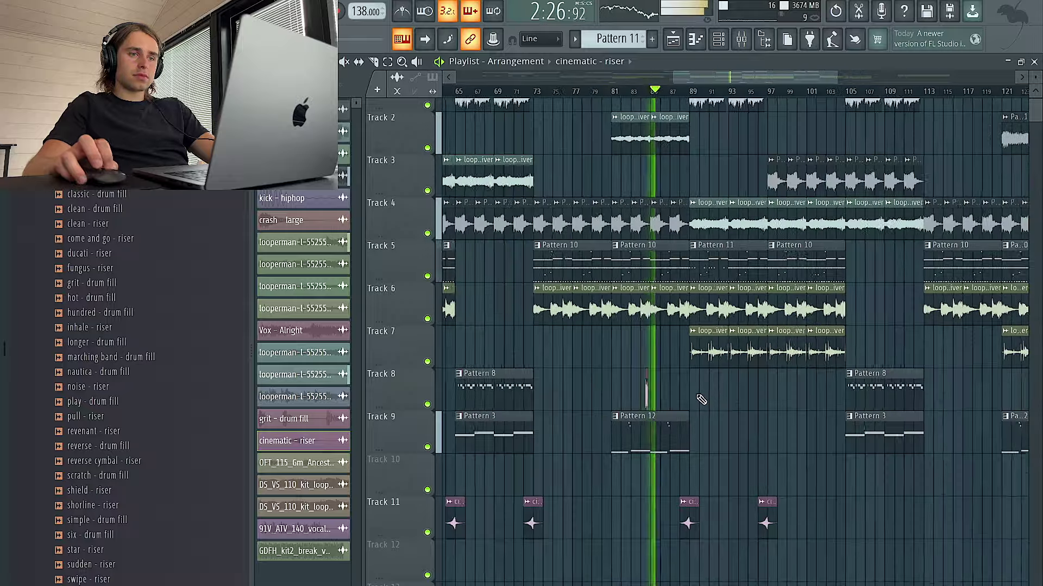
{"action": "scroll", "coordinate": [701, 400], "scroll_direction": "up", "scroll_amount": 4}
{"action": "scroll", "coordinate": [706, 400], "scroll_direction": "down", "scroll_amount": 4}
{"action": "scroll", "coordinate": [711, 400], "scroll_direction": "up", "scroll_amount": 4}
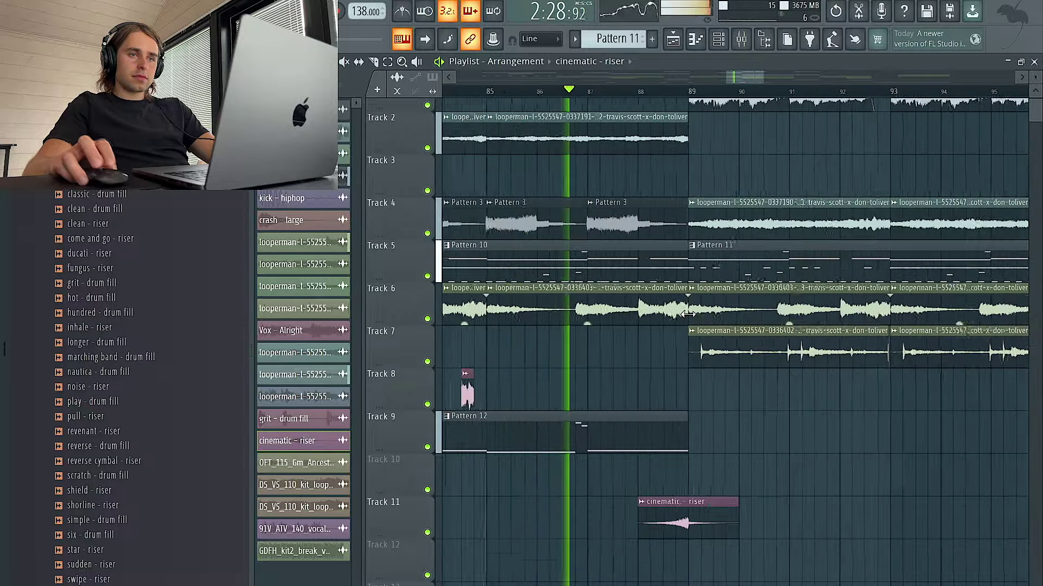
Fill bars 97 to 105 of Track 1 with two more copies of its loop and clear the Track 6 loops between bars 89 and 105
{"action": "scroll", "coordinate": [690, 313], "scroll_direction": "up", "scroll_amount": 4}
{"action": "scroll", "coordinate": [701, 309], "scroll_direction": "down", "scroll_amount": 4}
{"action": "scroll", "coordinate": [713, 307], "scroll_direction": "up", "scroll_amount": 1}
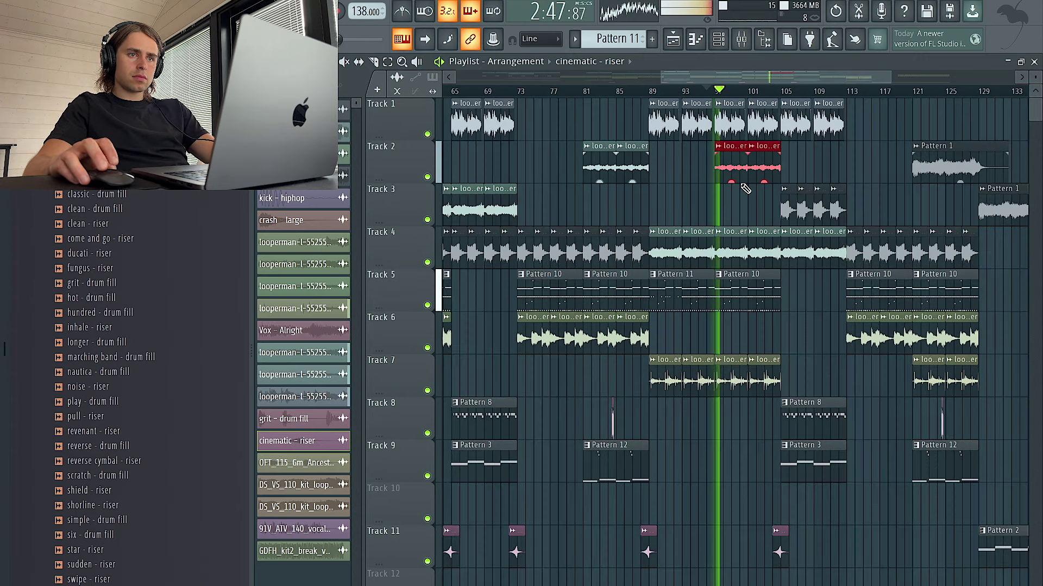
{"action": "scroll", "coordinate": [745, 191], "scroll_direction": "up", "scroll_amount": 3}
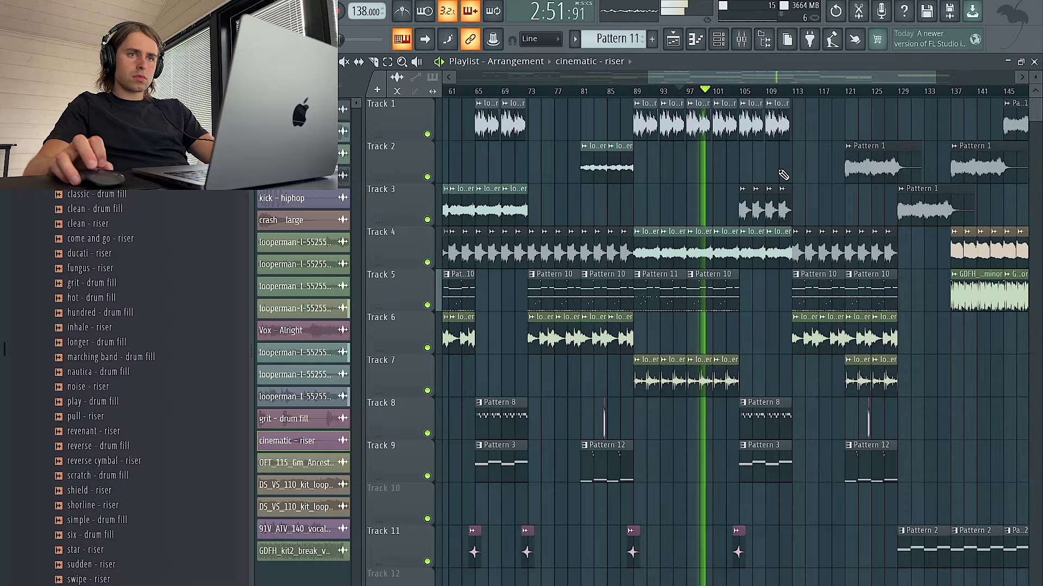
{"action": "scroll", "coordinate": [783, 175], "scroll_direction": "down", "scroll_amount": 3}
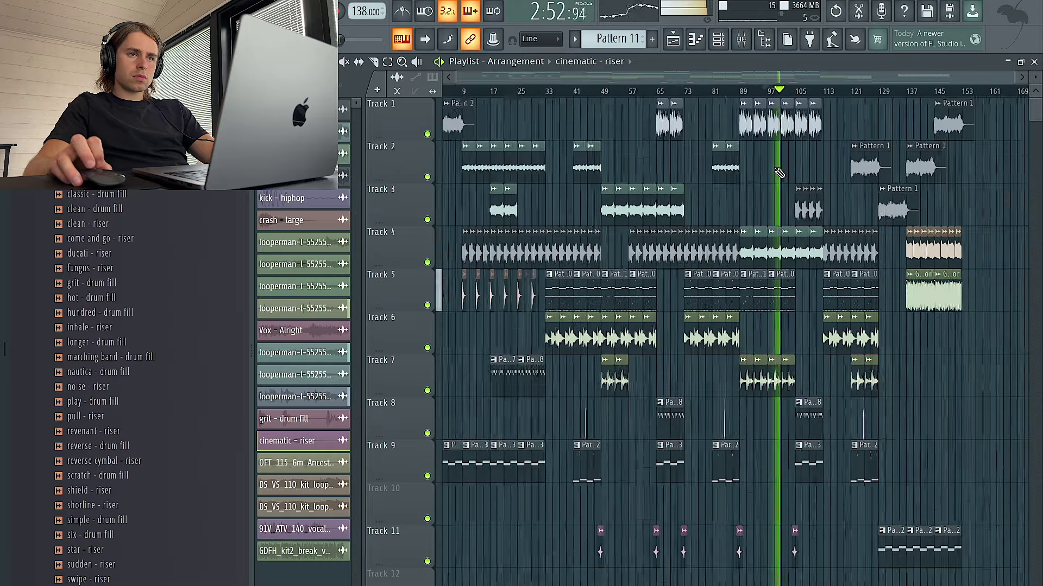
Swap the Track 4 loops and Track 3 Pattern 3 clips between bars 89 and 113, and delete the Pattern 8 clip at bar 105
{"action": "scroll", "coordinate": [803, 184], "scroll_direction": "up", "scroll_amount": 3}
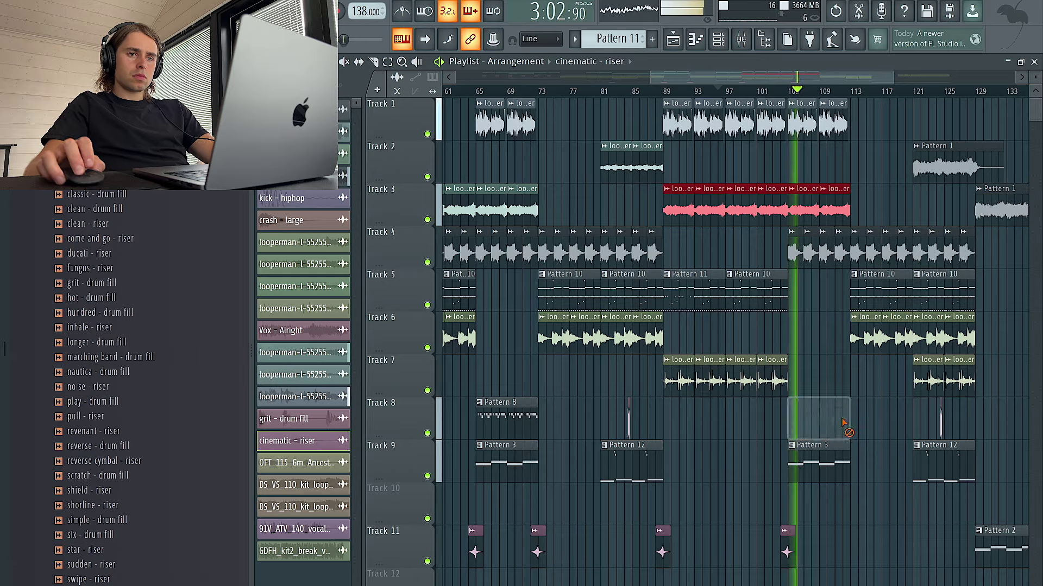
{"action": "scroll", "coordinate": [838, 413], "scroll_direction": "down", "scroll_amount": 3}
{"action": "scroll", "coordinate": [834, 407], "scroll_direction": "up", "scroll_amount": 3}
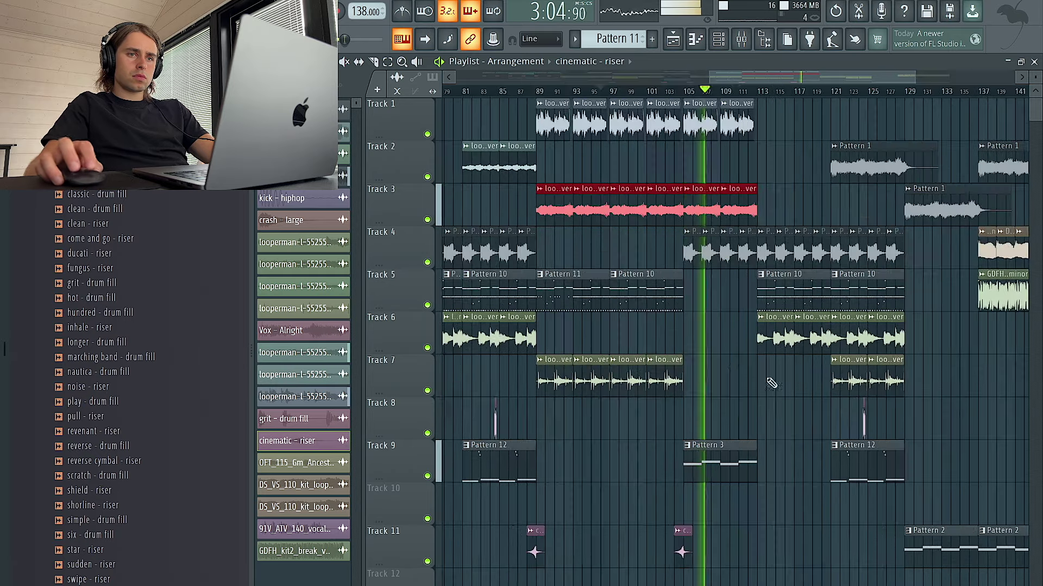
{"action": "scroll", "coordinate": [732, 369], "scroll_direction": "up", "scroll_amount": 2}
{"action": "scroll", "coordinate": [734, 371], "scroll_direction": "down", "scroll_amount": 1}
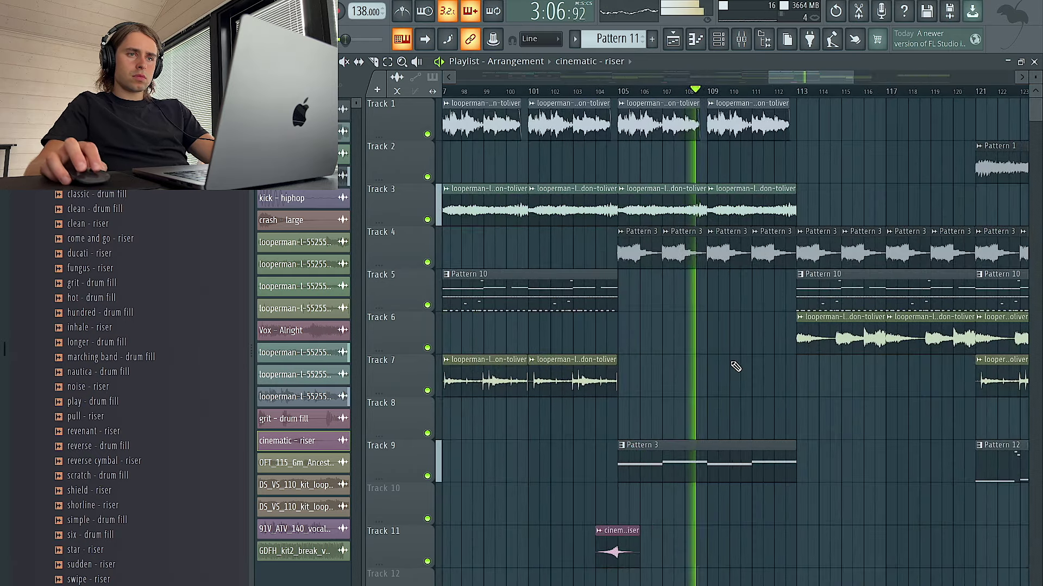
{"action": "scroll", "coordinate": [736, 366], "scroll_direction": "down", "scroll_amount": 1}
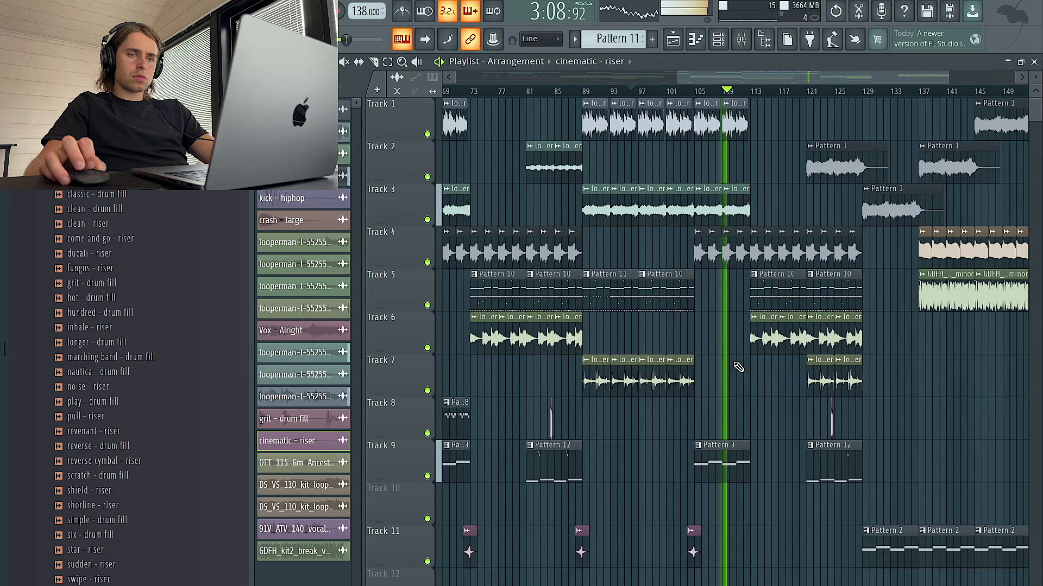
Place a cinematic riser on Track 11 at bar 112 and delete the two Track 7 loops between bars 121 and 129
{"action": "scroll", "coordinate": [739, 367], "scroll_direction": "up", "scroll_amount": 2}
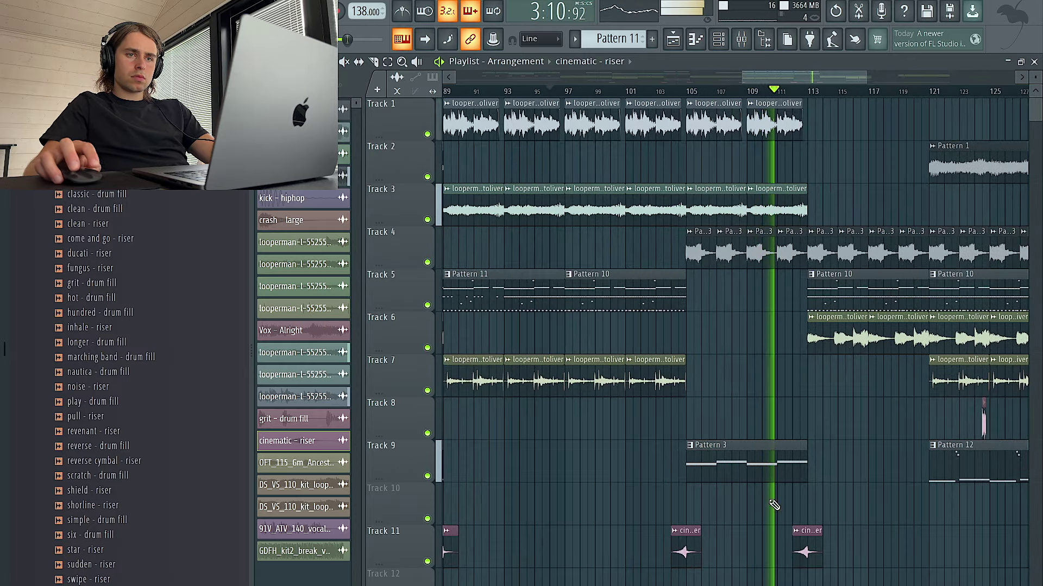
{"action": "scroll", "coordinate": [777, 489], "scroll_direction": "down", "scroll_amount": 3}
{"action": "scroll", "coordinate": [652, 391], "scroll_direction": "up", "scroll_amount": 4}
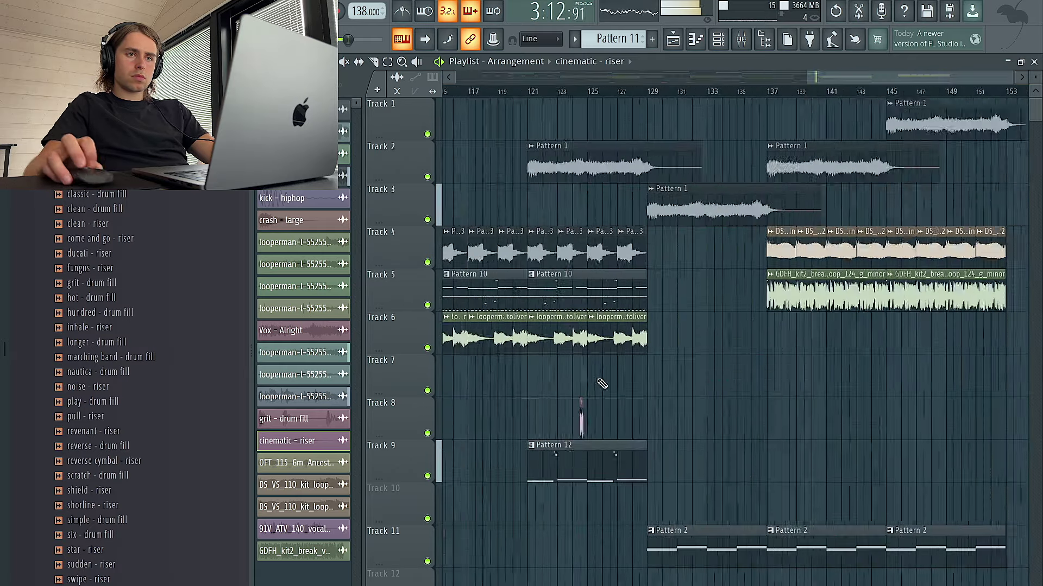
{"action": "scroll", "coordinate": [602, 384], "scroll_direction": "down", "scroll_amount": 1}
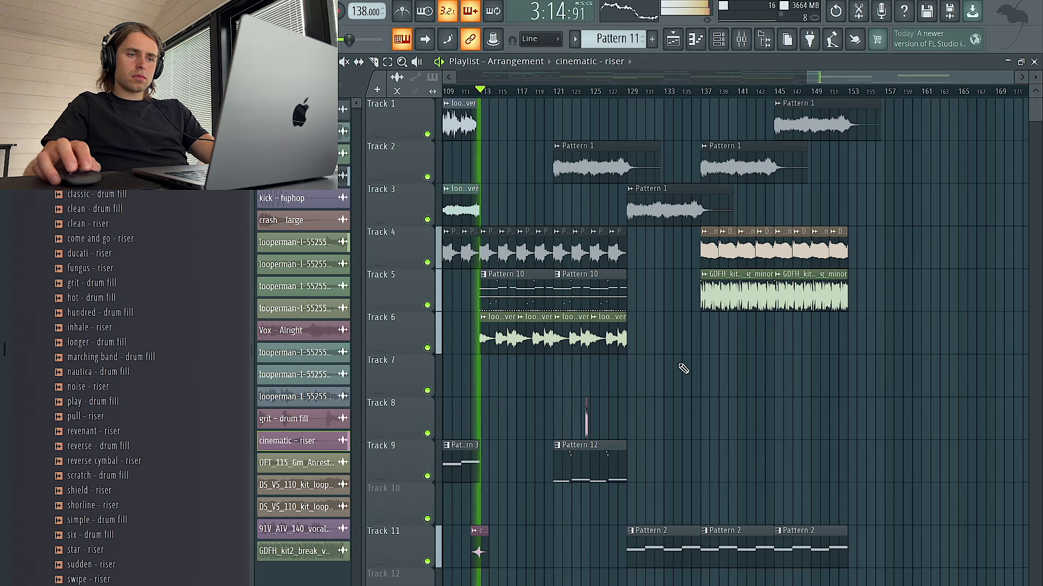
Adjust the channel volume of the nightcruiser bass loop on Track 4 at bar 137
{"action": "scroll", "coordinate": [683, 368], "scroll_direction": "down", "scroll_amount": 3}
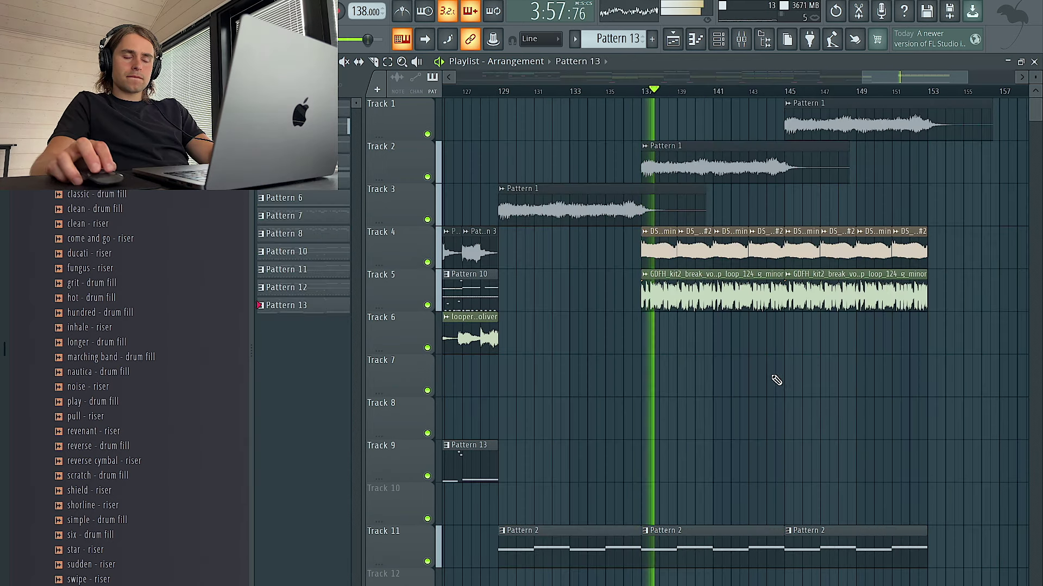
{"action": "double_click", "coordinate": [685, 267]}
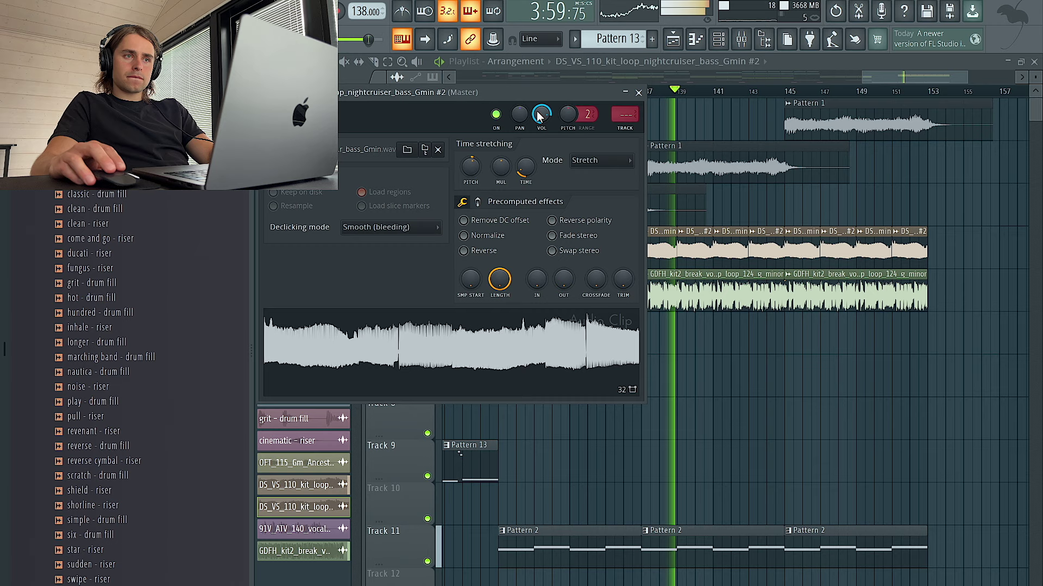
{"action": "left_click", "coordinate": [652, 185]}
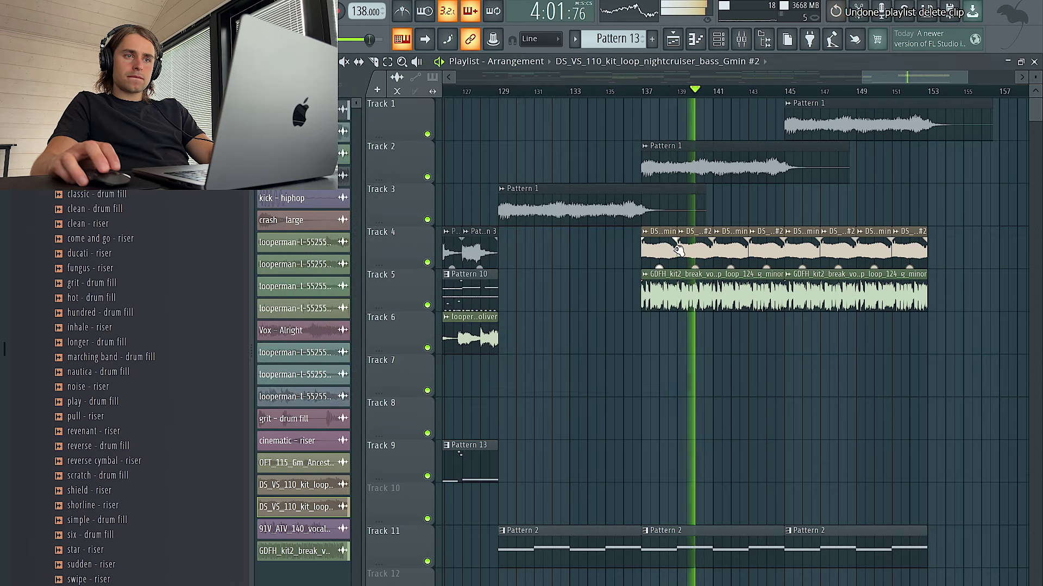
{"action": "double_click", "coordinate": [694, 252]}
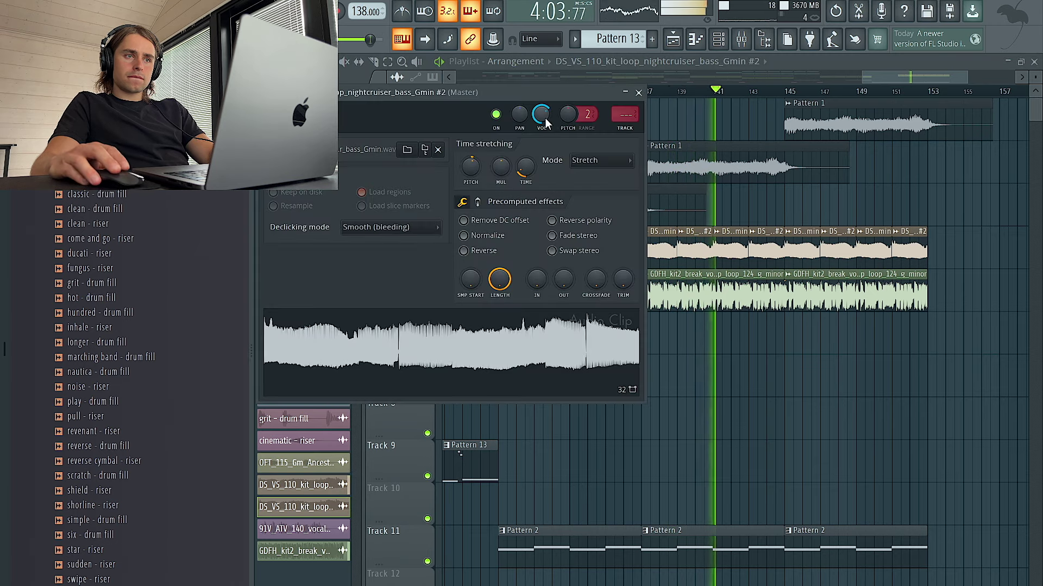
{"action": "right_click", "coordinate": [740, 388]}
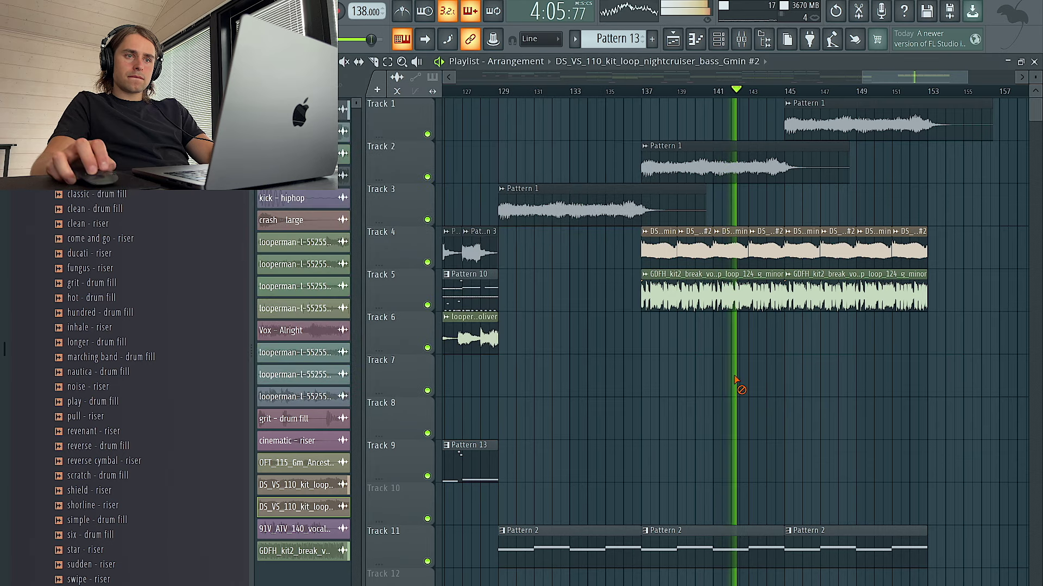
{"action": "right_click", "coordinate": [687, 290]}
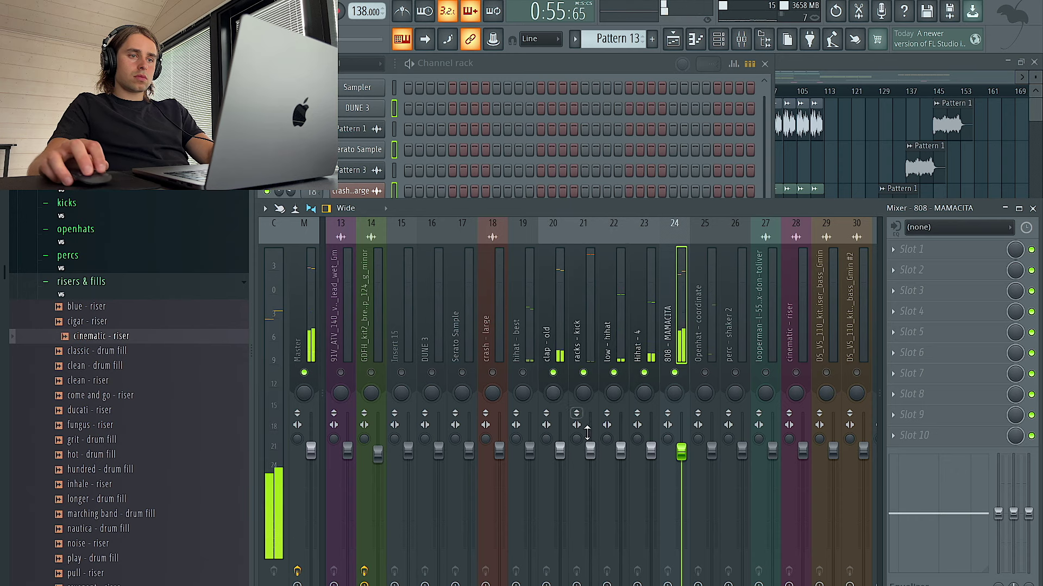
Lower the mixer faders of the clap, kick, 808 and Hihat - 4, narrow the kick and 808 stereo separation, and unmute Hihat - 4
{"action": "left_click_drag", "start_coordinate": [559, 450], "coordinate": [560, 457]}
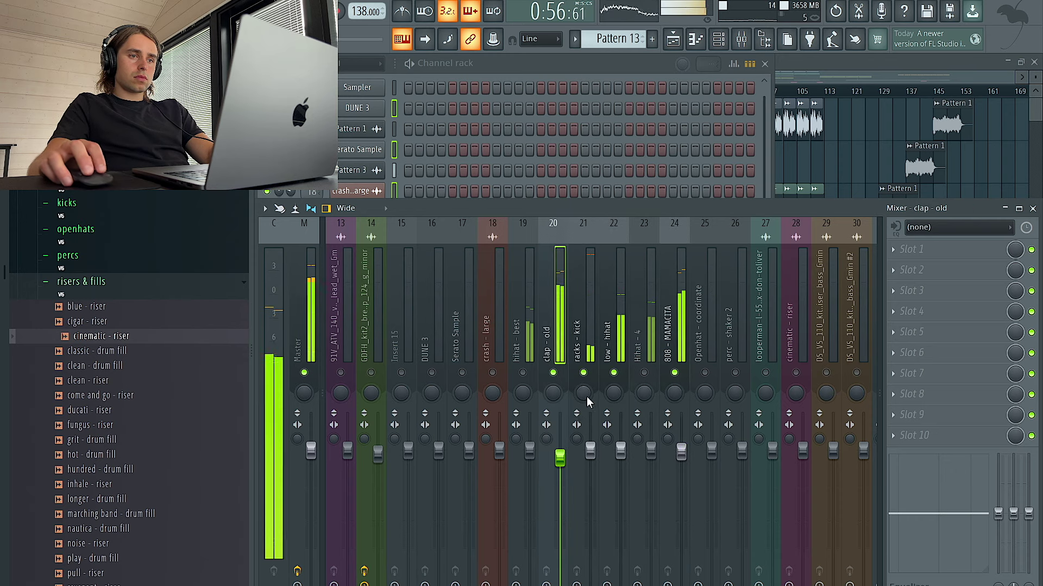
{"action": "left_click_drag", "start_coordinate": [590, 449], "coordinate": [590, 456]}
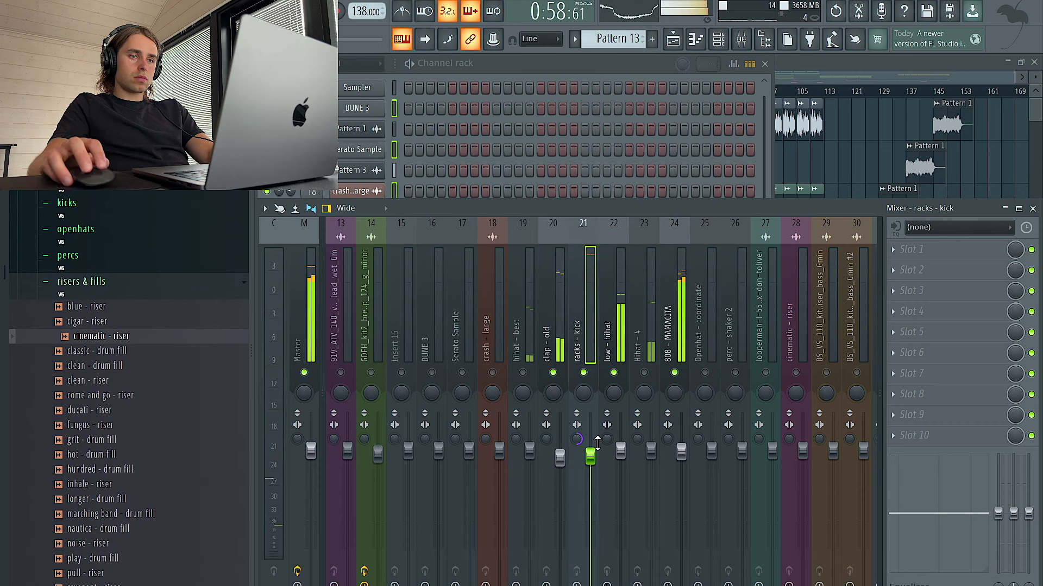
{"action": "left_click_drag", "start_coordinate": [678, 444], "coordinate": [667, 448]}
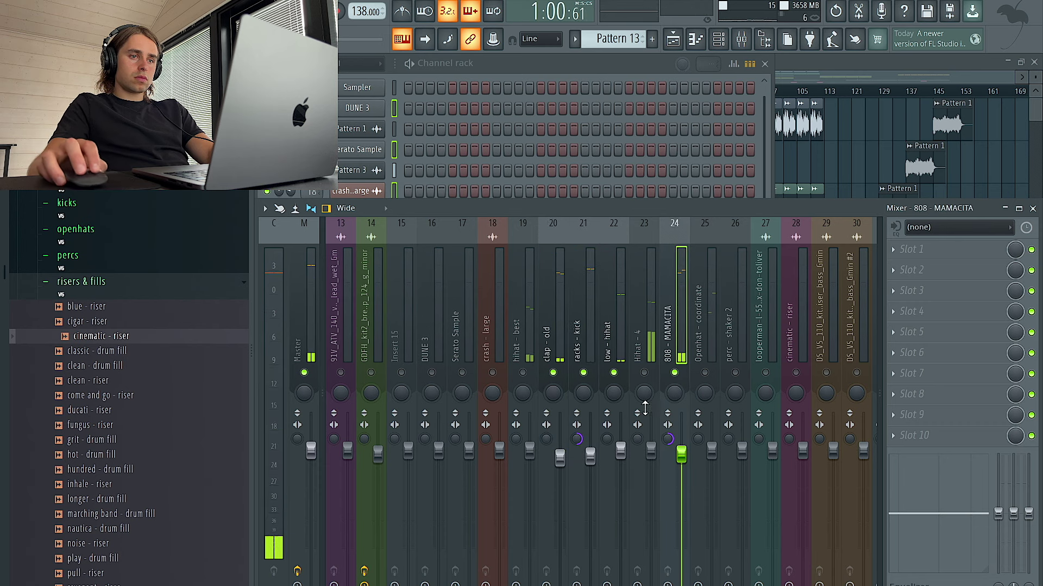
{"action": "left_click", "coordinate": [644, 372]}
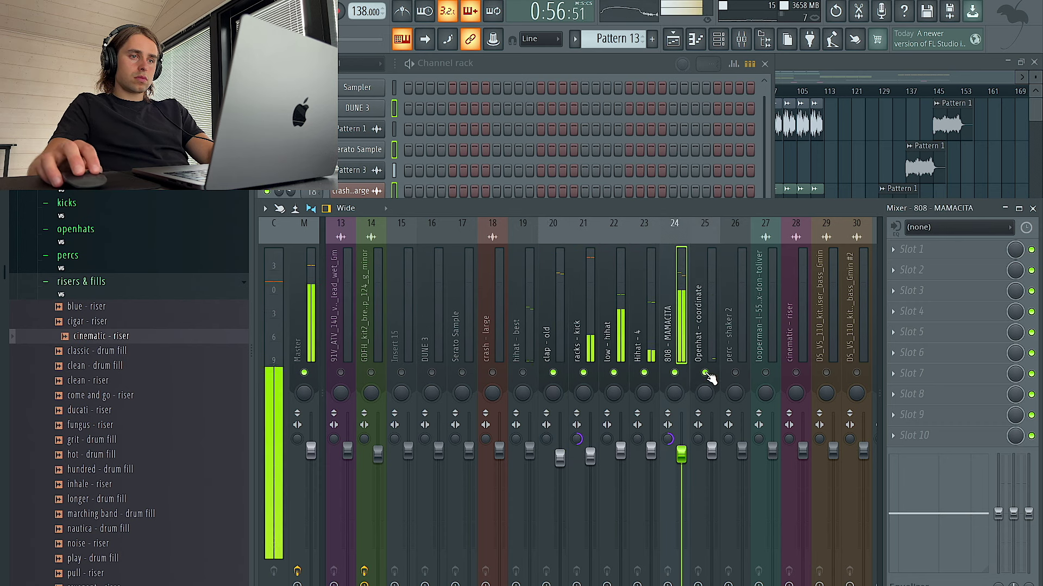
{"action": "left_click_drag", "start_coordinate": [650, 449], "coordinate": [651, 455]}
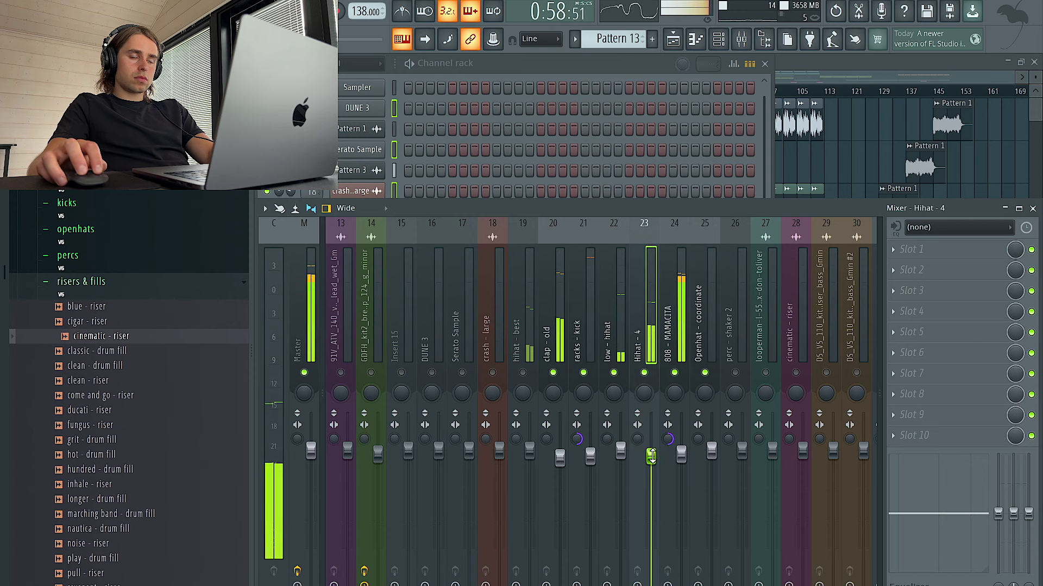
Unmute the hihat - best mixer track, pan it slightly, widen its stereo separation and lower its fader
{"action": "scroll", "coordinate": [669, 354], "scroll_direction": "right", "scroll_amount": 1}
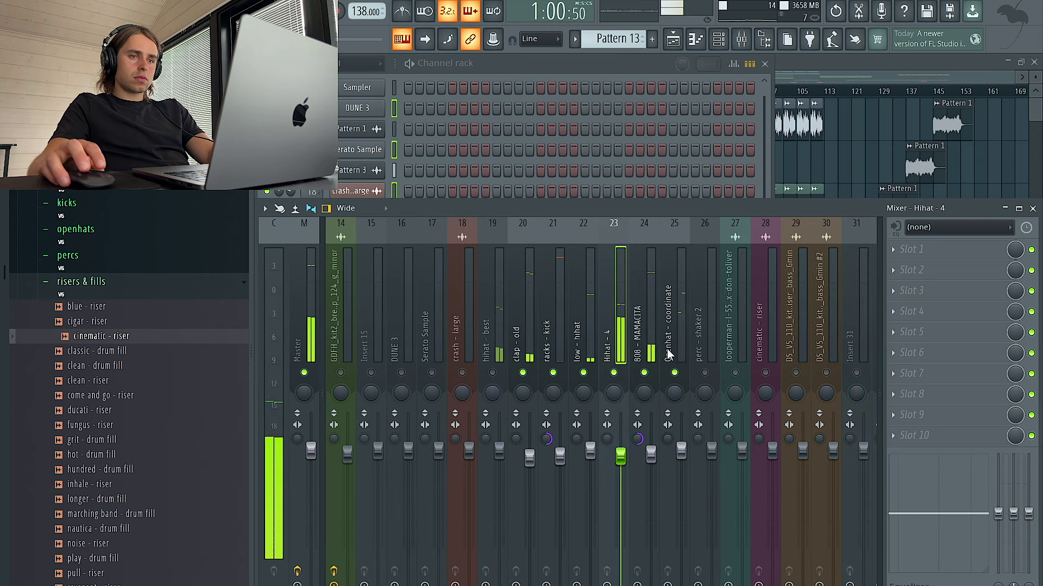
{"action": "left_click", "coordinate": [492, 373]}
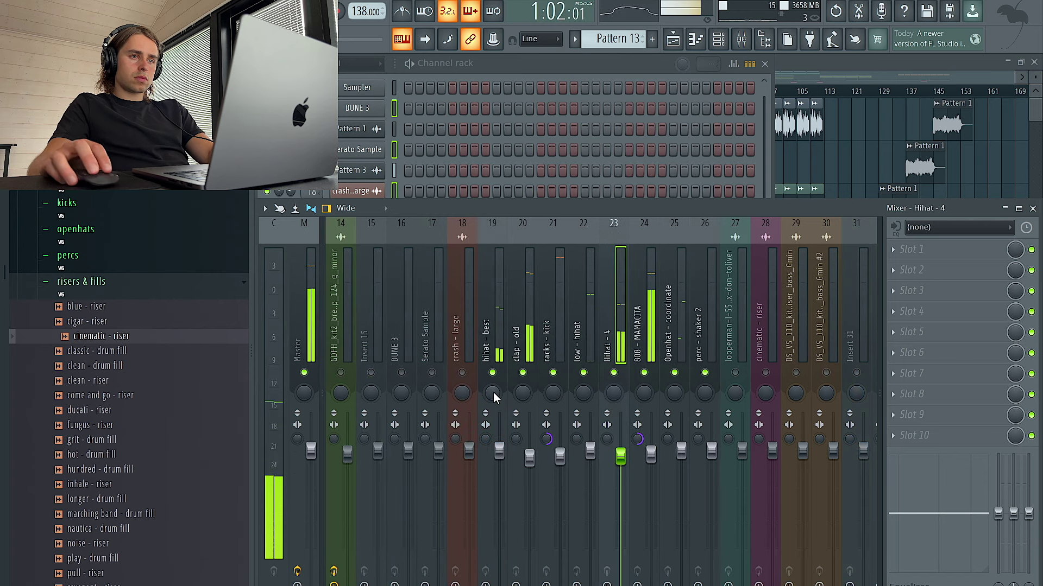
{"action": "left_click", "coordinate": [497, 450]}
{"action": "left_click_drag", "start_coordinate": [487, 439], "coordinate": [499, 459]}
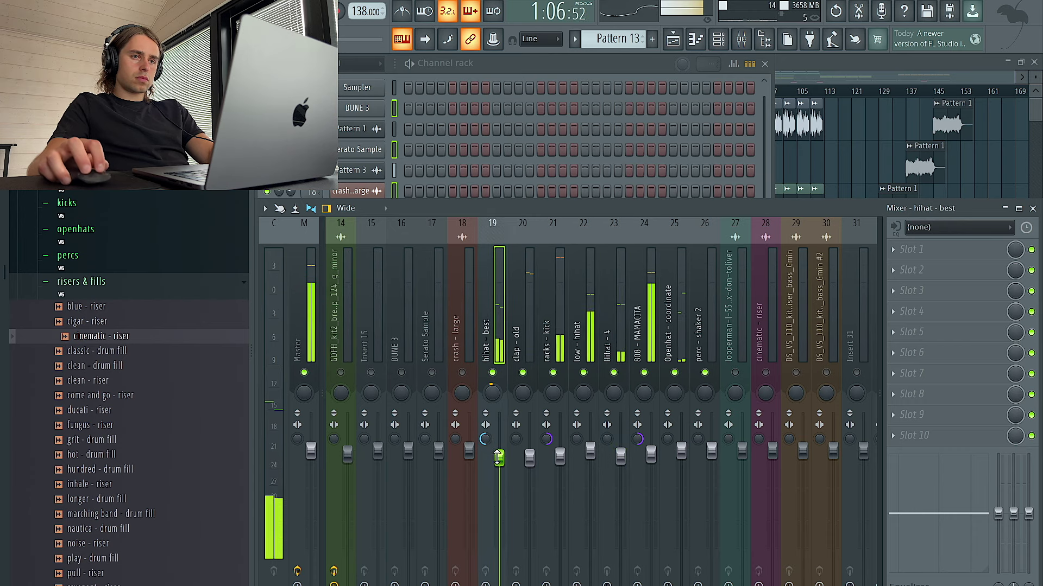
{"action": "left_click", "coordinate": [650, 455]}
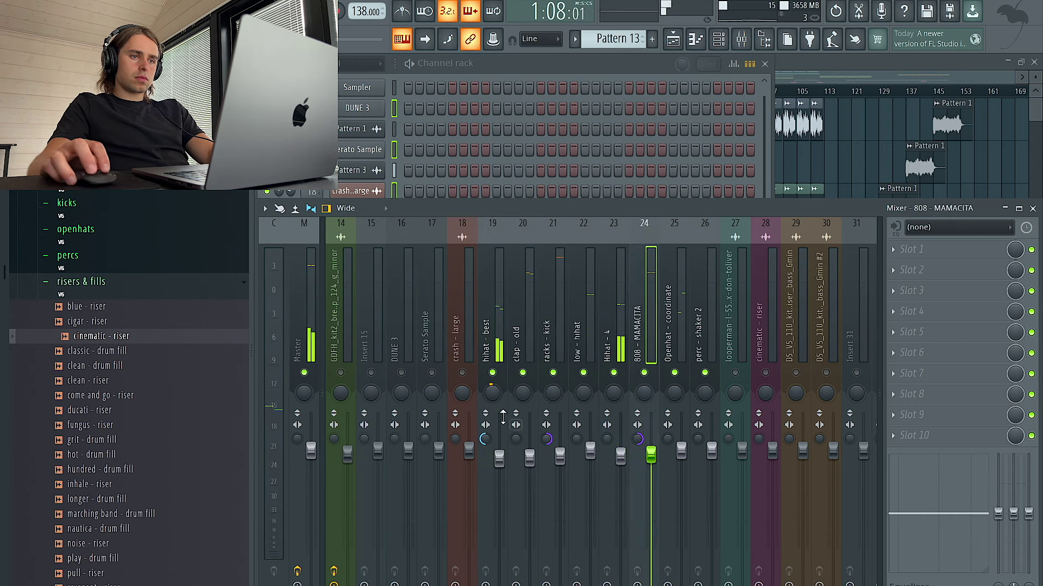
Add Fruity parametric EQ 2 to the Hihat - 4 mixer track and slightly lower its treble band 7
{"action": "left_click", "coordinate": [617, 342]}
{"action": "left_click", "coordinate": [884, 246]}
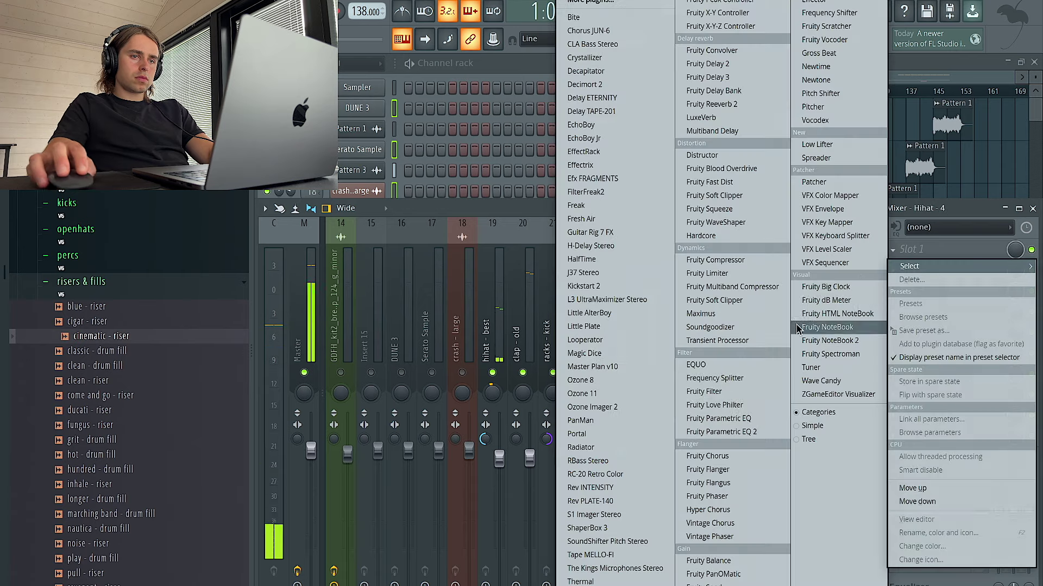
{"action": "left_click", "coordinate": [744, 434]}
{"action": "left_click_drag", "start_coordinate": [552, 212], "coordinate": [554, 218]}
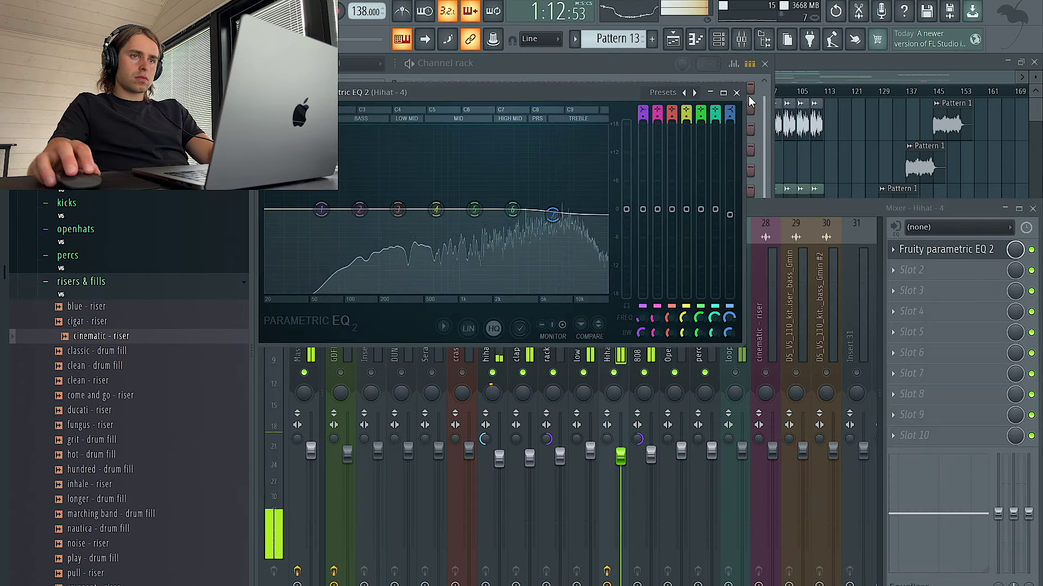
{"action": "left_click", "coordinate": [723, 93]}
{"action": "left_click", "coordinate": [1020, 62]}
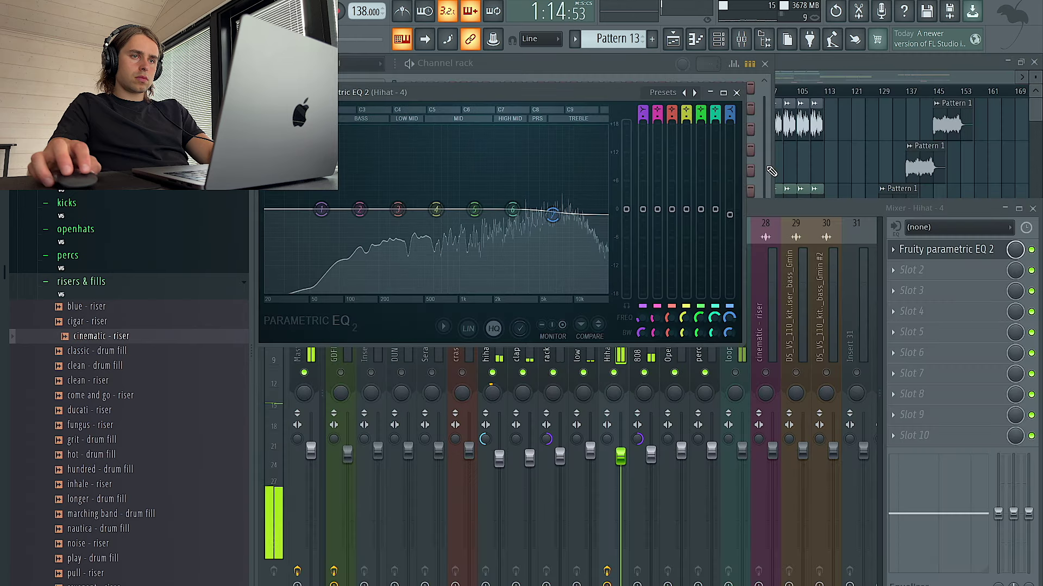
{"action": "left_click", "coordinate": [737, 92]}
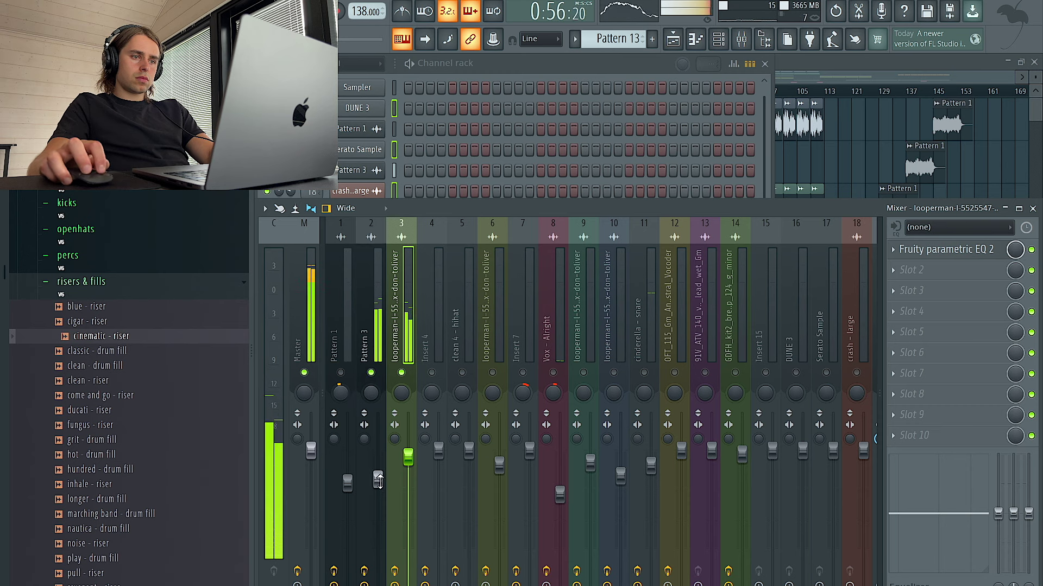
Inspect the Fruity parametric EQ 2 curve on the Pattern 3 mixer track
{"action": "left_click", "coordinate": [379, 379]}
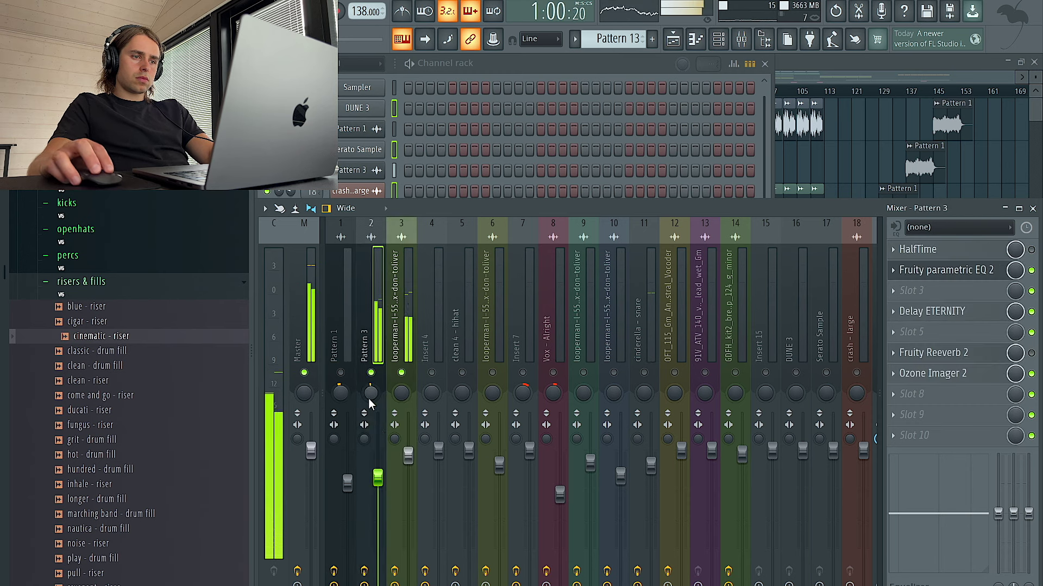
{"action": "left_click", "coordinate": [927, 293]}
{"action": "left_click", "coordinate": [927, 274]}
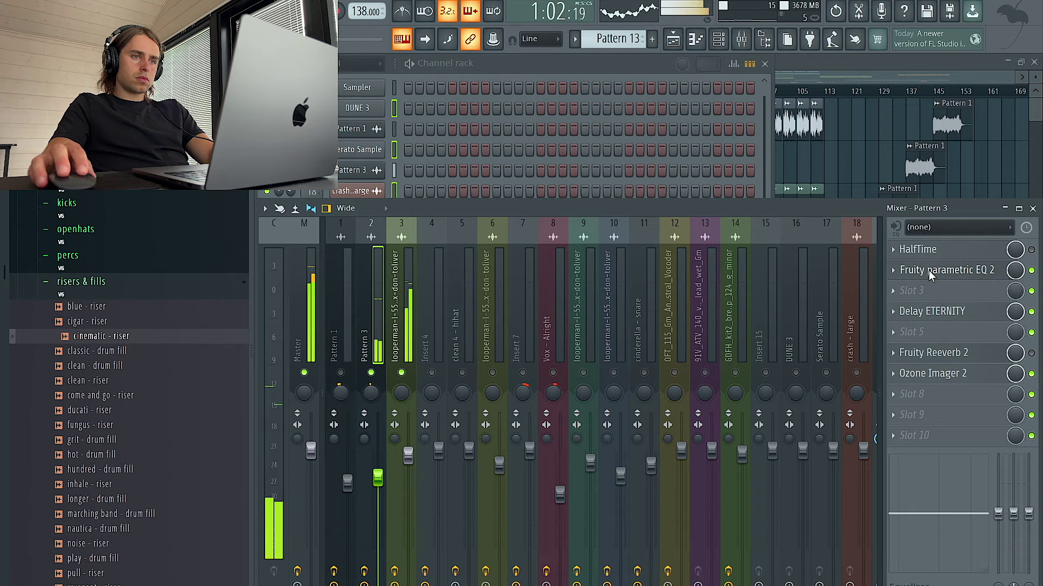
{"action": "left_click", "coordinate": [929, 271]}
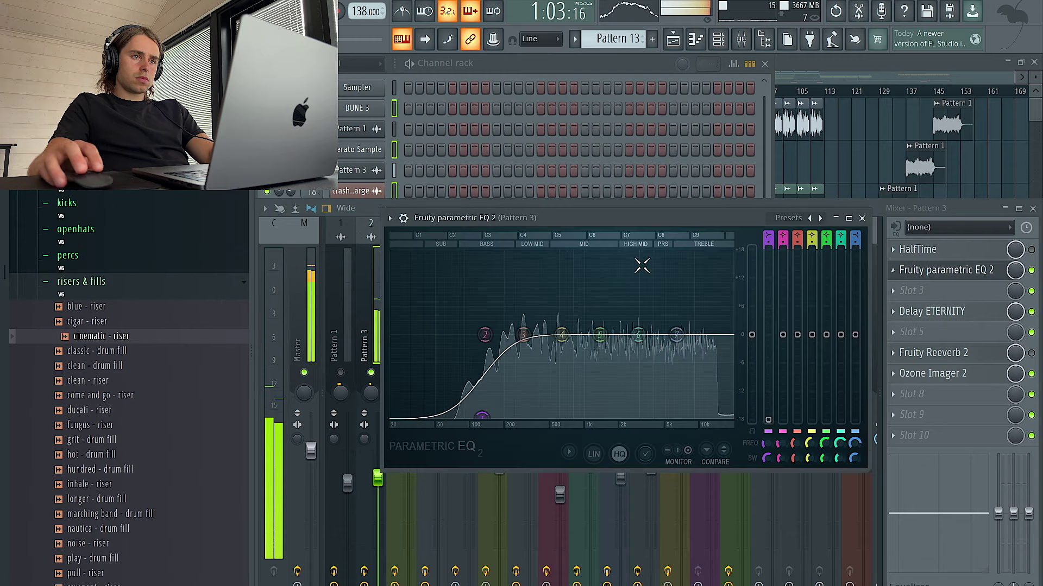
{"action": "left_click", "coordinate": [862, 219]}
{"action": "left_click", "coordinate": [404, 302]}
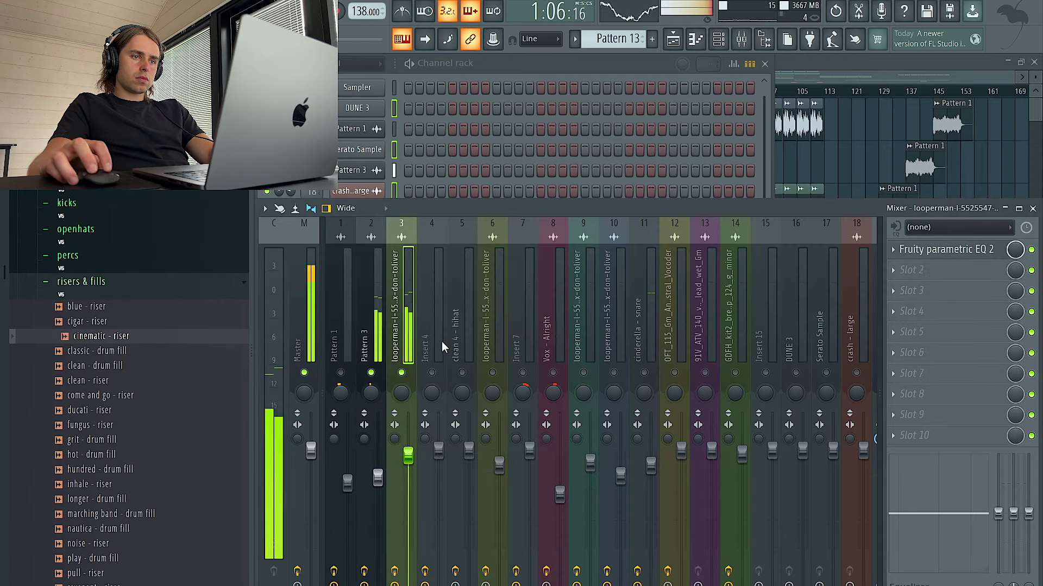
Lower the looperman loop on mixer insert 27 and add Fruity parametric EQ 2 with a low cut between 100 and 200 Hz
{"action": "scroll", "coordinate": [495, 342], "scroll_direction": "right", "scroll_amount": 5}
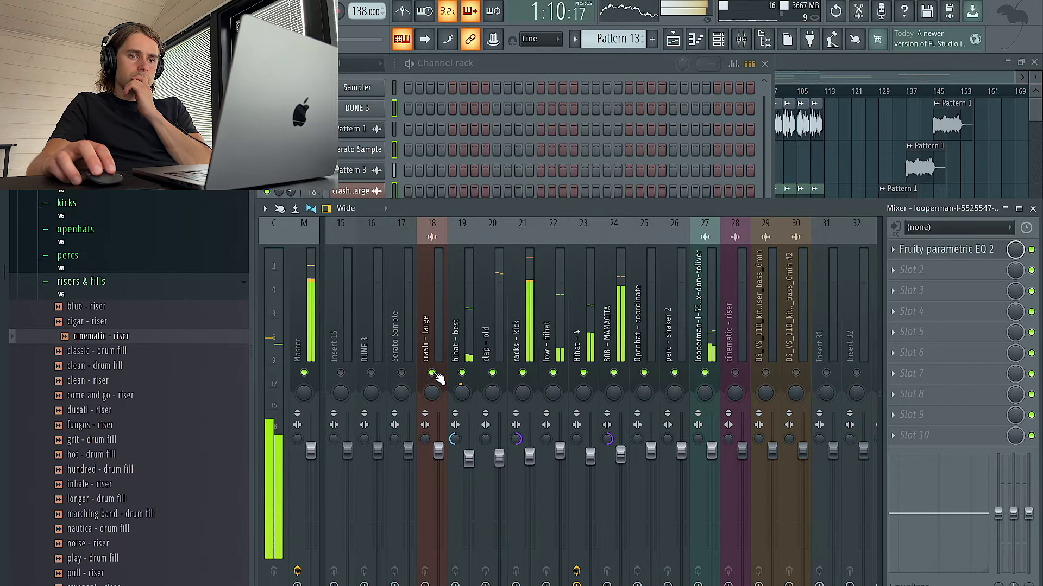
{"action": "left_click", "coordinate": [709, 459]}
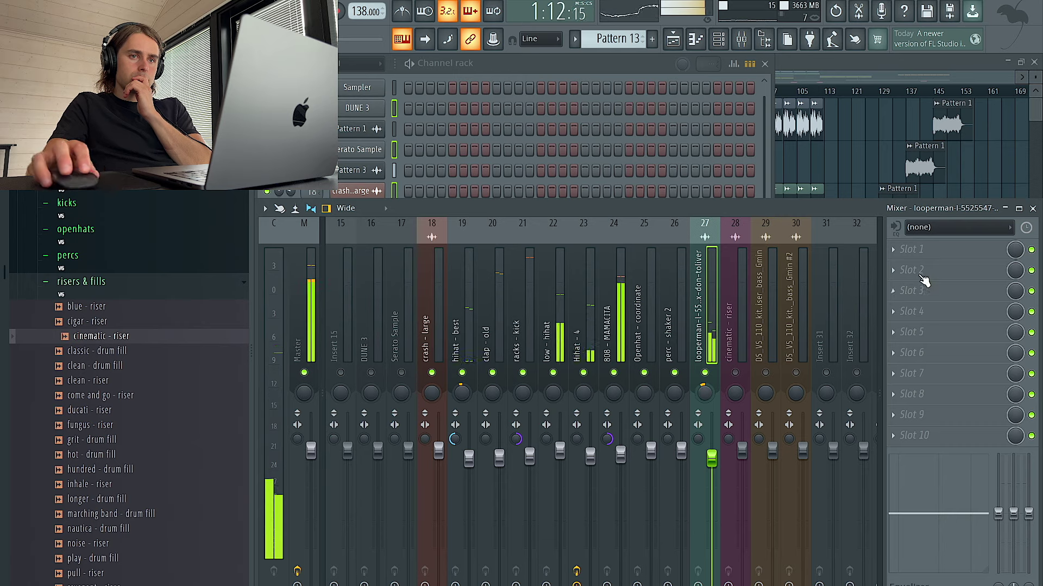
{"action": "left_click", "coordinate": [920, 251]}
{"action": "mouse_move", "coordinate": [920, 265]}
{"action": "left_click", "coordinate": [749, 432]}
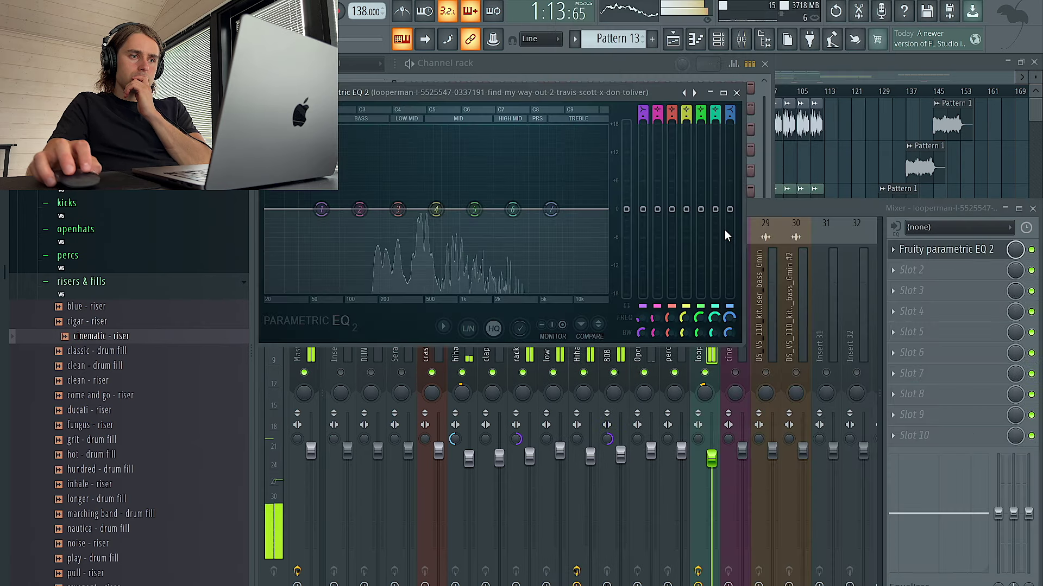
{"action": "left_click", "coordinate": [695, 93]}
{"action": "left_click_drag", "start_coordinate": [267, 209], "coordinate": [368, 209]}
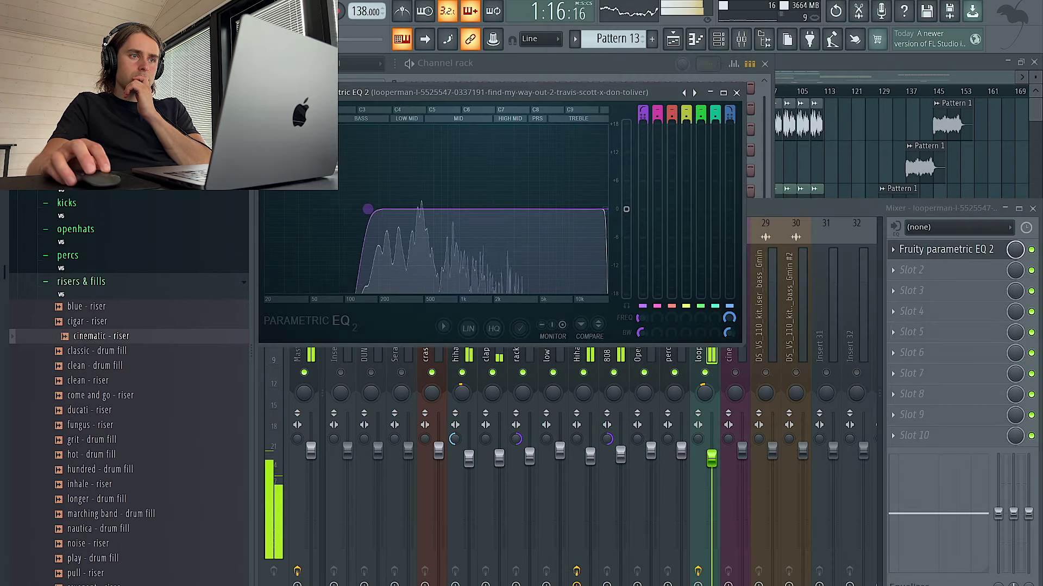
Check the channel settings and mixer routing of the Track 2 loop before bar 49
{"action": "left_click", "coordinate": [851, 173]}
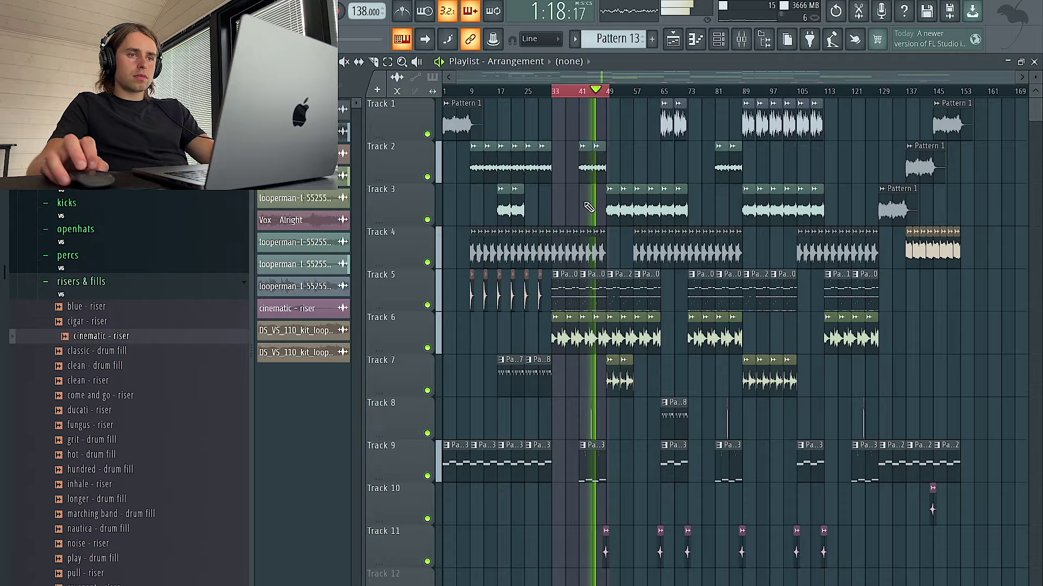
{"action": "scroll", "coordinate": [589, 207], "scroll_direction": "up", "scroll_amount": 3}
{"action": "double_click", "coordinate": [621, 155]}
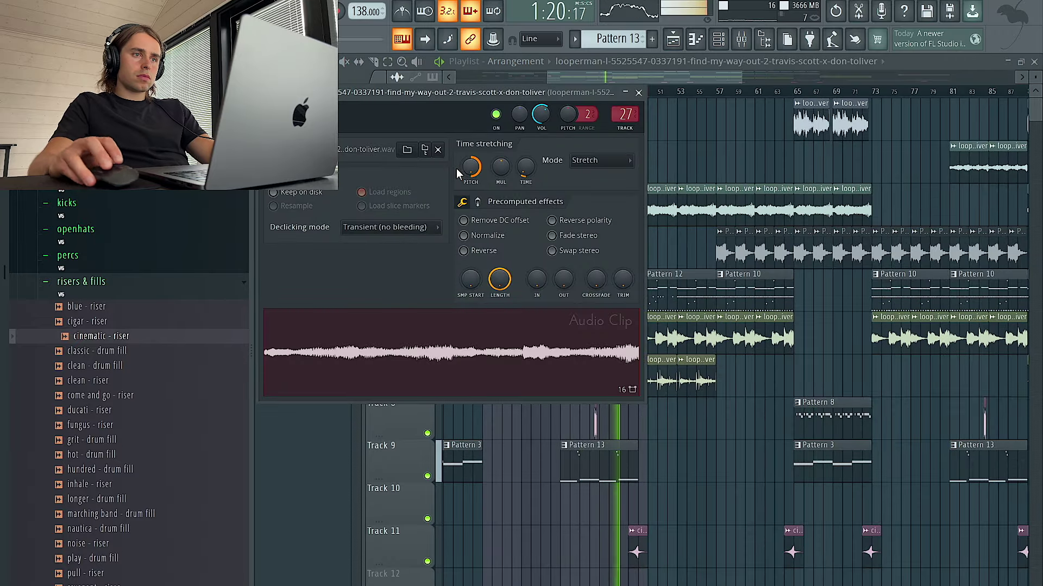
{"action": "key", "text": "Escape"}
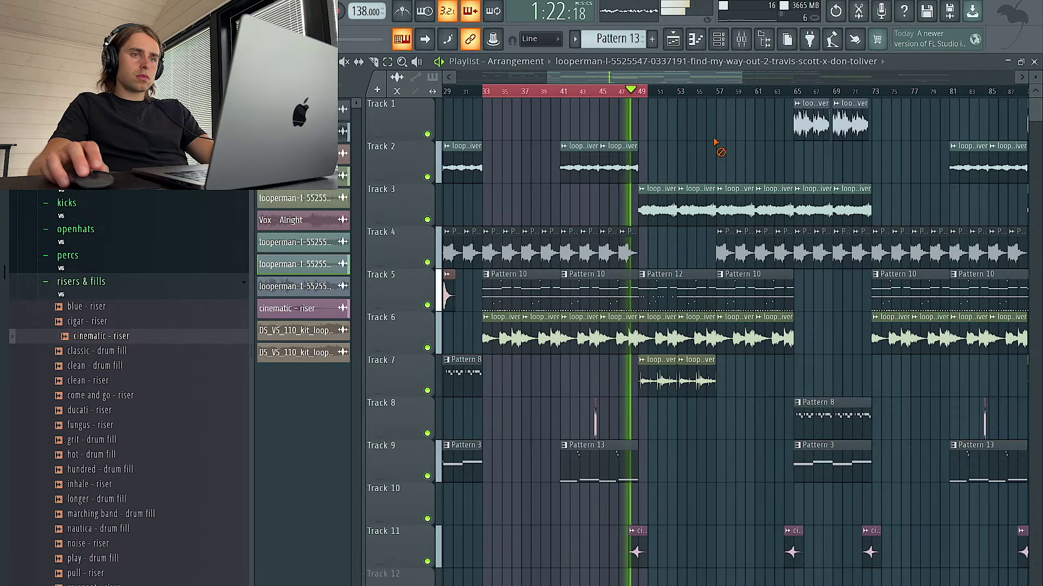
Lower the mixer faders of the looperman loops on inserts 6 and 9 and return to the playlist
{"action": "key", "text": "F9"}
{"action": "left_click", "coordinate": [498, 339]}
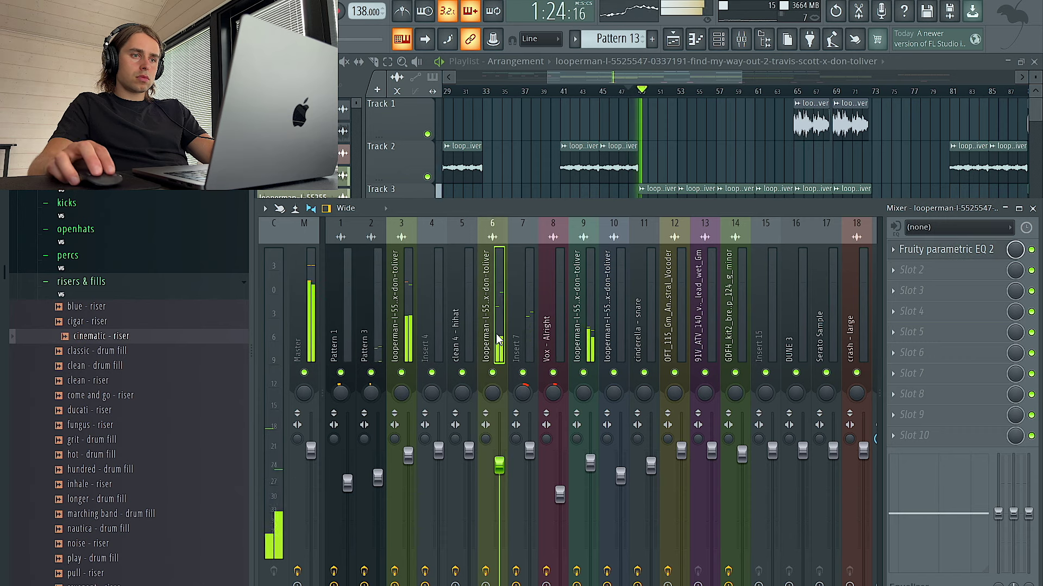
{"action": "left_click_drag", "start_coordinate": [498, 470], "coordinate": [499, 480]}
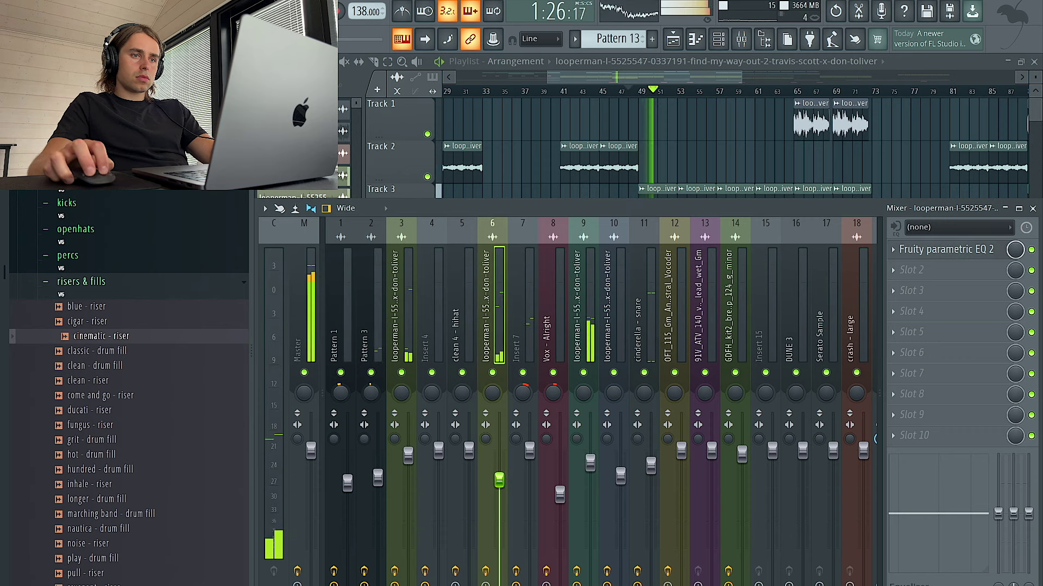
{"action": "left_click", "coordinate": [592, 360]}
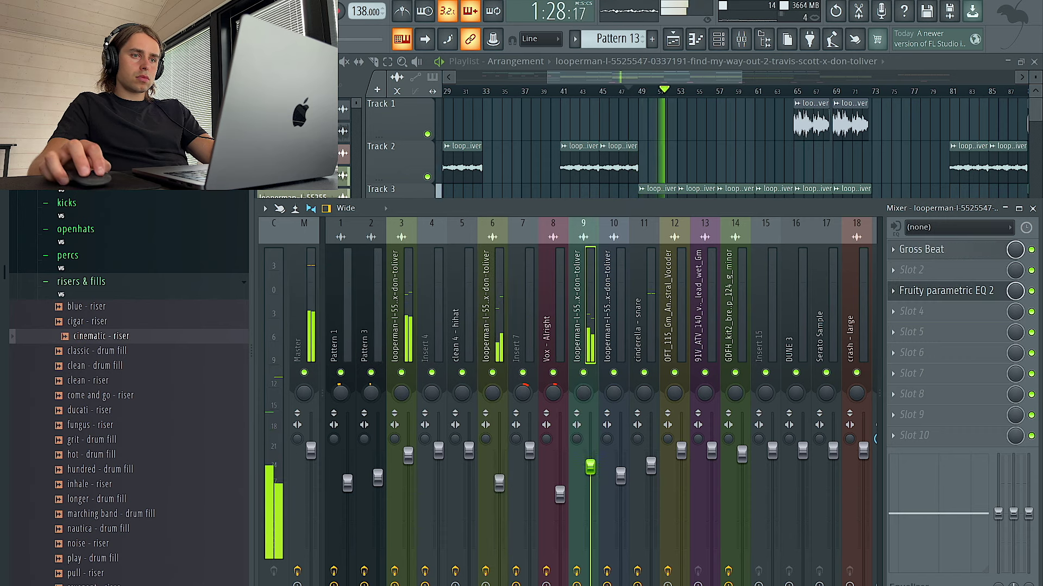
{"action": "right_click", "coordinate": [722, 158]}
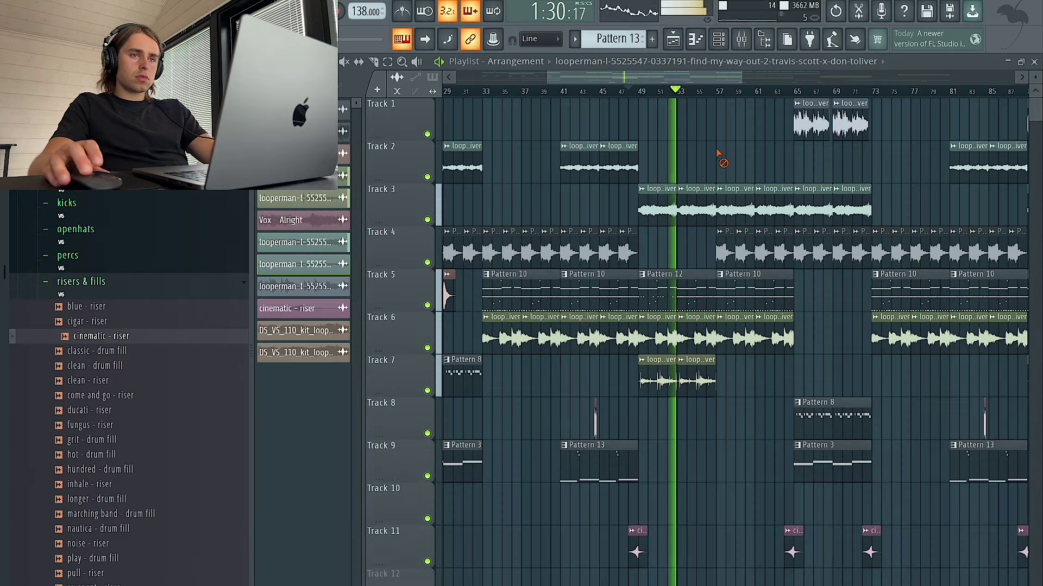
{"action": "scroll", "coordinate": [687, 308], "scroll_direction": "up", "scroll_amount": 4}
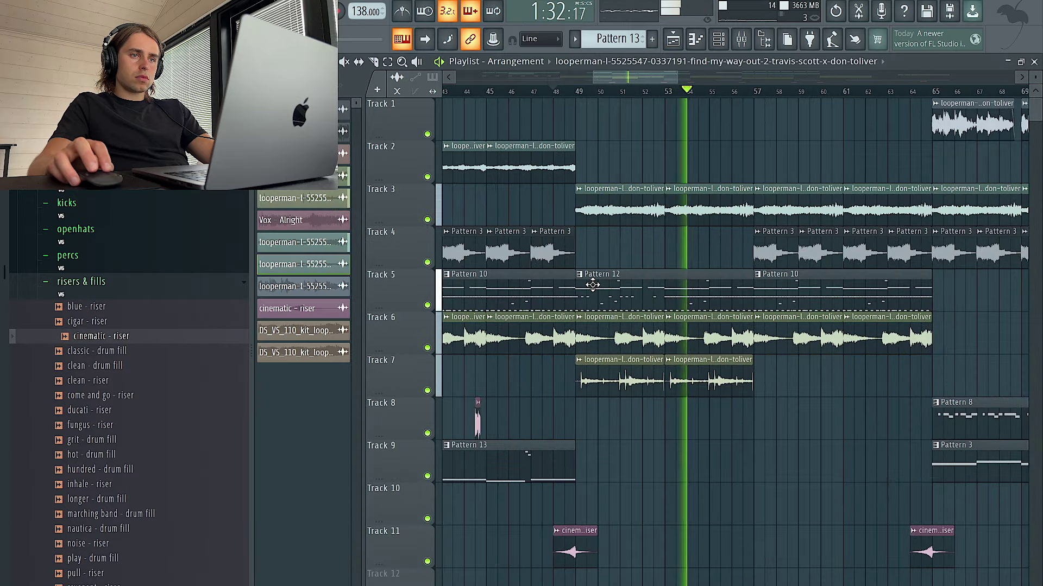
Pan several low - hihat notes of Pattern 10 to the right by varying amounts in the piano roll
{"action": "scroll", "coordinate": [598, 282], "scroll_direction": "down", "scroll_amount": 5}
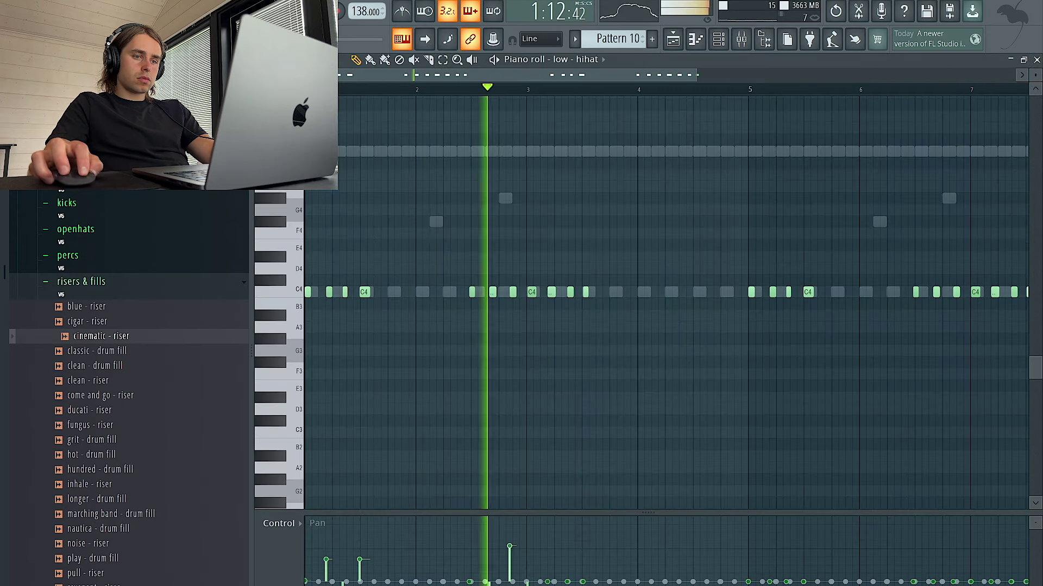
{"action": "left_click", "coordinate": [582, 550]}
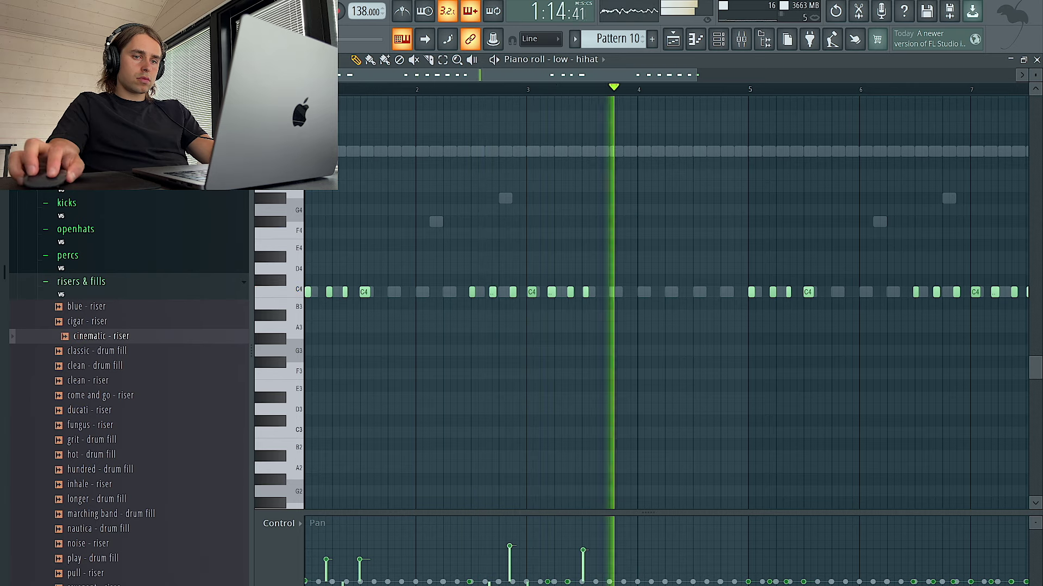
{"action": "left_click", "coordinate": [812, 556]}
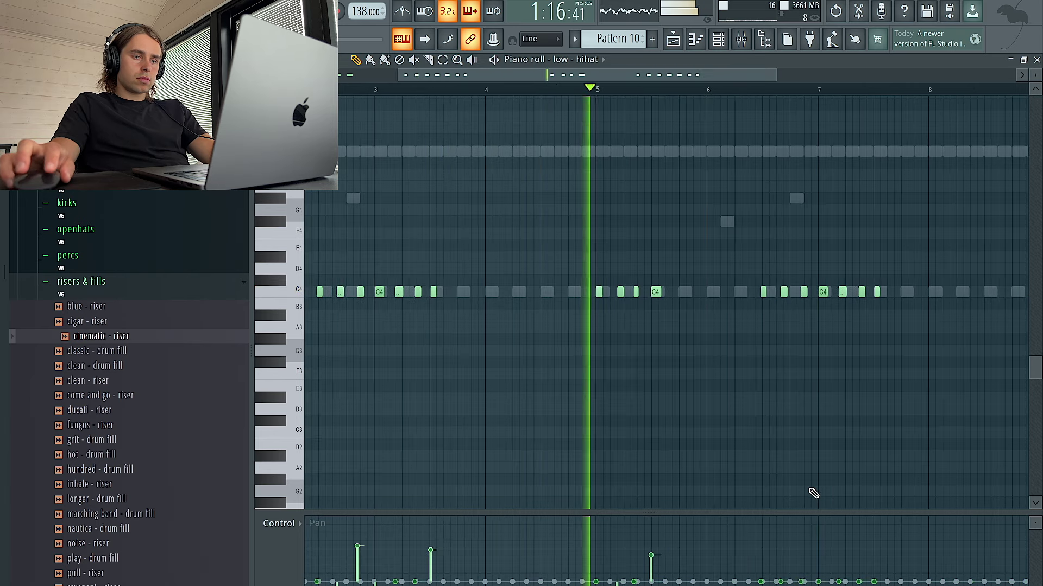
{"action": "left_click", "coordinate": [840, 550]}
{"action": "left_click", "coordinate": [859, 550]}
{"action": "left_click", "coordinate": [875, 554]}
{"action": "left_click", "coordinate": [859, 585]}
{"action": "scroll", "coordinate": [841, 434], "scroll_direction": "down", "scroll_amount": 3}
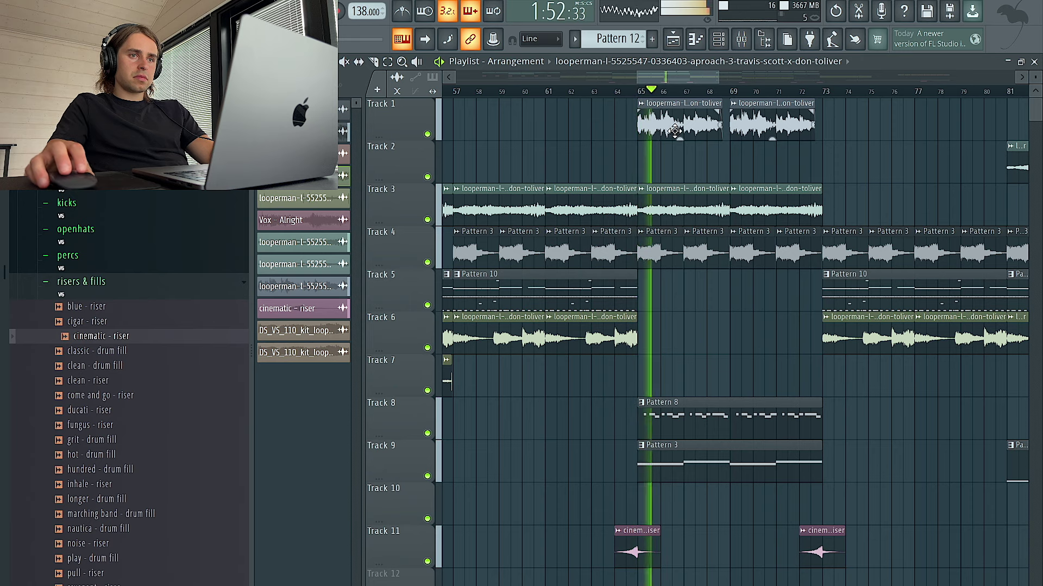
Check which mixer track Pattern 8's The Prince channel uses, lower the Insert 4 fader slightly, and return to the playlist
{"action": "left_click", "coordinate": [740, 411]}
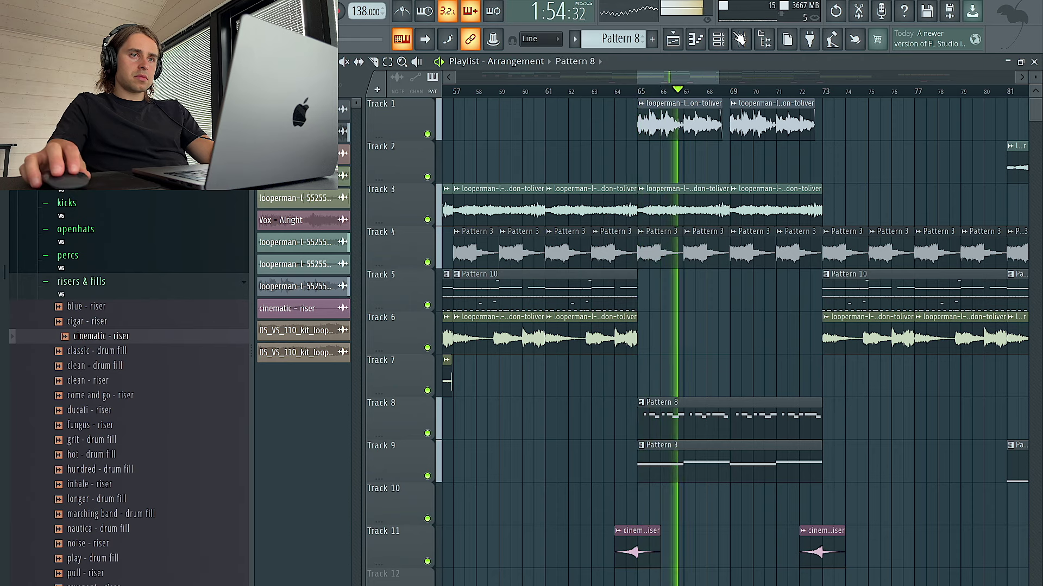
{"action": "key", "text": "F9"}
{"action": "scroll", "coordinate": [460, 353], "scroll_direction": "up", "scroll_amount": 2}
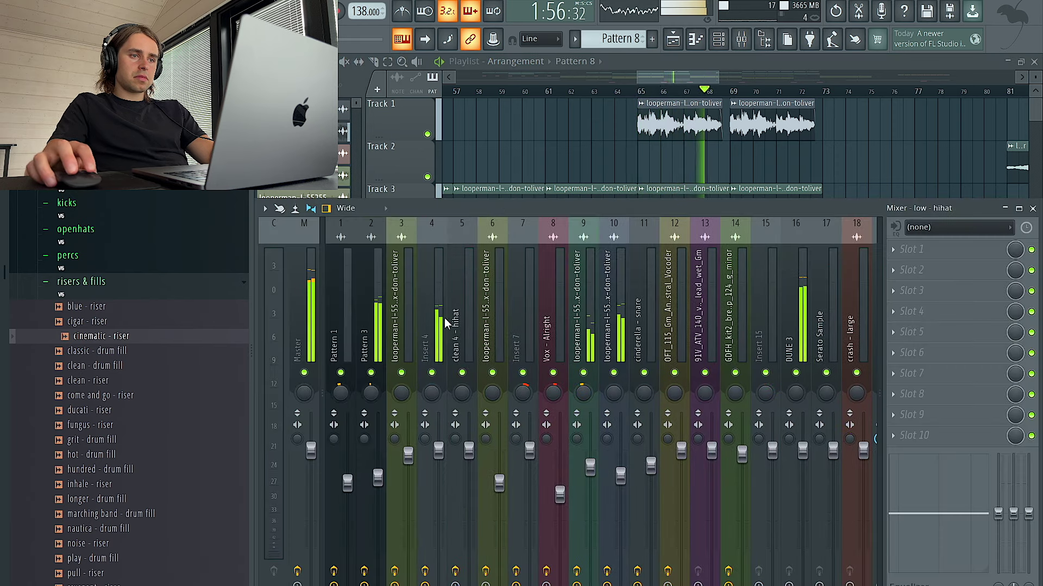
{"action": "left_click", "coordinate": [712, 45]}
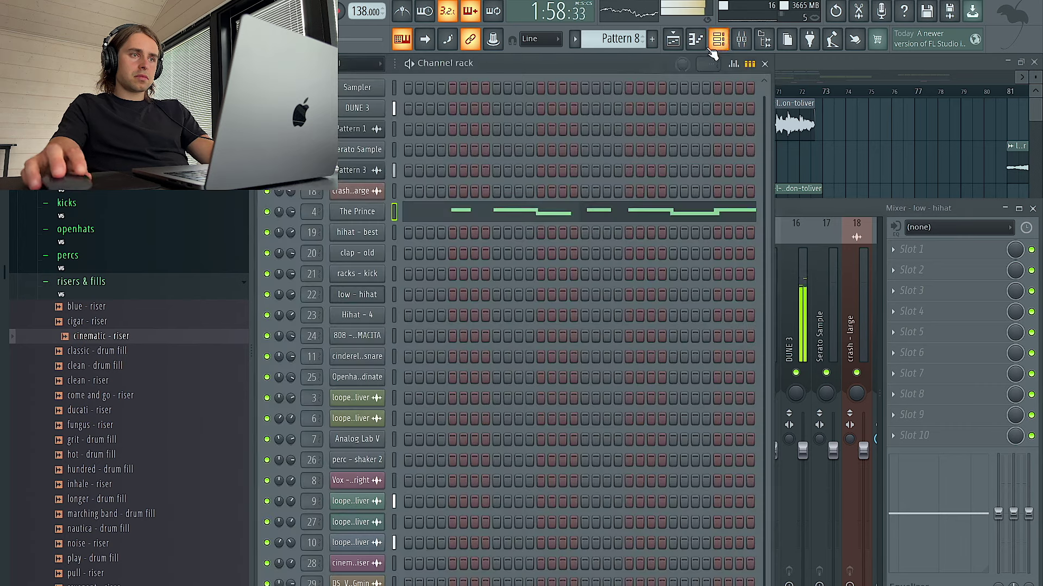
{"action": "left_click", "coordinate": [834, 211]}
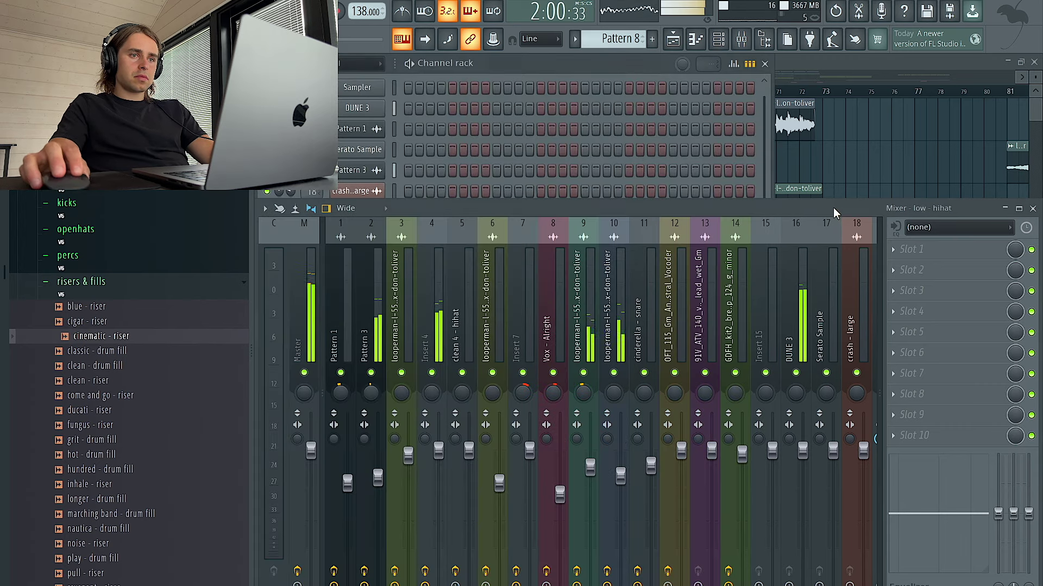
{"action": "left_click", "coordinate": [446, 449]}
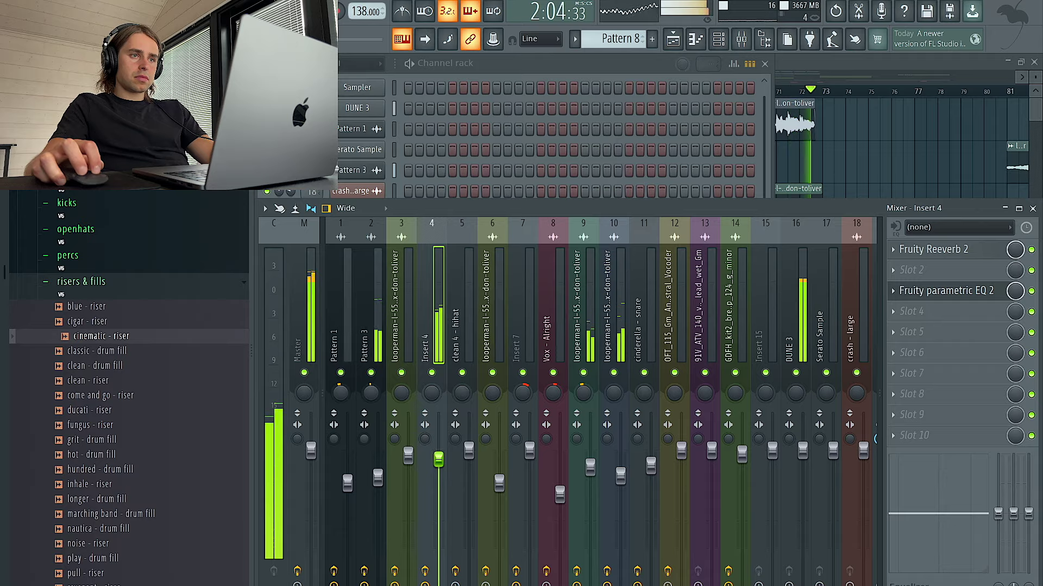
{"action": "left_click", "coordinate": [885, 160]}
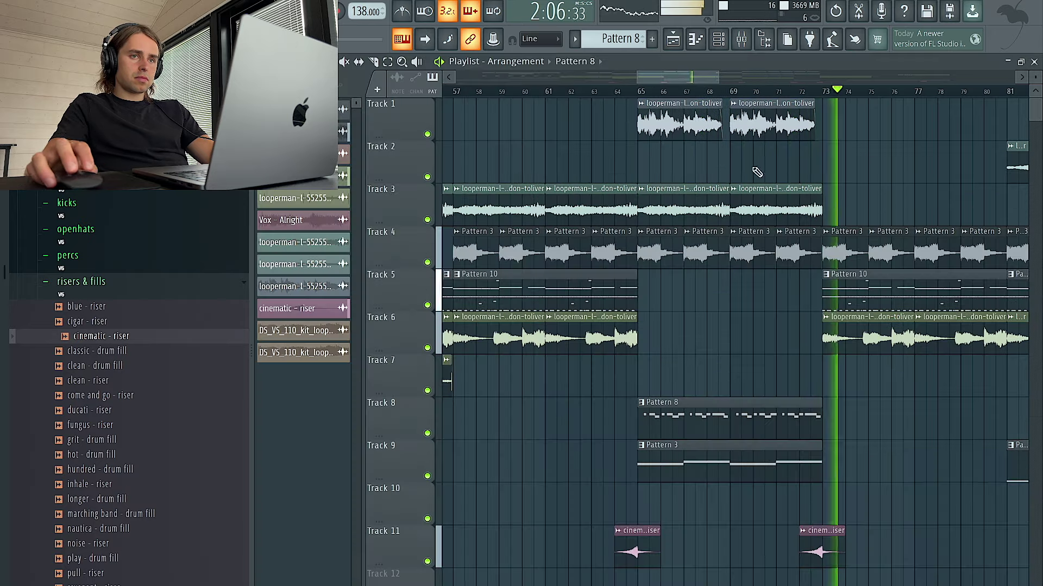
Audition drum fill samples in the risers & fills folder for the transition into bar 33
{"action": "scroll", "coordinate": [731, 188], "scroll_direction": "down", "scroll_amount": 5}
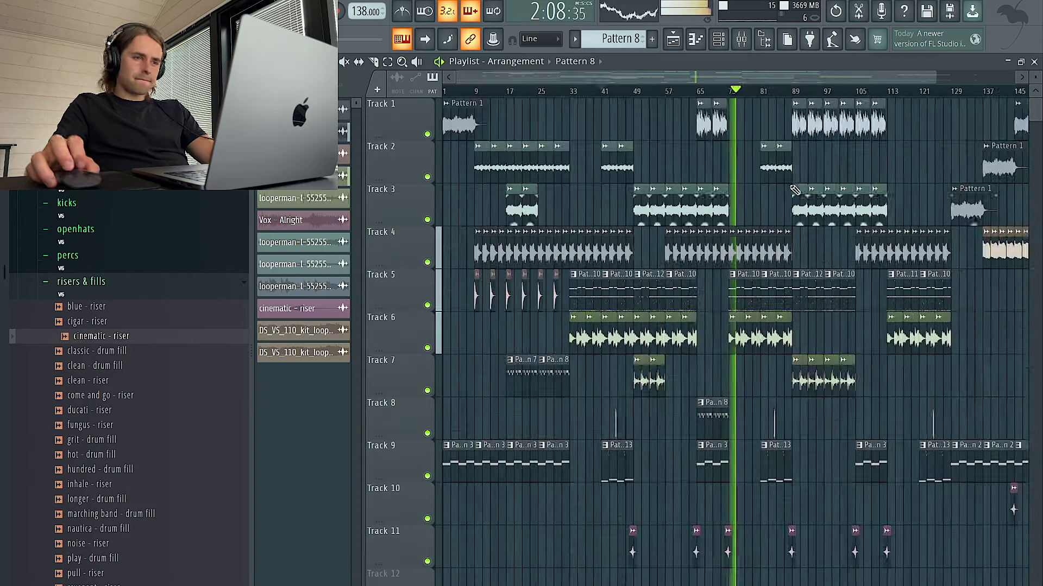
{"action": "scroll", "coordinate": [733, 217], "scroll_direction": "down", "scroll_amount": 3}
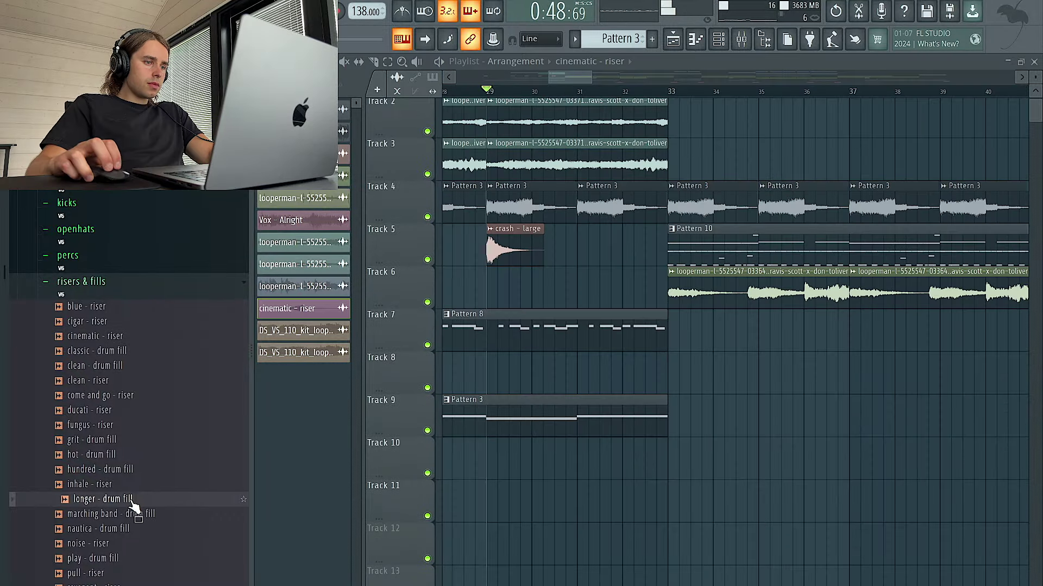
{"action": "scroll", "coordinate": [136, 502], "scroll_direction": "down", "scroll_amount": 1}
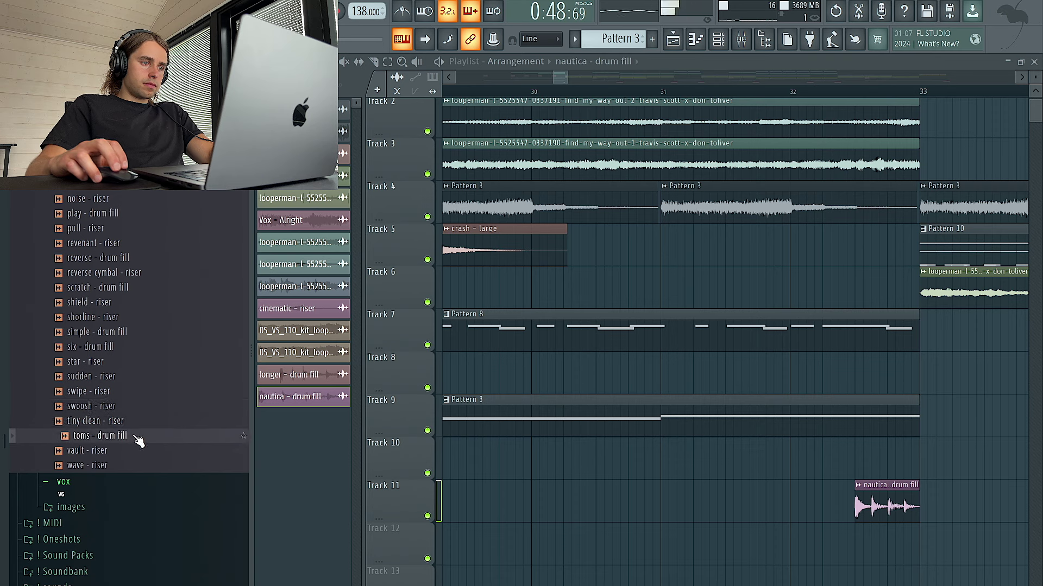
{"action": "left_click", "coordinate": [126, 319]}
{"action": "left_click", "coordinate": [160, 302]}
{"action": "left_click", "coordinate": [158, 345]}
{"action": "scroll", "coordinate": [159, 348], "scroll_direction": "up", "scroll_amount": 6}
{"action": "left_click", "coordinate": [130, 274]}
{"action": "left_click", "coordinate": [129, 293]}
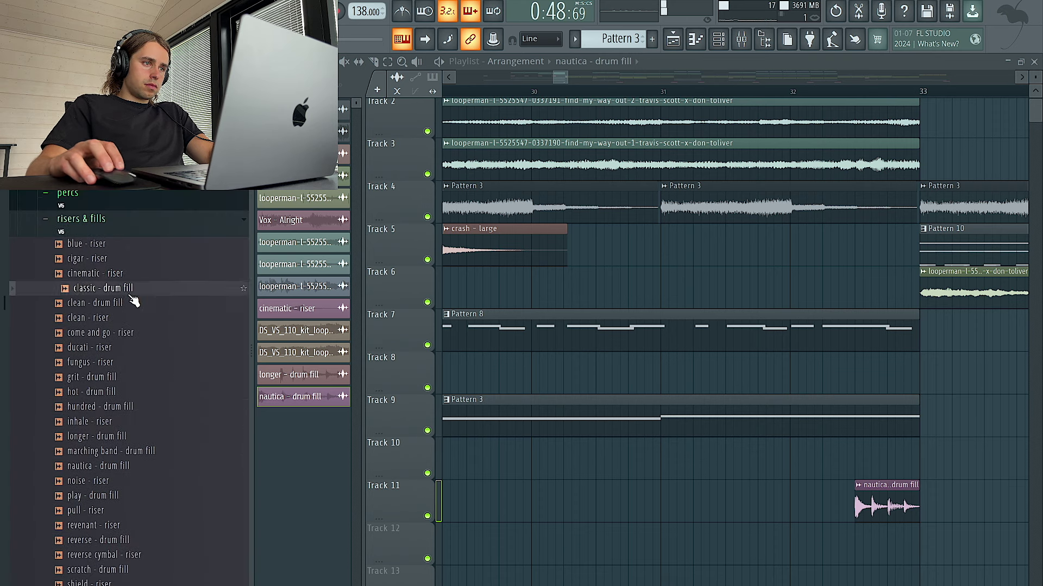
Place the six - drum fill sample on Track 12 just before bar 33 and delete the nautica drum fill on Track 11
{"action": "scroll", "coordinate": [183, 368], "scroll_direction": "down", "scroll_amount": 7}
{"action": "left_click", "coordinate": [102, 333]}
{"action": "left_click_drag", "start_coordinate": [101, 318], "coordinate": [880, 552]}
{"action": "key", "text": "space"}
{"action": "right_click", "coordinate": [887, 513]}
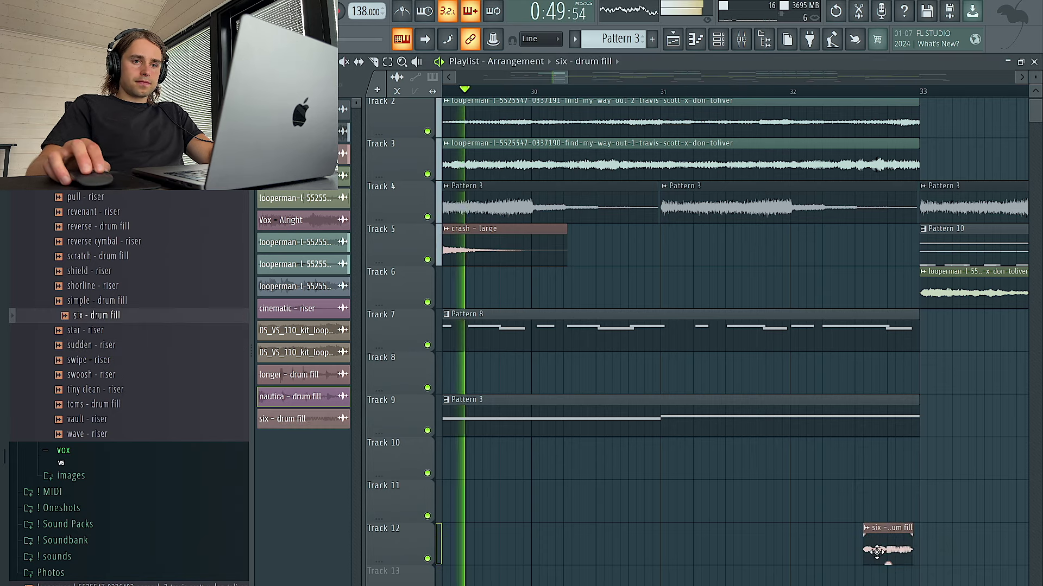
Play the transition into bar 33 and place a copy of the cinematic riser on Track 11 starting at bar 32
{"action": "scroll", "coordinate": [891, 559], "scroll_direction": "right", "scroll_amount": 6}
{"action": "scroll", "coordinate": [855, 543], "scroll_direction": "down", "scroll_amount": 2}
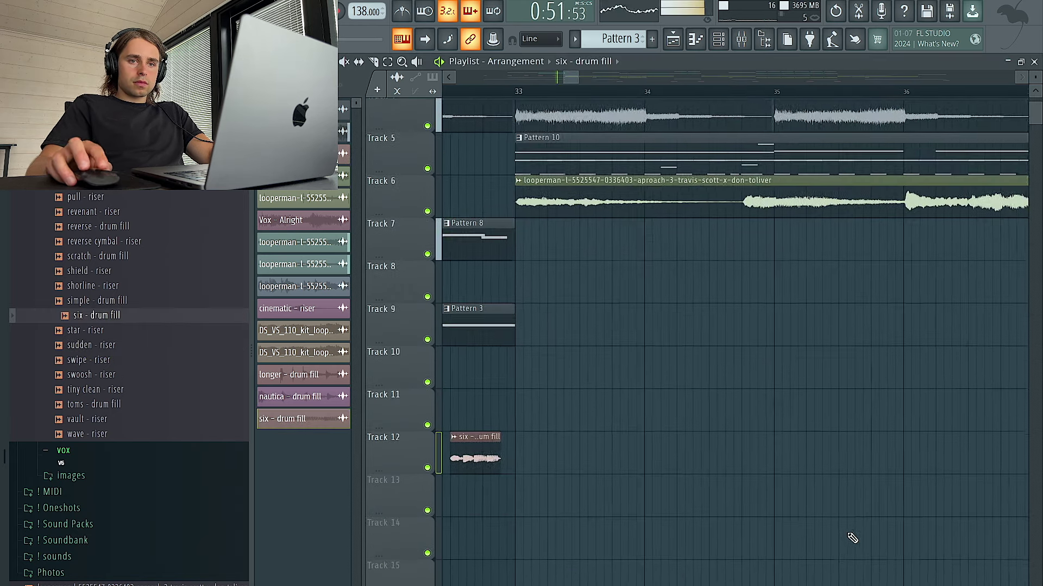
{"action": "scroll", "coordinate": [848, 536], "scroll_direction": "down", "scroll_amount": 5}
{"action": "scroll", "coordinate": [863, 478], "scroll_direction": "down", "scroll_amount": 5}
{"action": "key", "text": "space"}
{"action": "left_click", "coordinate": [882, 419]}
{"action": "key", "text": "space"}
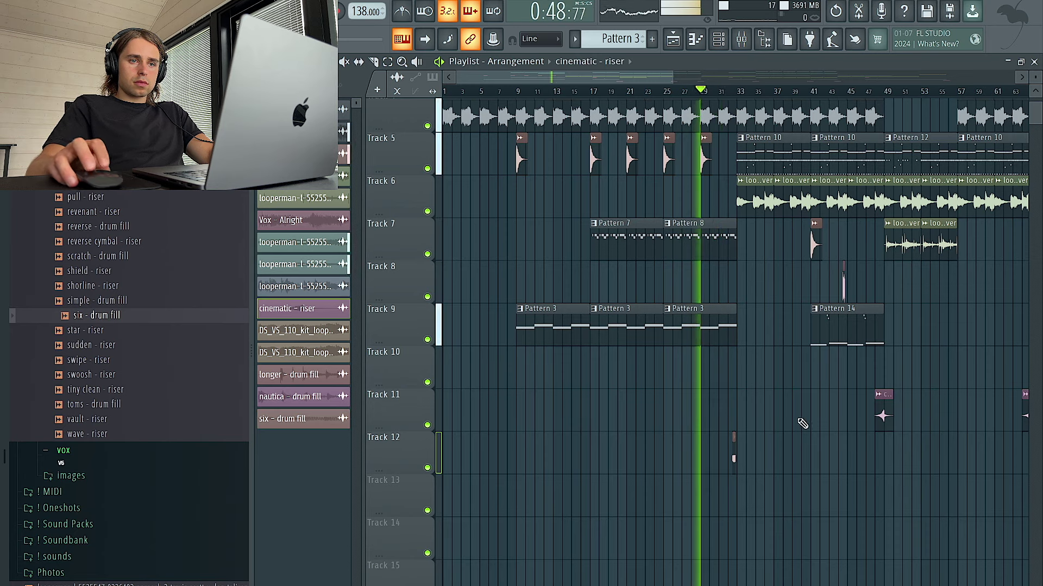
{"action": "scroll", "coordinate": [763, 421], "scroll_direction": "up", "scroll_amount": 5}
{"action": "left_click_drag", "start_coordinate": [601, 414], "coordinate": [575, 413]}
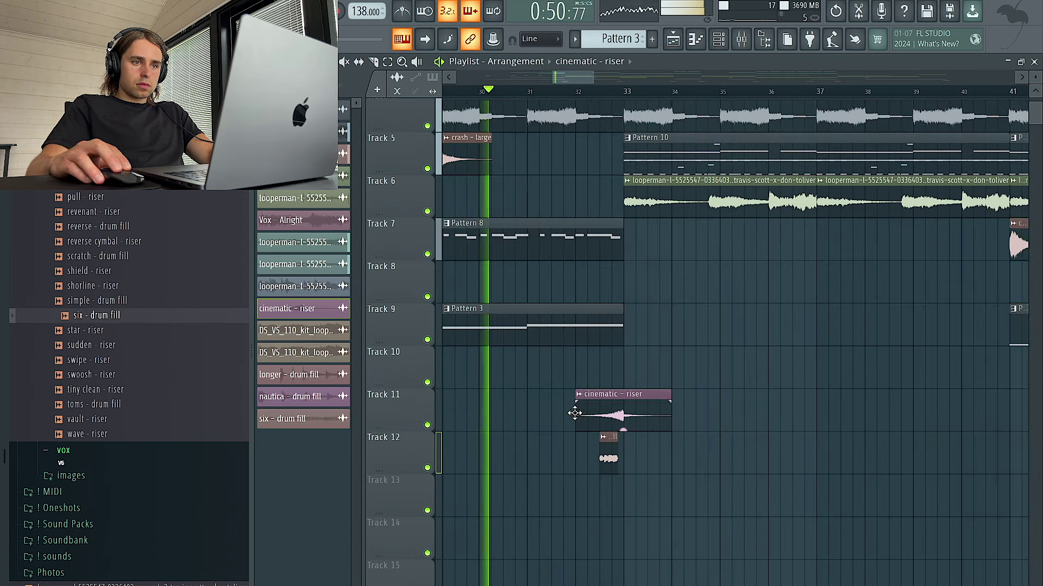
Extend the six - drum fill clip on Track 12 so that it ends at bar 33
{"action": "scroll", "coordinate": [601, 456], "scroll_direction": "up", "scroll_amount": 2}
{"action": "left_click_drag", "start_coordinate": [619, 439], "coordinate": [627, 438]}
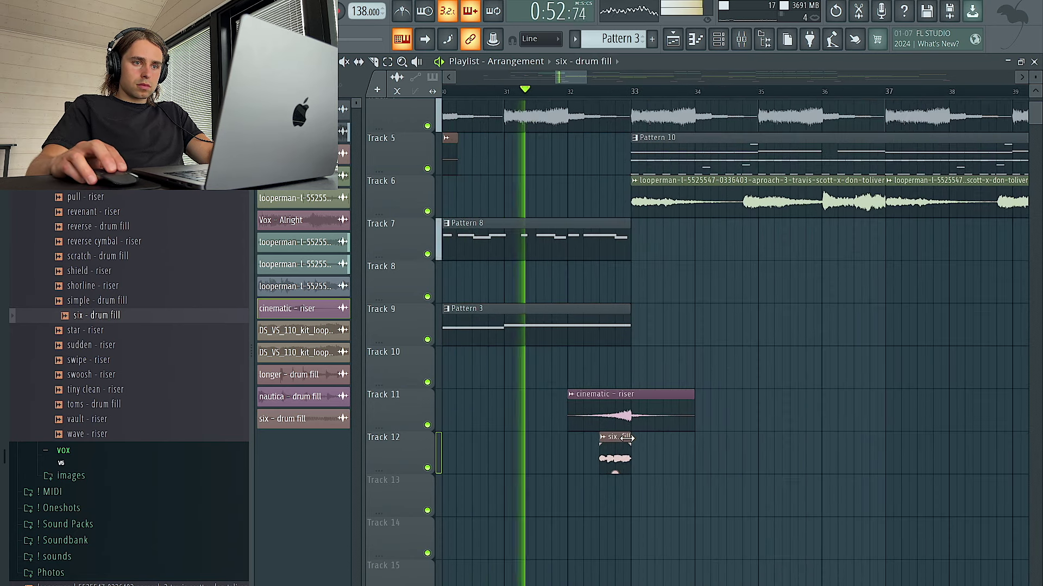
{"action": "double_click", "coordinate": [617, 456]}
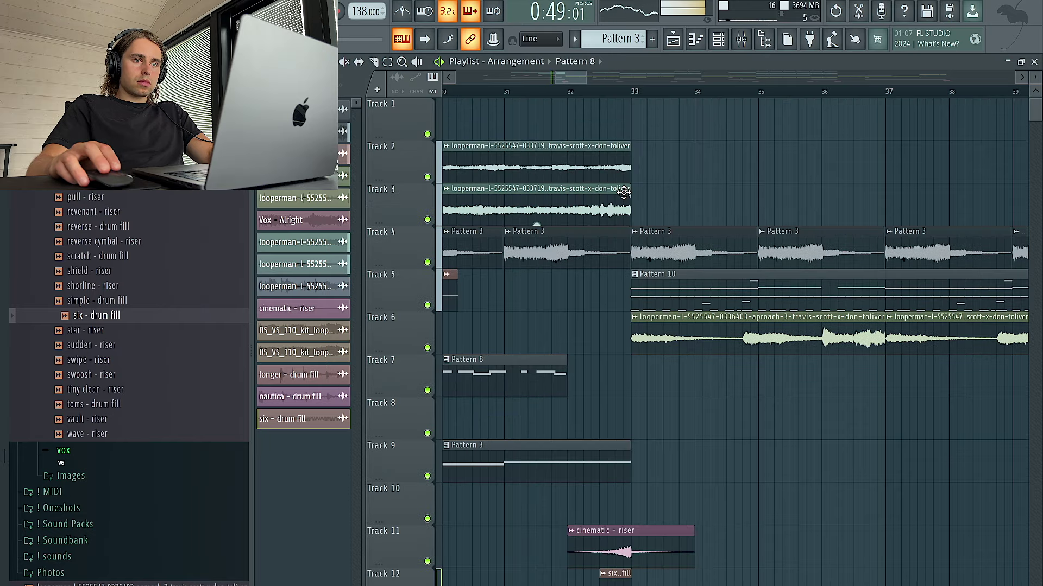
Shorten the looperman loops on Tracks 2 and 3 to end at bar 32
{"action": "left_click_drag", "start_coordinate": [628, 189], "coordinate": [567, 189]}
{"action": "left_click", "coordinate": [432, 93]}
{"action": "left_click_drag", "start_coordinate": [629, 146], "coordinate": [567, 146]}
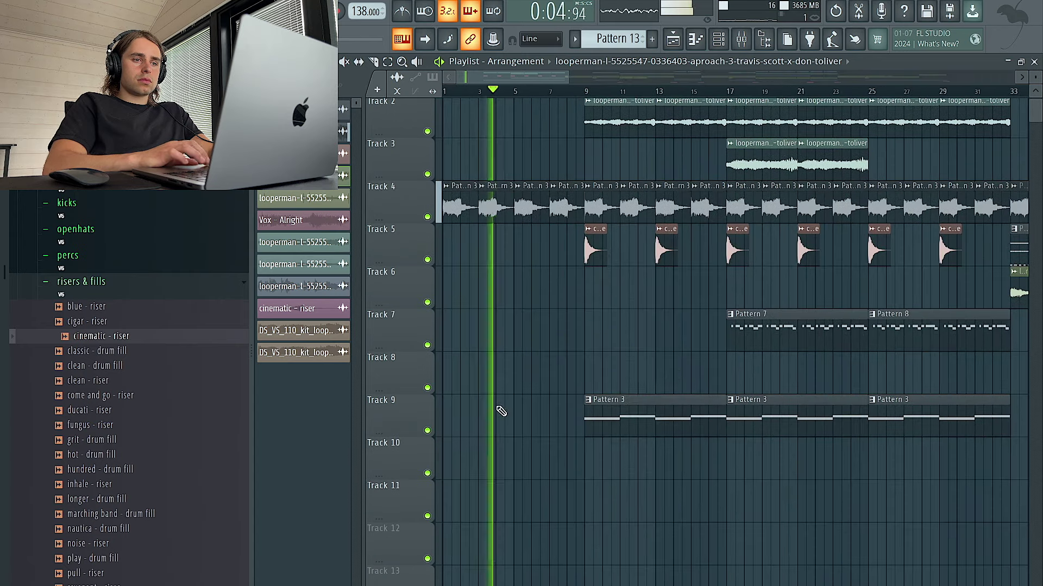
Duplicate the two looperman clips on Track 3 to bars 25–33 and delete the originals at bars 17–25
{"action": "left_click", "coordinate": [639, 426]}
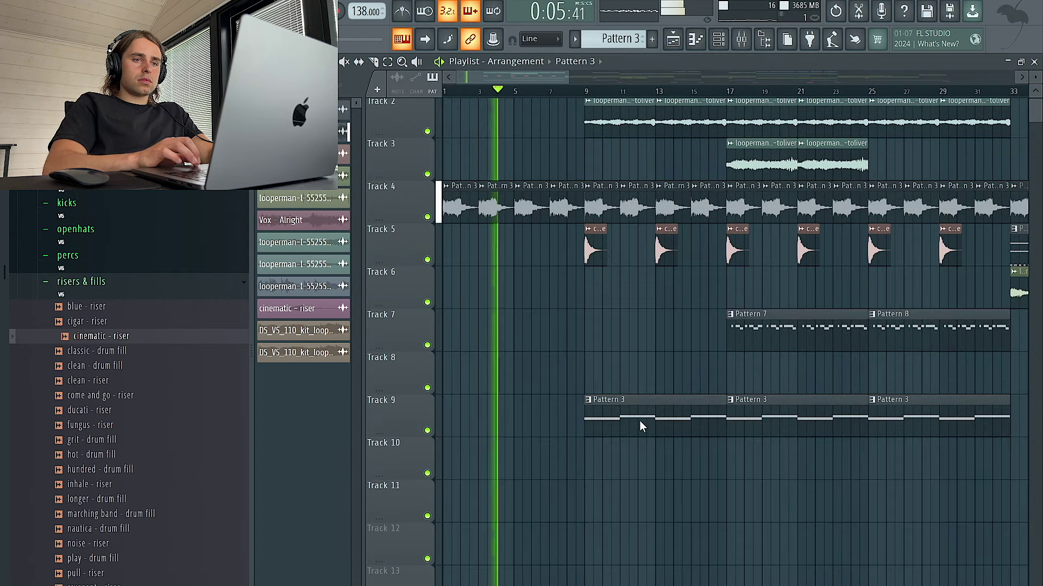
{"action": "left_click_drag", "start_coordinate": [527, 377], "coordinate": [325, 372]}
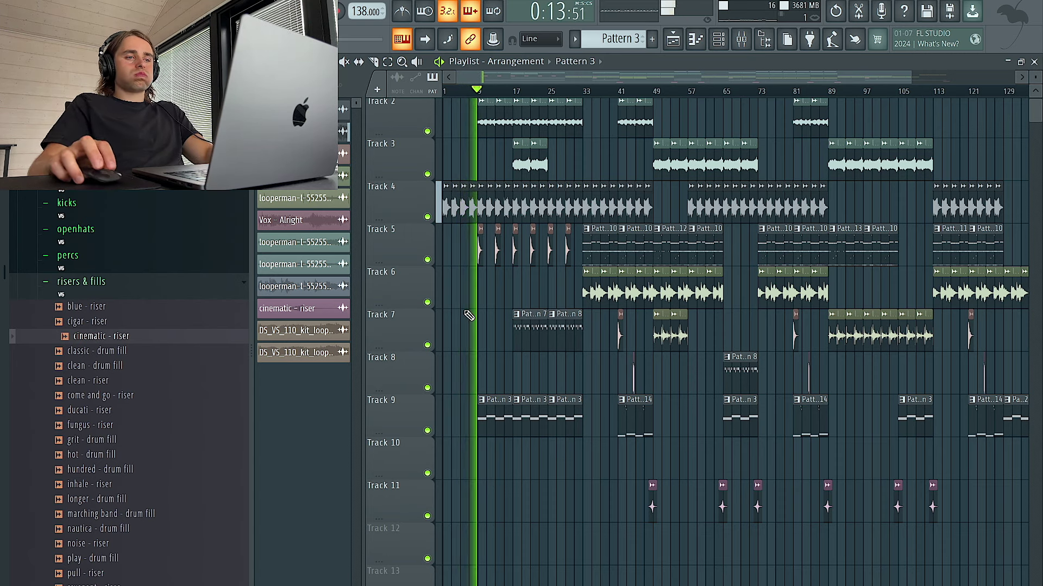
{"action": "scroll", "coordinate": [465, 308], "scroll_direction": "up", "scroll_amount": 4}
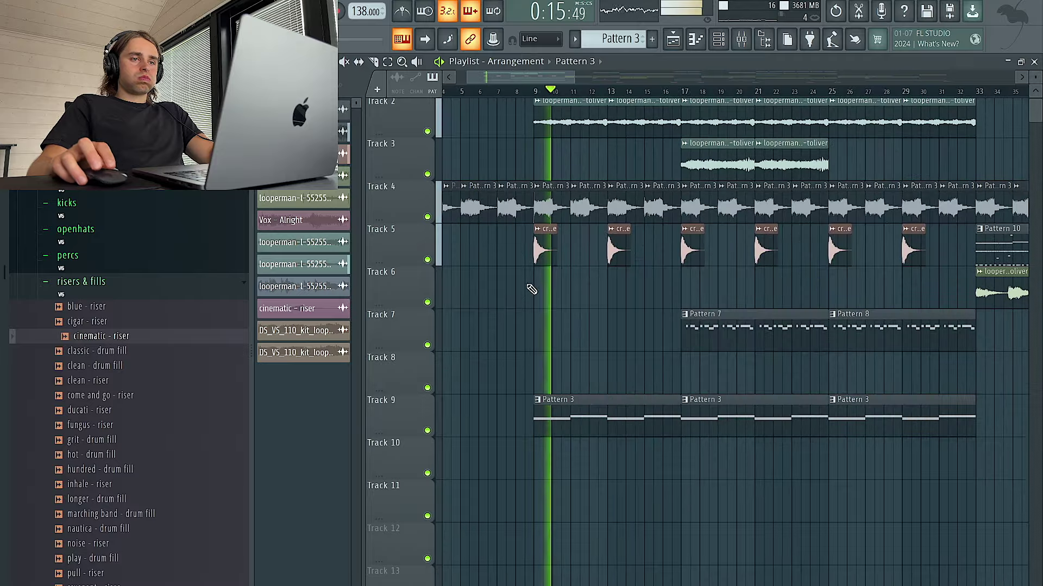
{"action": "scroll", "coordinate": [549, 145], "scroll_direction": "up", "scroll_amount": 1}
{"action": "left_click_drag", "start_coordinate": [869, 209], "coordinate": [679, 206]}
{"action": "key", "text": "ctrl+b"}
{"action": "scroll", "coordinate": [675, 208], "scroll_direction": "right", "scroll_amount": 3}
{"action": "right_click", "coordinate": [616, 203]}
{"action": "right_click", "coordinate": [532, 208]}
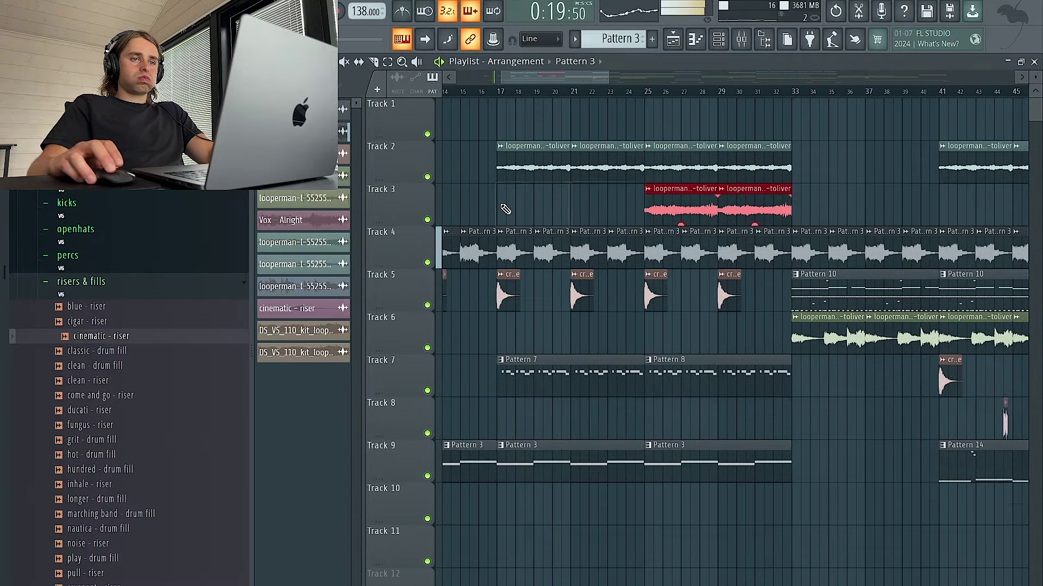
Play back and review the intro arrangement between bars 9 and 33 in relation to the following sections
{"action": "scroll", "coordinate": [520, 210], "scroll_direction": "down", "scroll_amount": 4}
{"action": "scroll", "coordinate": [482, 212], "scroll_direction": "up", "scroll_amount": 3}
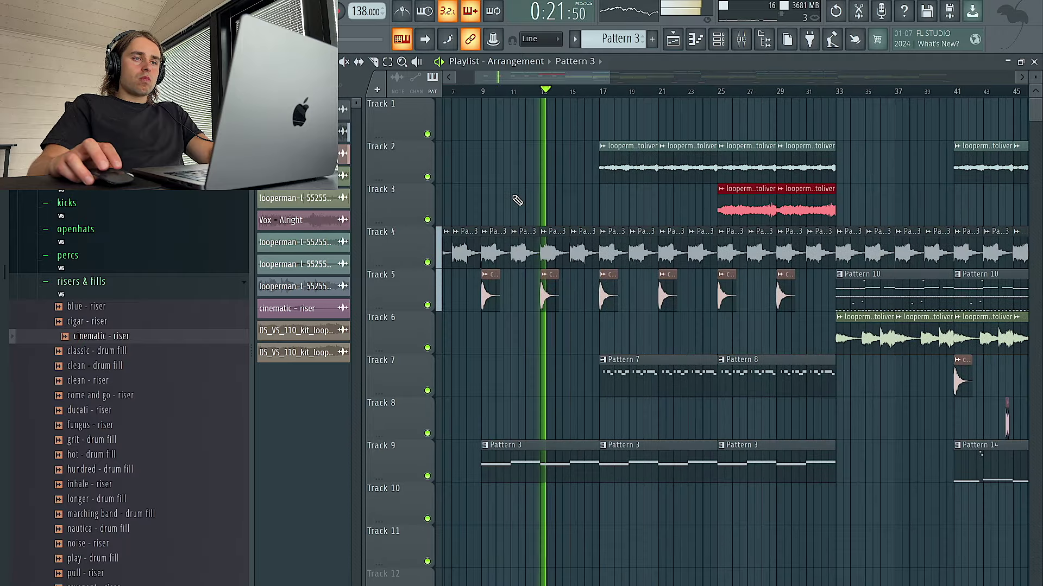
{"action": "scroll", "coordinate": [495, 320], "scroll_direction": "down", "scroll_amount": 3}
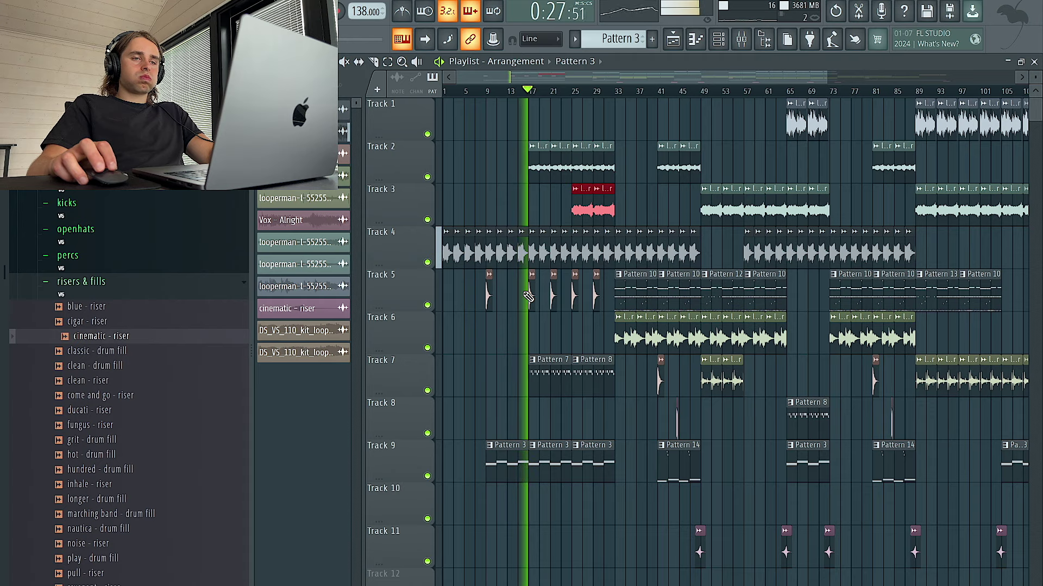
{"action": "scroll", "coordinate": [510, 296], "scroll_direction": "up", "scroll_amount": 2}
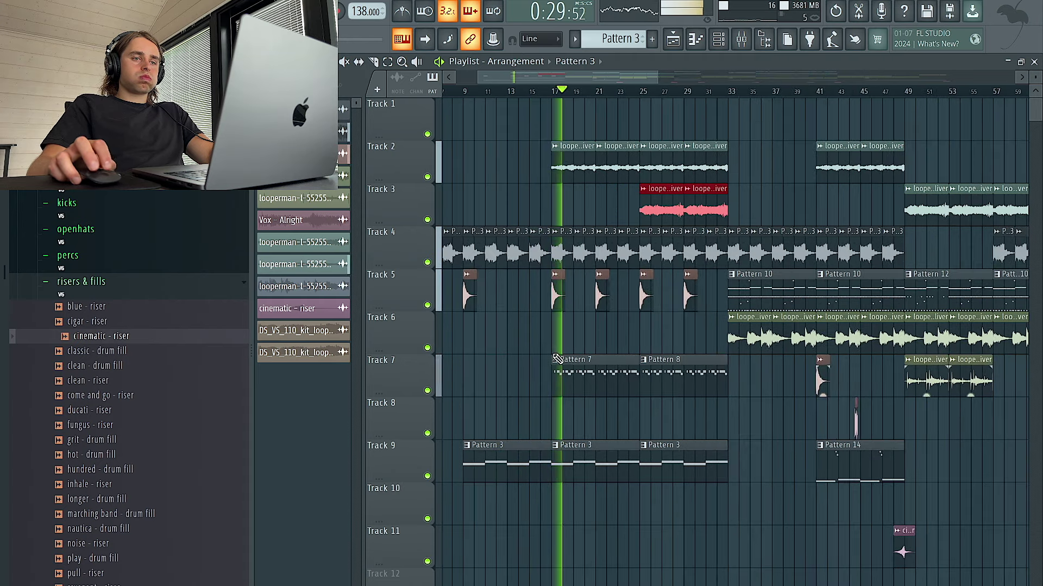
{"action": "scroll", "coordinate": [556, 366], "scroll_direction": "down", "scroll_amount": 3}
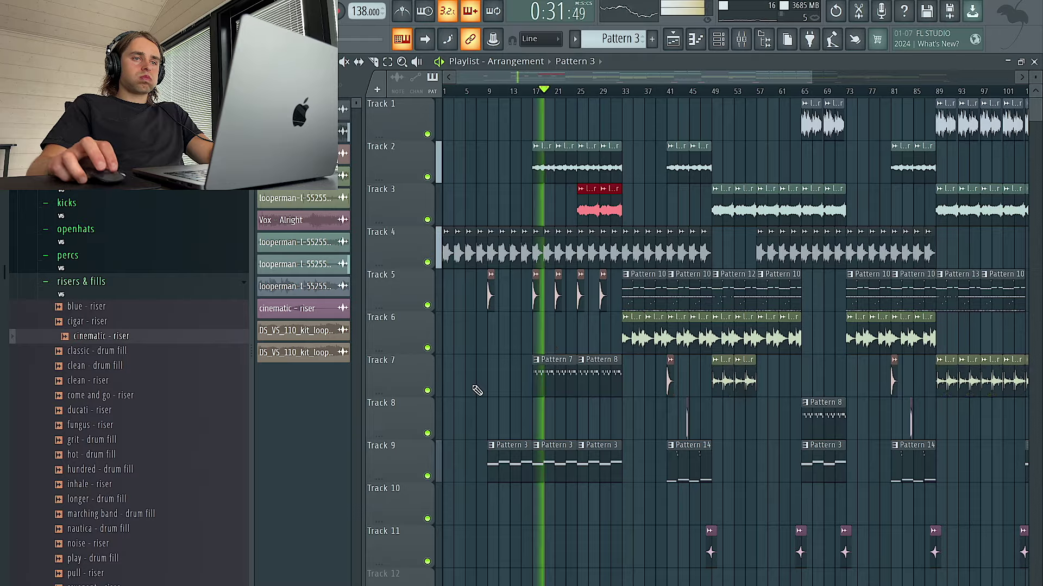
{"action": "scroll", "coordinate": [477, 391], "scroll_direction": "down", "scroll_amount": 2}
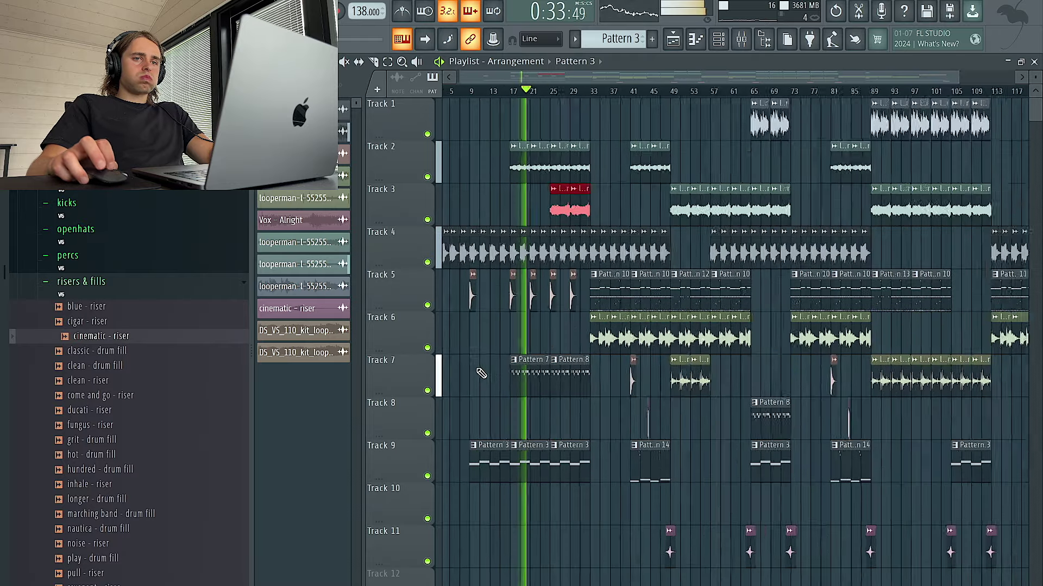
{"action": "scroll", "coordinate": [488, 370], "scroll_direction": "up", "scroll_amount": 4}
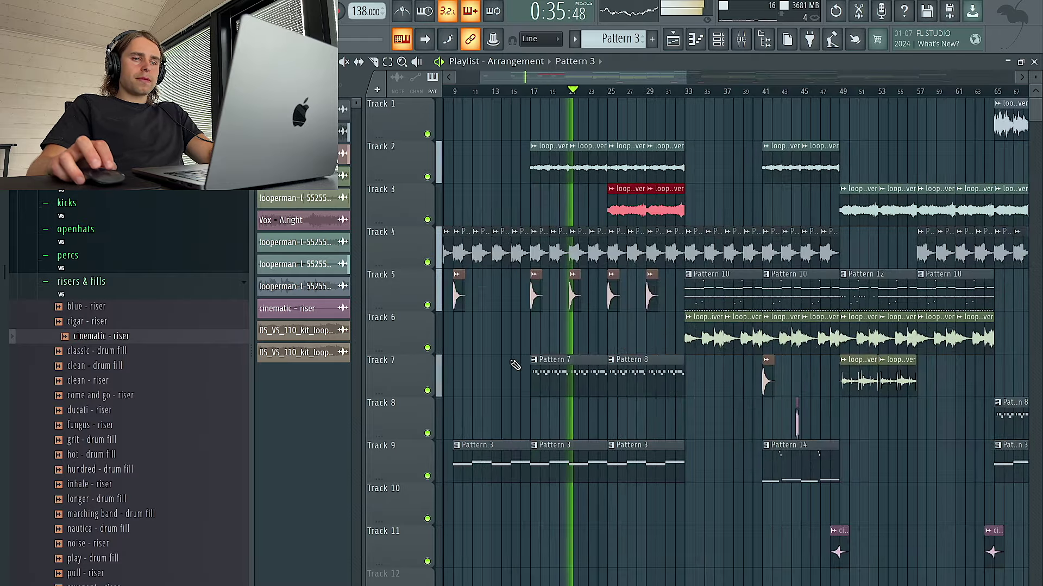
Check the DUNE 3 notes of Pattern 3 in the piano roll, then review the playlist around bars 17–33
{"action": "double_click", "coordinate": [589, 449]}
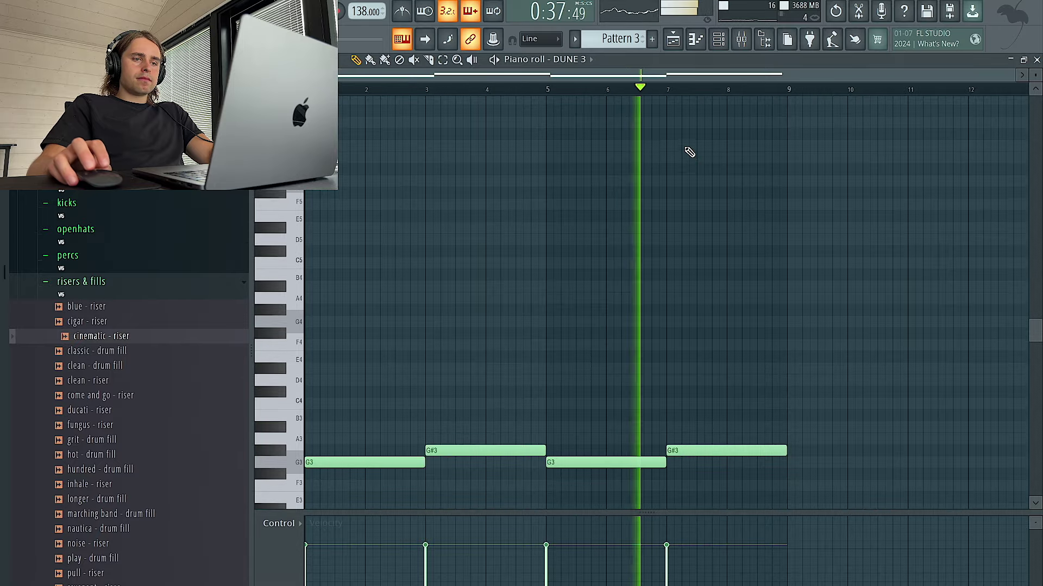
{"action": "left_click", "coordinate": [674, 40]}
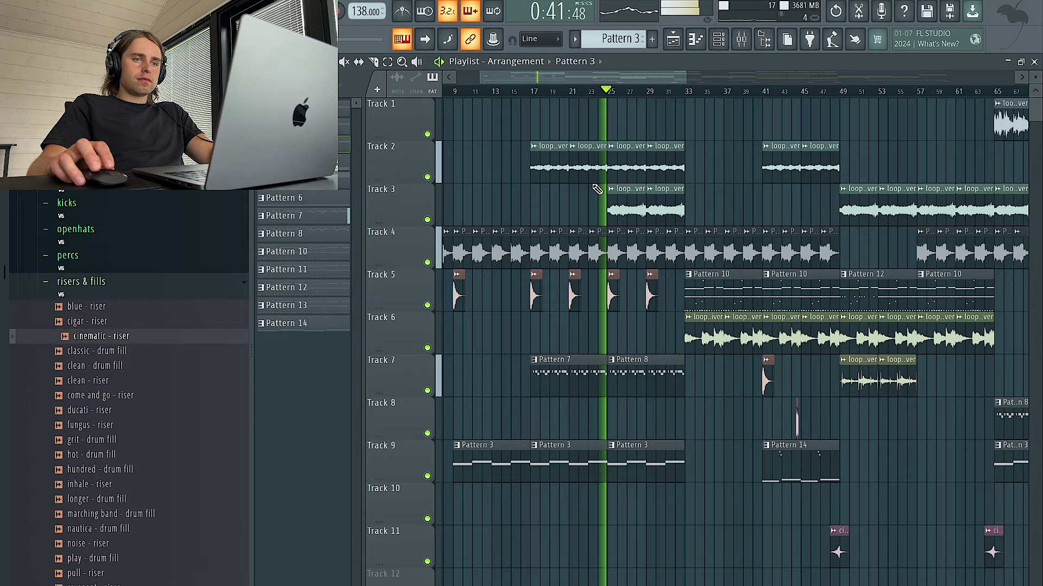
{"action": "scroll", "coordinate": [575, 206], "scroll_direction": "down", "scroll_amount": 4, "text": "ctrl"}
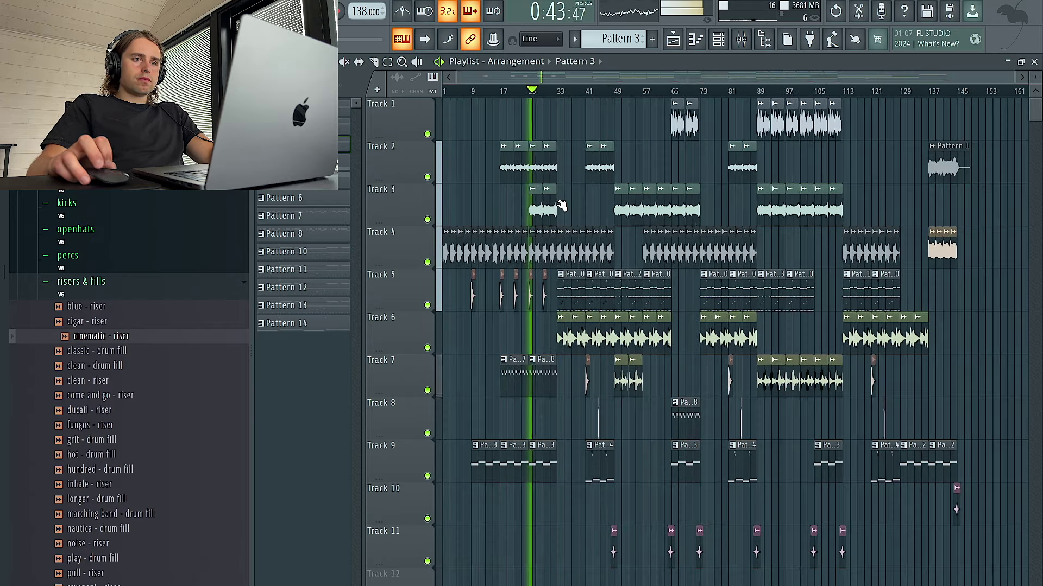
{"action": "scroll", "coordinate": [525, 208], "scroll_direction": "up", "scroll_amount": 4, "text": "ctrl"}
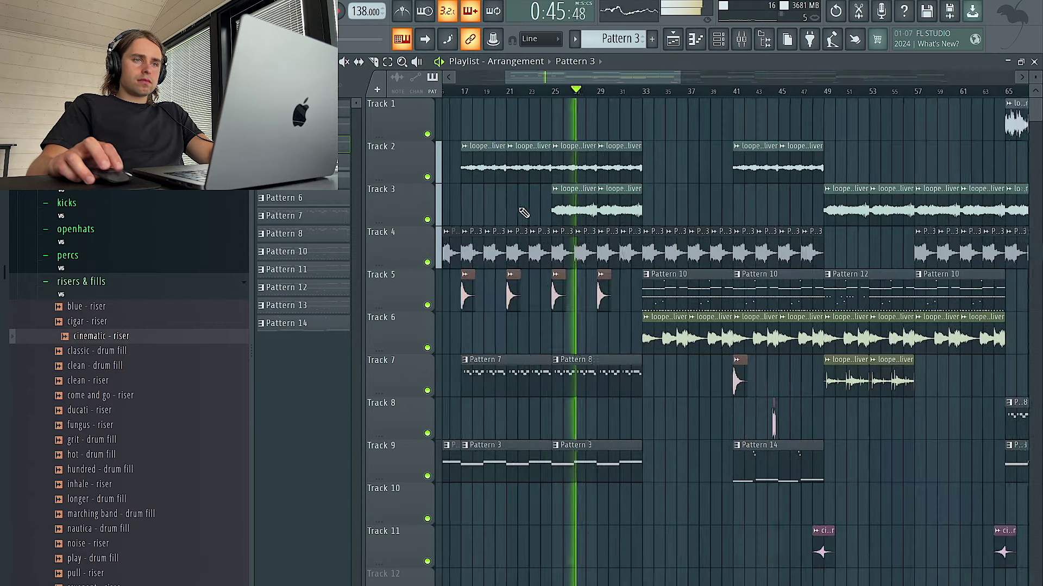
Extend the last looperman loop of the intro on Track 2 to end at bar 33
{"action": "scroll", "coordinate": [525, 210], "scroll_direction": "down", "scroll_amount": 4, "text": "ctrl"}
{"action": "scroll", "coordinate": [525, 210], "scroll_direction": "down", "scroll_amount": 1}
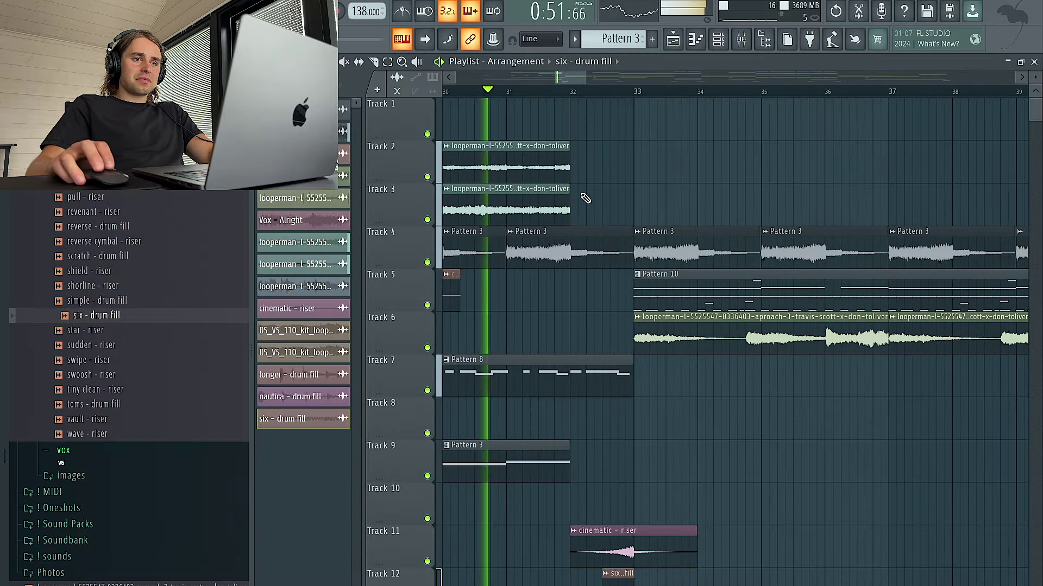
{"action": "left_click_drag", "start_coordinate": [569, 178], "coordinate": [633, 173]}
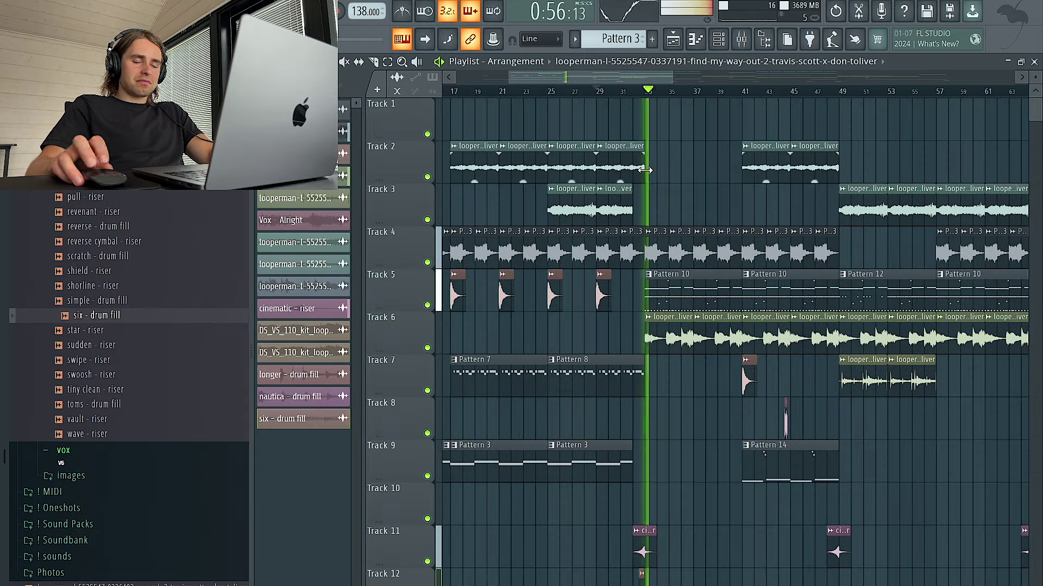
Check the Pattern 3 audio clip's channel settings and delete the Pattern 14 clip at bars 41–49 on Track 9
{"action": "scroll", "coordinate": [644, 170], "scroll_direction": "down", "scroll_amount": 4}
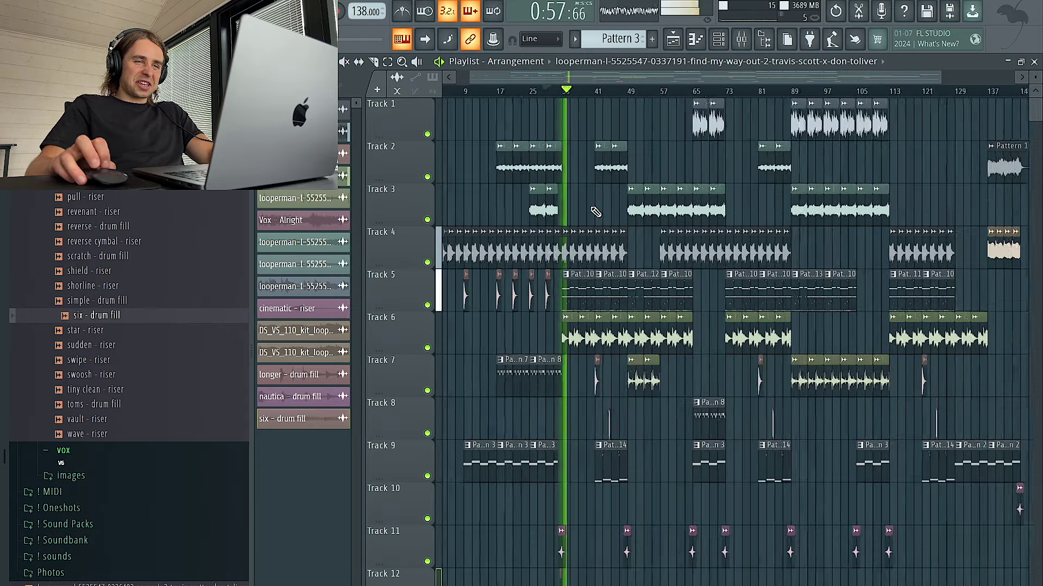
{"action": "scroll", "coordinate": [594, 214], "scroll_direction": "down", "scroll_amount": 2}
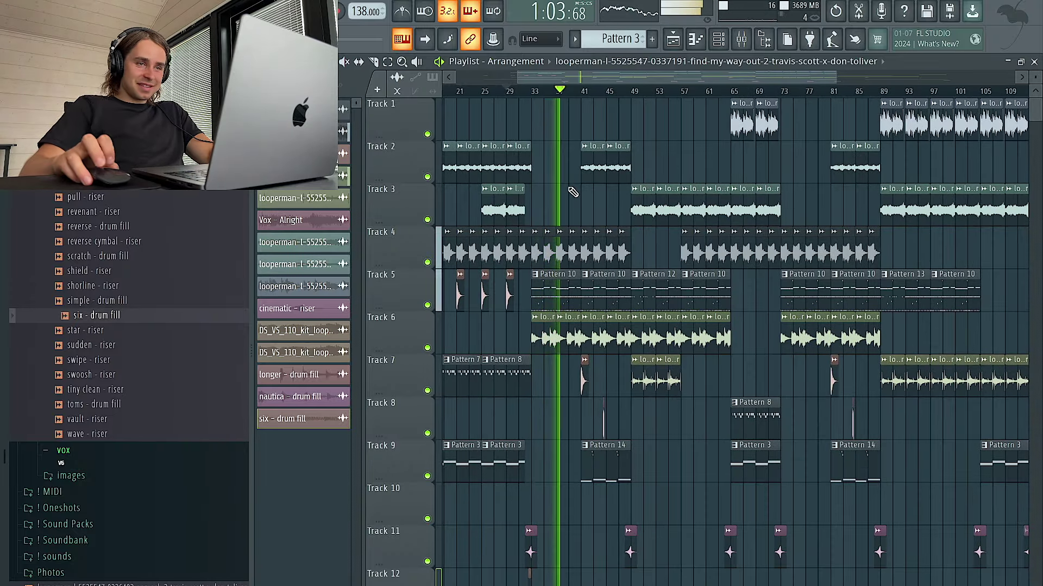
{"action": "scroll", "coordinate": [575, 196], "scroll_direction": "up", "scroll_amount": 3}
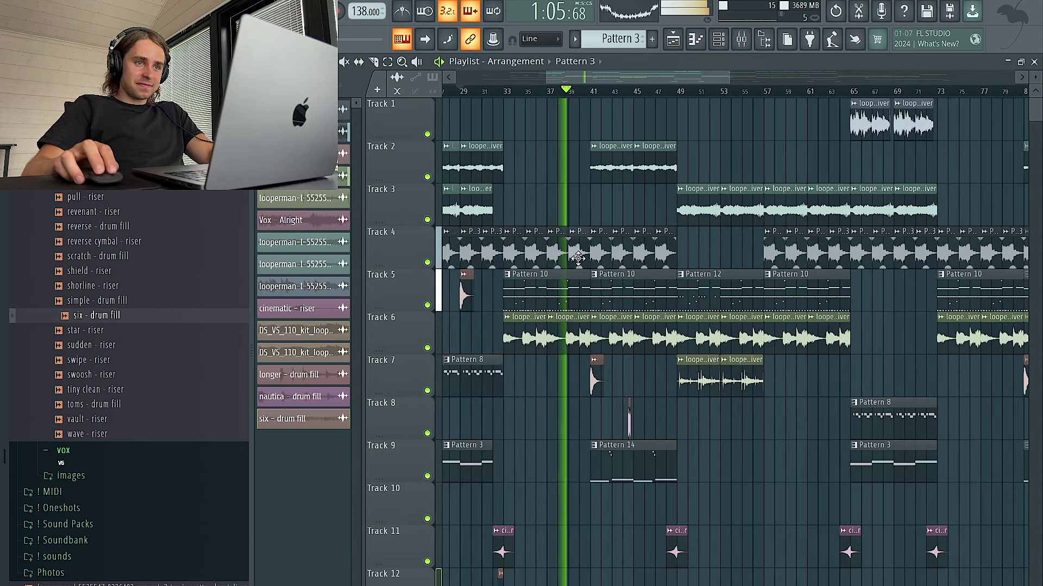
{"action": "double_click", "coordinate": [577, 258]}
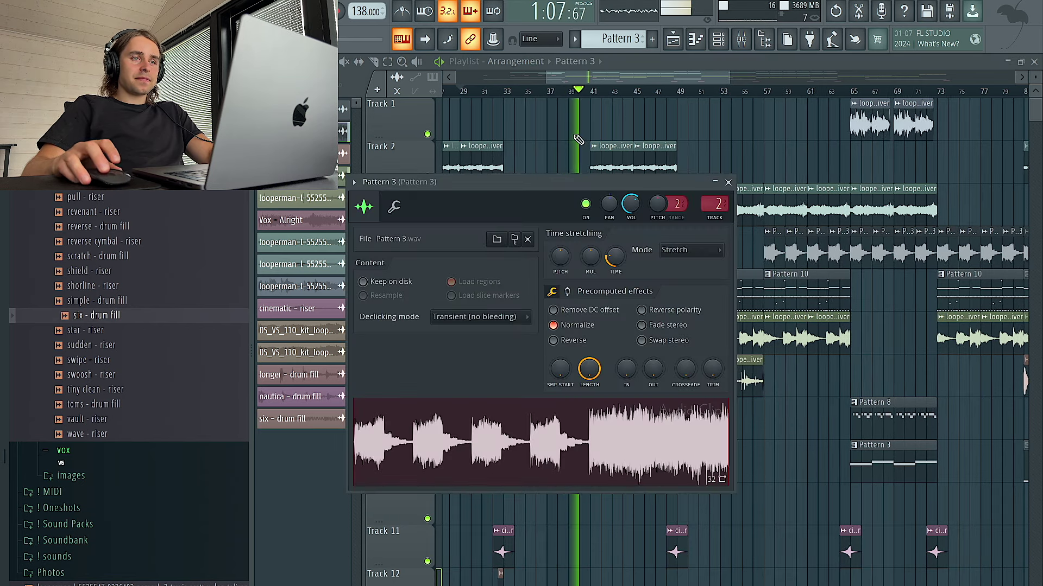
{"action": "key", "text": "Escape"}
{"action": "scroll", "coordinate": [648, 175], "scroll_direction": "down", "scroll_amount": 5}
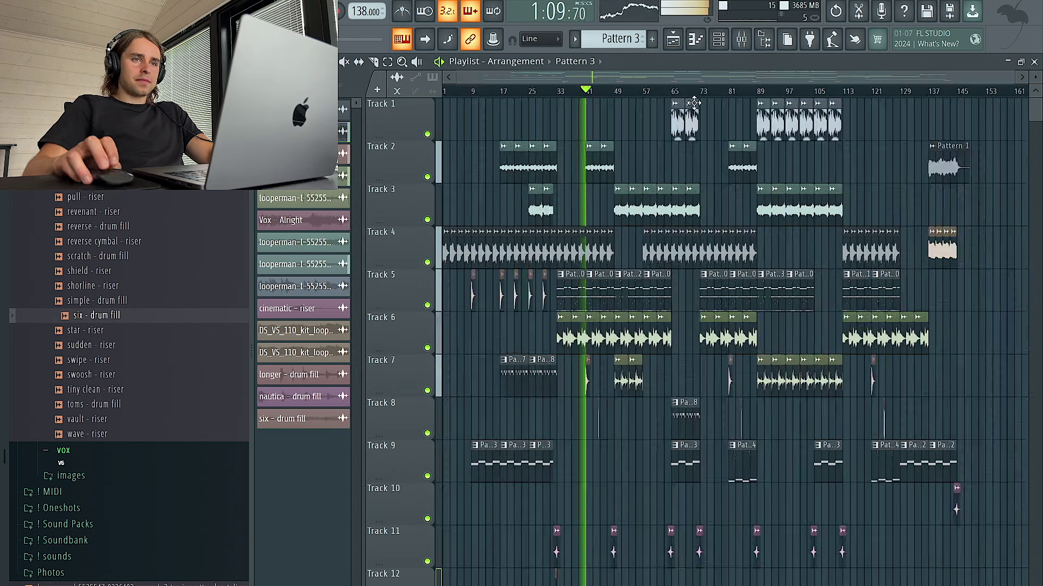
Enable the Fruity Limiter on the Master mixer track and adjust its gain
{"action": "left_click", "coordinate": [743, 40]}
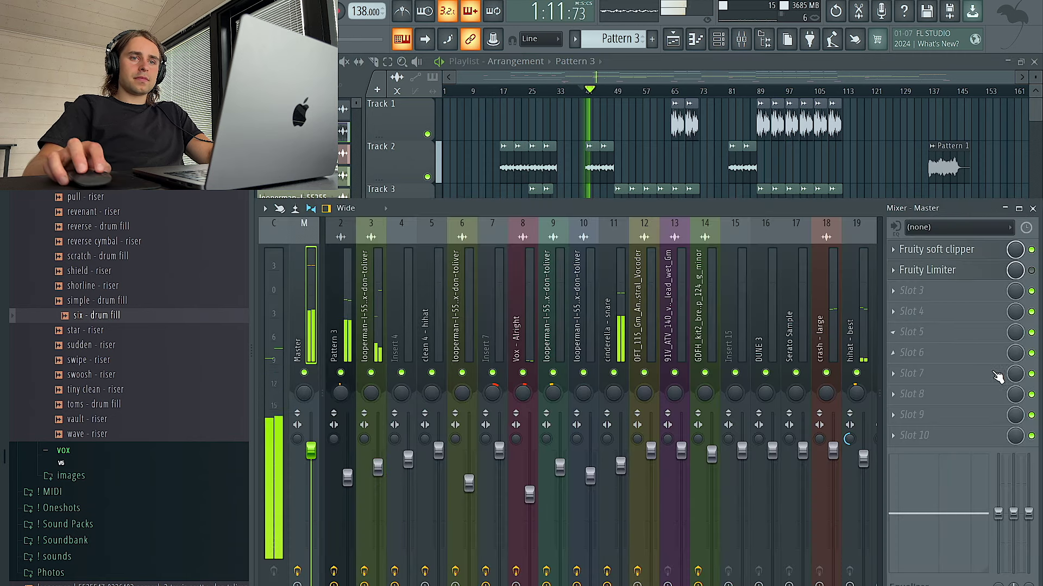
{"action": "left_click", "coordinate": [941, 271]}
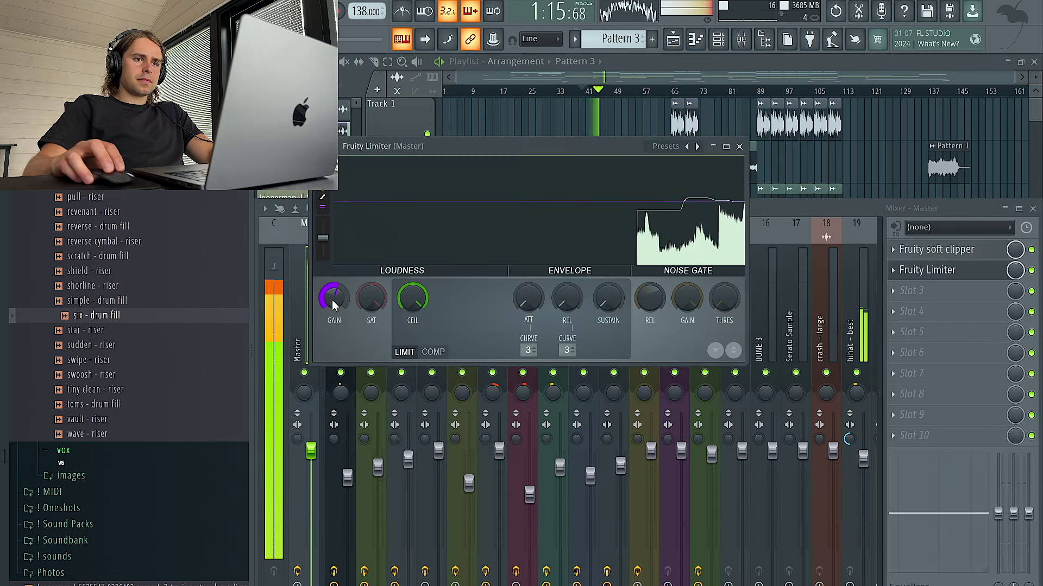
{"action": "left_click_drag", "start_coordinate": [368, 298], "coordinate": [345, 292]}
{"action": "right_click", "coordinate": [379, 306]}
{"action": "left_click", "coordinate": [385, 312]}
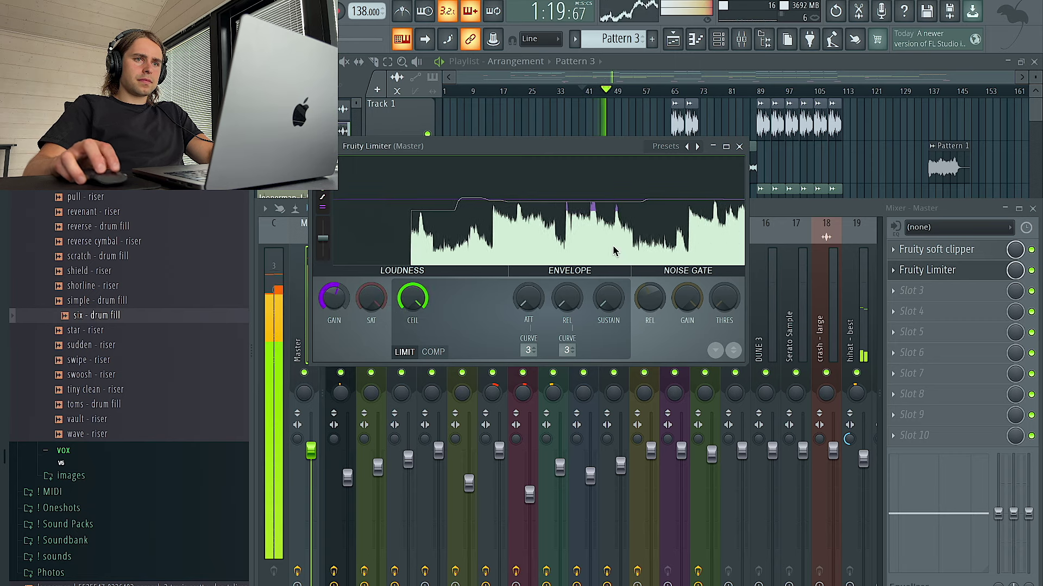
{"action": "left_click", "coordinate": [738, 146]}
{"action": "key", "text": "F9"}
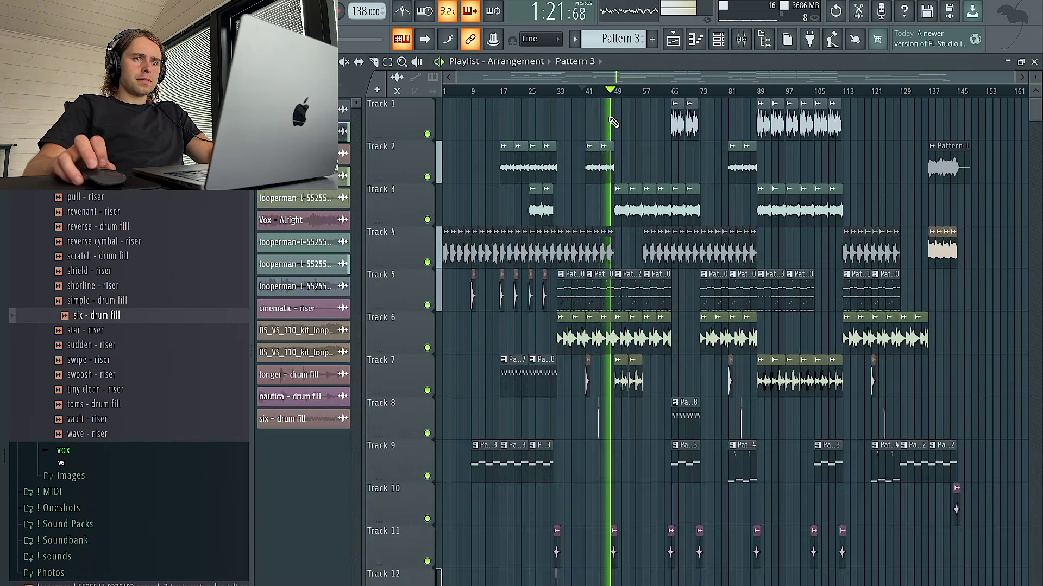
Check the mixer levels and the Master's Fruity Limiter while the section around bars 45–59 plays
{"action": "scroll", "coordinate": [613, 123], "scroll_direction": "up", "scroll_amount": 3}
{"action": "key", "text": "F9"}
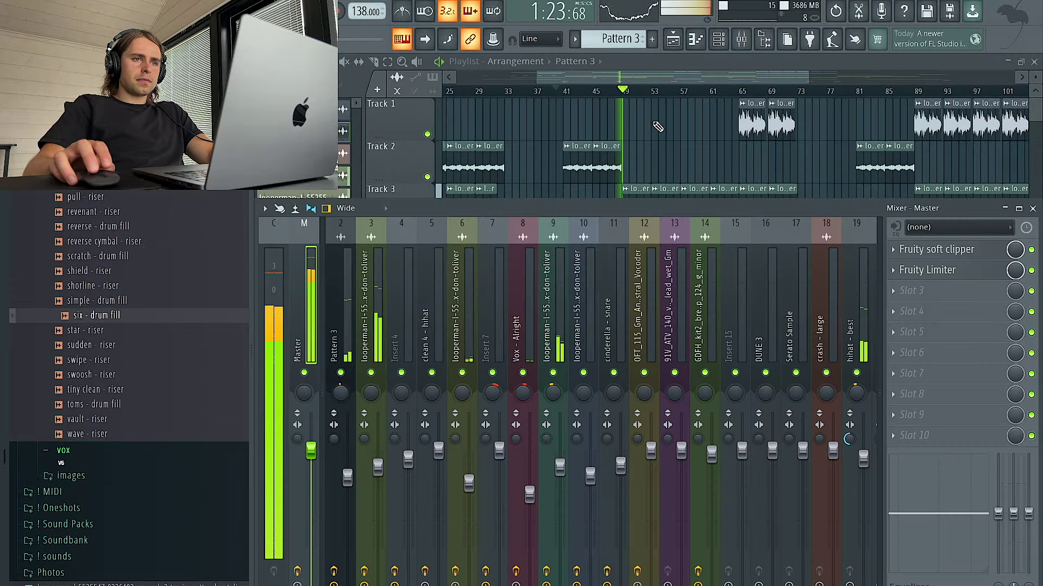
{"action": "key", "text": "F9"}
{"action": "scroll", "coordinate": [662, 160], "scroll_direction": "up", "scroll_amount": 1}
{"action": "scroll", "coordinate": [662, 160], "scroll_direction": "up", "scroll_amount": 2}
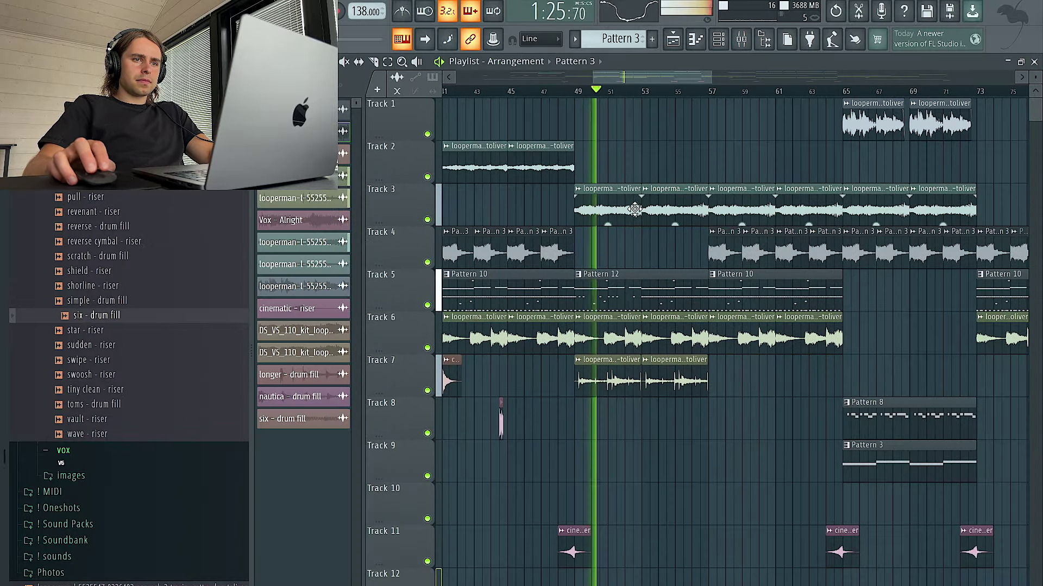
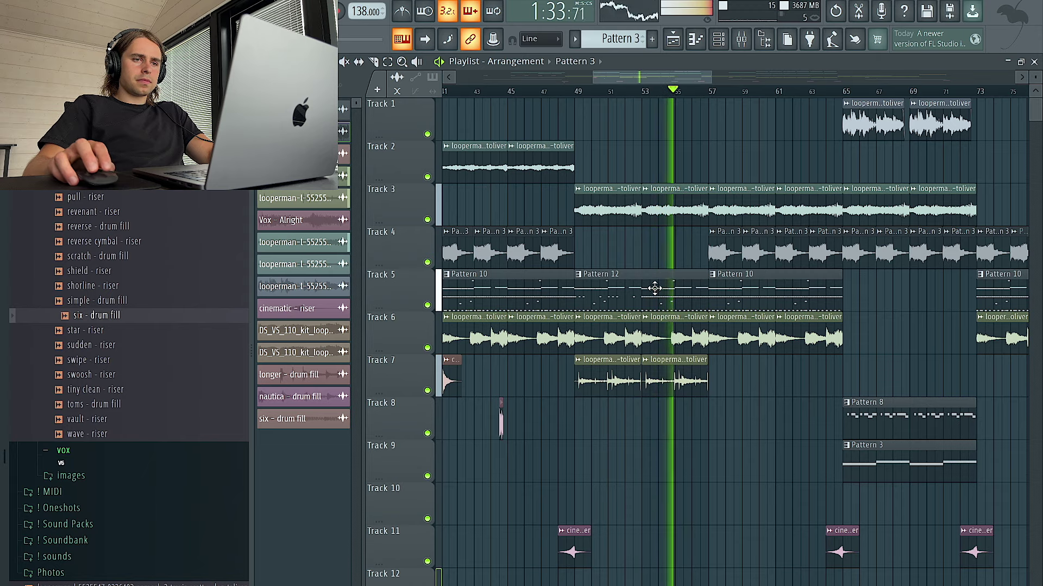
{"action": "scroll", "coordinate": [632, 269], "scroll_direction": "down", "scroll_amount": 6}
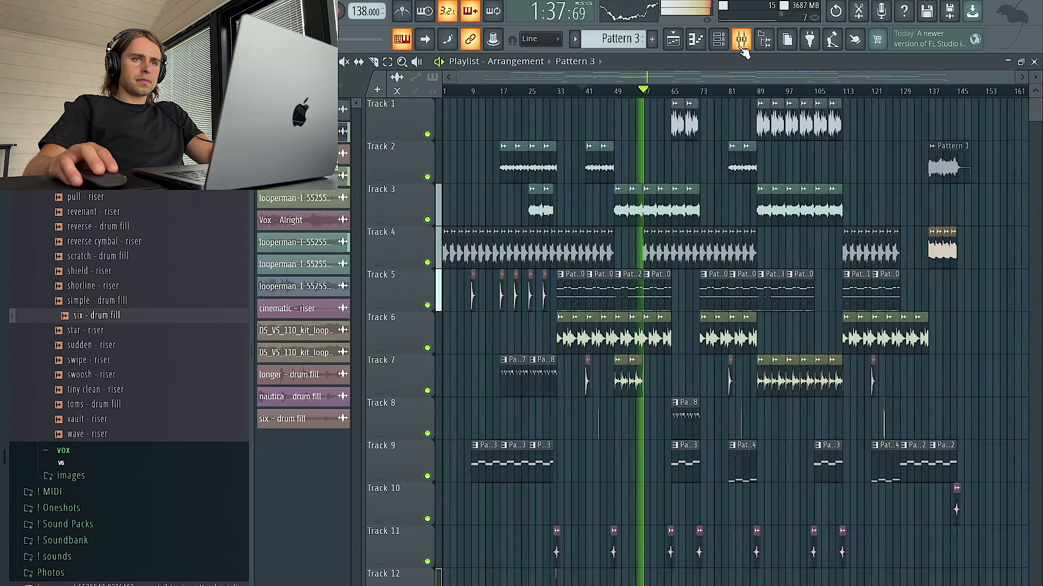
{"action": "left_click", "coordinate": [741, 44]}
{"action": "left_click", "coordinate": [951, 274]}
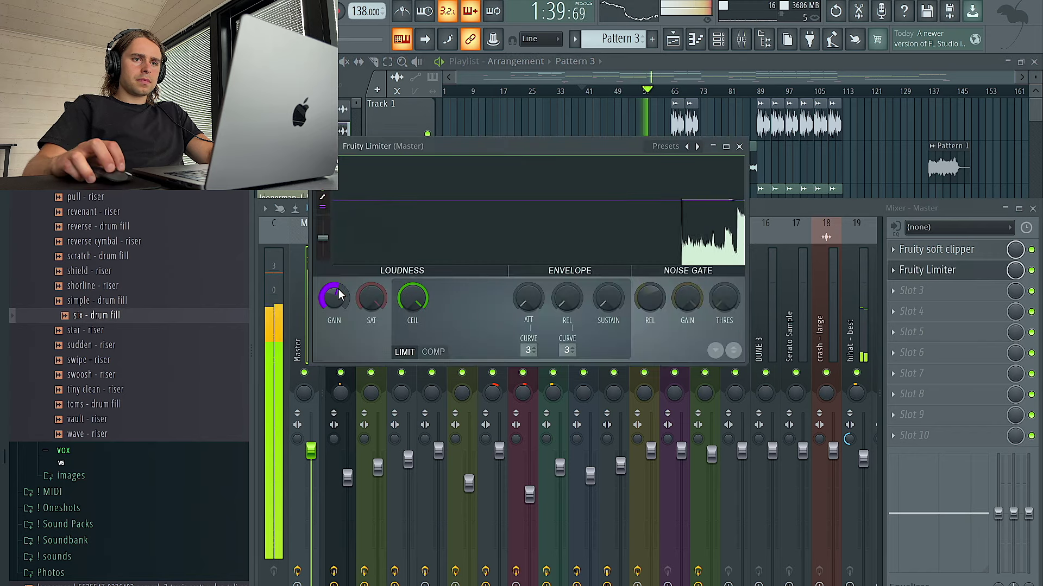
{"action": "left_click", "coordinate": [739, 146]}
{"action": "left_click", "coordinate": [532, 119]}
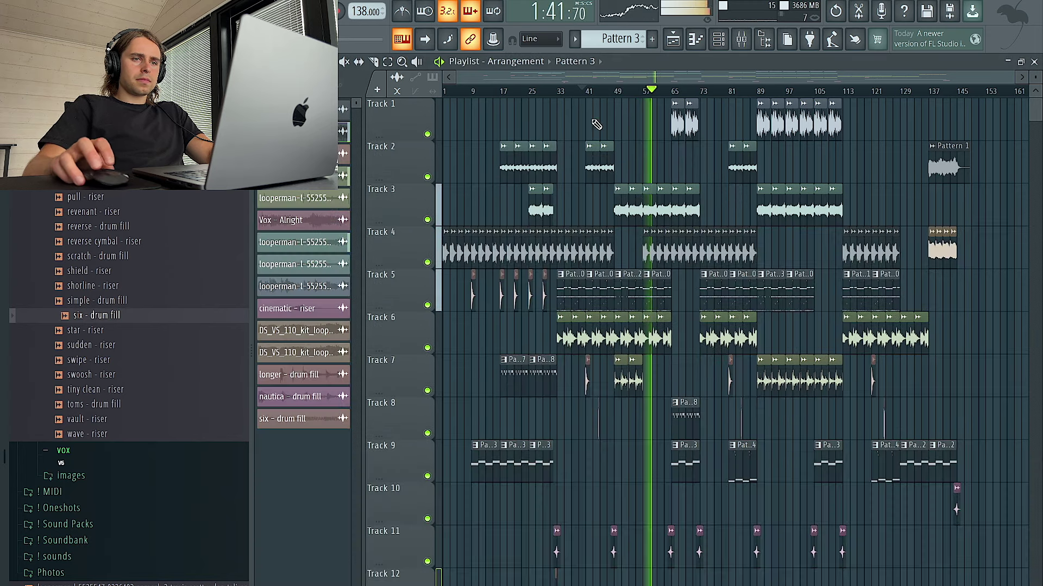
Delete the remaining Pattern 14 clips on Track 9 at bars 81 and 121
{"action": "scroll", "coordinate": [615, 134], "scroll_direction": "up", "scroll_amount": 2}
{"action": "scroll", "coordinate": [615, 136], "scroll_direction": "down", "scroll_amount": 2}
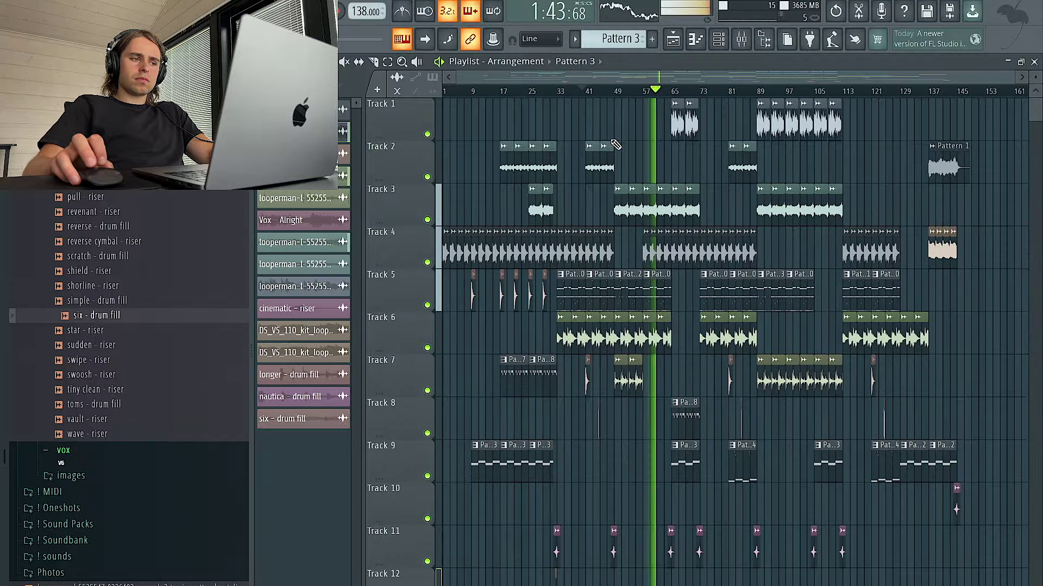
{"action": "scroll", "coordinate": [650, 162], "scroll_direction": "up", "scroll_amount": 2}
{"action": "scroll", "coordinate": [648, 161], "scroll_direction": "down", "scroll_amount": 2}
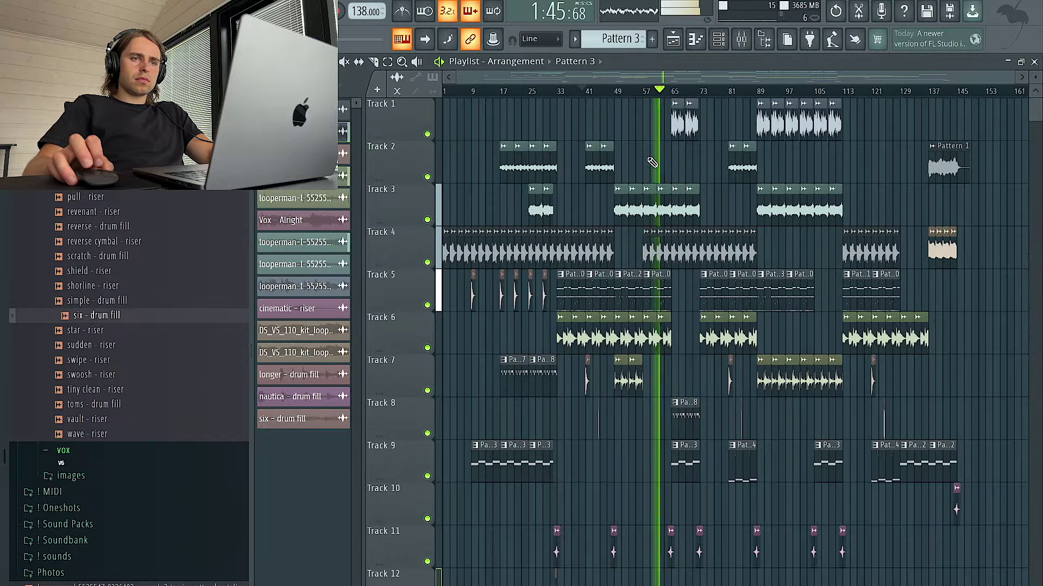
{"action": "scroll", "coordinate": [660, 163], "scroll_direction": "up", "scroll_amount": 2}
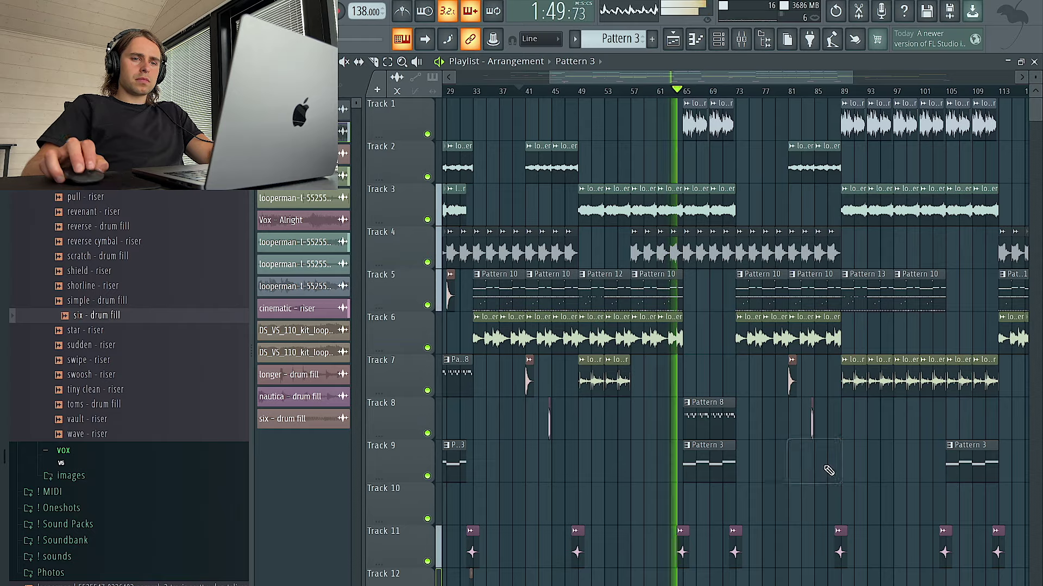
{"action": "scroll", "coordinate": [828, 470], "scroll_direction": "down", "scroll_amount": 2}
{"action": "scroll", "coordinate": [744, 461], "scroll_direction": "up", "scroll_amount": 3}
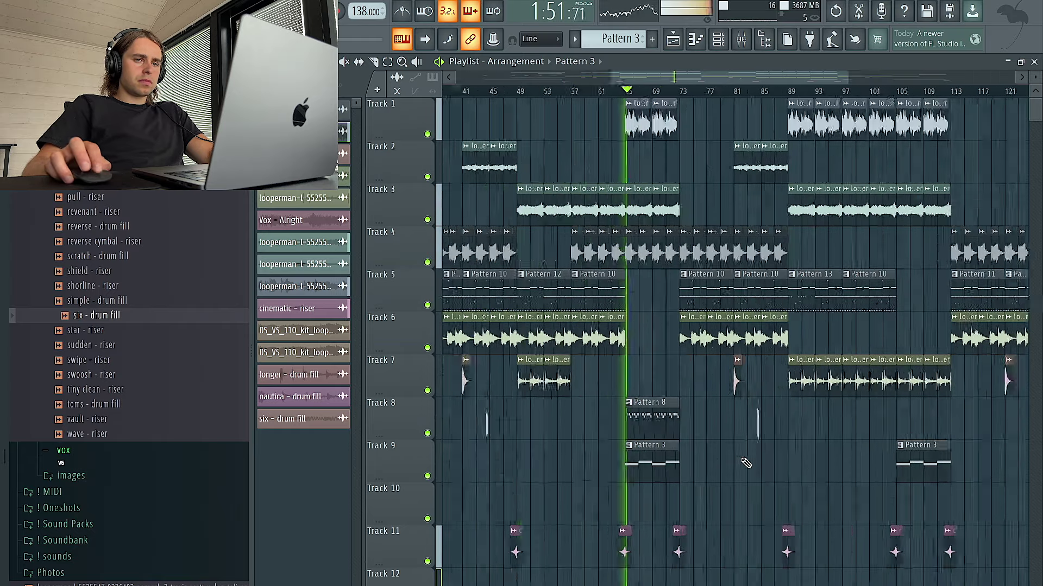
{"action": "scroll", "coordinate": [707, 449], "scroll_direction": "down", "scroll_amount": 3}
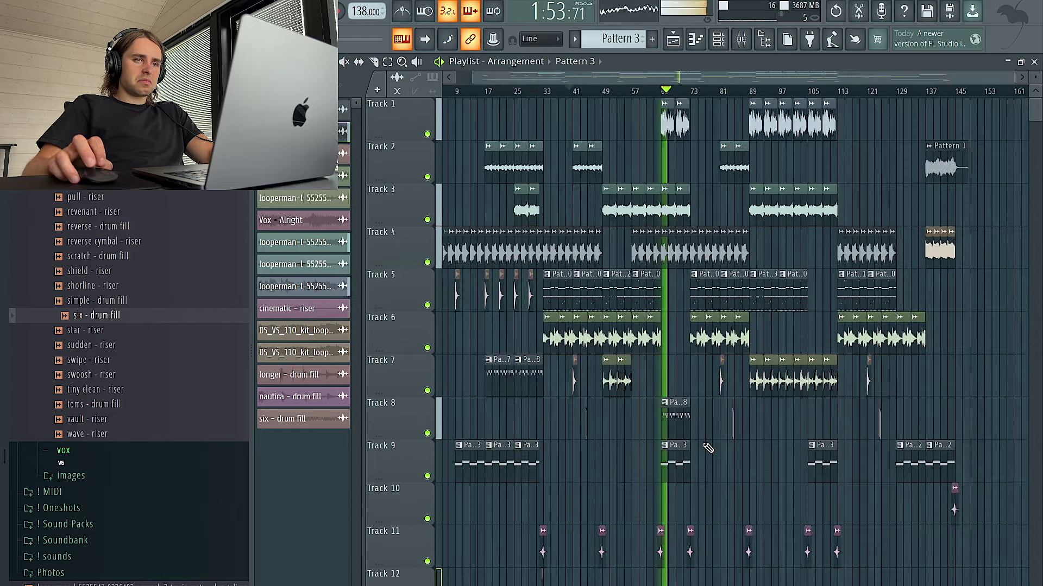
Shorten the Track 3 loop and Track 9's Pattern 3 to end at bar 72, and add a six - drum fill before bar 73 on Track 12
{"action": "scroll", "coordinate": [704, 449], "scroll_direction": "up", "scroll_amount": 4}
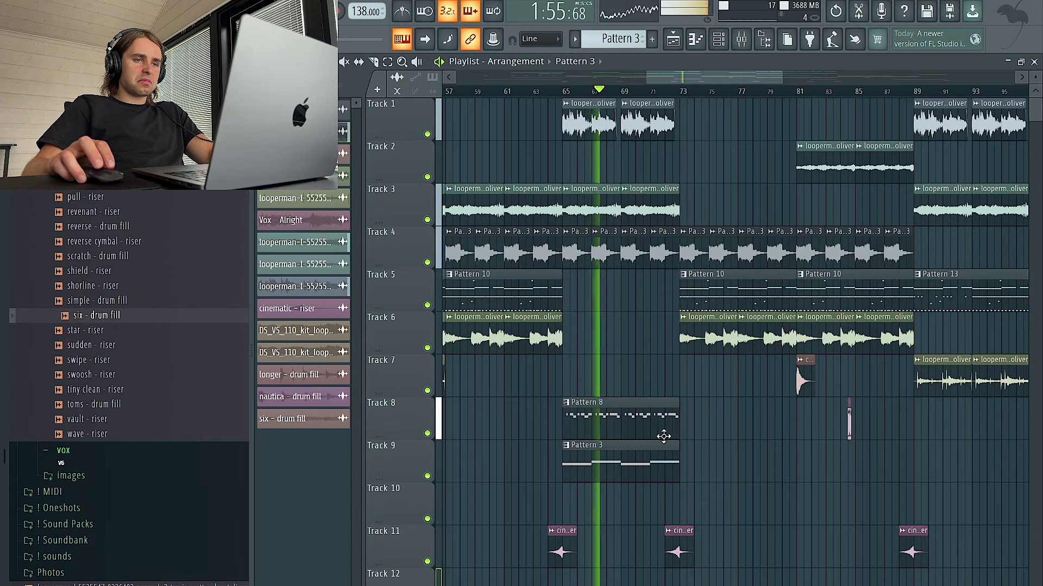
{"action": "scroll", "coordinate": [641, 337], "scroll_direction": "down", "scroll_amount": 3}
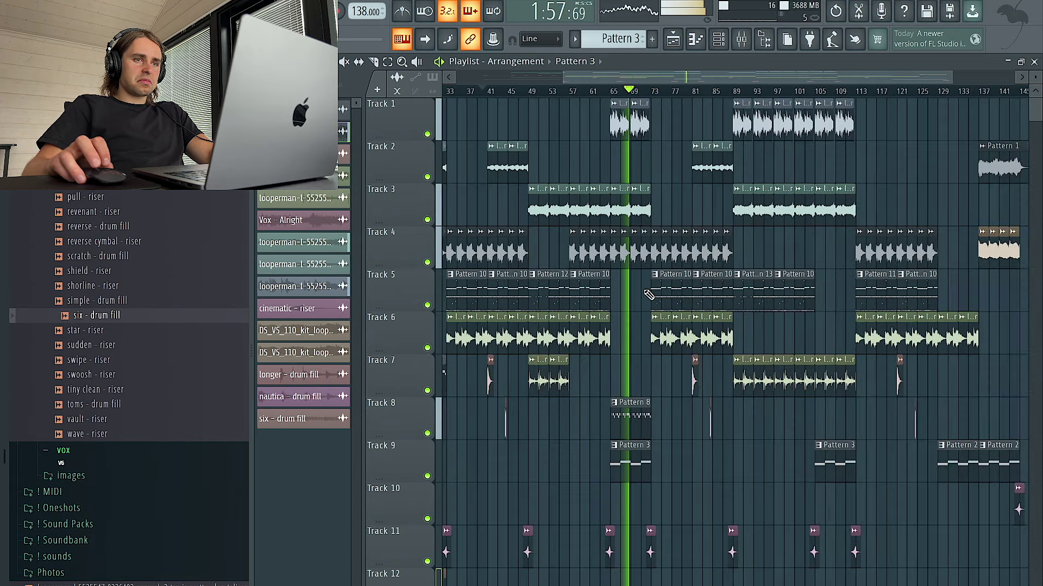
{"action": "scroll", "coordinate": [649, 295], "scroll_direction": "down", "scroll_amount": 3}
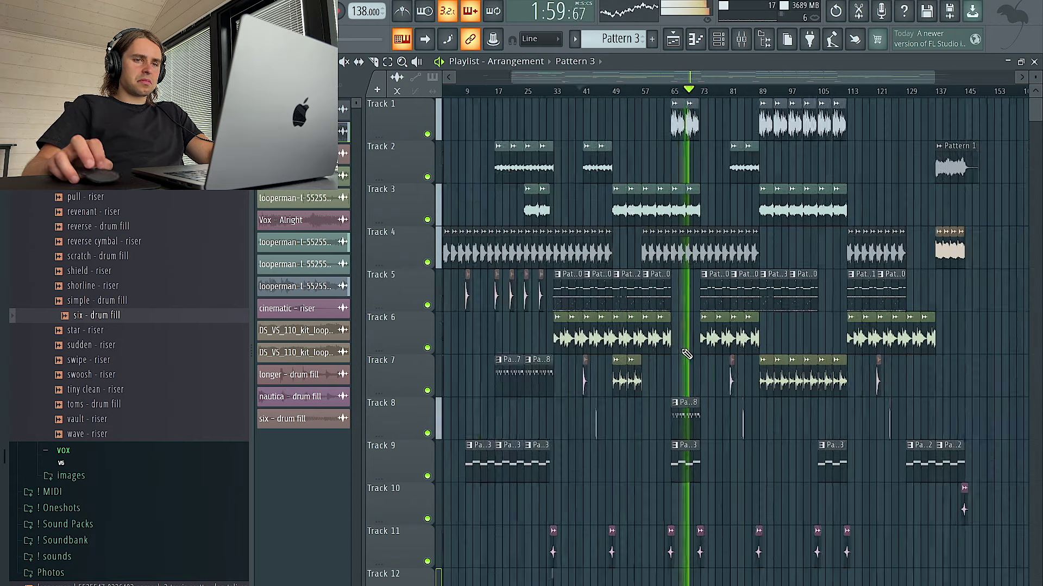
{"action": "scroll", "coordinate": [659, 442], "scroll_direction": "up", "scroll_amount": 4}
{"action": "scroll", "coordinate": [651, 341], "scroll_direction": "up", "scroll_amount": 5}
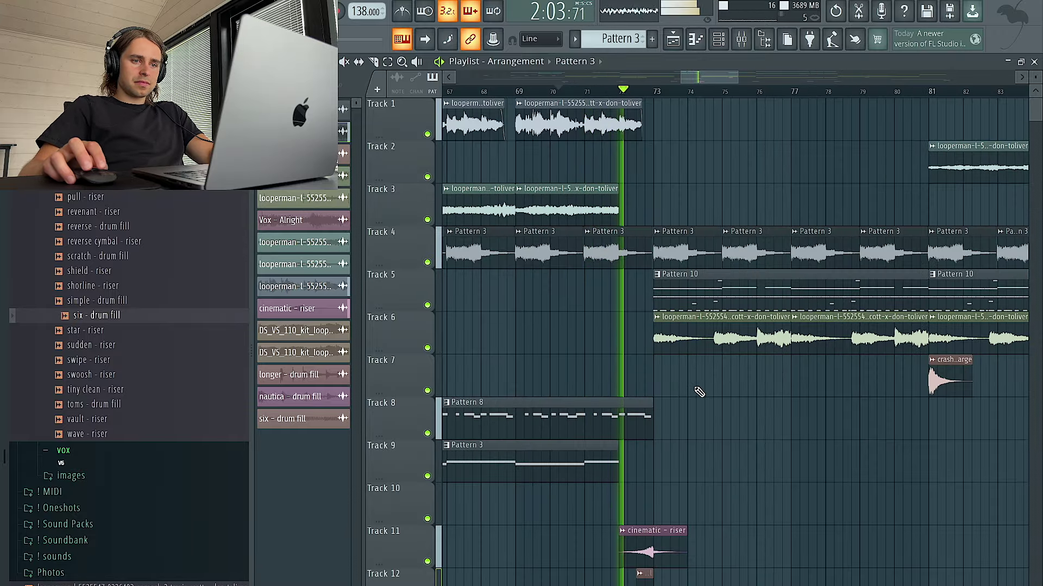
Route the six - drum fill sample on Track 12 to mixer track 15
{"action": "scroll", "coordinate": [707, 424], "scroll_direction": "down", "scroll_amount": 6}
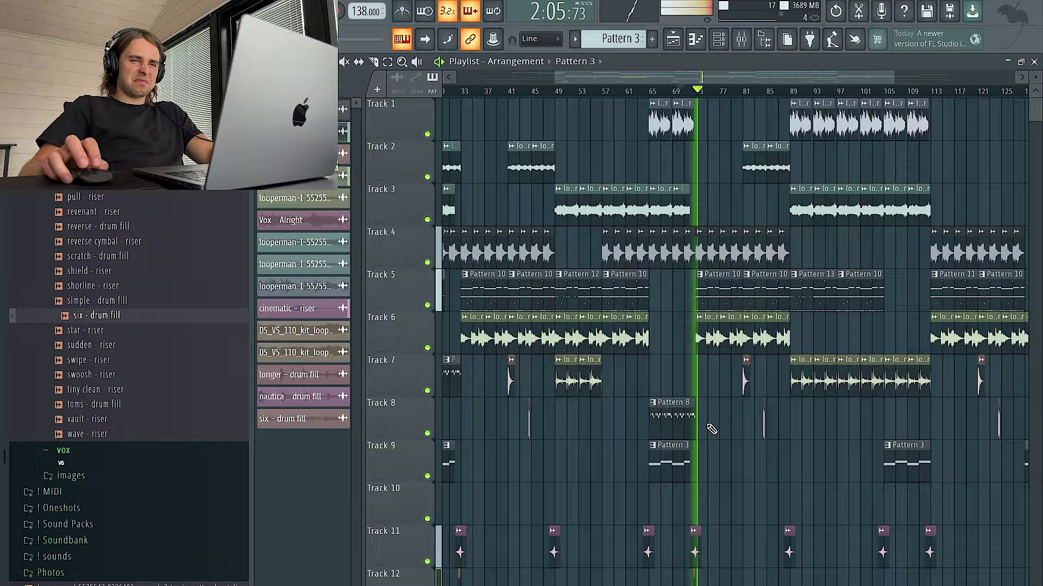
{"action": "scroll", "coordinate": [712, 427], "scroll_direction": "up", "scroll_amount": 3}
{"action": "scroll", "coordinate": [716, 418], "scroll_direction": "up", "scroll_amount": 1}
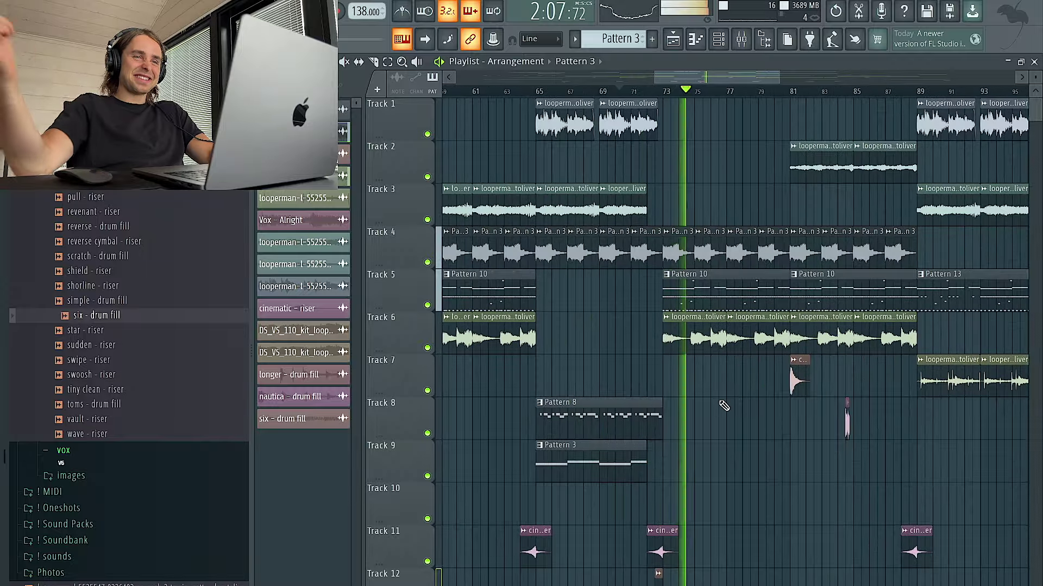
{"action": "scroll", "coordinate": [726, 410], "scroll_direction": "down", "scroll_amount": 4}
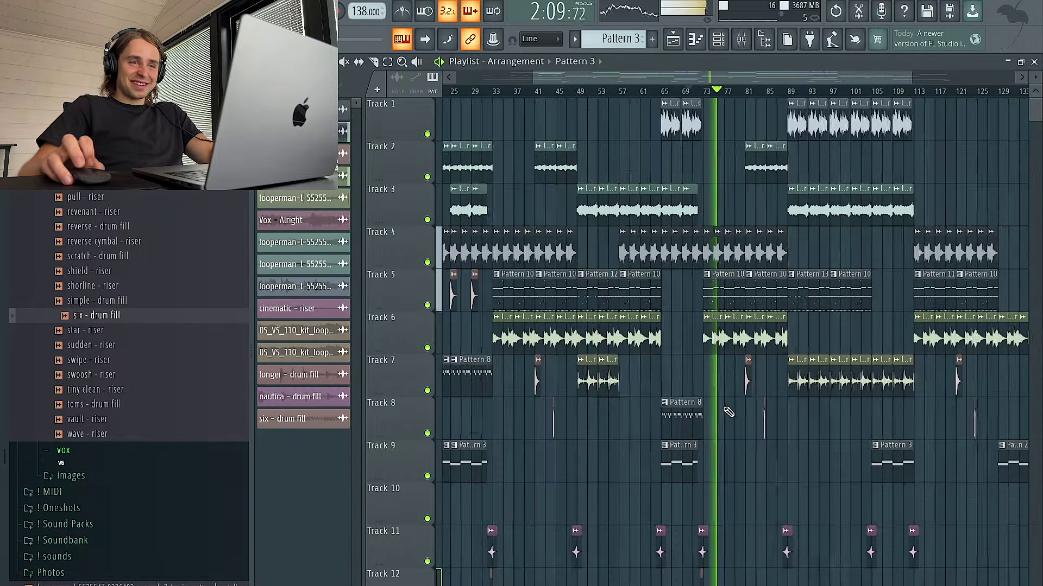
{"action": "scroll", "coordinate": [739, 435], "scroll_direction": "up", "scroll_amount": 5}
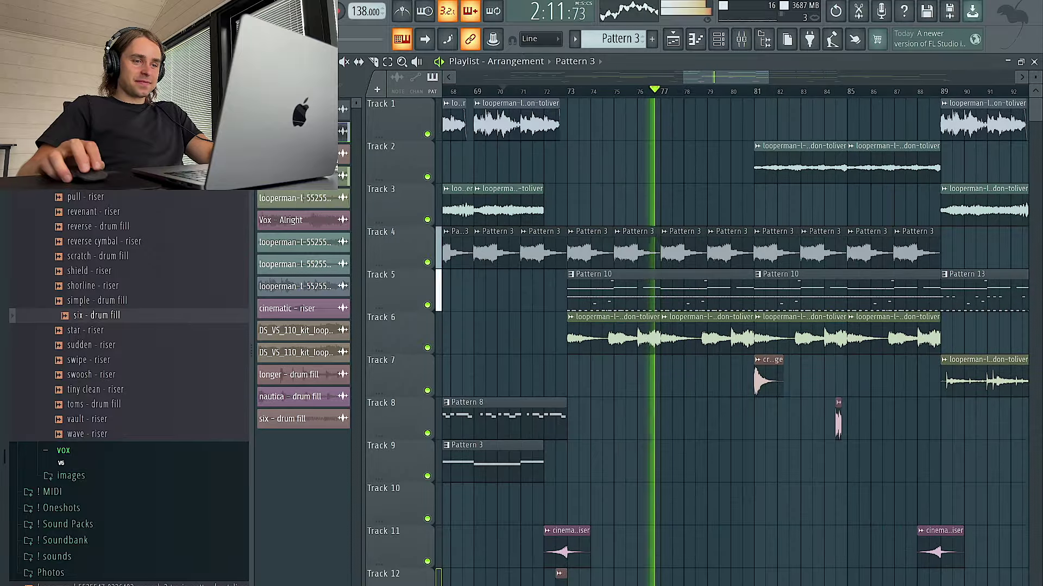
{"action": "double_click", "coordinate": [562, 576]}
{"action": "key", "text": "ctrl+l"}
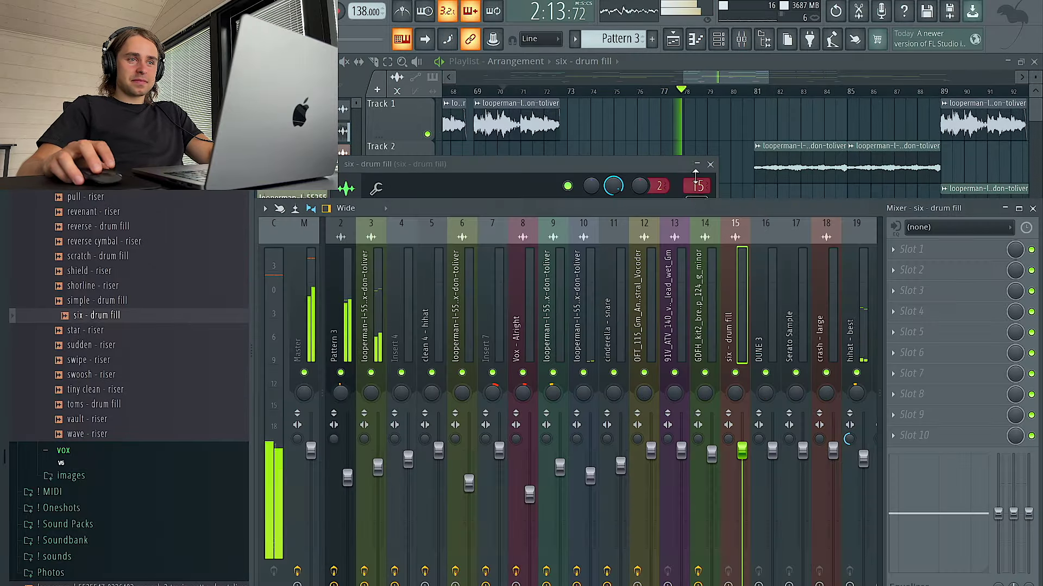
{"action": "right_click", "coordinate": [706, 135]}
Open the crash - large clip at bar 81 and change its time-stretching mode
{"action": "scroll", "coordinate": [706, 135], "scroll_direction": "down", "scroll_amount": 5}
{"action": "scroll", "coordinate": [732, 201], "scroll_direction": "down", "scroll_amount": 3}
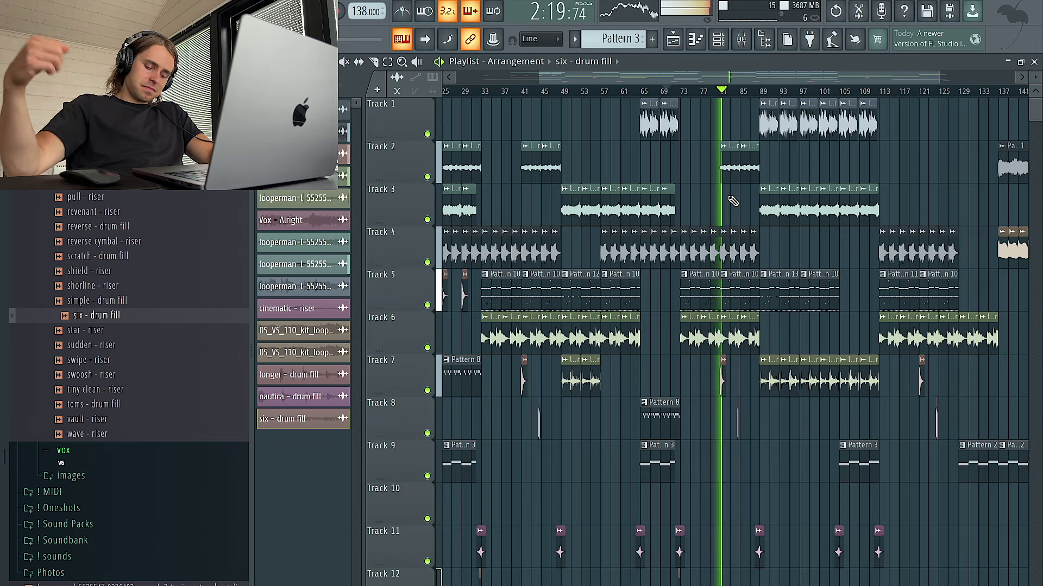
{"action": "scroll", "coordinate": [732, 204], "scroll_direction": "up", "scroll_amount": 5}
{"action": "double_click", "coordinate": [717, 371]}
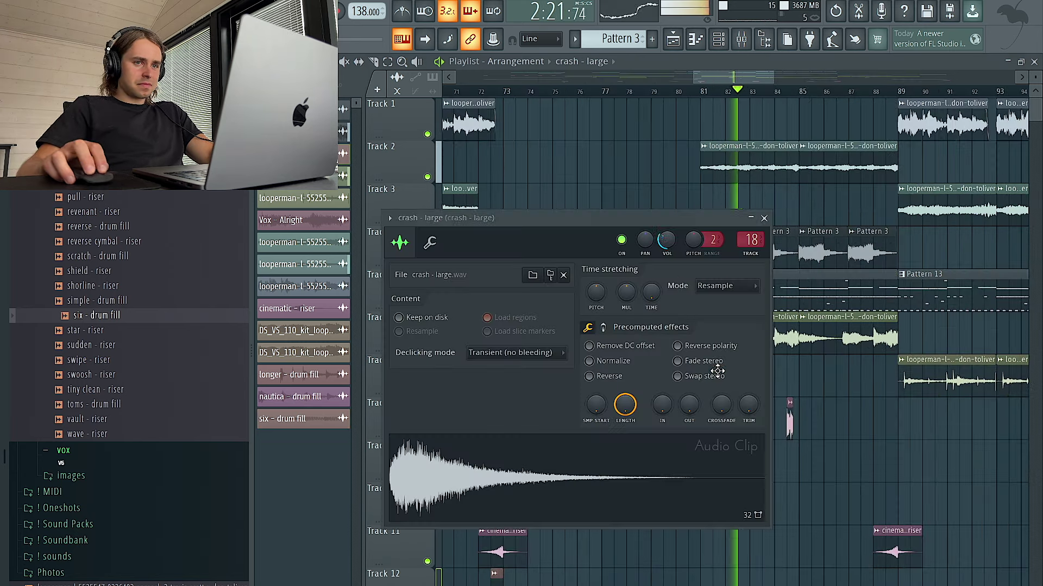
{"action": "left_click", "coordinate": [720, 288]}
{"action": "left_click", "coordinate": [716, 324]}
{"action": "key", "text": "Escape"}
{"action": "scroll", "coordinate": [653, 160], "scroll_direction": "down", "scroll_amount": 5}
{"action": "scroll", "coordinate": [696, 225], "scroll_direction": "down", "scroll_amount": 2}
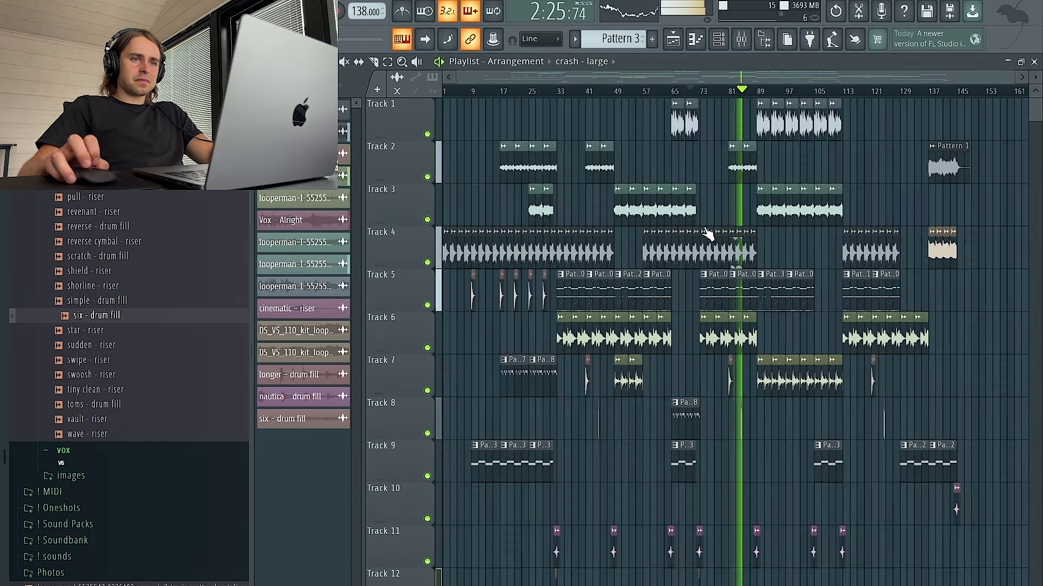
{"action": "scroll", "coordinate": [727, 218], "scroll_direction": "up", "scroll_amount": 2}
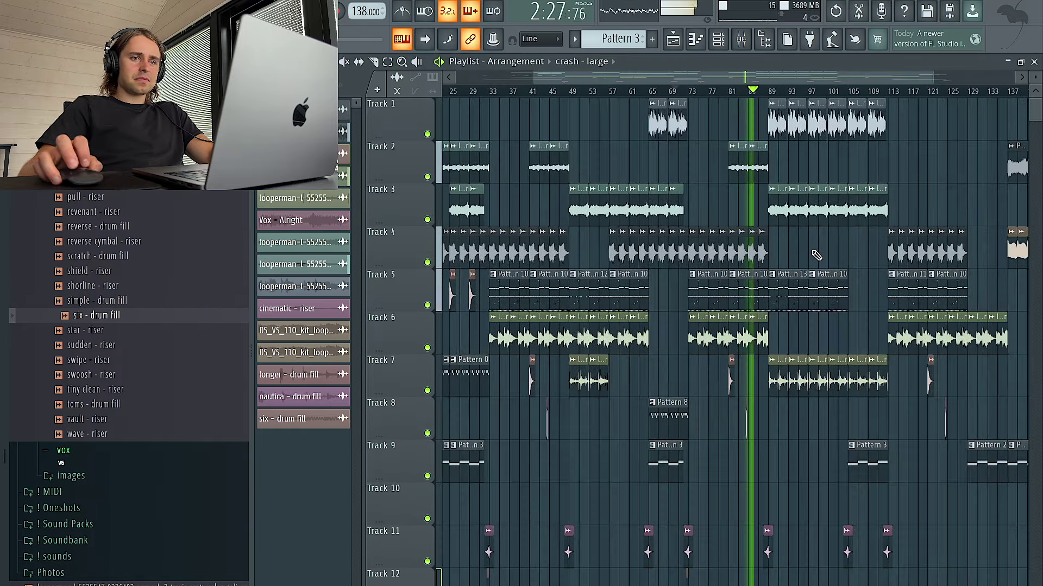
Remove the 808's D6 slide notes and the closing G5 notes in bars 2 and 6 from Track 5's Pattern 13 at bar 89
{"action": "scroll", "coordinate": [816, 255], "scroll_direction": "down", "scroll_amount": 2}
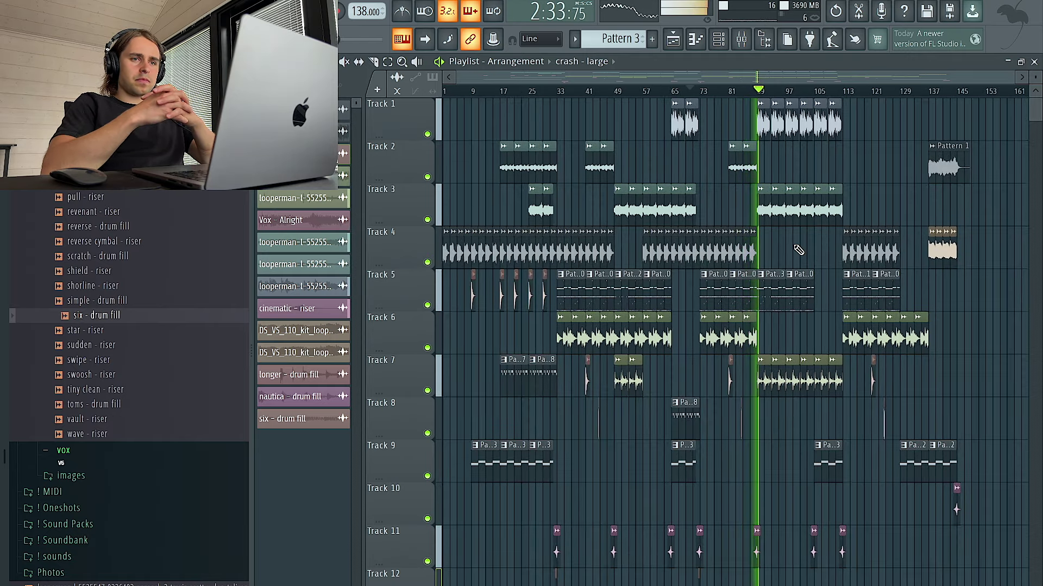
{"action": "scroll", "coordinate": [793, 248], "scroll_direction": "up", "scroll_amount": 4}
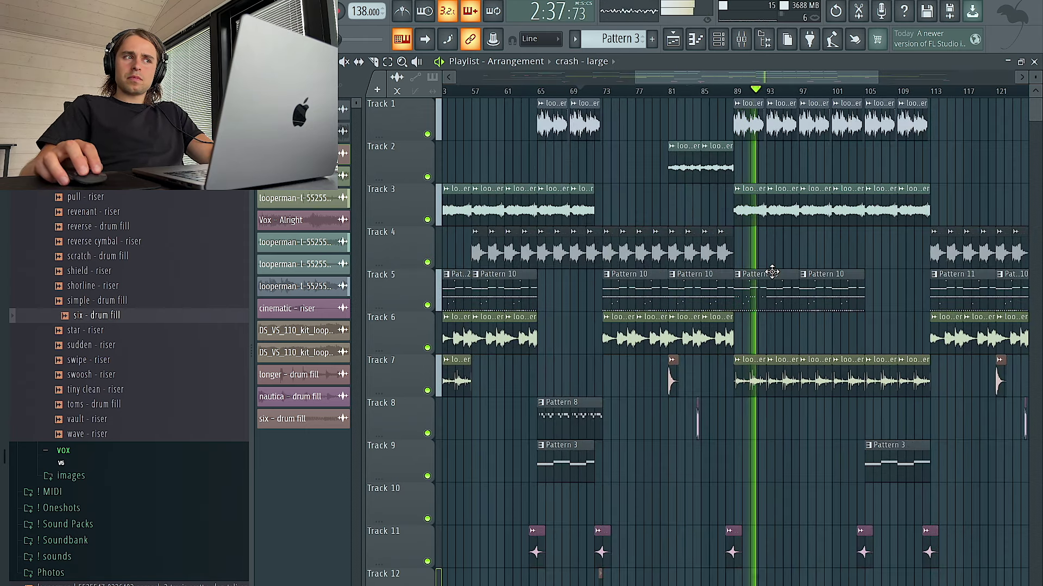
{"action": "left_click", "coordinate": [740, 274]}
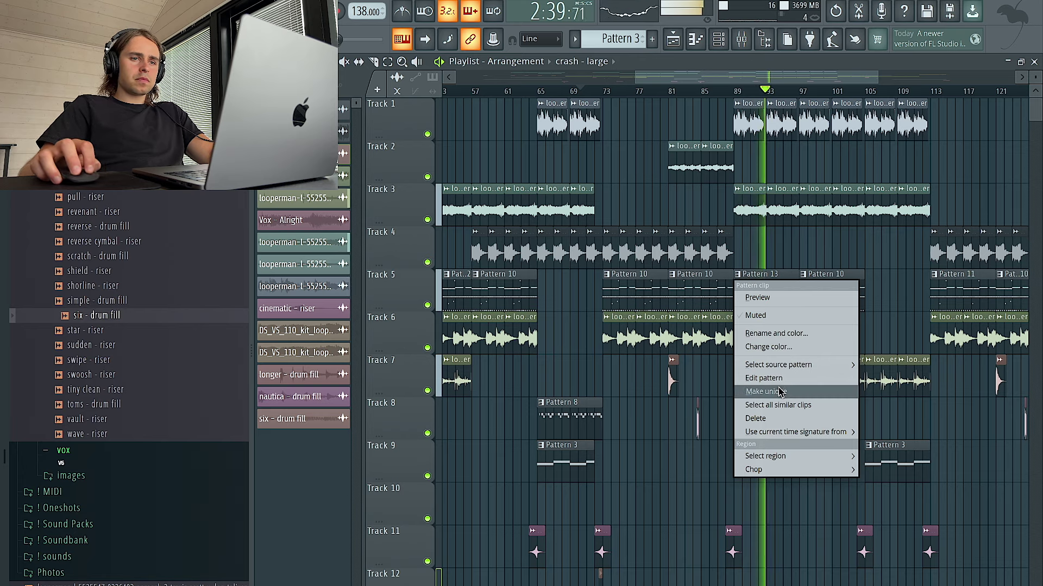
{"action": "left_click", "coordinate": [758, 313]}
{"action": "left_click", "coordinate": [705, 241]}
{"action": "double_click", "coordinate": [779, 294]}
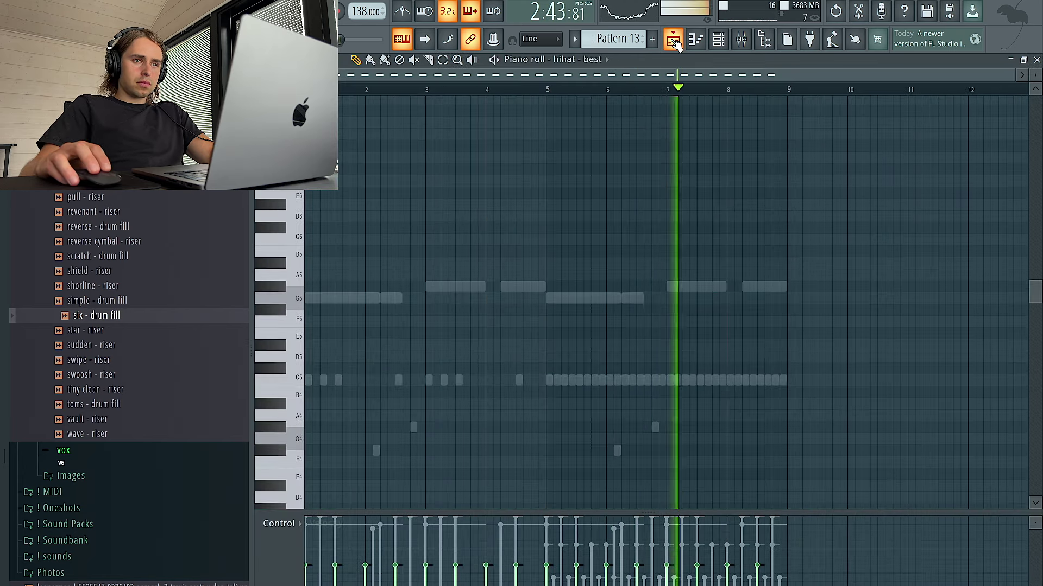
{"action": "key", "text": "F5"}
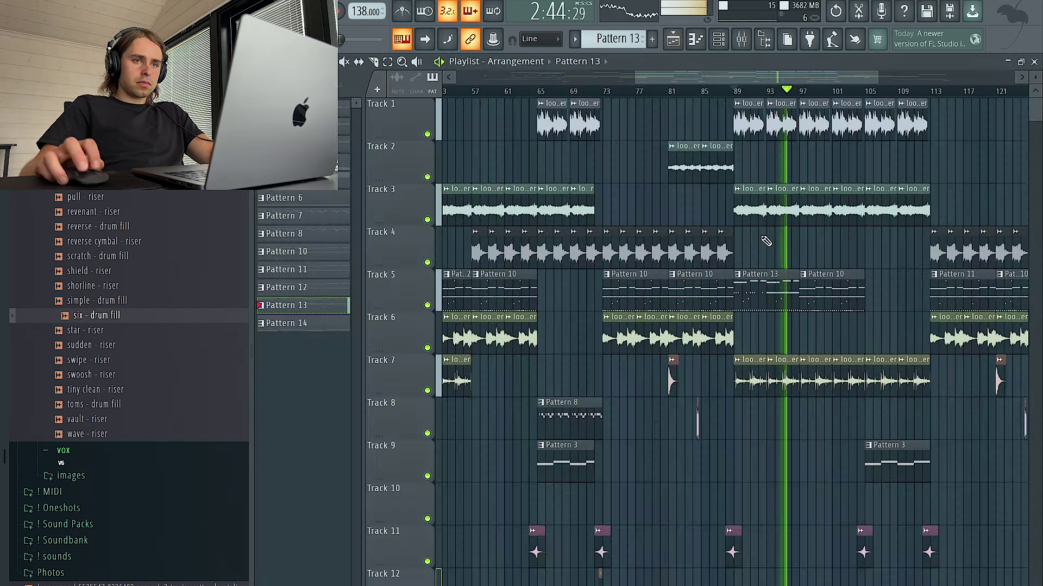
Make the Pattern 10 clip at bar 97 on Track 5 unique and delete its 808 D6 slides and closing G5 notes in bars 2 and 6
{"action": "double_click", "coordinate": [825, 291]}
{"action": "left_click", "coordinate": [674, 47]}
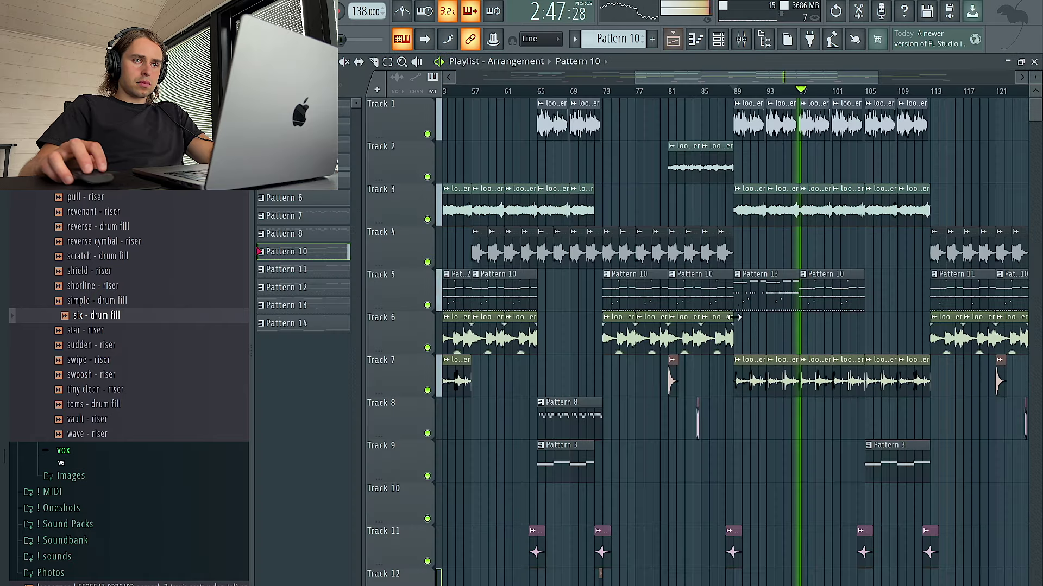
{"action": "left_click", "coordinate": [802, 275]}
{"action": "left_click", "coordinate": [841, 391]}
{"action": "double_click", "coordinate": [832, 291]}
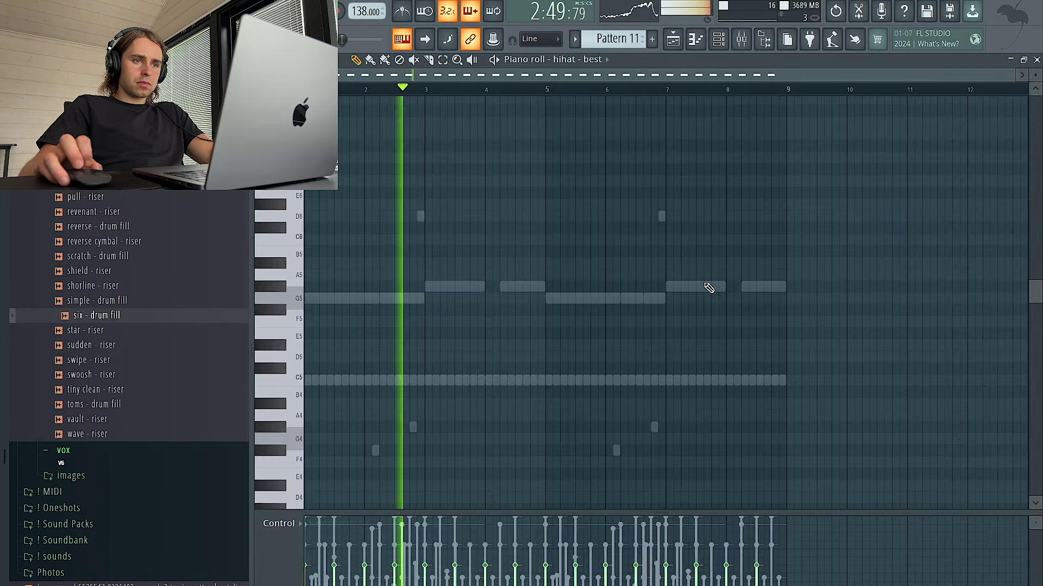
{"action": "double_click", "coordinate": [434, 286]}
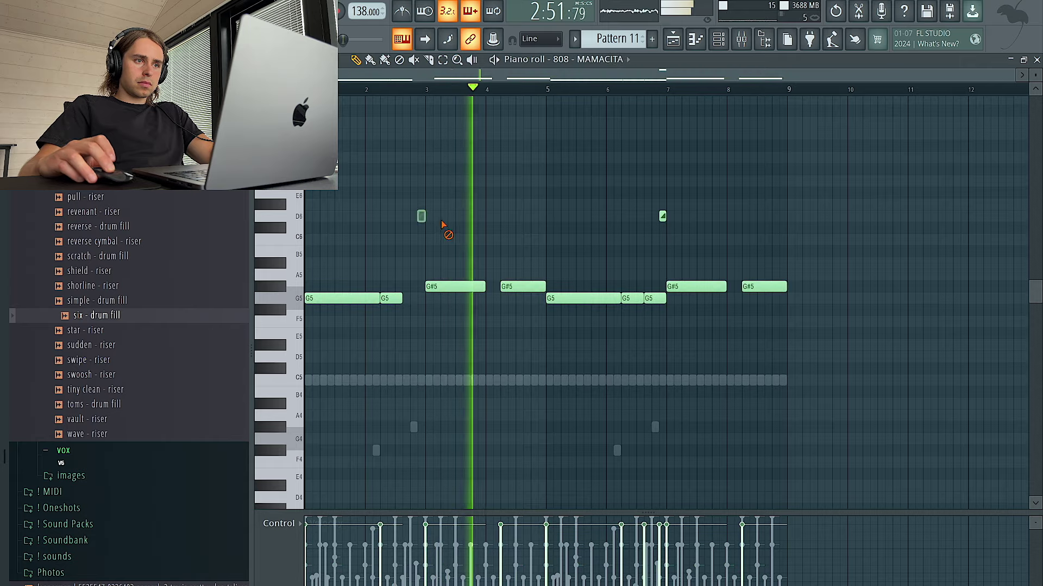
{"action": "key", "text": "F5"}
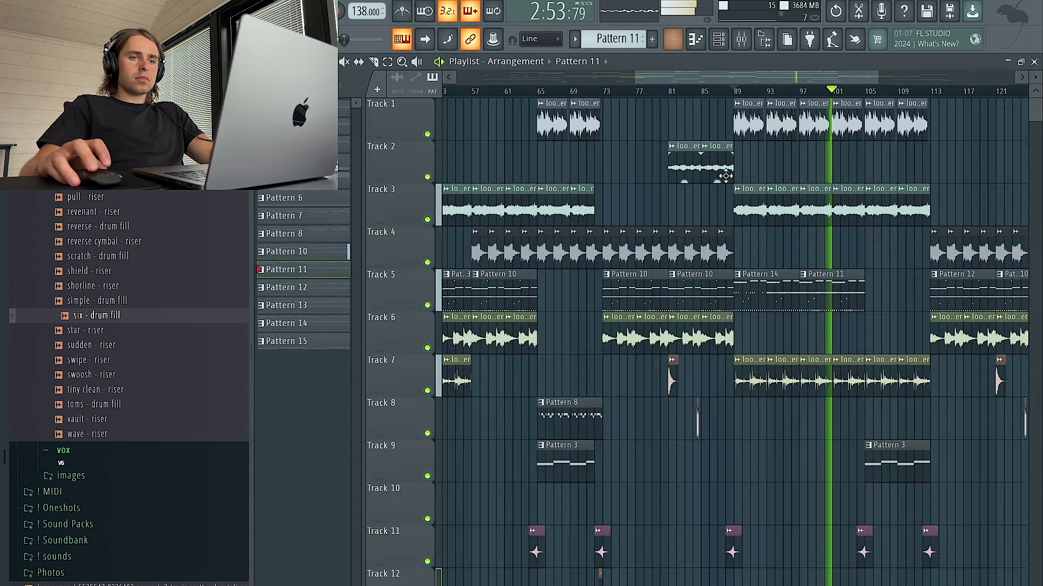
Adjust the volume of the clap - old mixer track
{"action": "scroll", "coordinate": [767, 249], "scroll_direction": "down", "scroll_amount": 5}
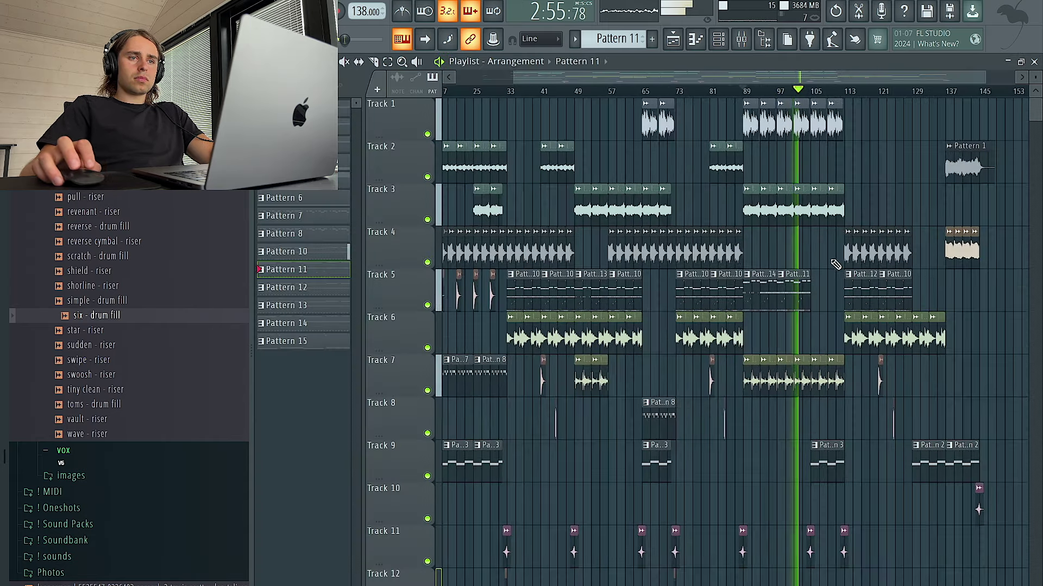
{"action": "left_click", "coordinate": [740, 43]}
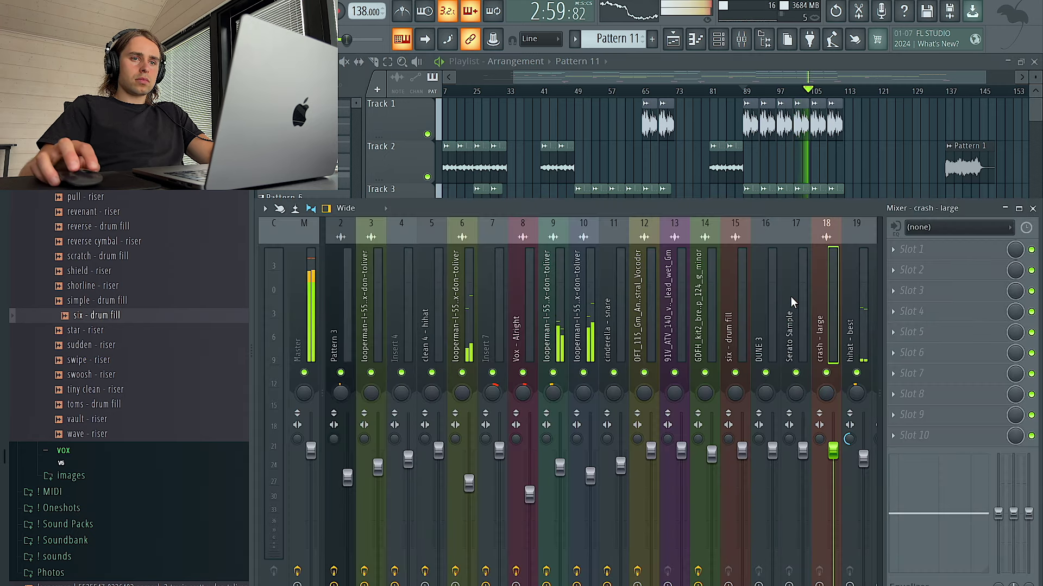
{"action": "scroll", "coordinate": [800, 305], "scroll_direction": "down", "scroll_amount": 5}
{"action": "left_click", "coordinate": [438, 460]}
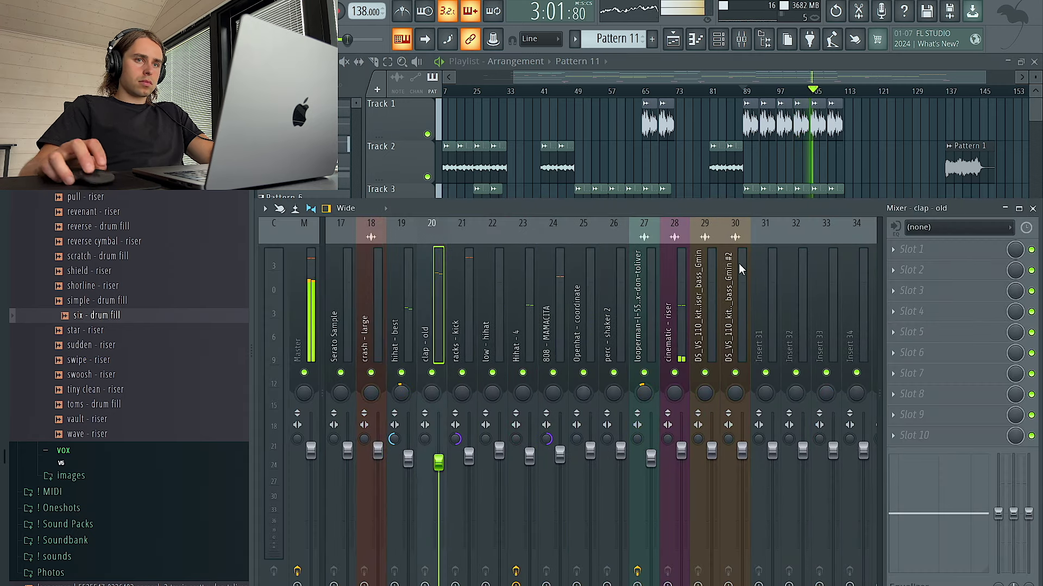
{"action": "key", "text": "F9"}
{"action": "scroll", "coordinate": [891, 174], "scroll_direction": "down", "scroll_amount": 2}
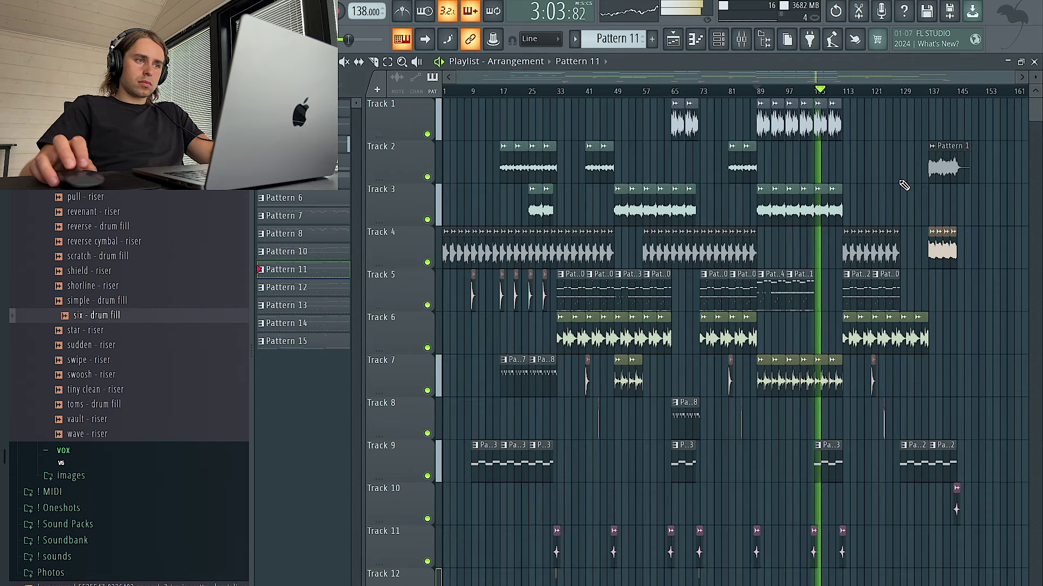
Shorten Track 7's loop and Track 9's Pattern 3 to end around bar 112, and add a six - drum fill before bar 113 on Track 12
{"action": "scroll", "coordinate": [904, 185], "scroll_direction": "up", "scroll_amount": 3}
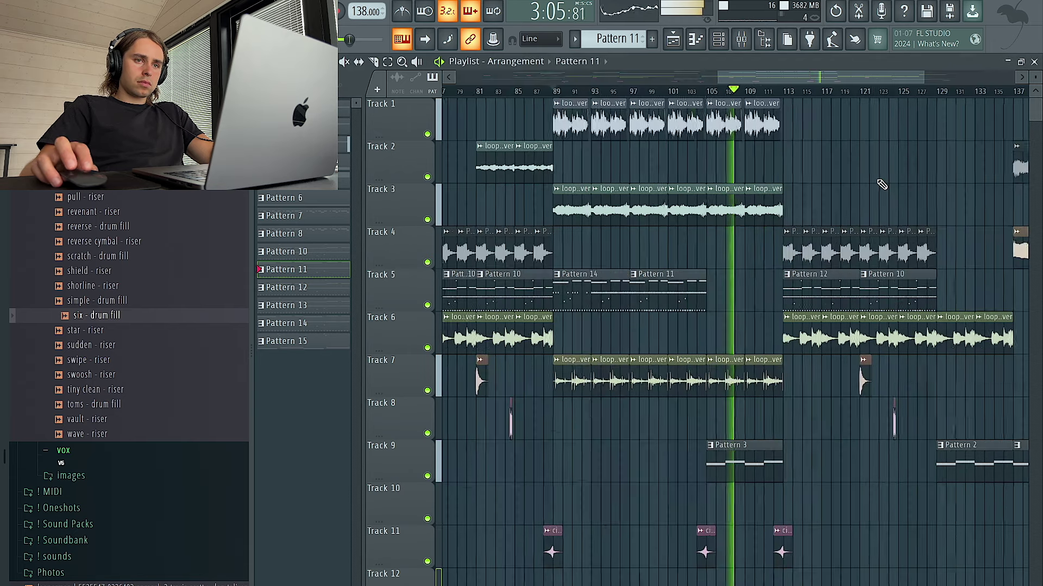
{"action": "scroll", "coordinate": [775, 437], "scroll_direction": "up", "scroll_amount": 4}
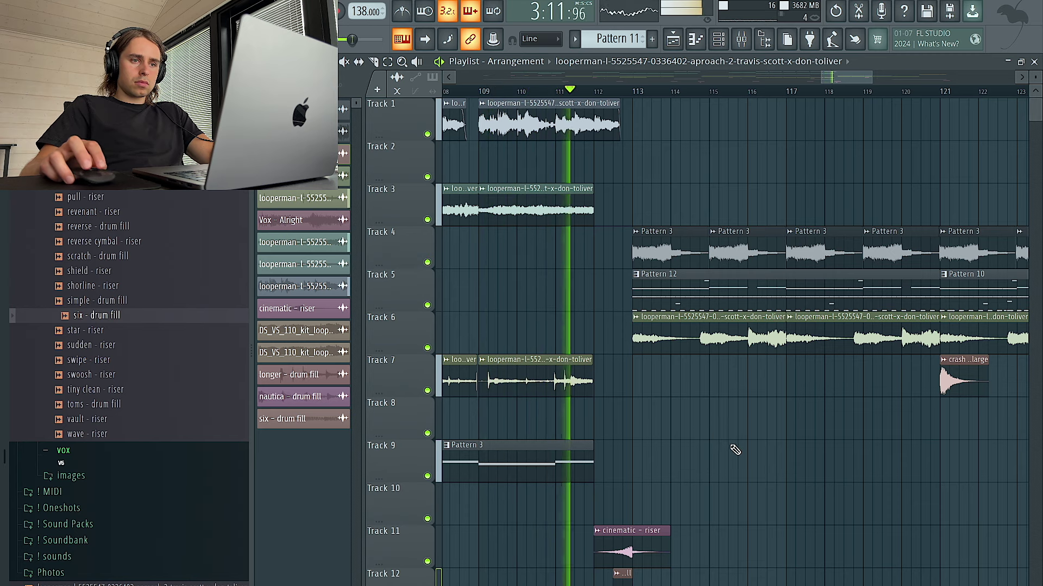
{"action": "scroll", "coordinate": [830, 420], "scroll_direction": "up", "scroll_amount": 1}
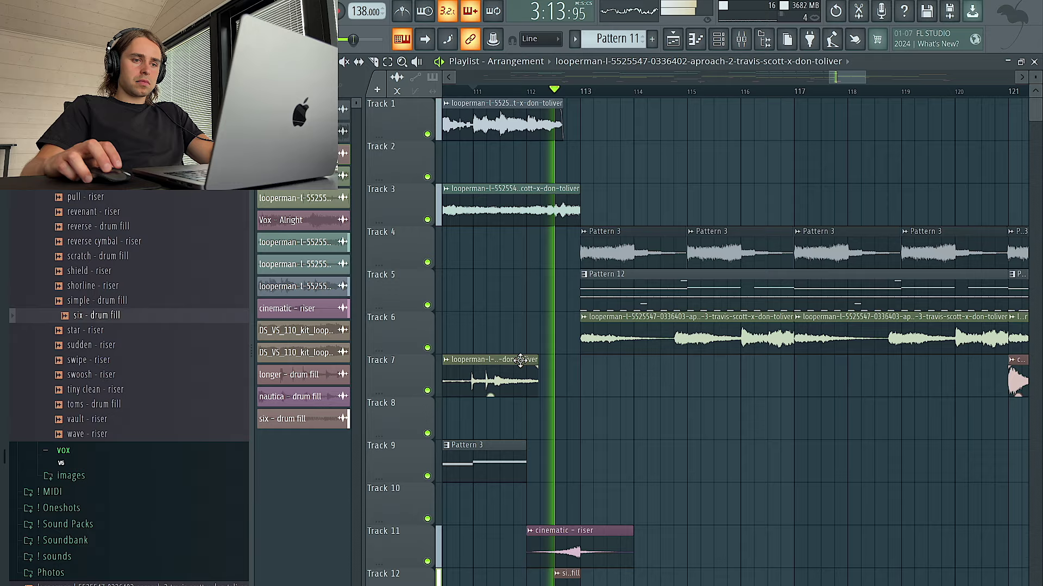
Add a crash - large clip at bar 105 on Track 8
{"action": "scroll", "coordinate": [572, 373], "scroll_direction": "down", "scroll_amount": 4}
{"action": "scroll", "coordinate": [756, 432], "scroll_direction": "down", "scroll_amount": 5}
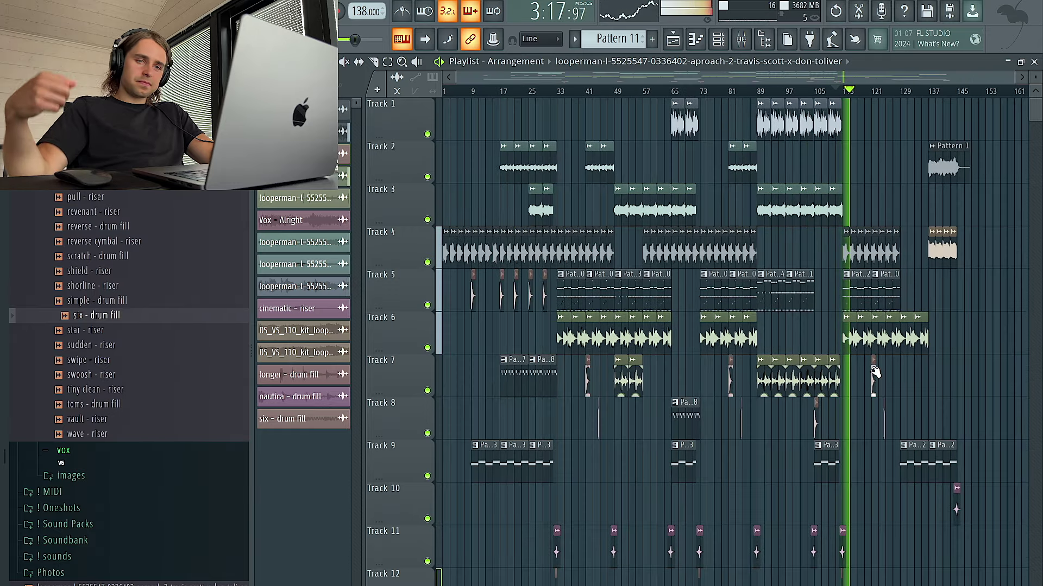
Review the closing section from bar 113 onward during playback, and look through the risers & fills samples for possible additions
{"action": "scroll", "coordinate": [875, 466], "scroll_direction": "up", "scroll_amount": 4}
{"action": "scroll", "coordinate": [845, 435], "scroll_direction": "down", "scroll_amount": 4}
{"action": "scroll", "coordinate": [929, 415], "scroll_direction": "up", "scroll_amount": 3}
{"action": "scroll", "coordinate": [943, 412], "scroll_direction": "down", "scroll_amount": 3}
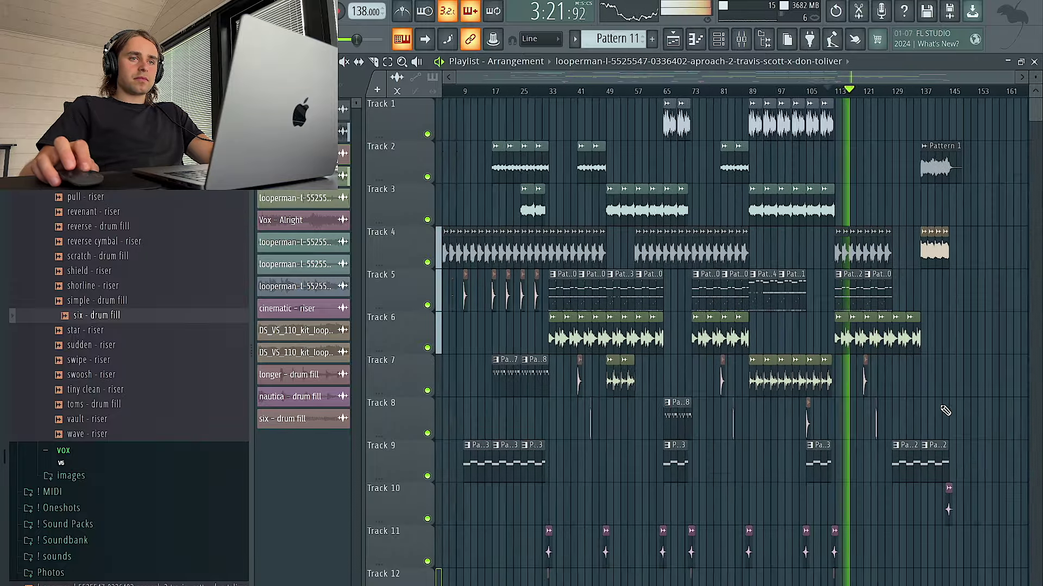
{"action": "scroll", "coordinate": [961, 412], "scroll_direction": "up", "scroll_amount": 2}
{"action": "scroll", "coordinate": [961, 412], "scroll_direction": "down", "scroll_amount": 2}
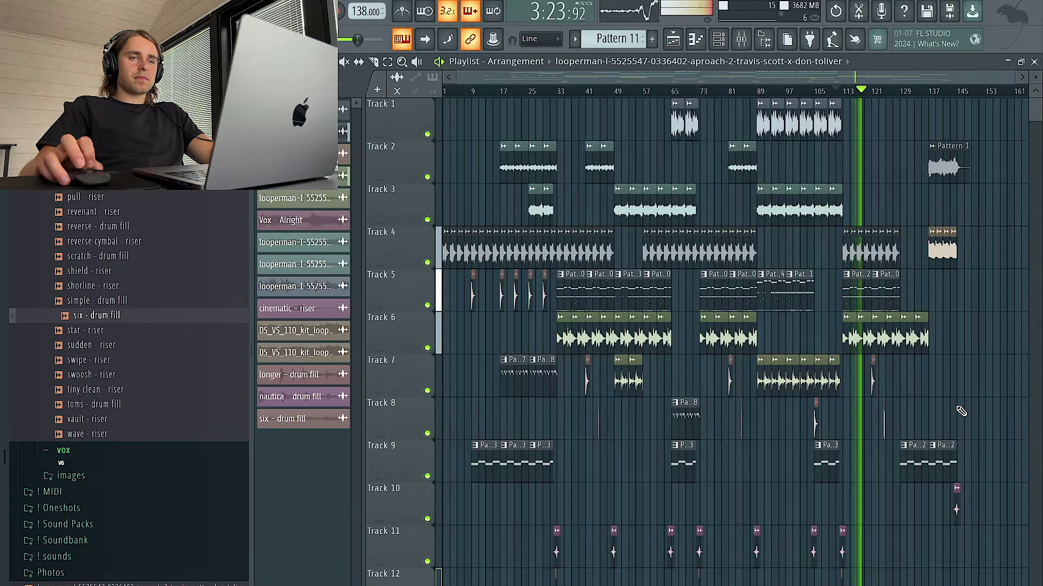
{"action": "scroll", "coordinate": [961, 412], "scroll_direction": "up", "scroll_amount": 2}
{"action": "scroll", "coordinate": [960, 411], "scroll_direction": "up", "scroll_amount": 2}
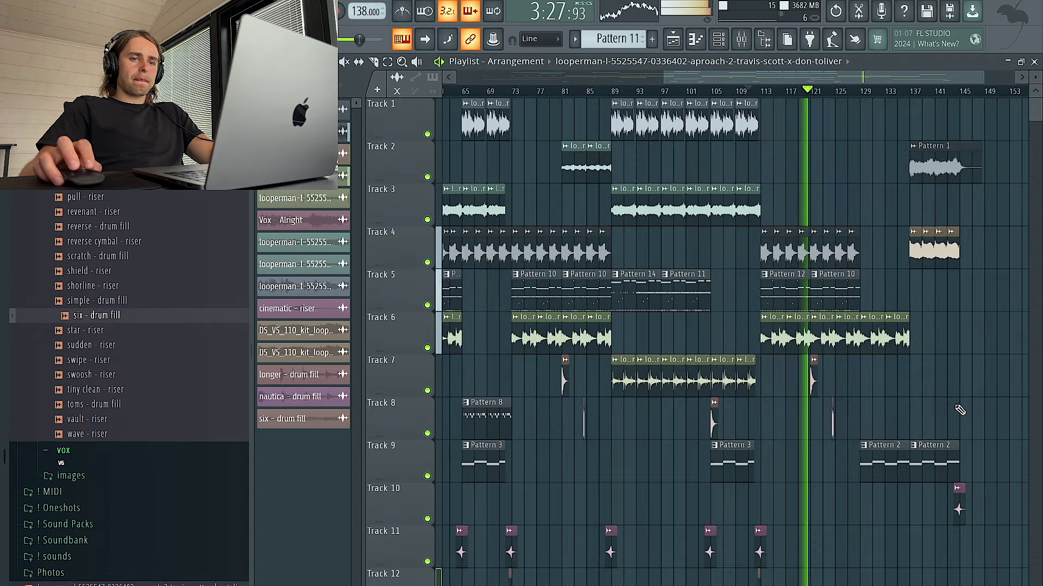
{"action": "scroll", "coordinate": [960, 408], "scroll_direction": "down", "scroll_amount": 3}
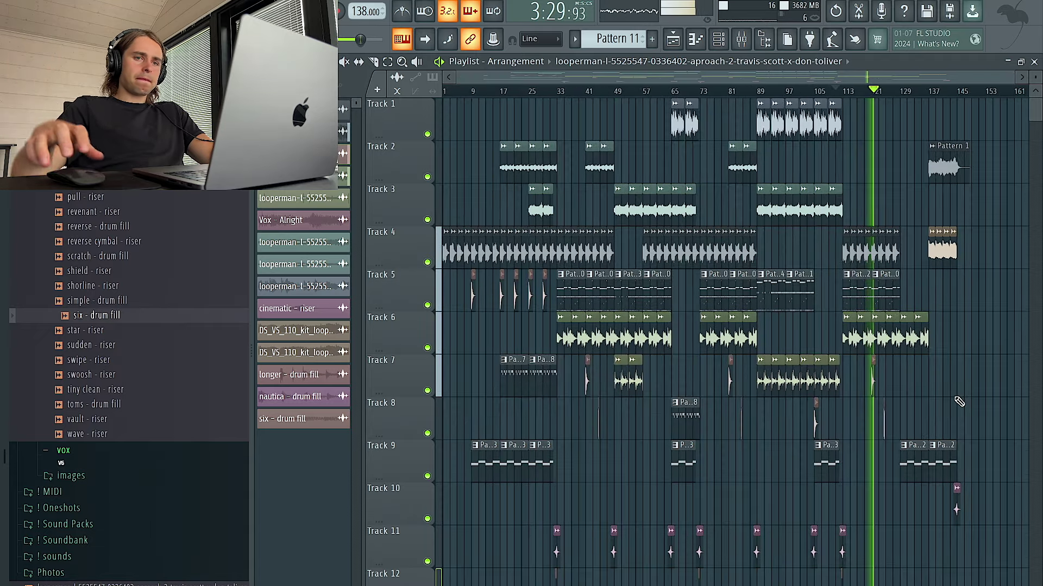
{"action": "scroll", "coordinate": [951, 387], "scroll_direction": "up", "scroll_amount": 2}
{"action": "scroll", "coordinate": [951, 388], "scroll_direction": "up", "scroll_amount": 2}
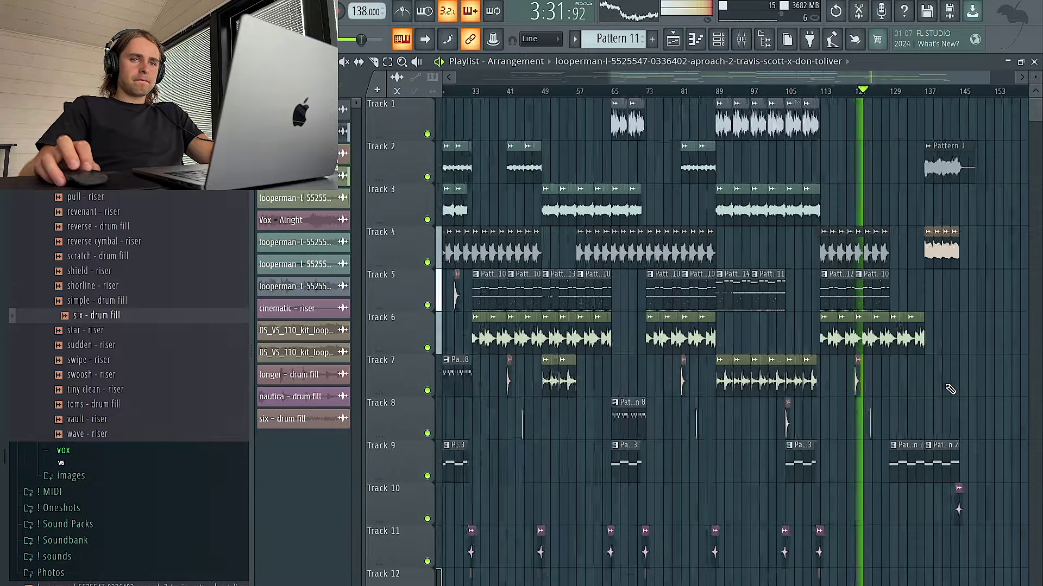
{"action": "scroll", "coordinate": [116, 320], "scroll_direction": "up", "scroll_amount": 8}
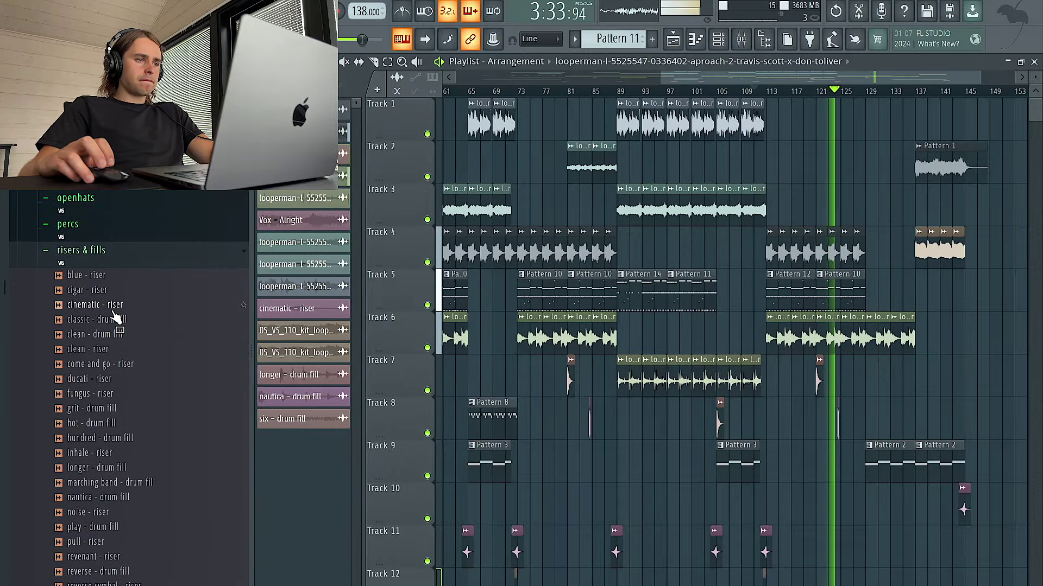
{"action": "scroll", "coordinate": [941, 372], "scroll_direction": "up", "scroll_amount": 4}
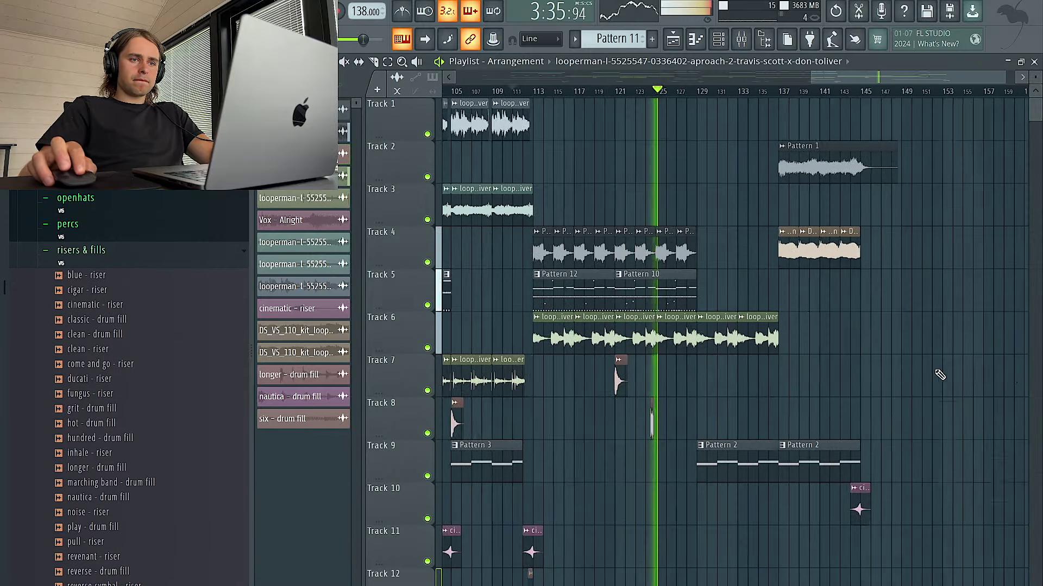
{"action": "scroll", "coordinate": [888, 370], "scroll_direction": "down", "scroll_amount": 5}
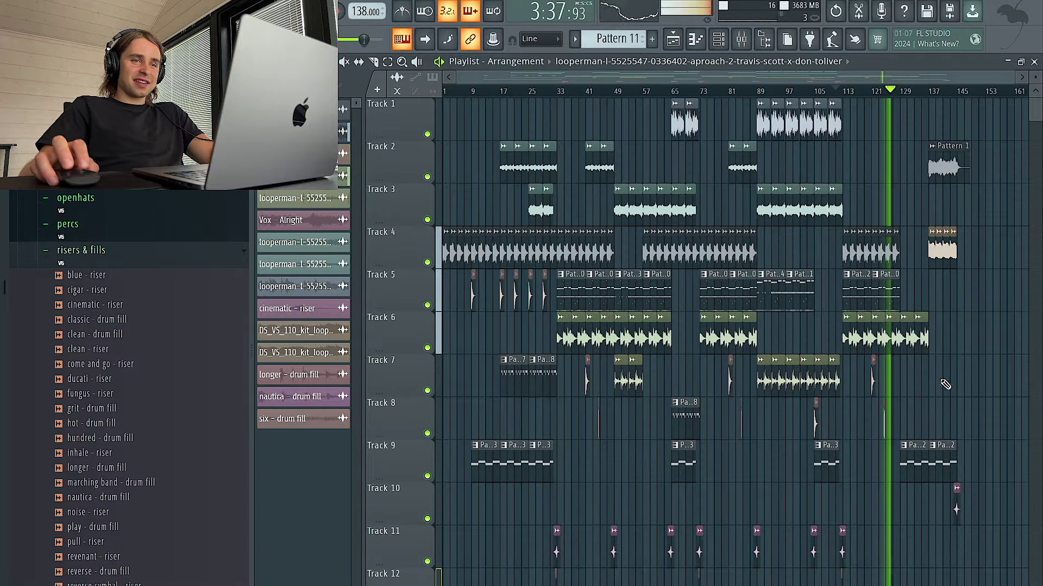
{"action": "scroll", "coordinate": [954, 408], "scroll_direction": "up", "scroll_amount": 3}
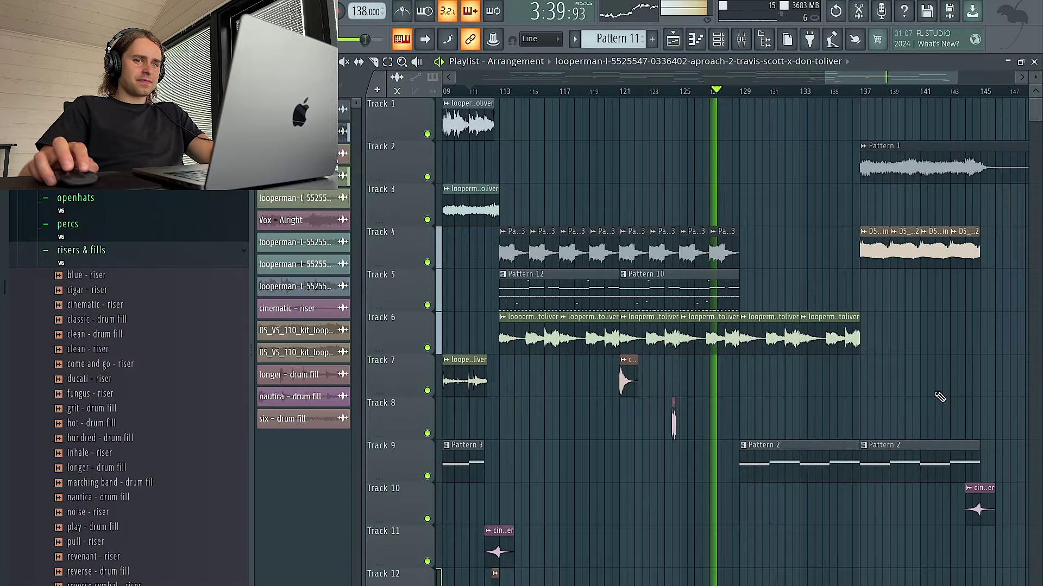
{"action": "scroll", "coordinate": [936, 400], "scroll_direction": "down", "scroll_amount": 2}
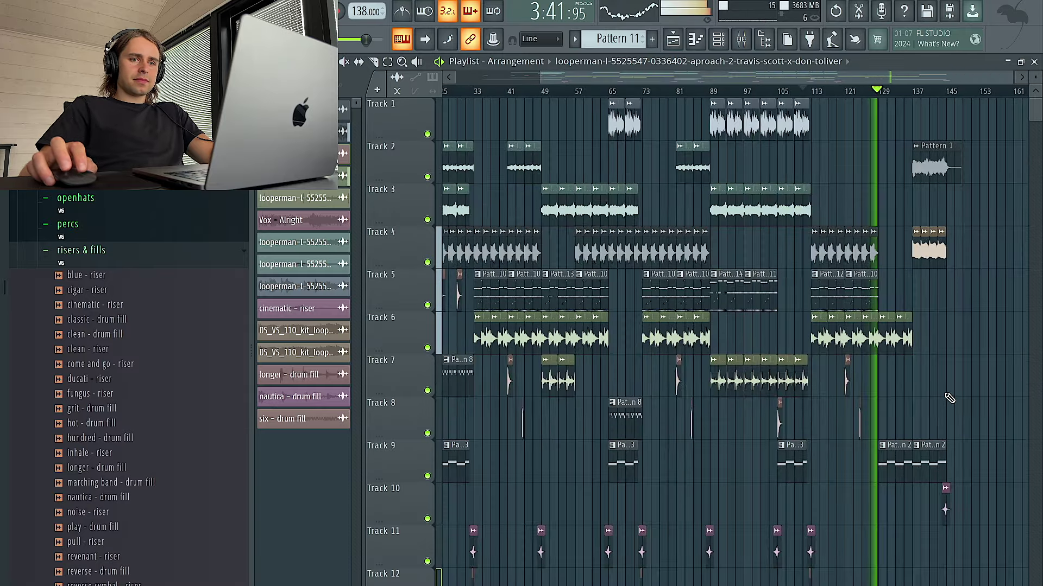
{"action": "scroll", "coordinate": [941, 397], "scroll_direction": "up", "scroll_amount": 3}
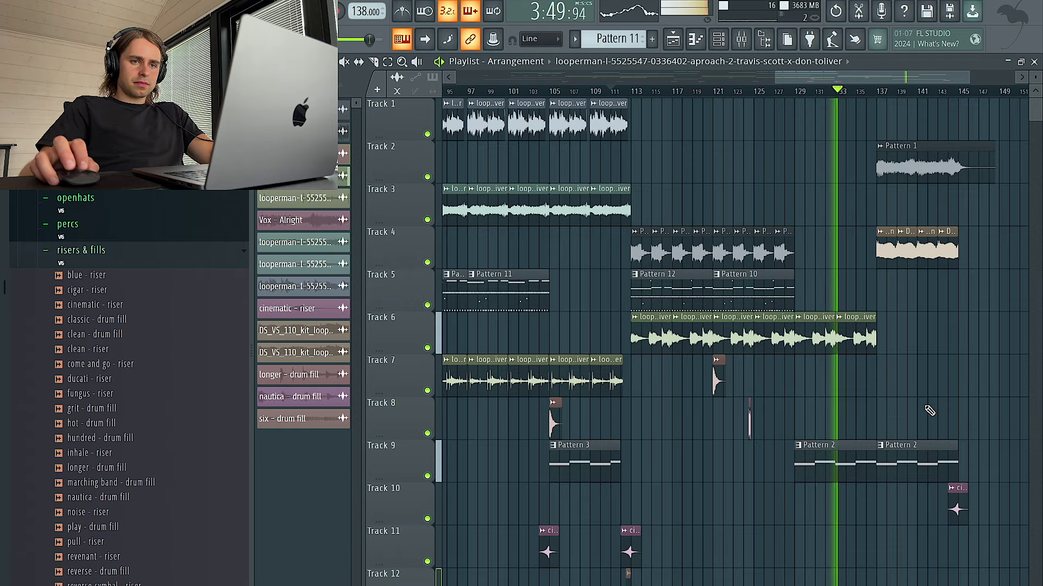
{"action": "scroll", "coordinate": [929, 411], "scroll_direction": "up", "scroll_amount": 2}
{"action": "scroll", "coordinate": [945, 413], "scroll_direction": "down", "scroll_amount": 4}
{"action": "scroll", "coordinate": [959, 414], "scroll_direction": "up", "scroll_amount": 2}
{"action": "left_click", "coordinate": [584, 573]}
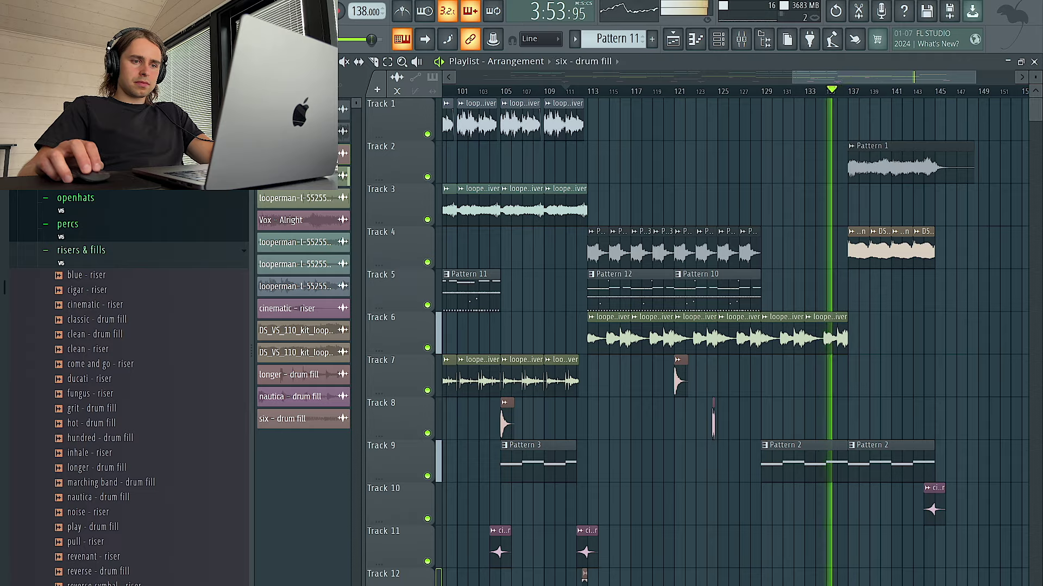
{"action": "scroll", "coordinate": [827, 564], "scroll_direction": "up", "scroll_amount": 3}
{"action": "scroll", "coordinate": [903, 554], "scroll_direction": "down", "scroll_amount": 2}
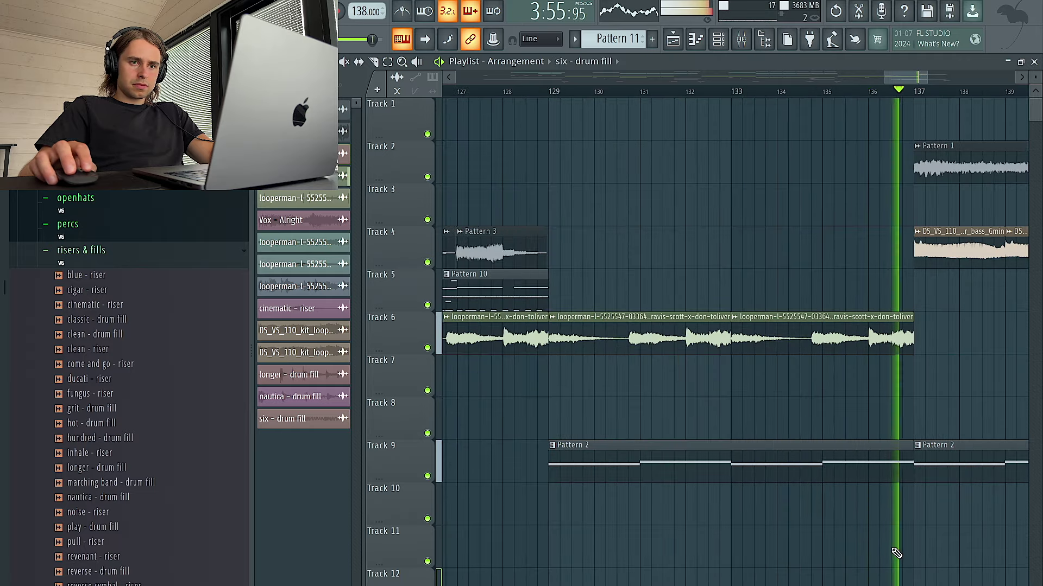
{"action": "scroll", "coordinate": [772, 538], "scroll_direction": "down", "scroll_amount": 3}
{"action": "scroll", "coordinate": [953, 372], "scroll_direction": "down", "scroll_amount": 1}
Adjust the channel volume of the two nightcruiser bass loop samples used at bar 137 on Track 4
{"action": "double_click", "coordinate": [907, 257]}
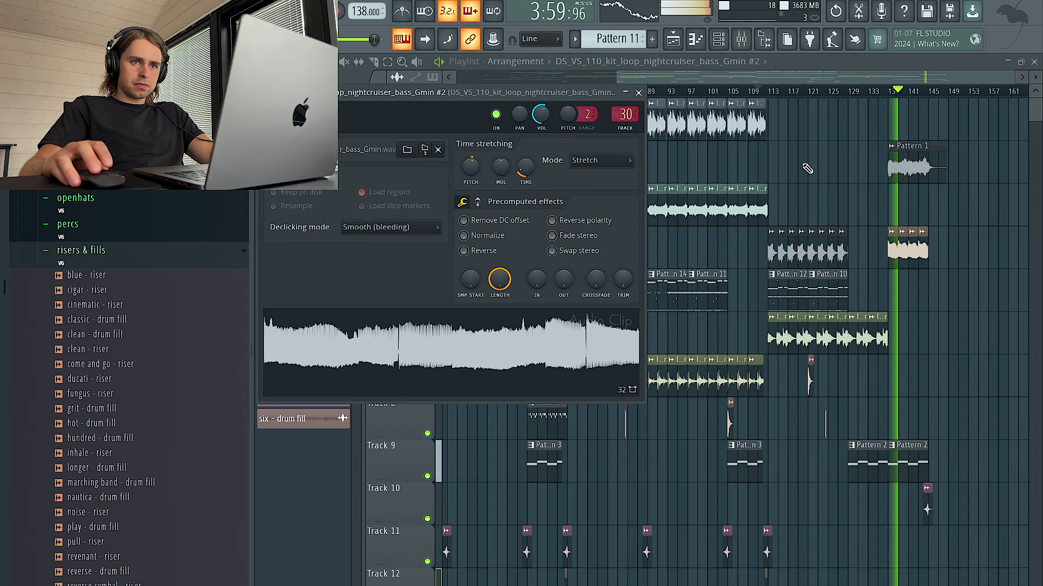
{"action": "key", "text": "Escape"}
{"action": "double_click", "coordinate": [903, 247]}
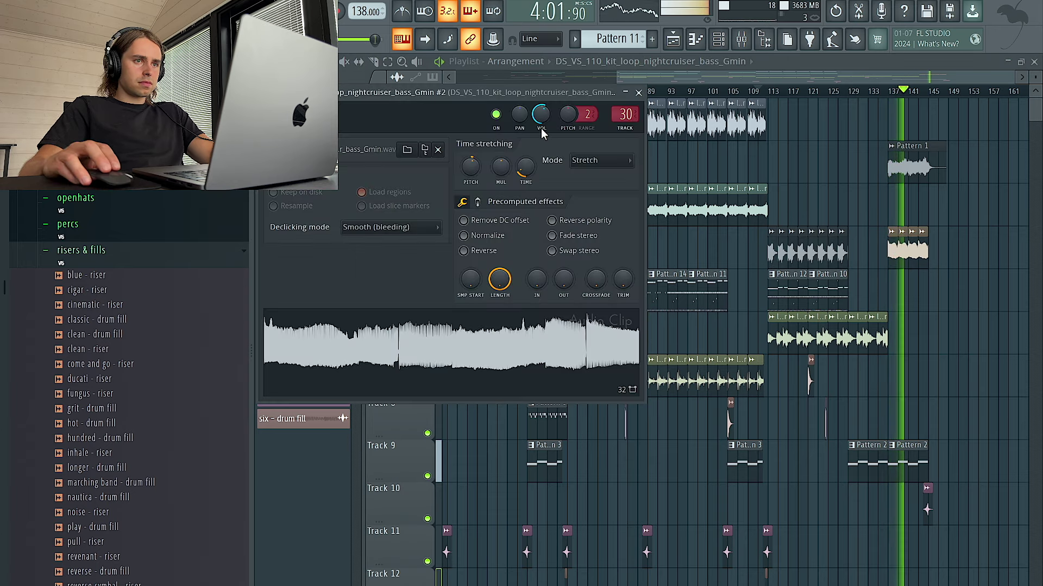
{"action": "key", "text": "Escape"}
{"action": "scroll", "coordinate": [901, 226], "scroll_direction": "down", "scroll_amount": 4}
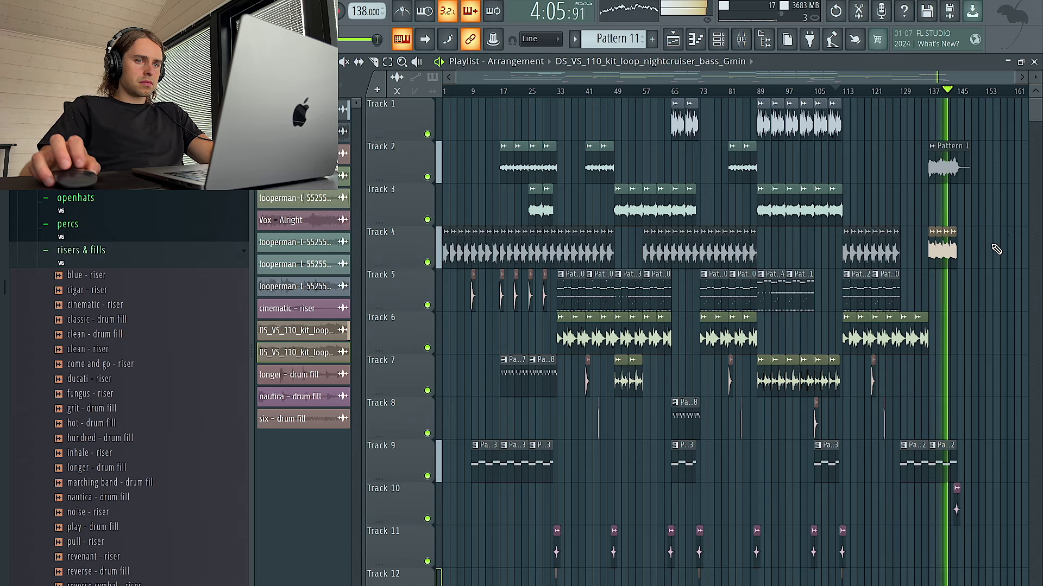
{"action": "scroll", "coordinate": [998, 251], "scroll_direction": "up", "scroll_amount": 5}
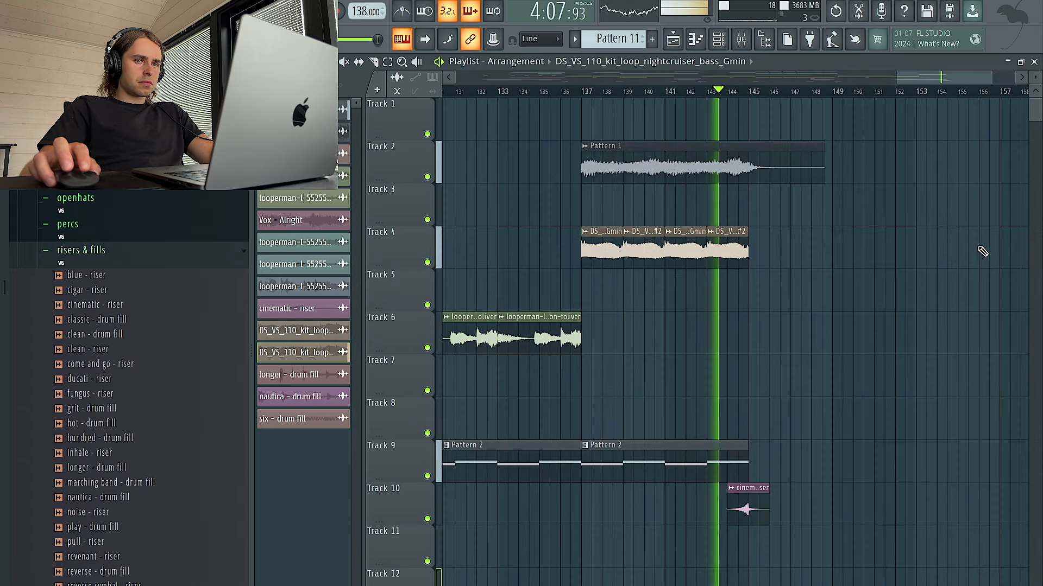
{"action": "scroll", "coordinate": [981, 255], "scroll_direction": "down", "scroll_amount": 5}
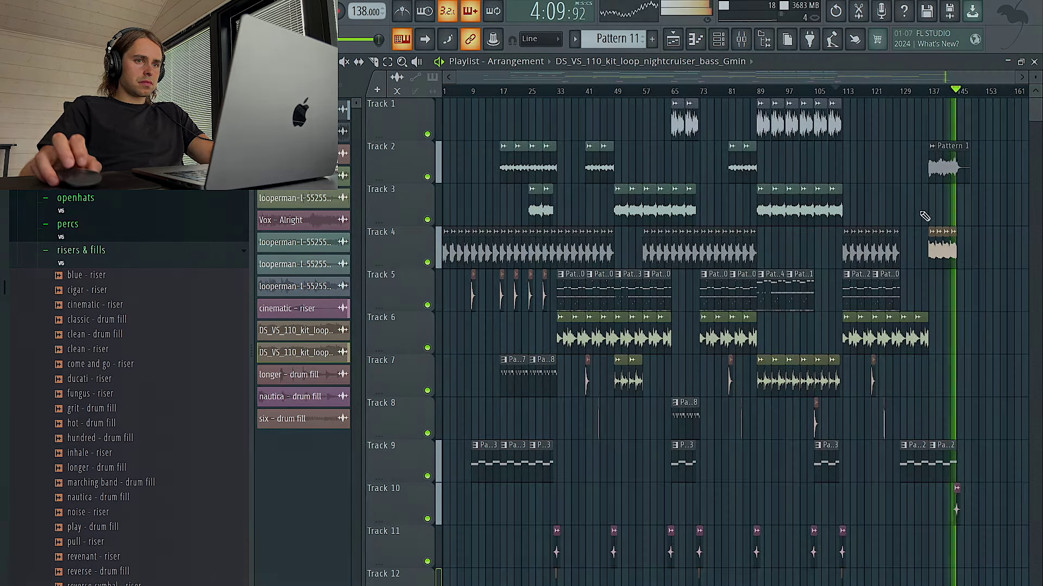